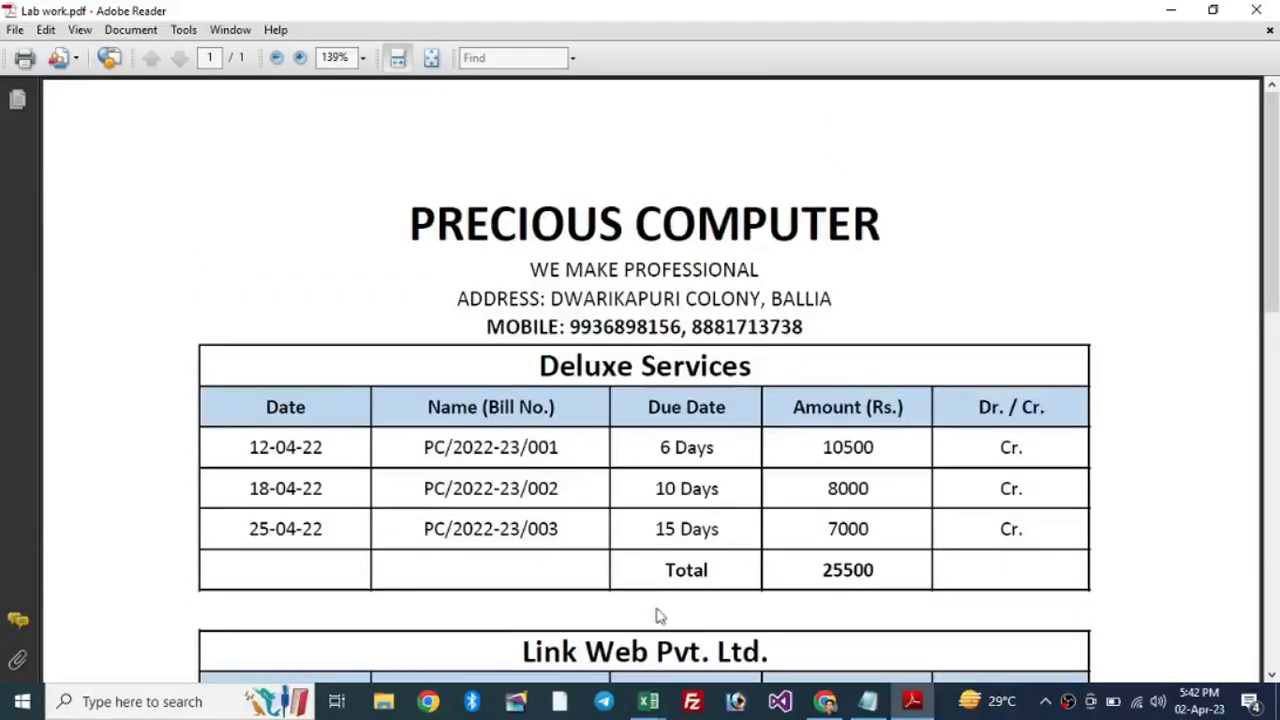
Step: Shrink the blank Book2 workbook into a smaller repositioned window, then bring Adobe Reader back in front
{"action": "left_click", "coordinate": [648, 701]}
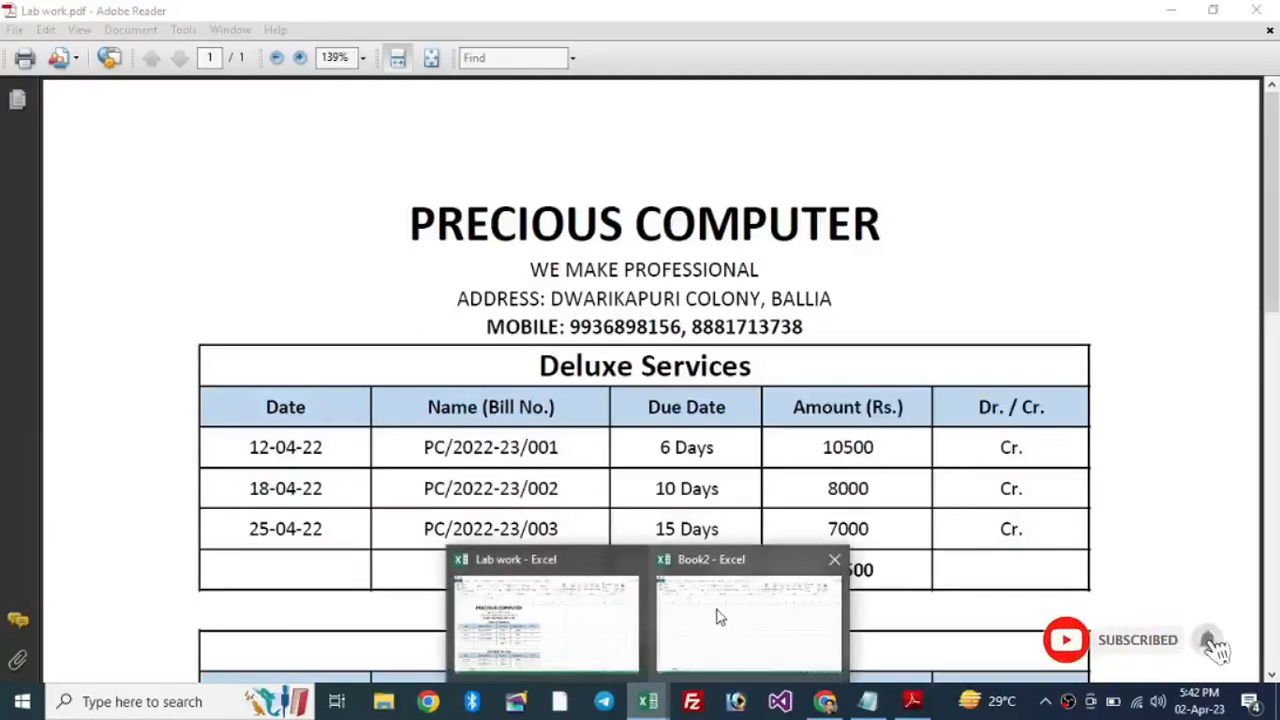
{"action": "left_click", "coordinate": [716, 618]}
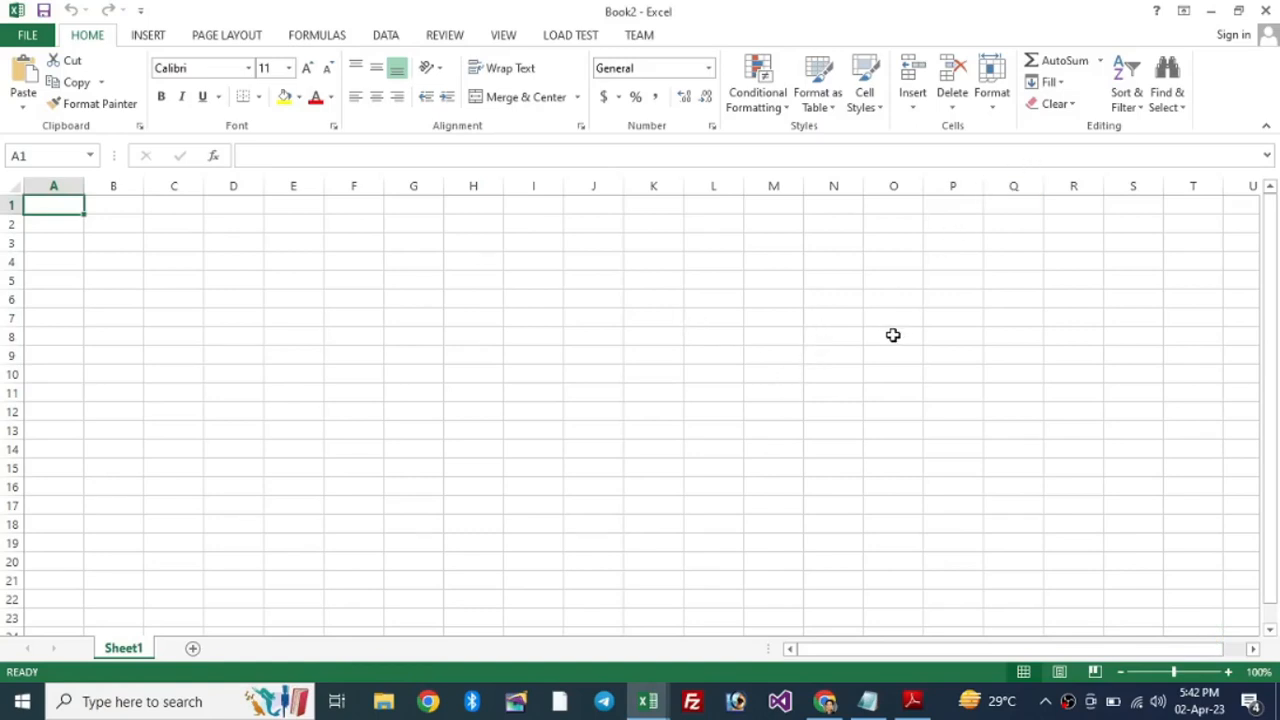
{"action": "left_click", "coordinate": [1239, 11]}
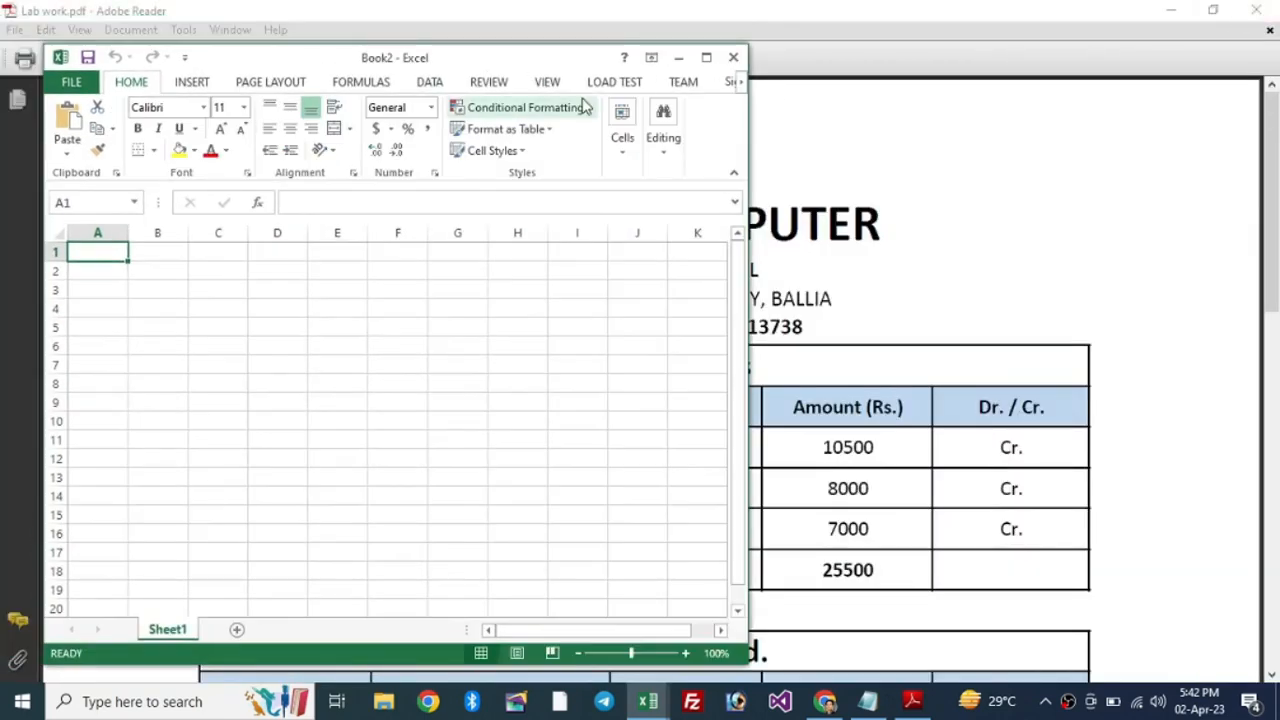
{"action": "left_click_drag", "start_coordinate": [519, 55], "coordinate": [477, 11]}
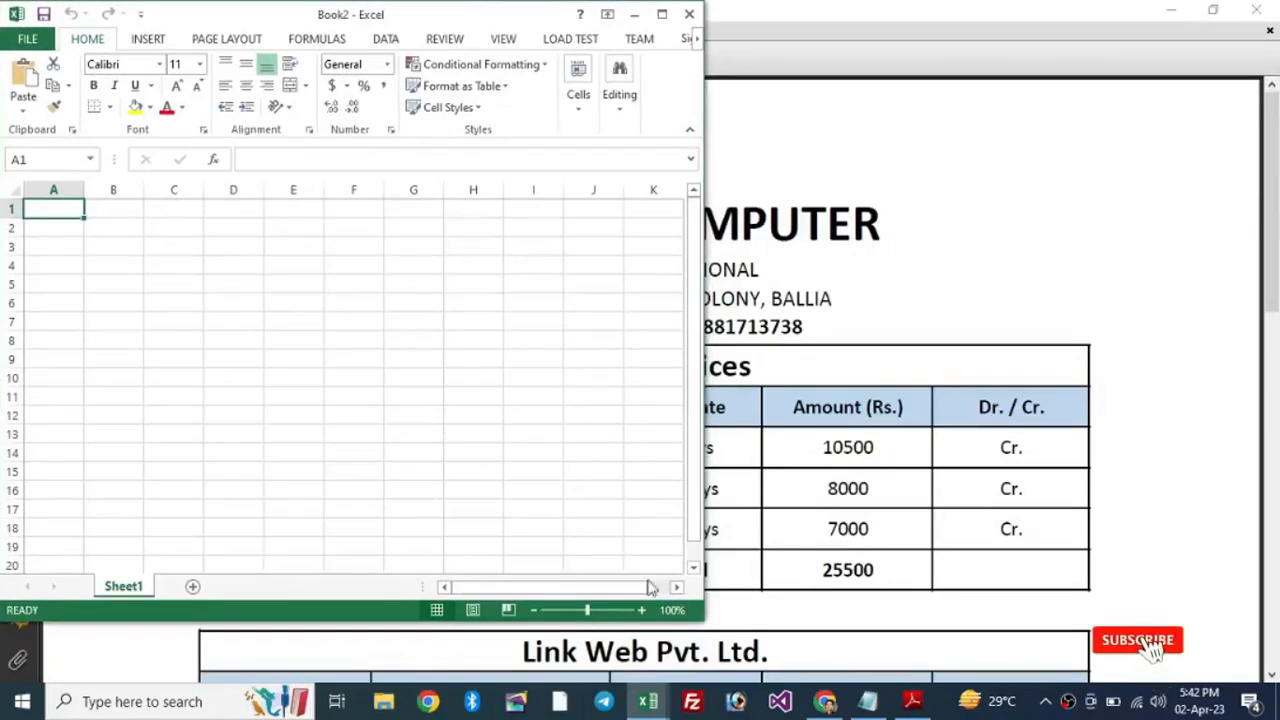
{"action": "left_click_drag", "start_coordinate": [703, 620], "coordinate": [752, 686]}
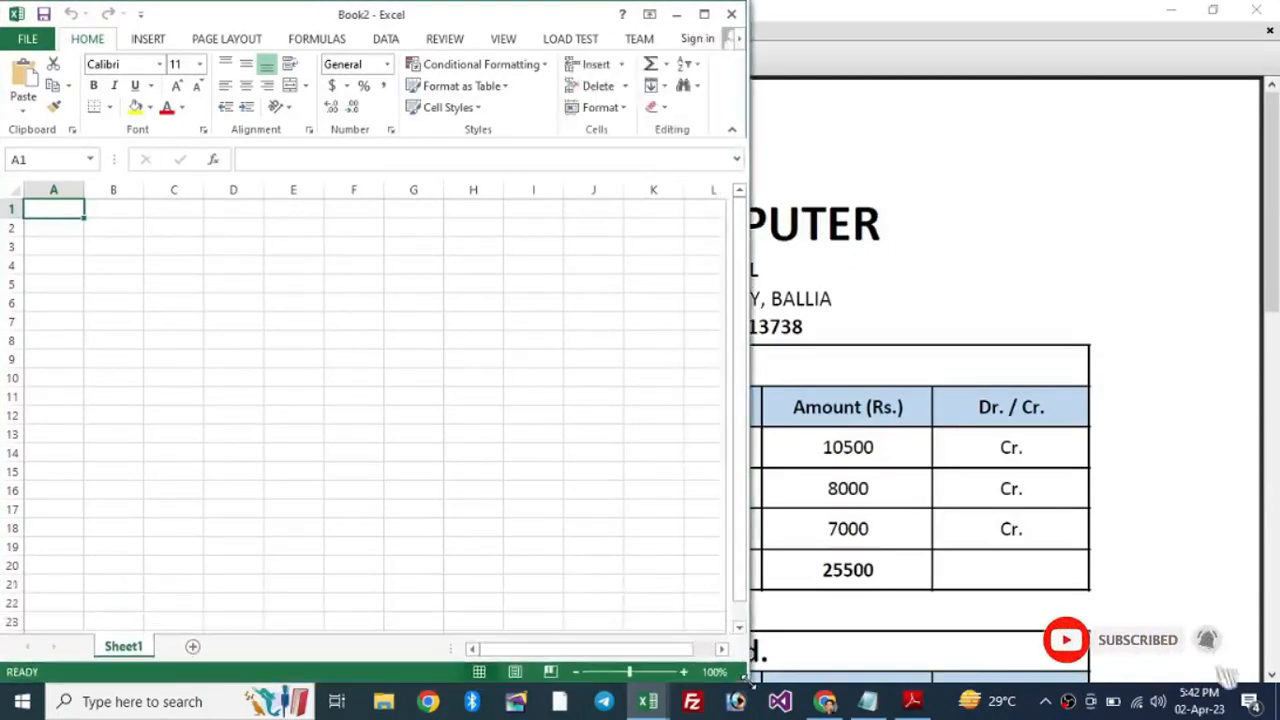
{"action": "left_click", "coordinate": [1004, 220]}
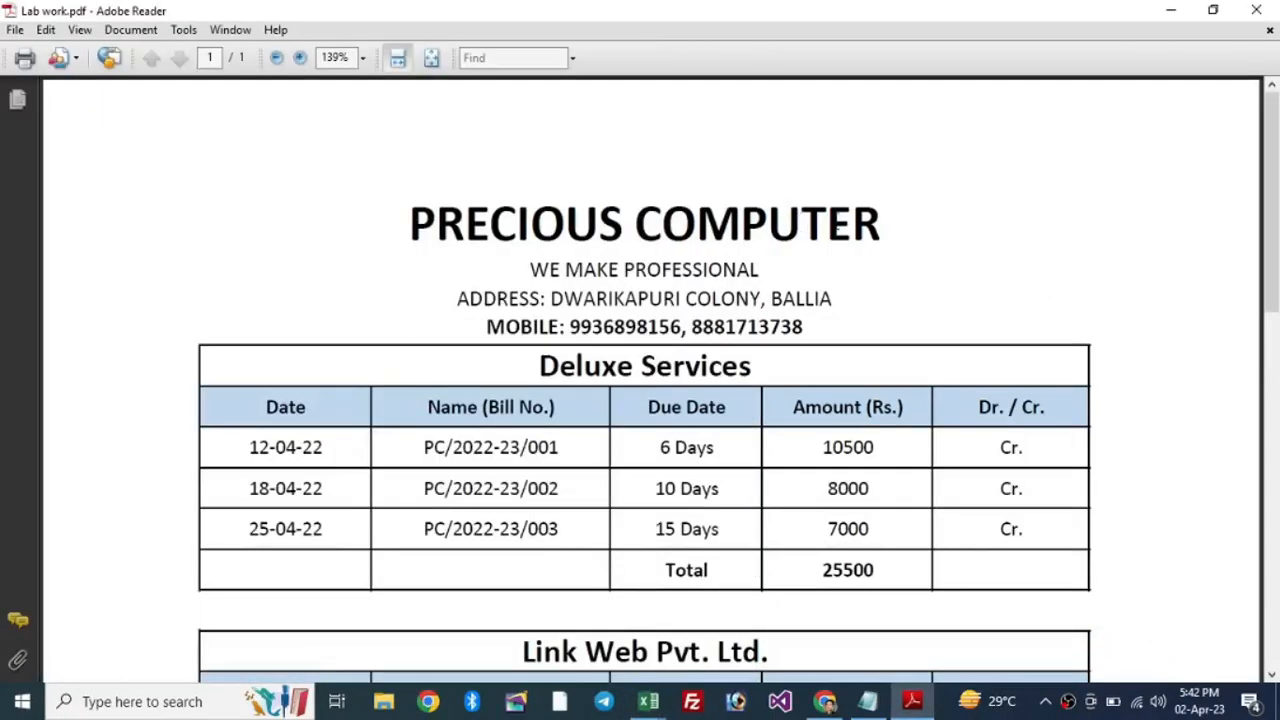
Step: Put Adobe Reader in a narrower window on the right and set its zoom to 68%
{"action": "left_click", "coordinate": [1214, 12]}
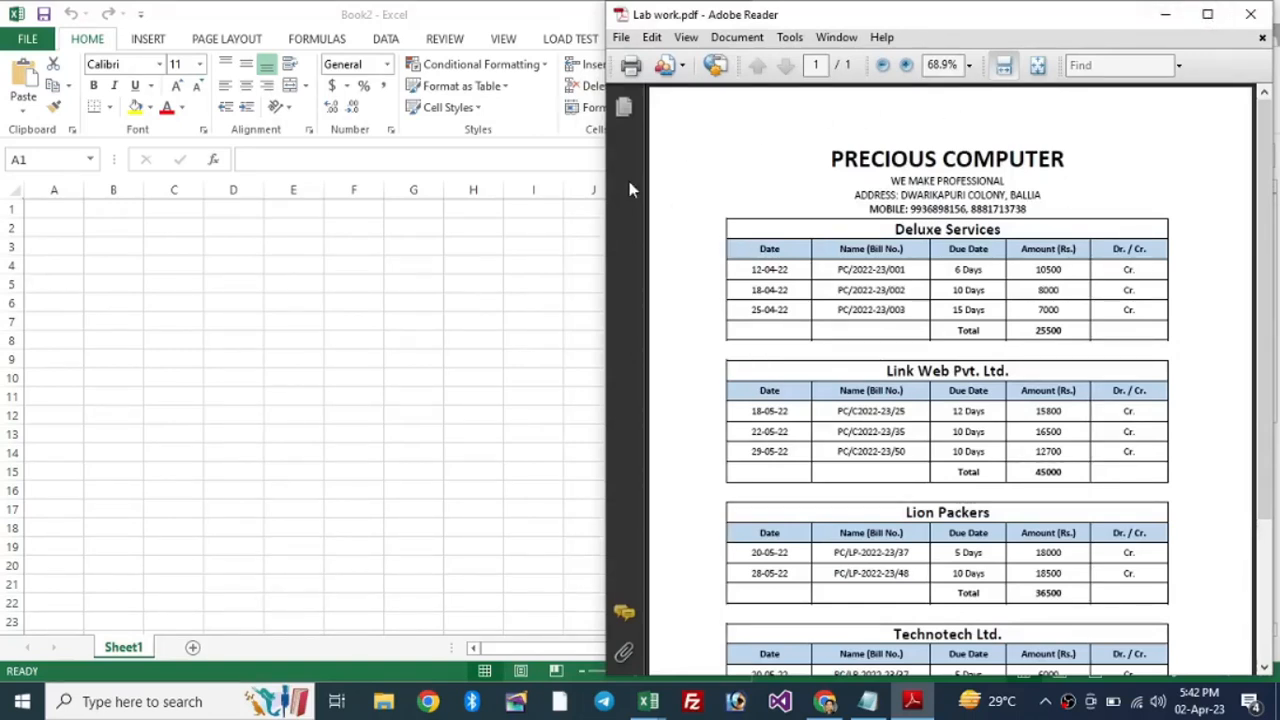
{"action": "left_click_drag", "start_coordinate": [605, 163], "coordinate": [708, 181]}
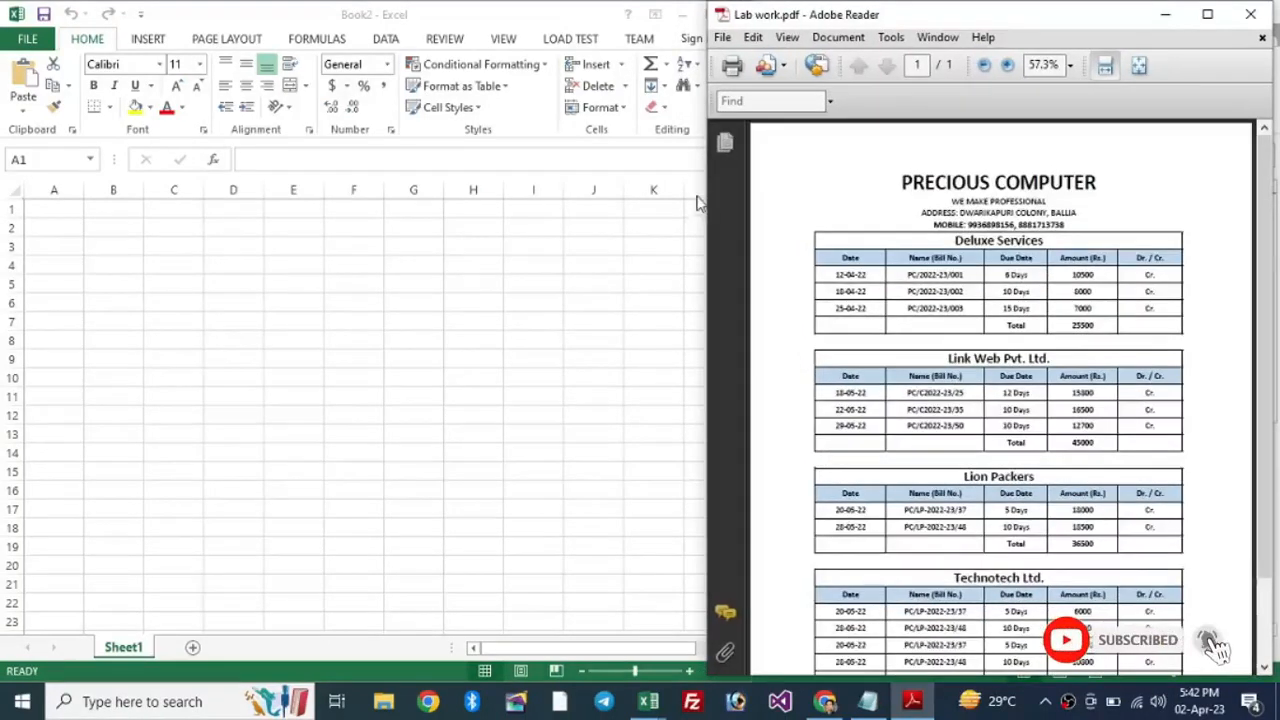
{"action": "left_click_drag", "start_coordinate": [708, 177], "coordinate": [672, 202]}
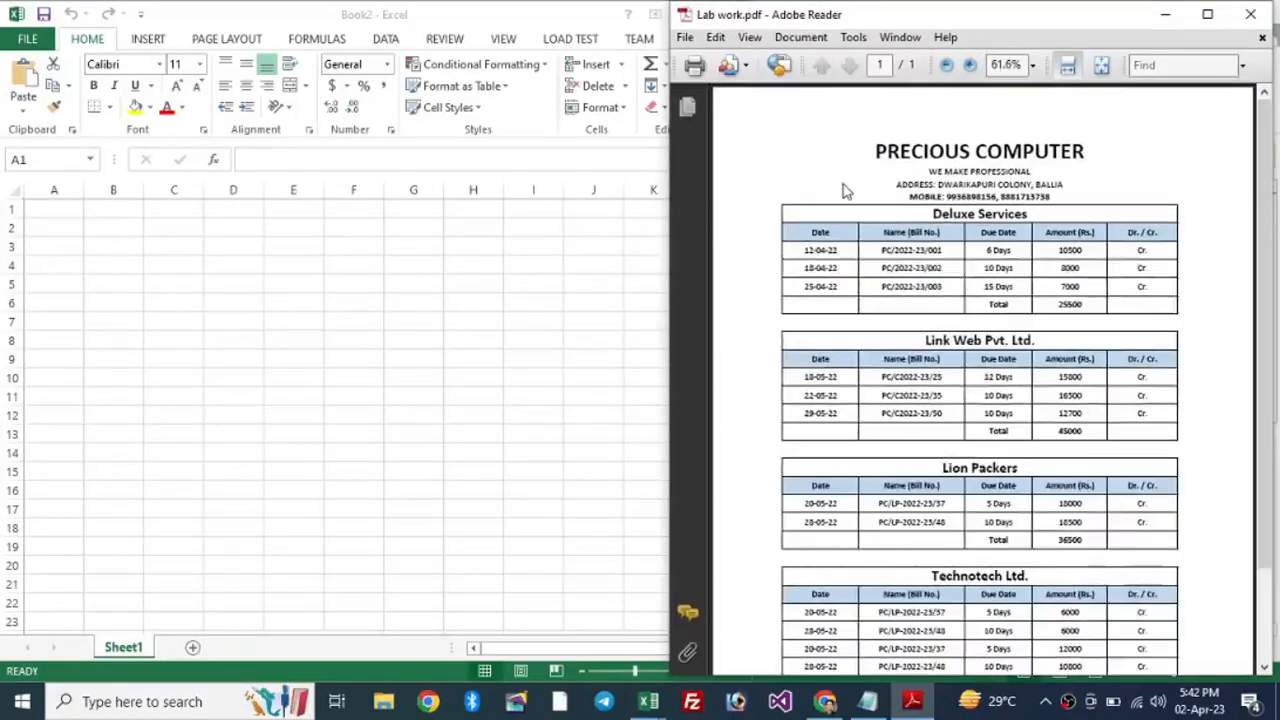
{"action": "left_click", "coordinate": [1021, 62]}
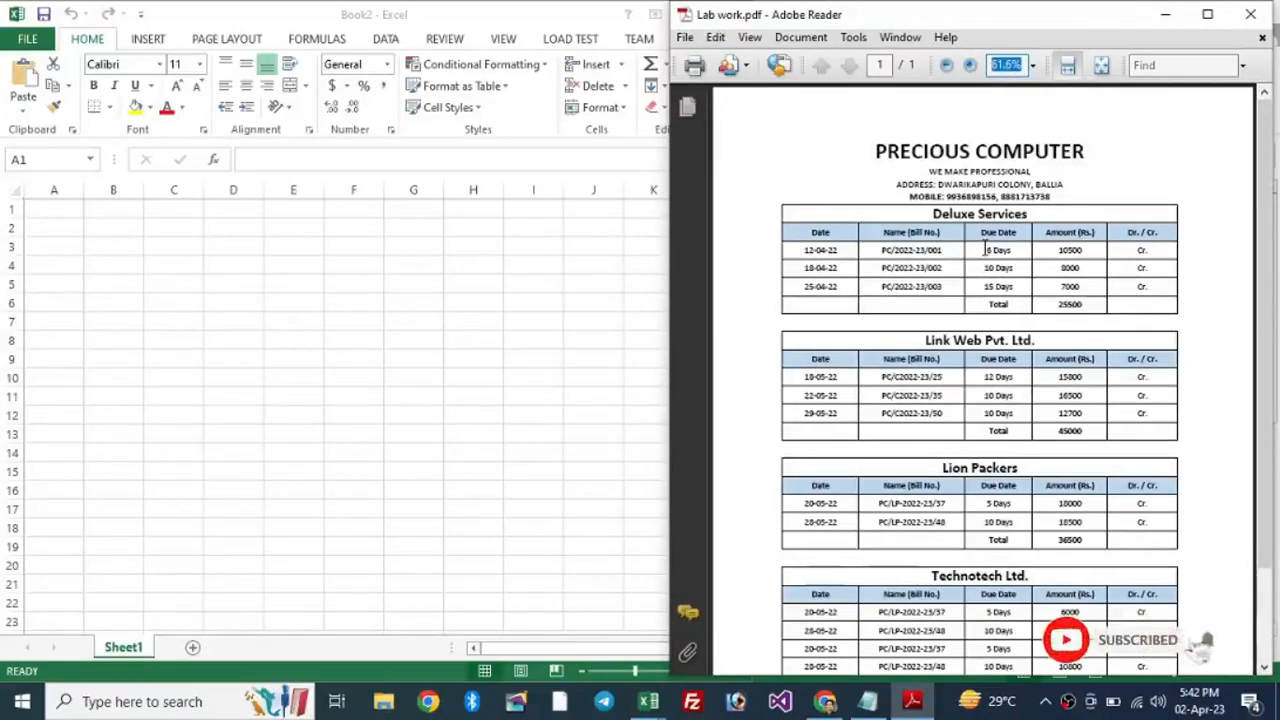
{"action": "type", "text": "68"}
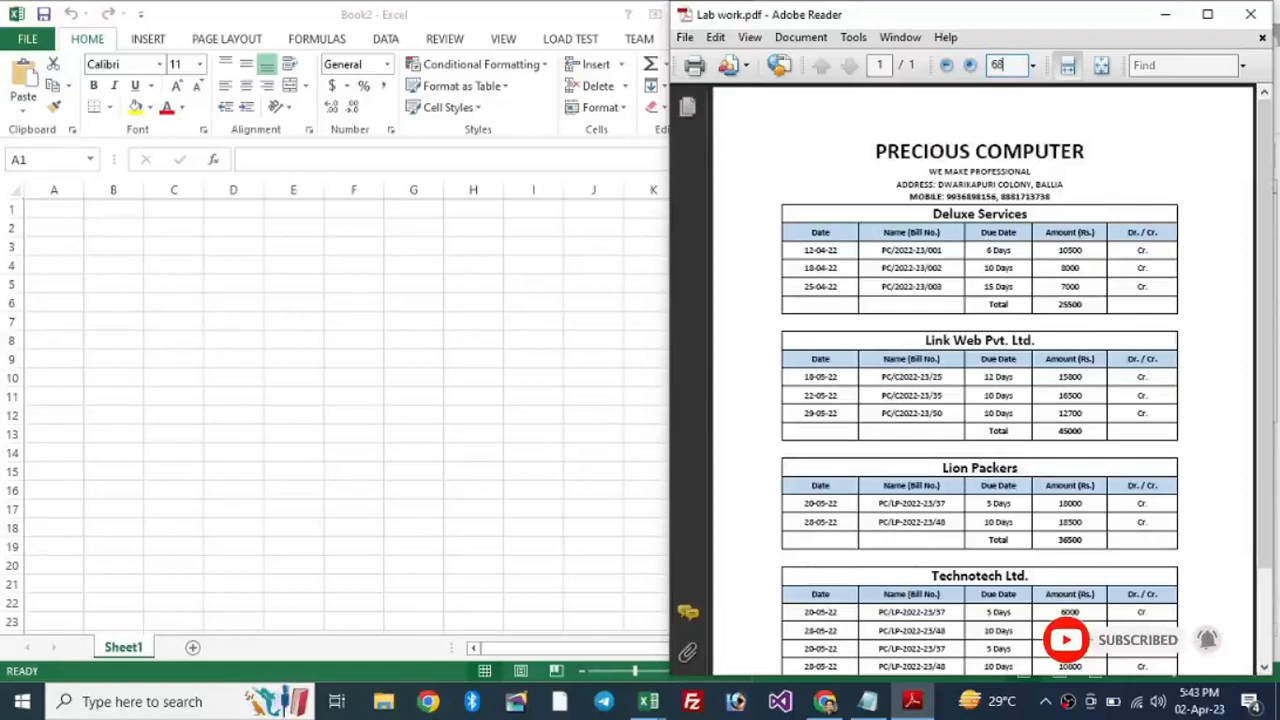
{"action": "key", "text": "Return"}
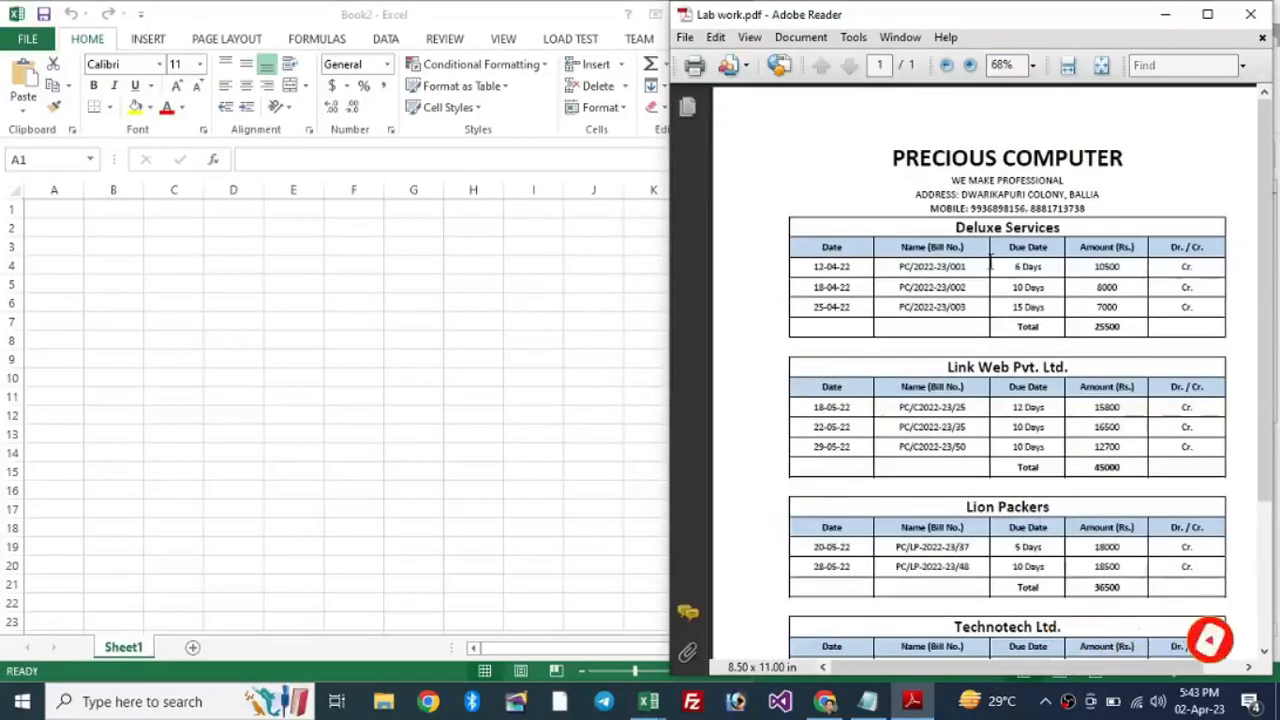
Step: Scroll the PDF to inspect the Deluxe Services and Lion Packers column headings
{"action": "left_click_drag", "start_coordinate": [1267, 176], "coordinate": [1267, 196]}
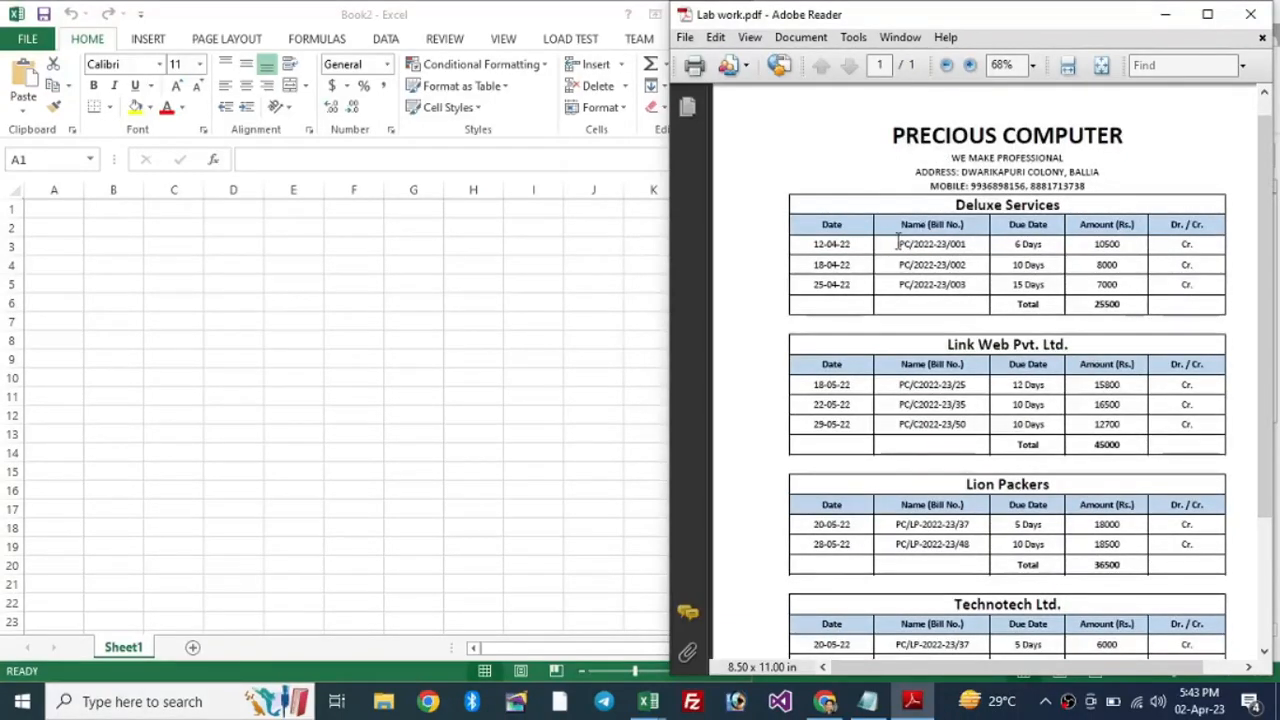
{"action": "left_click_drag", "start_coordinate": [826, 223], "coordinate": [1130, 229]}
{"action": "scroll", "coordinate": [1063, 345], "scroll_direction": "down", "scroll_amount": 3}
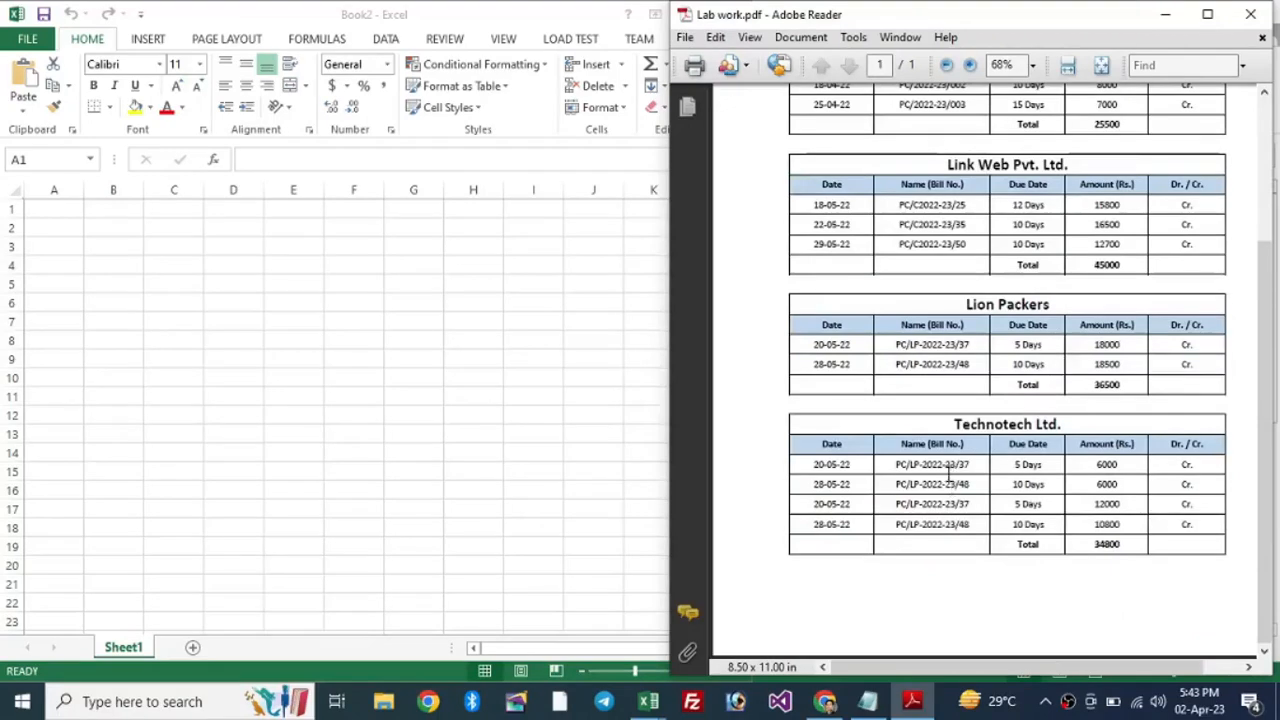
{"action": "left_click_drag", "start_coordinate": [816, 324], "coordinate": [1207, 325]}
{"action": "left_click", "coordinate": [1007, 330]}
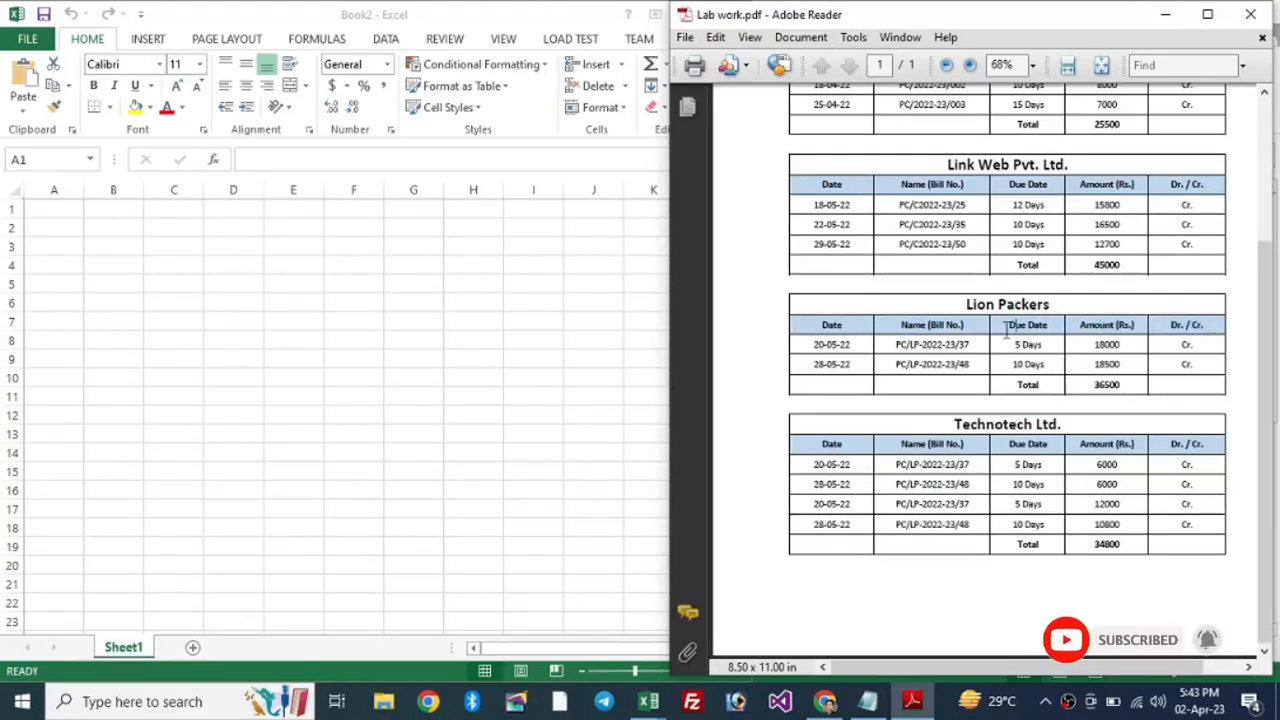
{"action": "scroll", "coordinate": [960, 335], "scroll_direction": "up", "scroll_amount": 3}
Step: Zoom the ledger to 75%, scroll back to the top and return to the Excel workbook
{"action": "right_click", "coordinate": [887, 433]}
{"action": "left_click", "coordinate": [872, 410]}
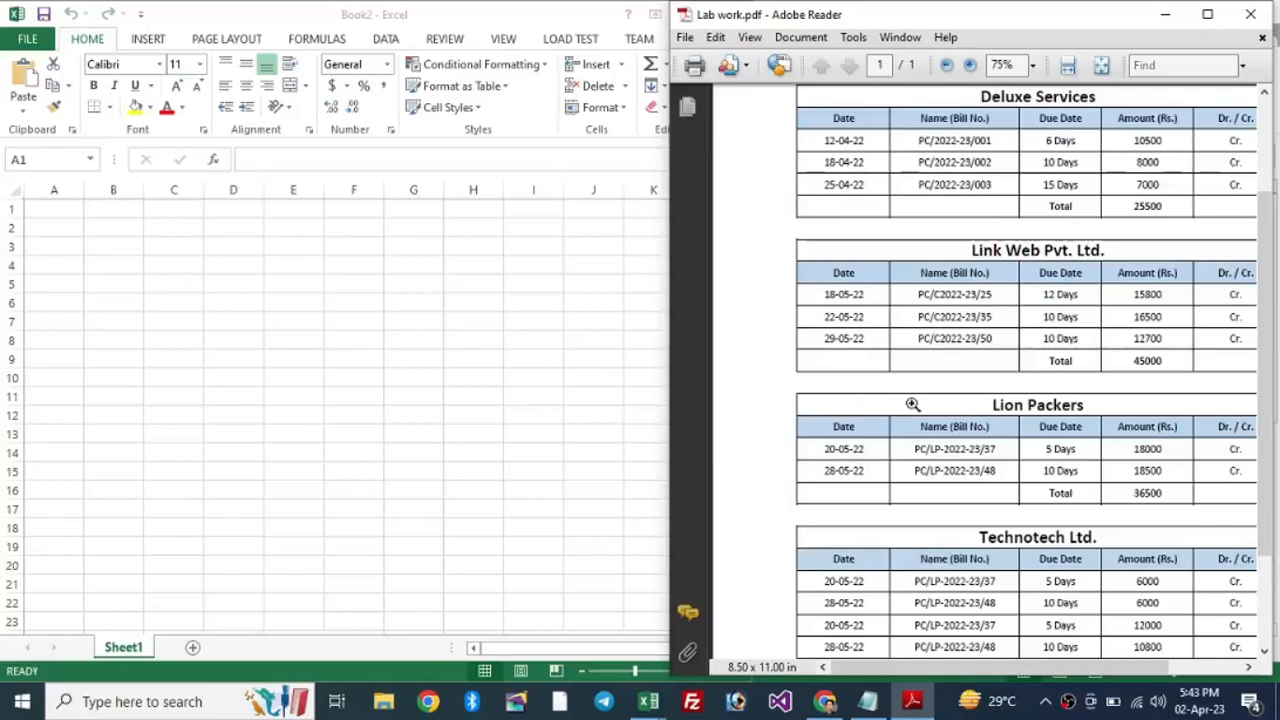
{"action": "right_click", "coordinate": [1060, 367]}
{"action": "left_click_drag", "start_coordinate": [965, 668], "coordinate": [996, 668]}
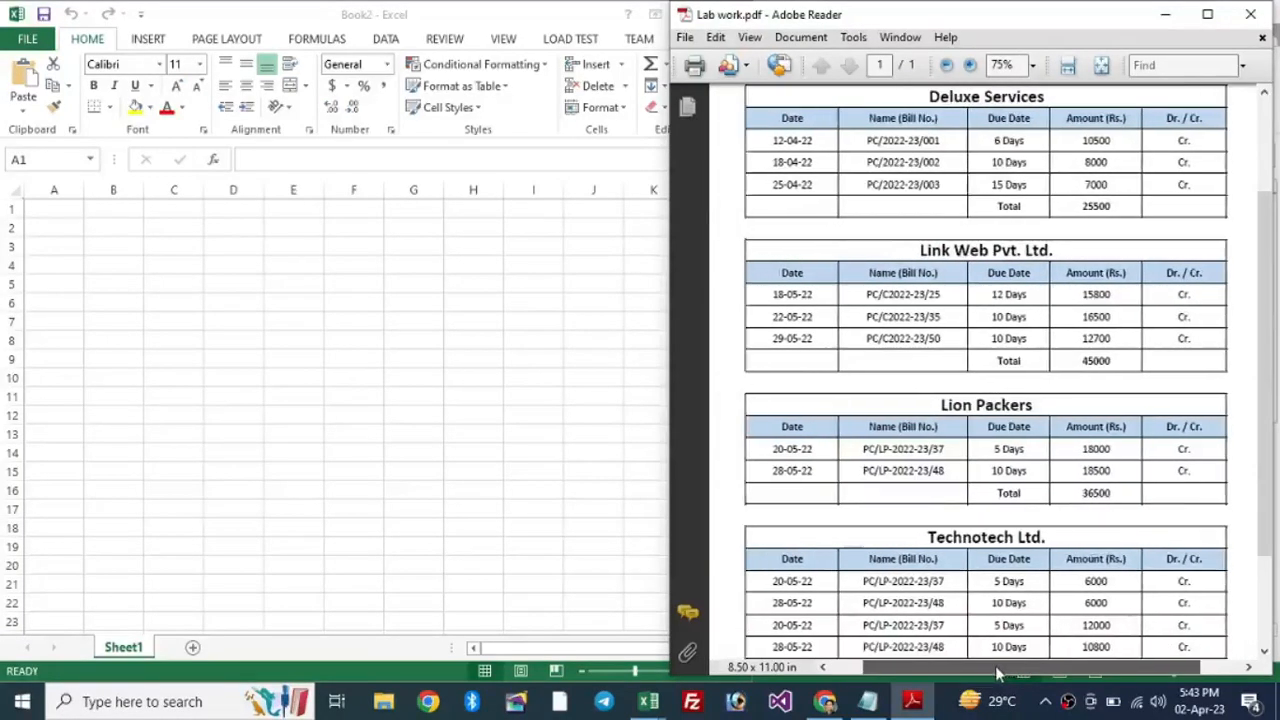
{"action": "left_click_drag", "start_coordinate": [1264, 324], "coordinate": [1270, 235]}
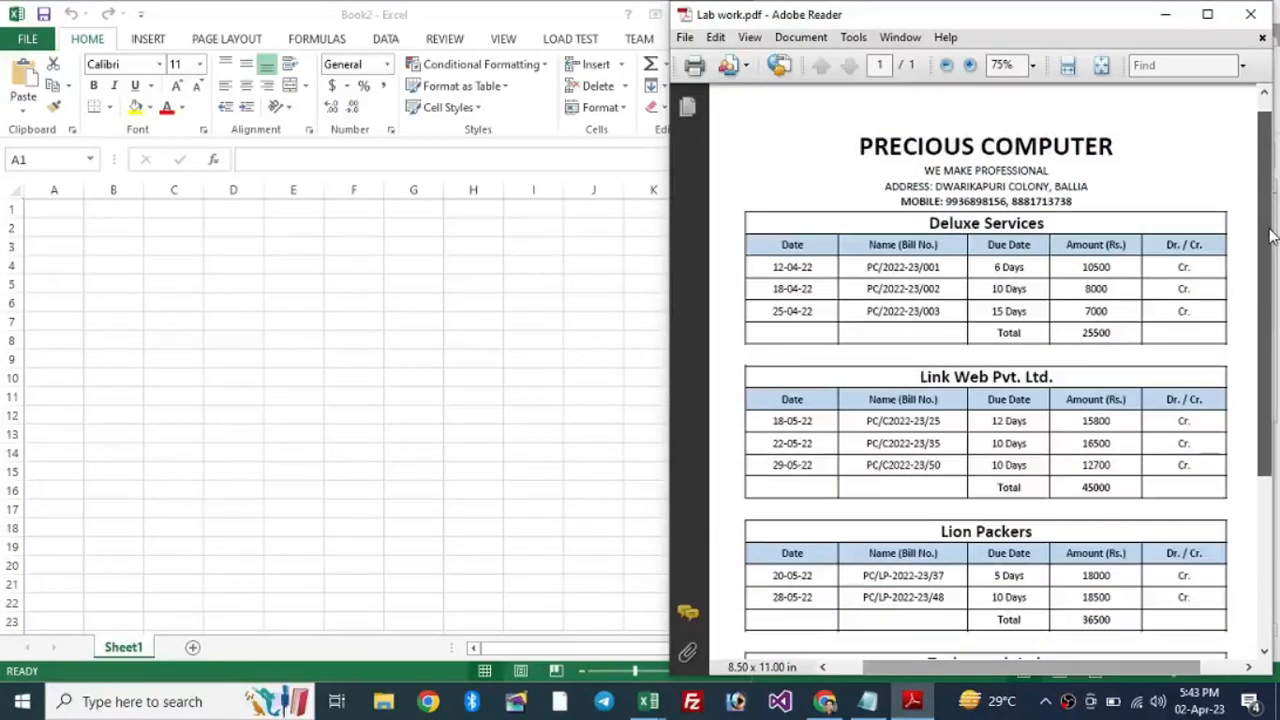
{"action": "left_click", "coordinate": [390, 303]}
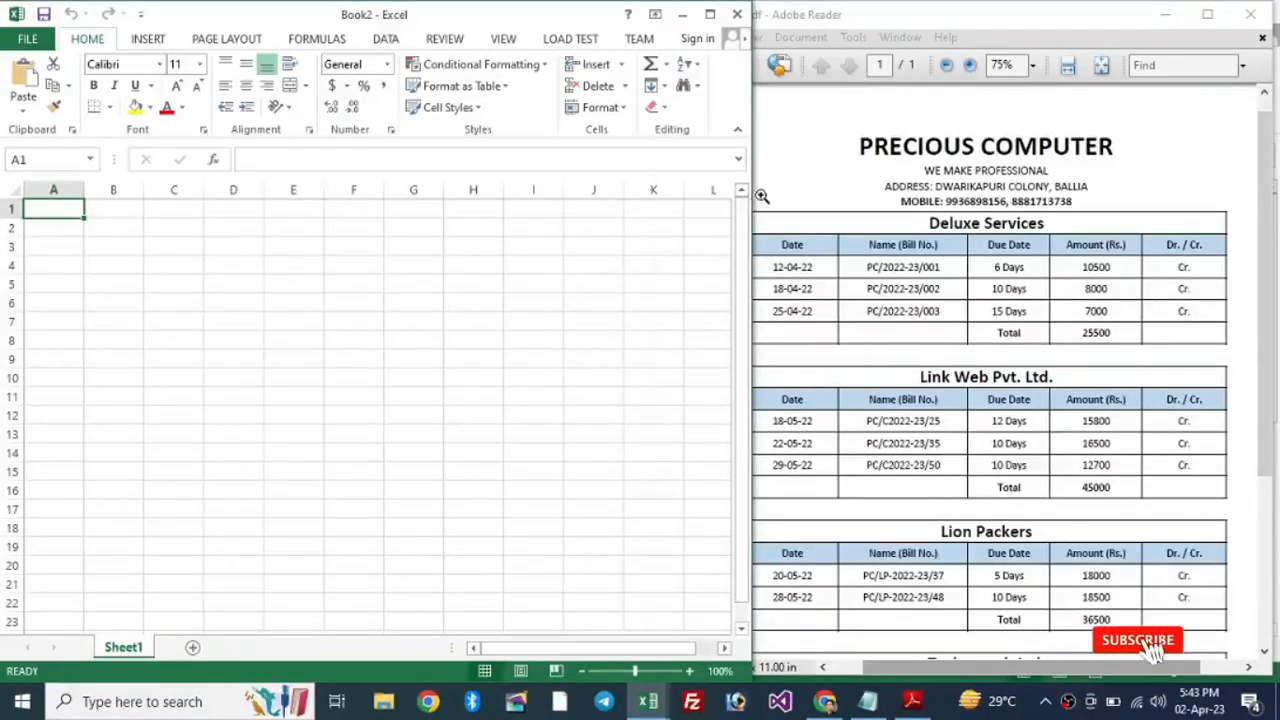
Step: Narrow the Excel window beside the PDF and merge and centre cells A1:E1
{"action": "left_click_drag", "start_coordinate": [752, 163], "coordinate": [712, 168]}
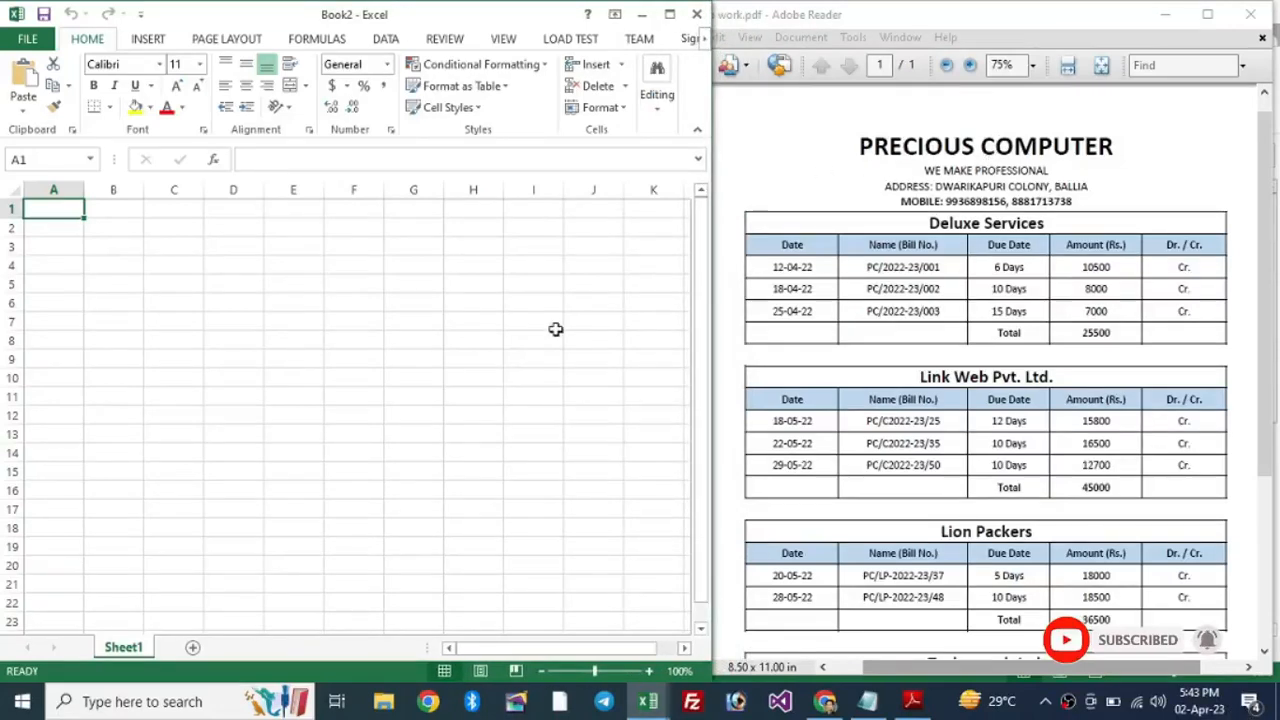
{"action": "left_click", "coordinate": [323, 345]}
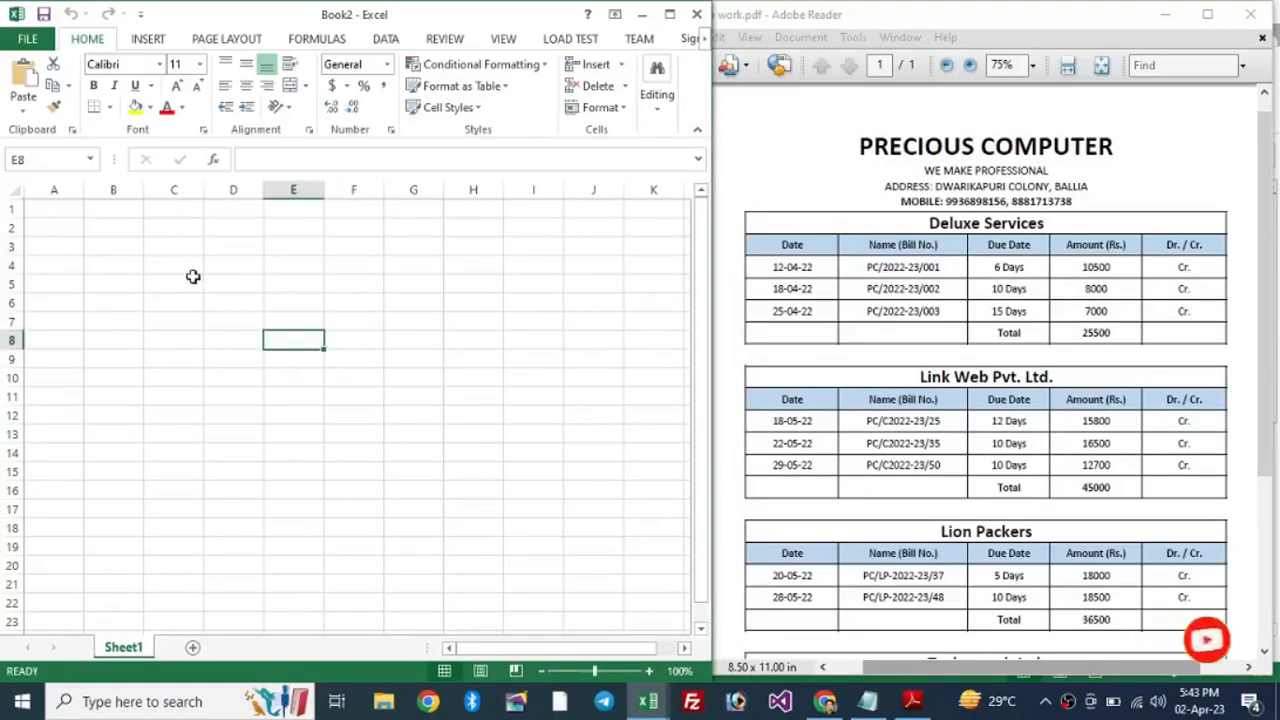
{"action": "left_click", "coordinate": [12, 208]}
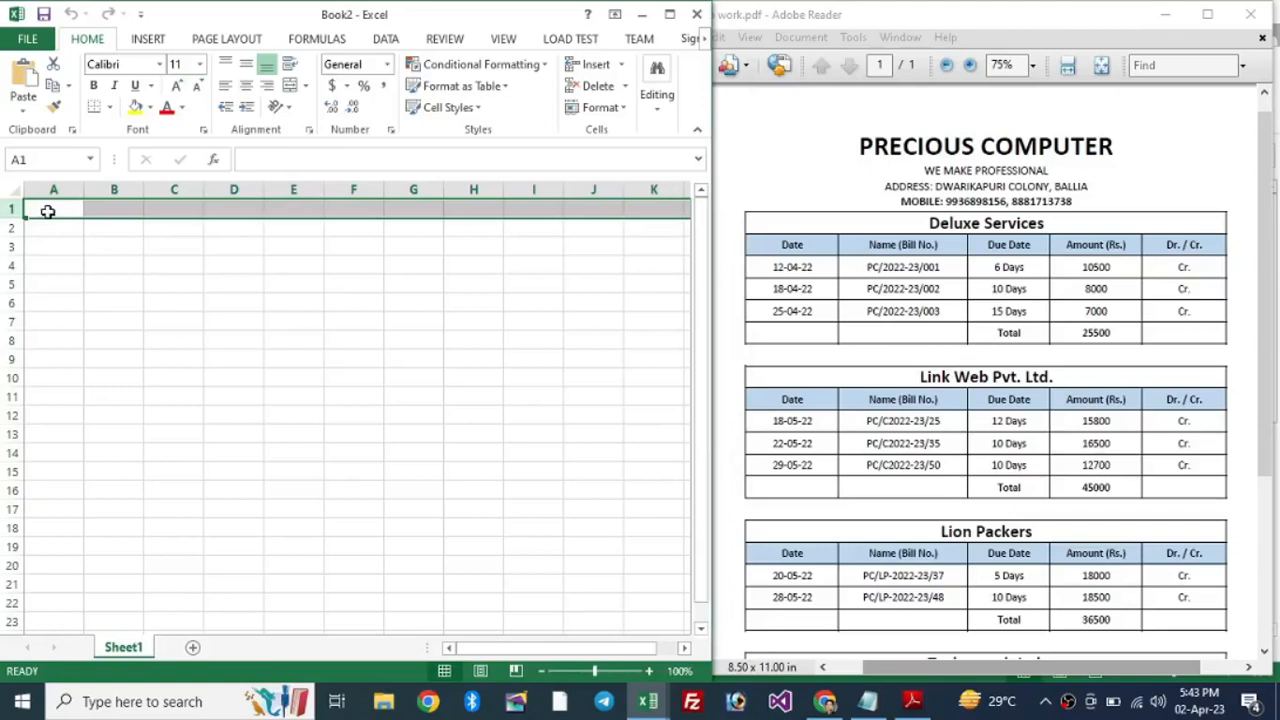
{"action": "left_click", "coordinate": [47, 211]}
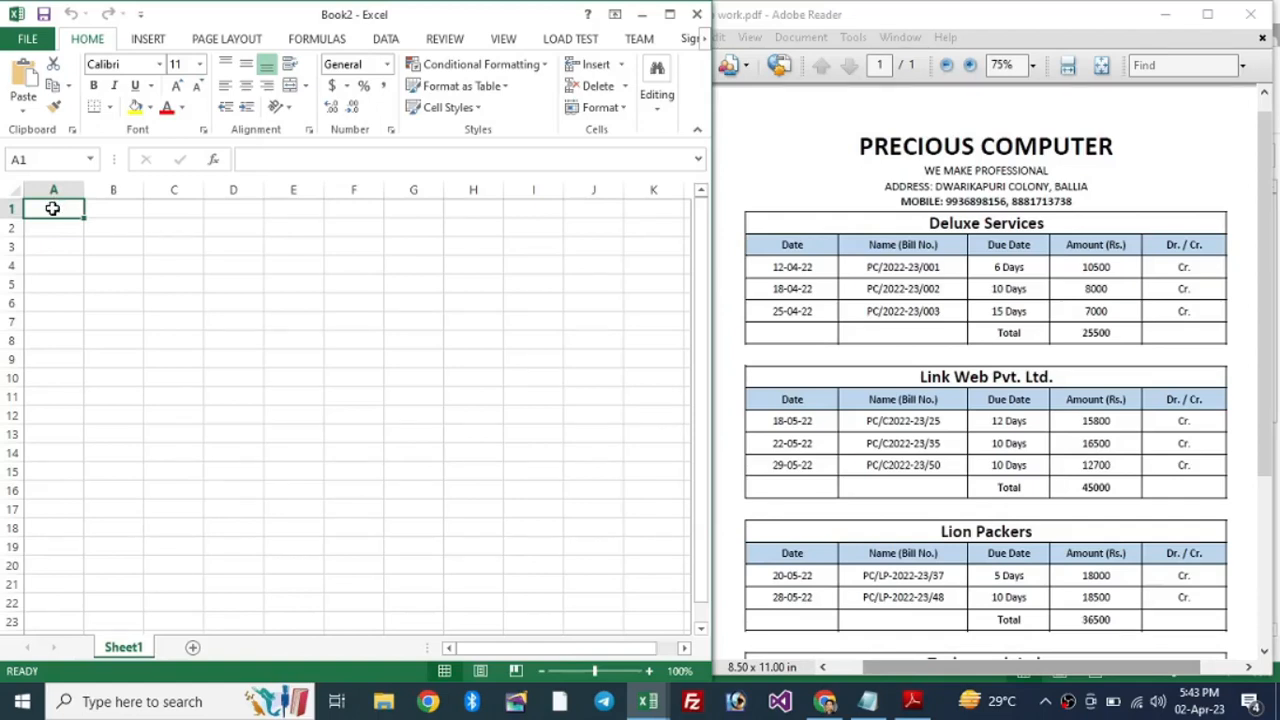
{"action": "left_click_drag", "start_coordinate": [70, 208], "coordinate": [296, 206]}
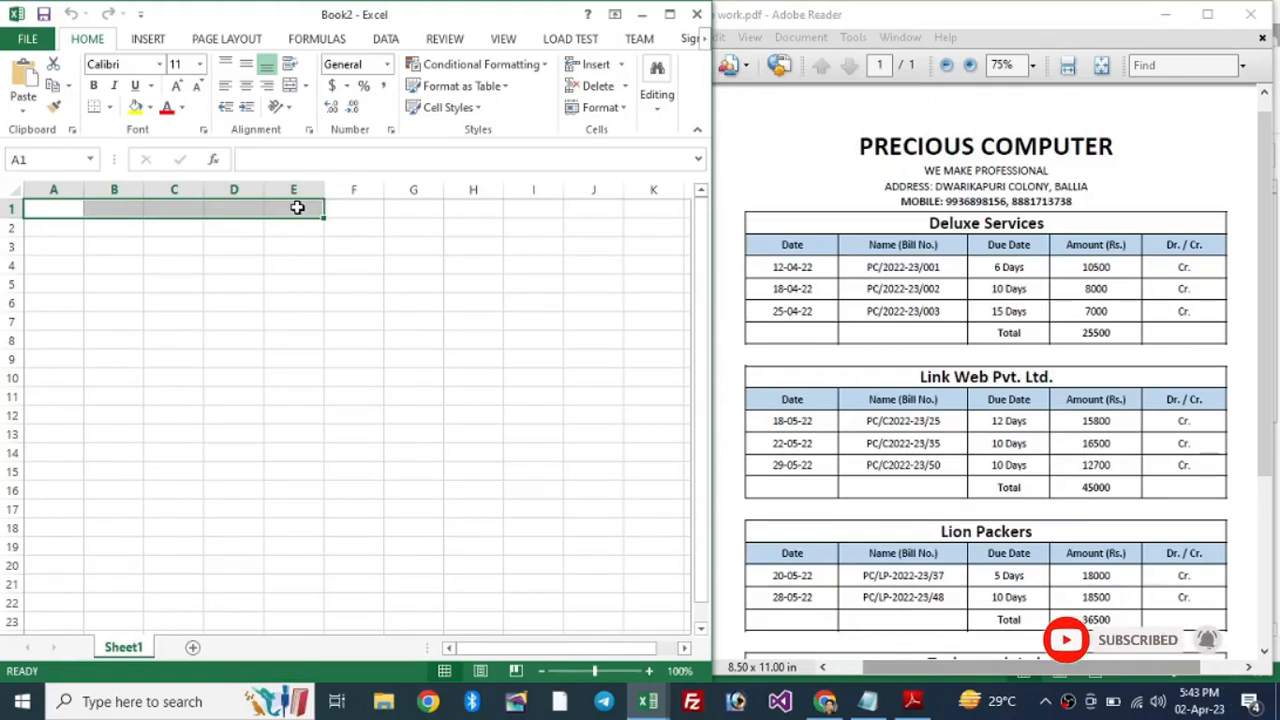
{"action": "left_click", "coordinate": [290, 88]}
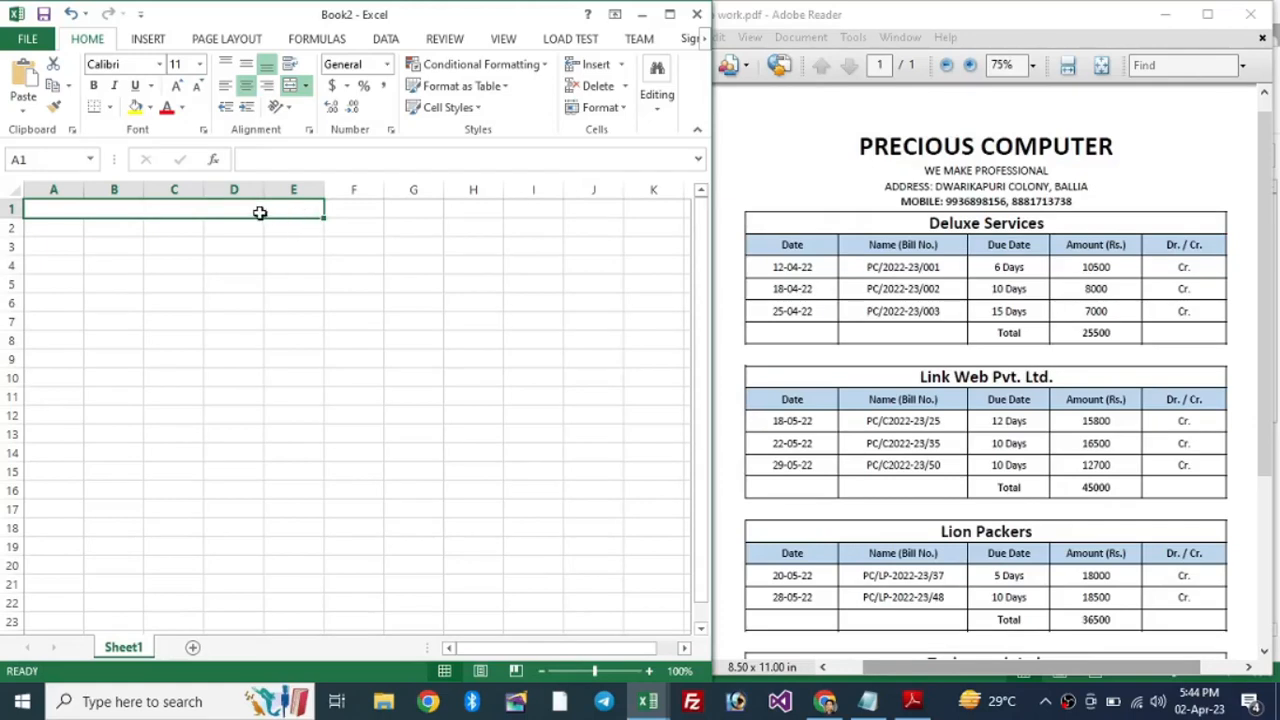
Step: Enter the title PRECIOUS COMPUTER in A1 and merge and centre A2:E2
{"action": "type", "text": "PR"}
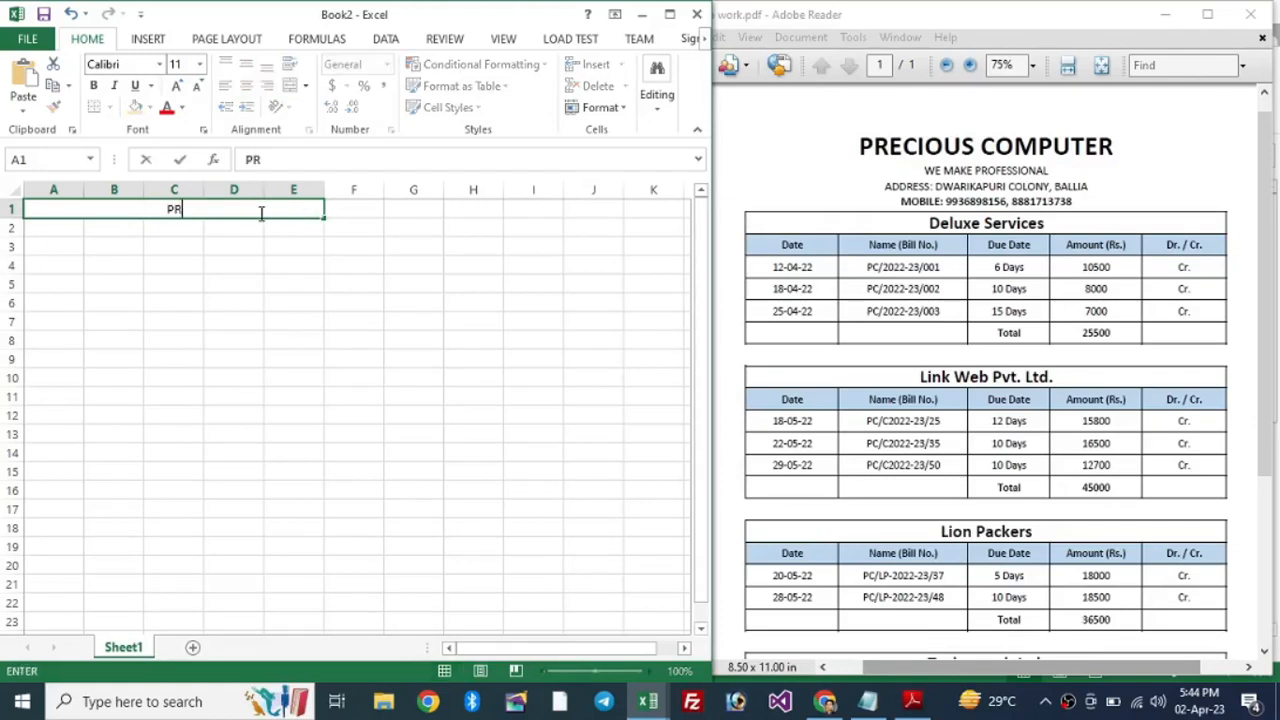
{"action": "type", "text": "ECIOUS COMPUTER"}
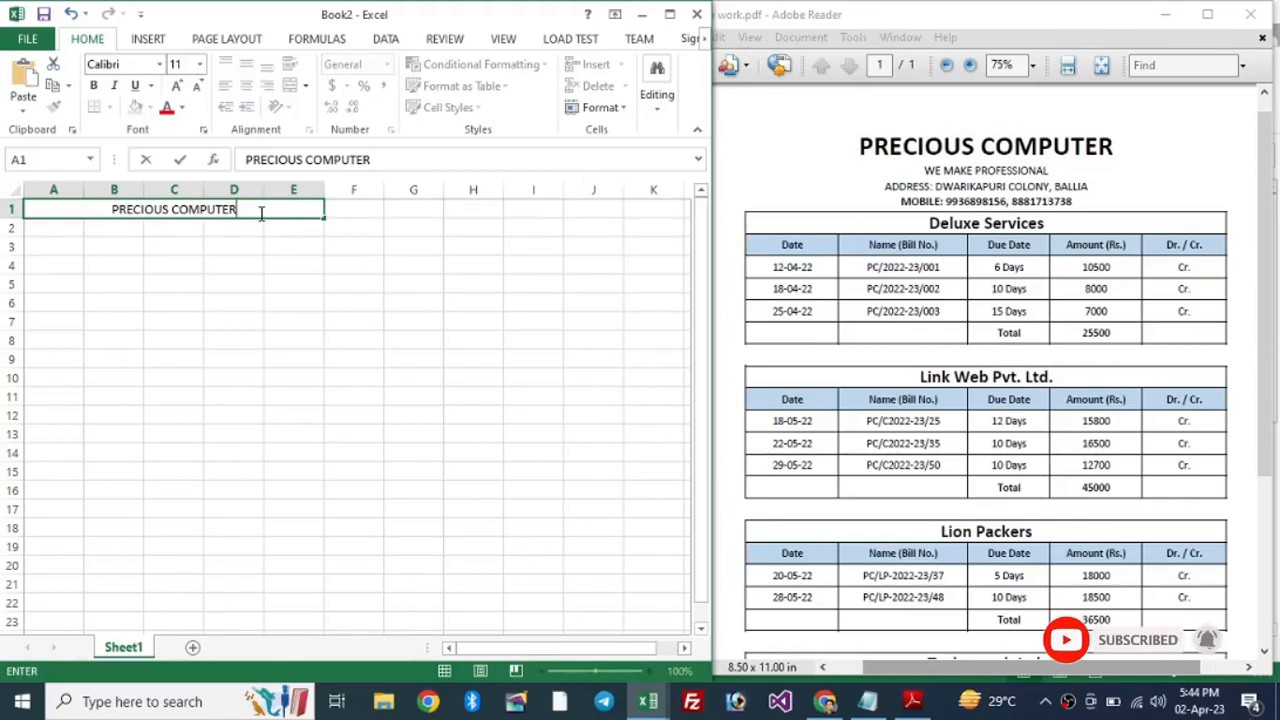
{"action": "key", "text": "Return"}
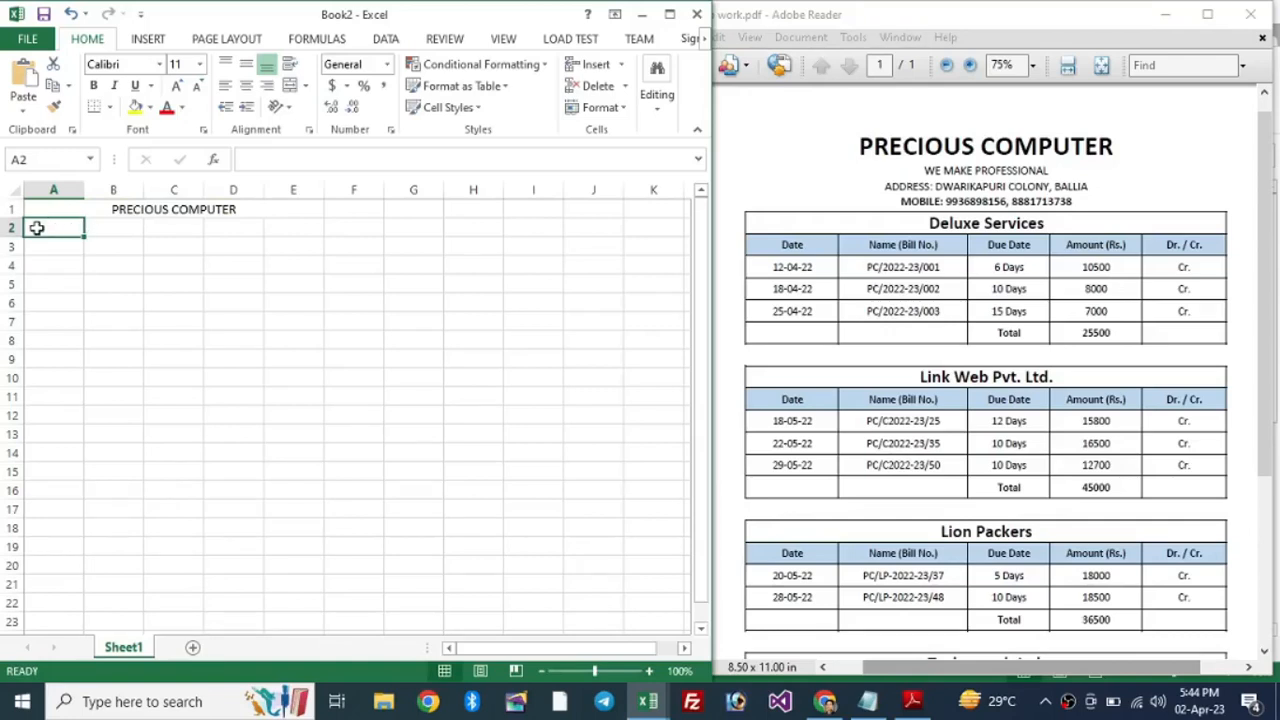
{"action": "left_click_drag", "start_coordinate": [57, 227], "coordinate": [283, 228]}
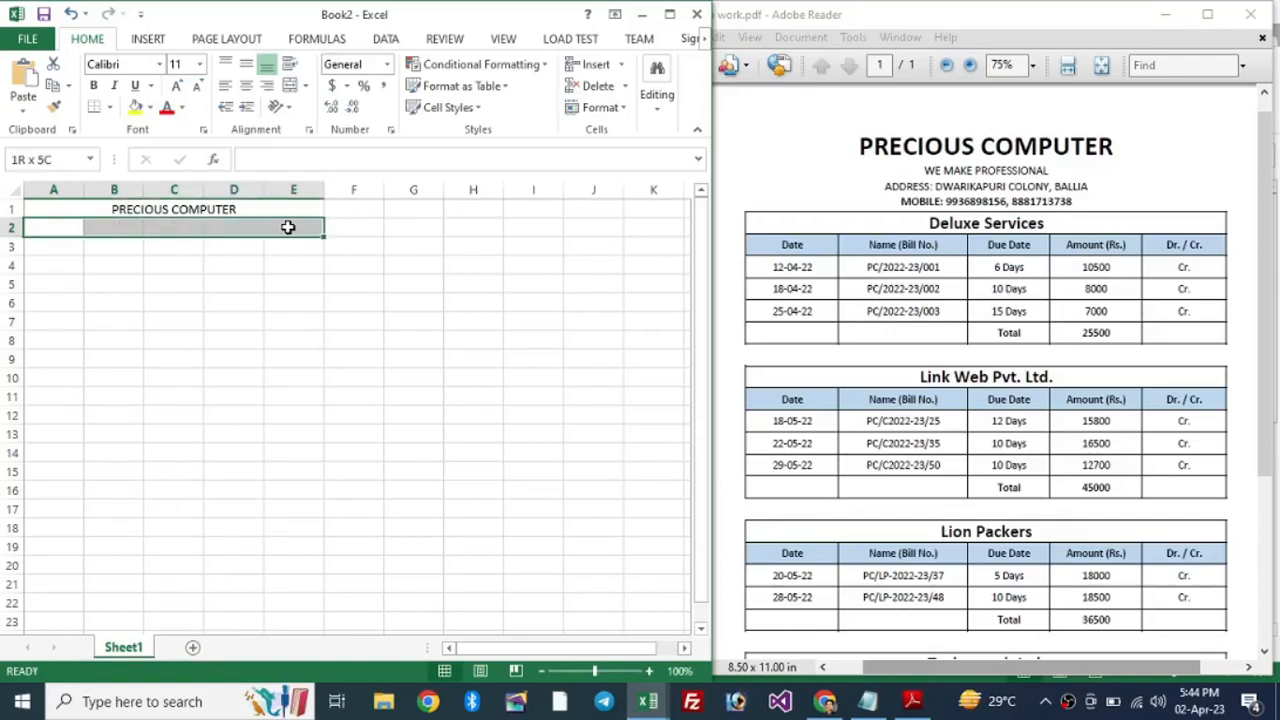
{"action": "left_click", "coordinate": [290, 88]}
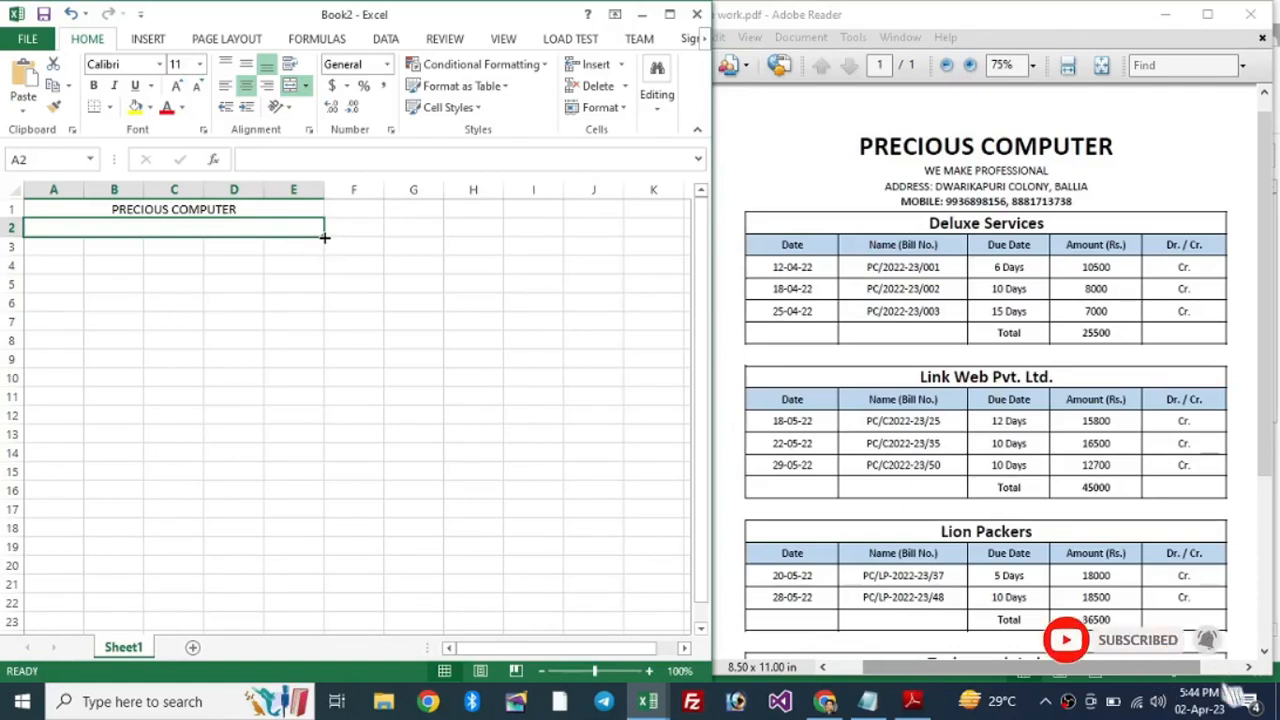
Step: Copy the merged, centred layout down through row 4 with the fill handle
{"action": "left_click_drag", "start_coordinate": [324, 237], "coordinate": [316, 270]}
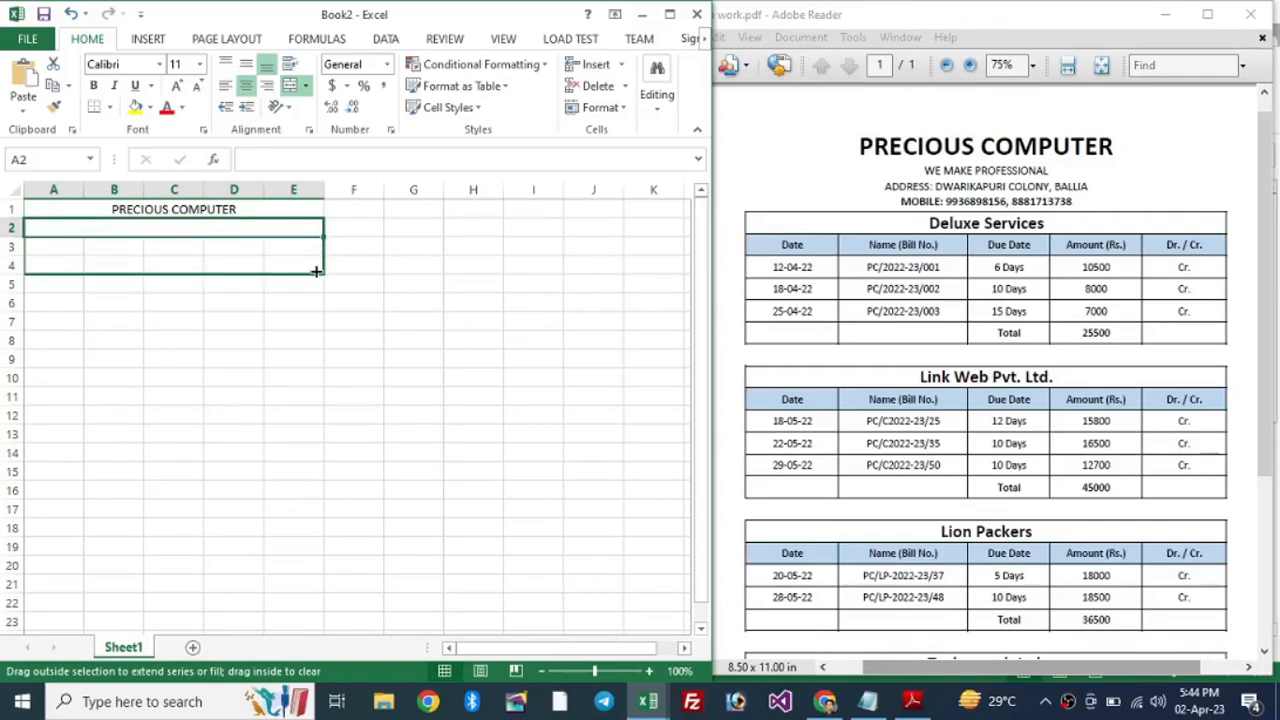
{"action": "left_click_drag", "start_coordinate": [316, 271], "coordinate": [315, 270]}
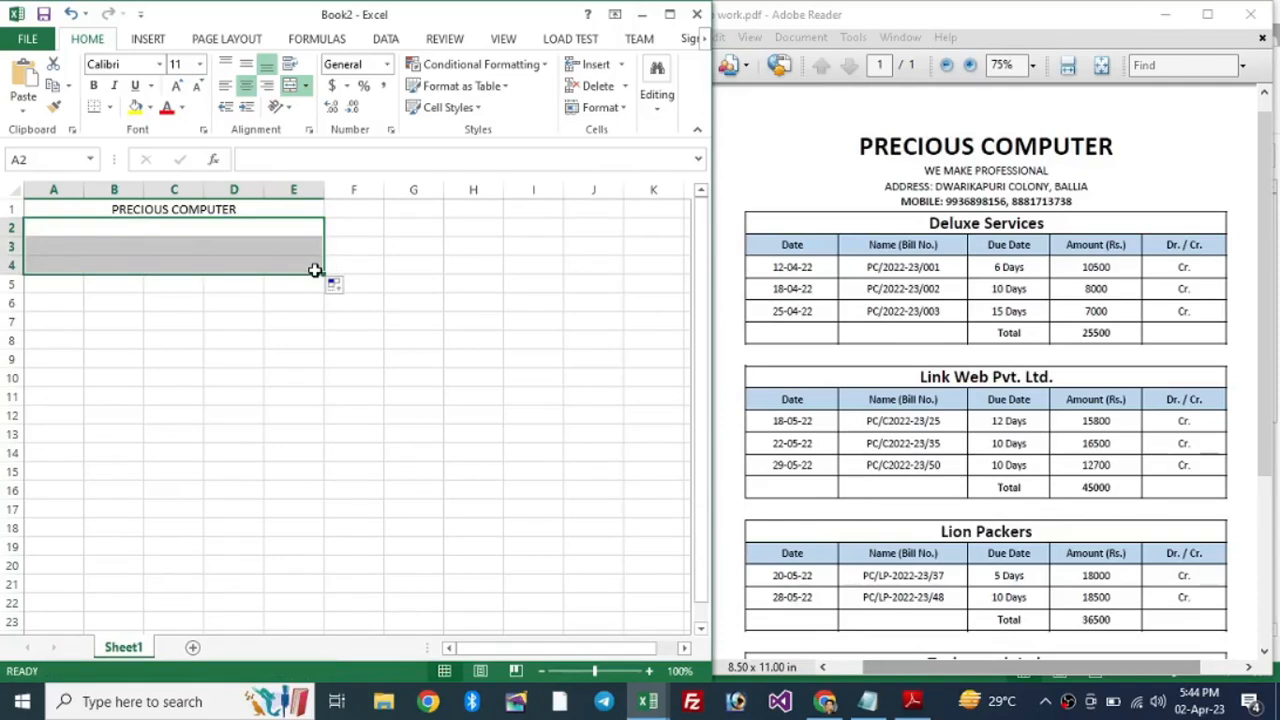
{"action": "left_click", "coordinate": [264, 227]}
{"action": "left_click", "coordinate": [253, 246]}
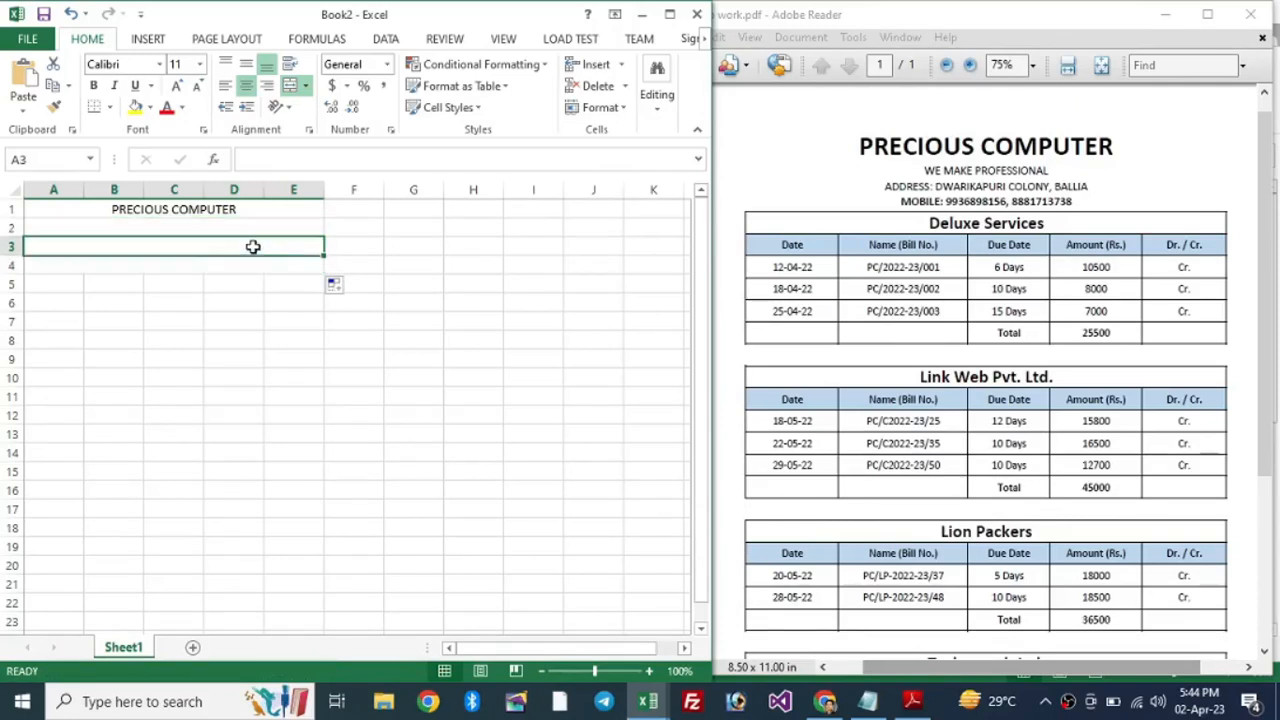
{"action": "left_click", "coordinate": [240, 269]}
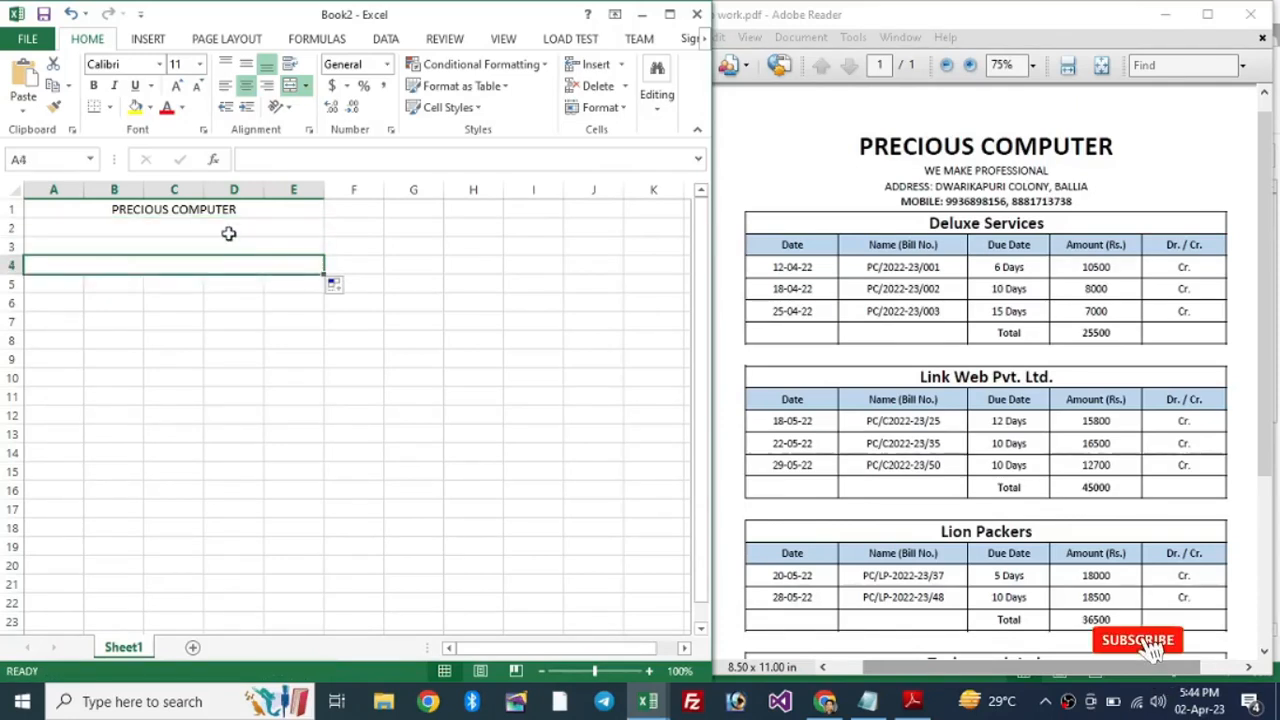
{"action": "left_click", "coordinate": [228, 228]}
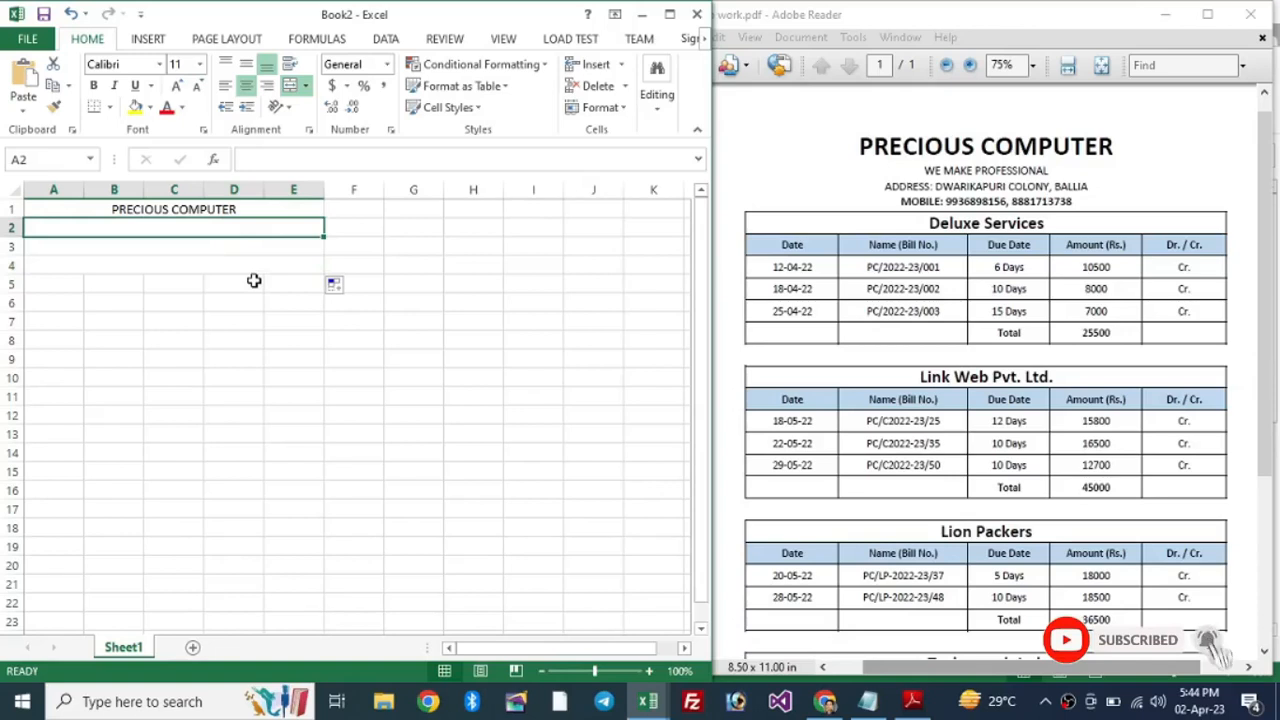
Step: Enter the WE MAKE PROFESSIONAL tagline in row 2, the shop's address in row 3 and its mobile numbers in row 4
{"action": "type", "text": "WE MAKE P"}
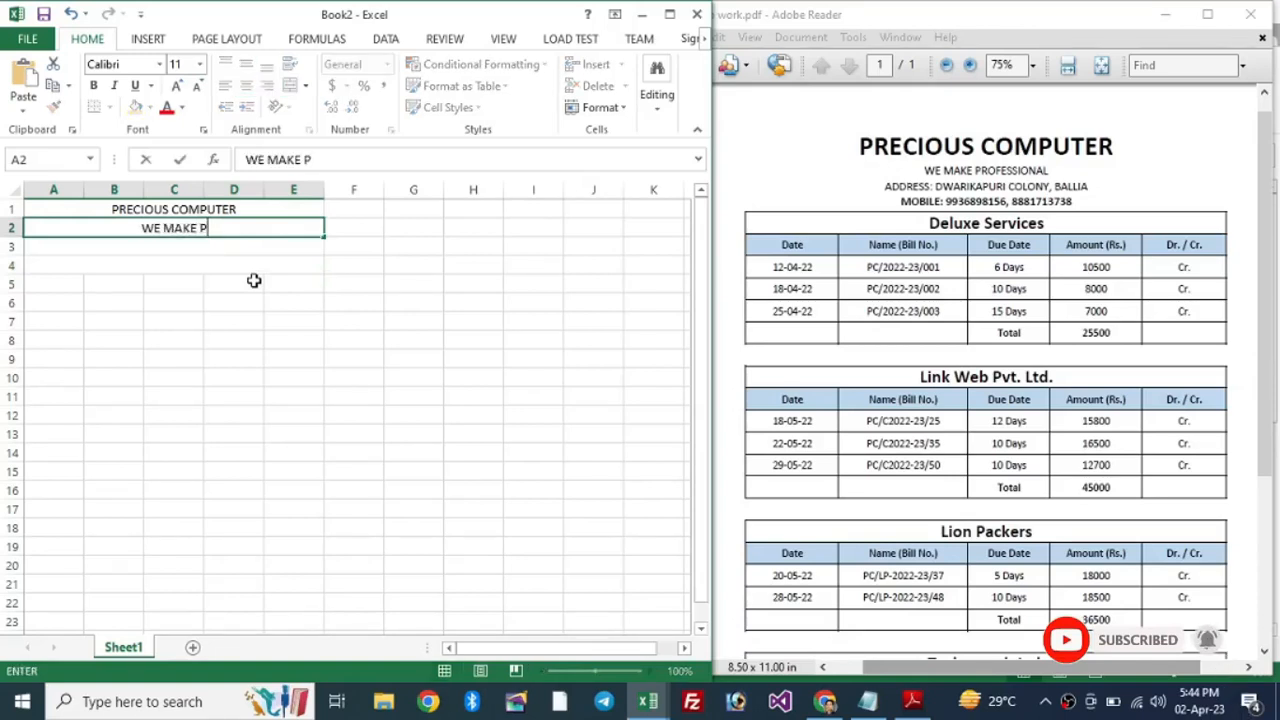
{"action": "type", "text": "ROFESSIONAL"}
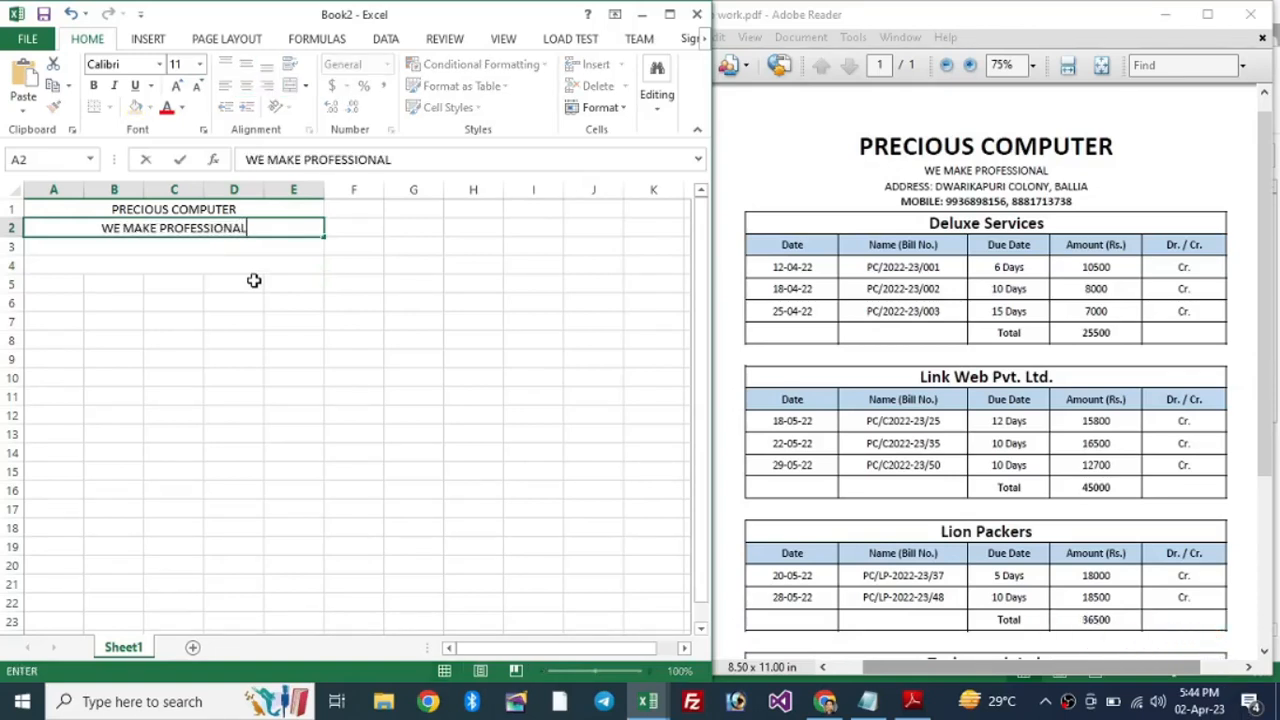
{"action": "key", "text": "Return"}
{"action": "type", "text": "A"}
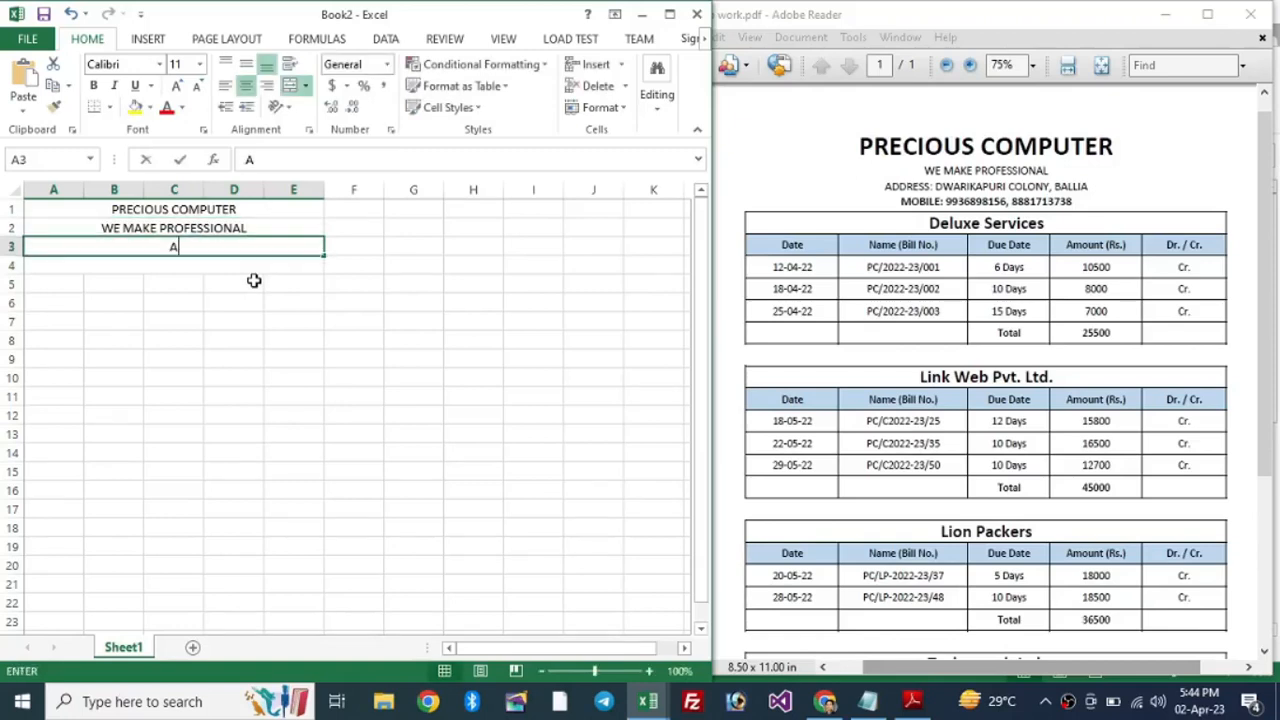
{"action": "type", "text": "DDRESS:"}
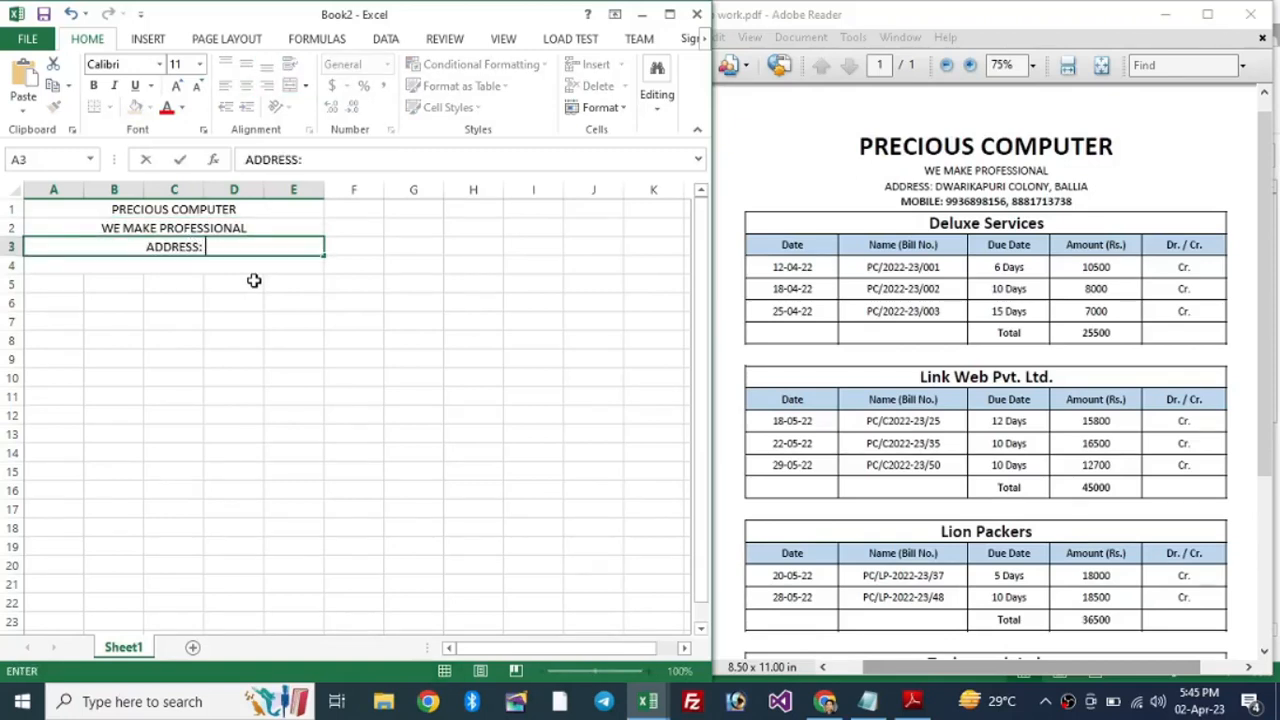
{"action": "type", "text": " DWARIKAP"}
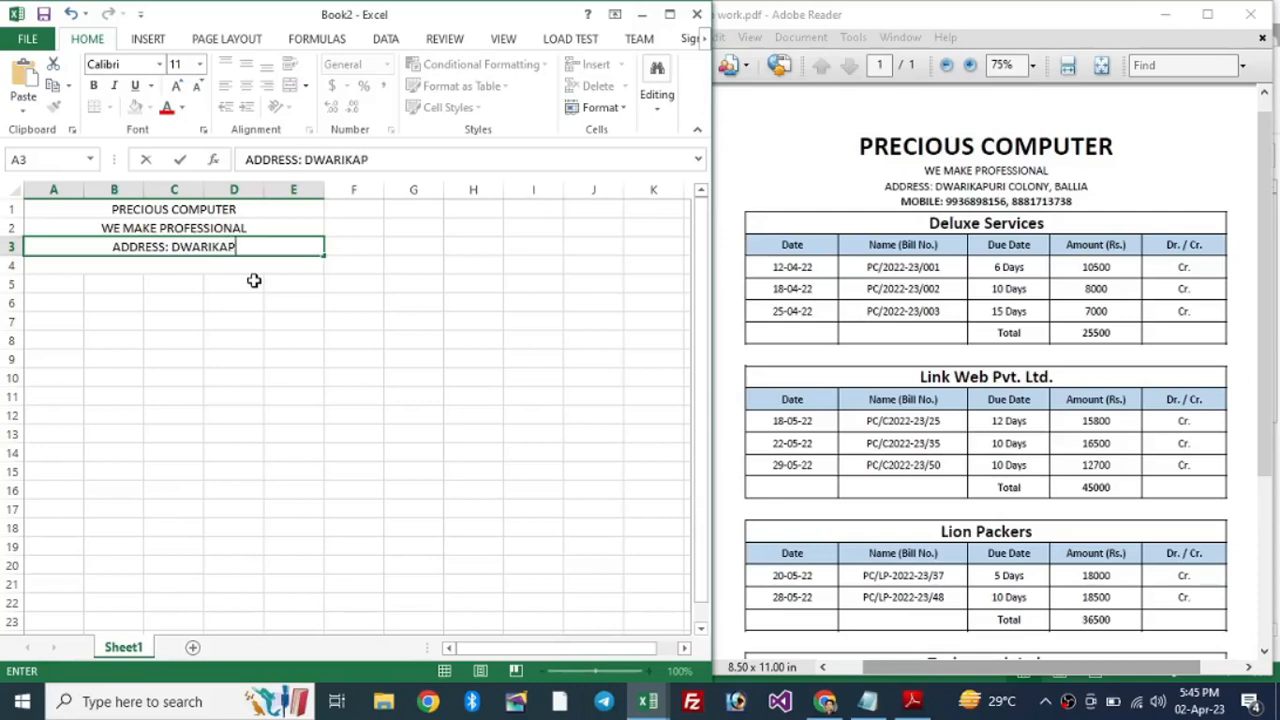
{"action": "type", "text": "URI COLONY"}
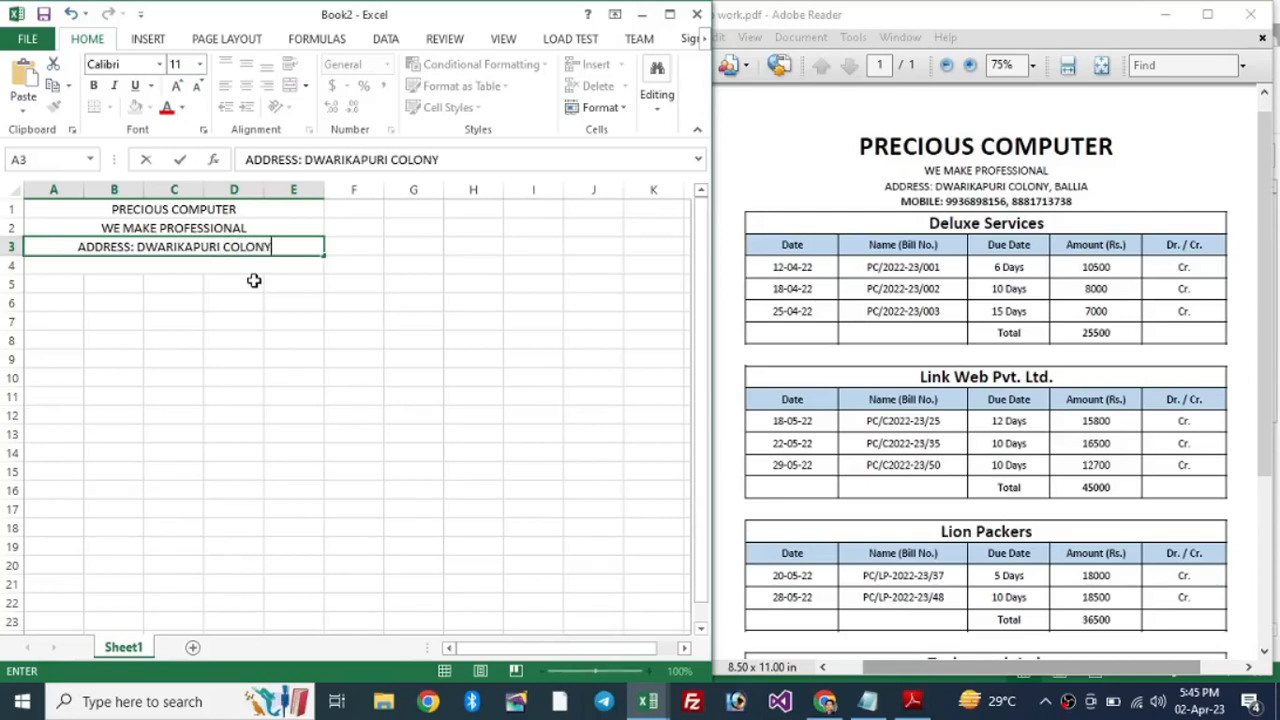
{"action": "type", "text": ", BALLIA"}
{"action": "key", "text": "Return"}
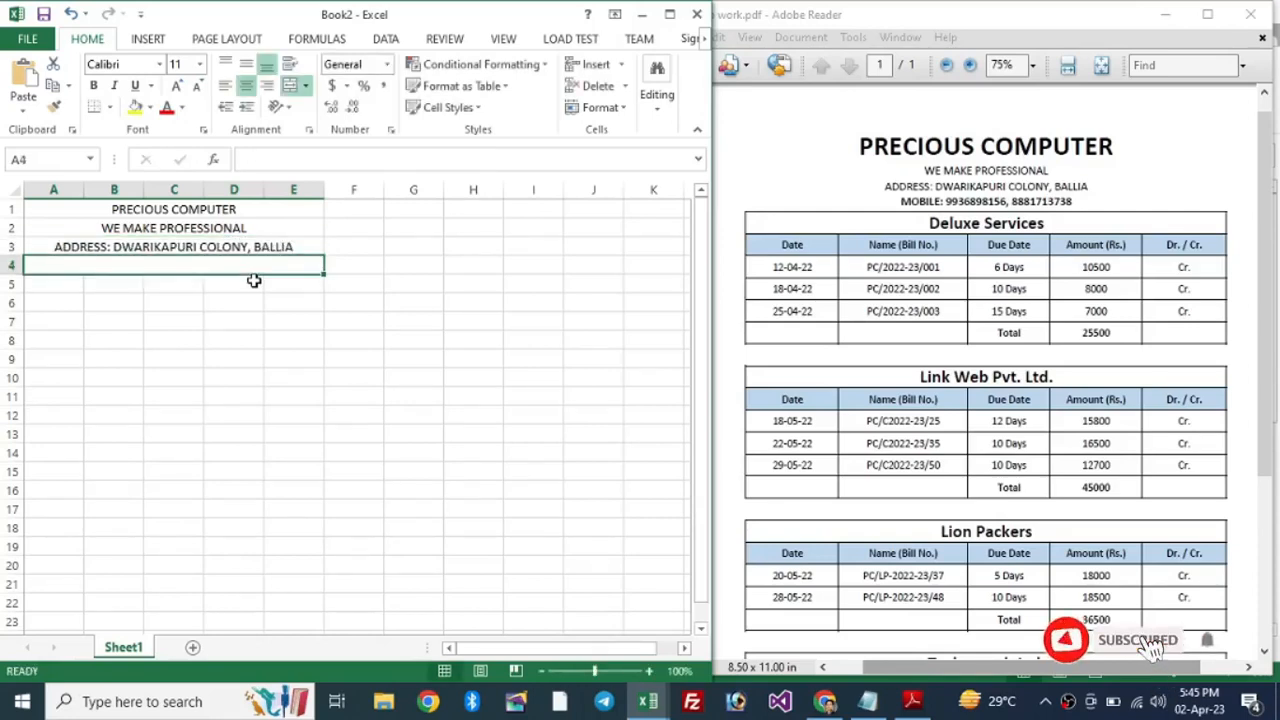
{"action": "type", "text": "MO"}
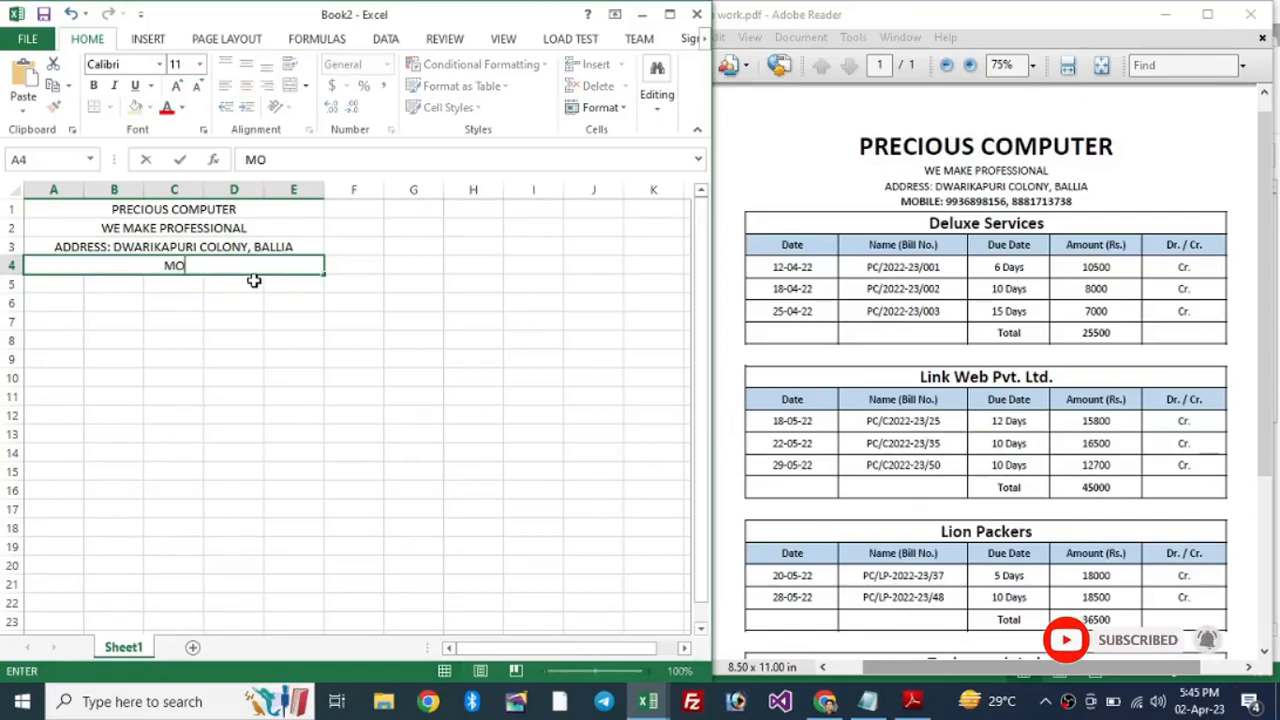
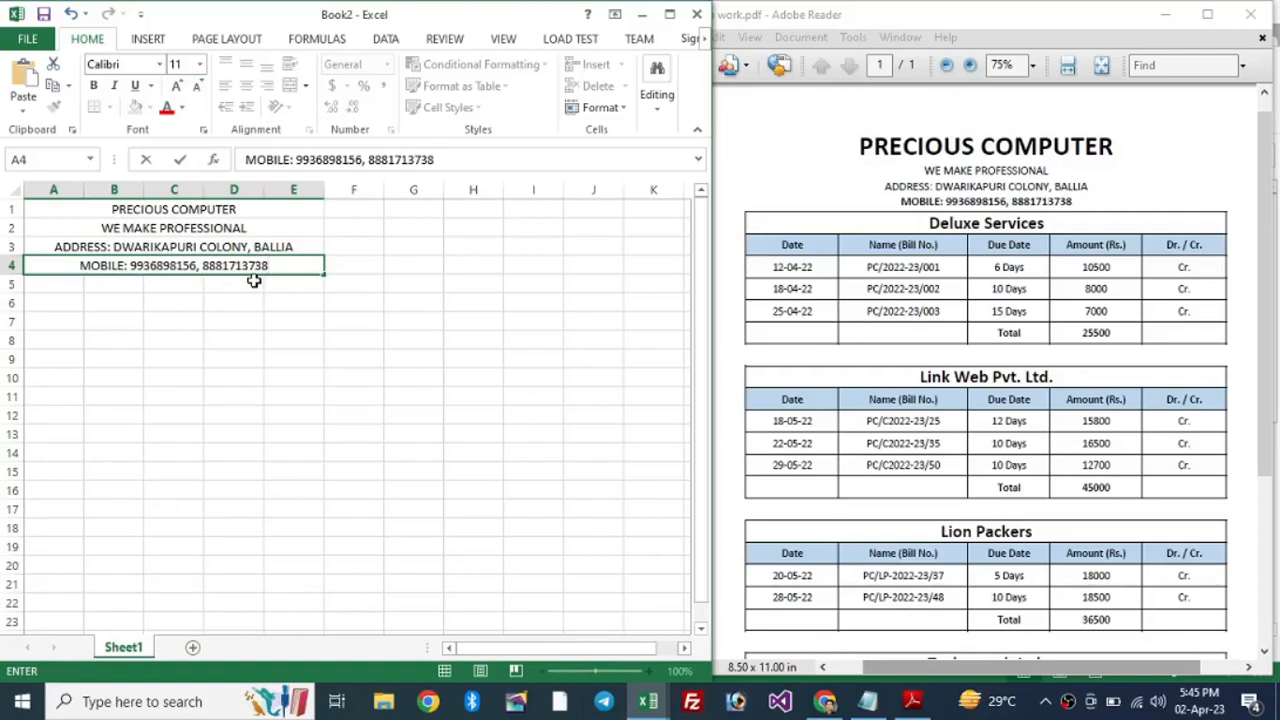
{"action": "key", "text": "Return"}
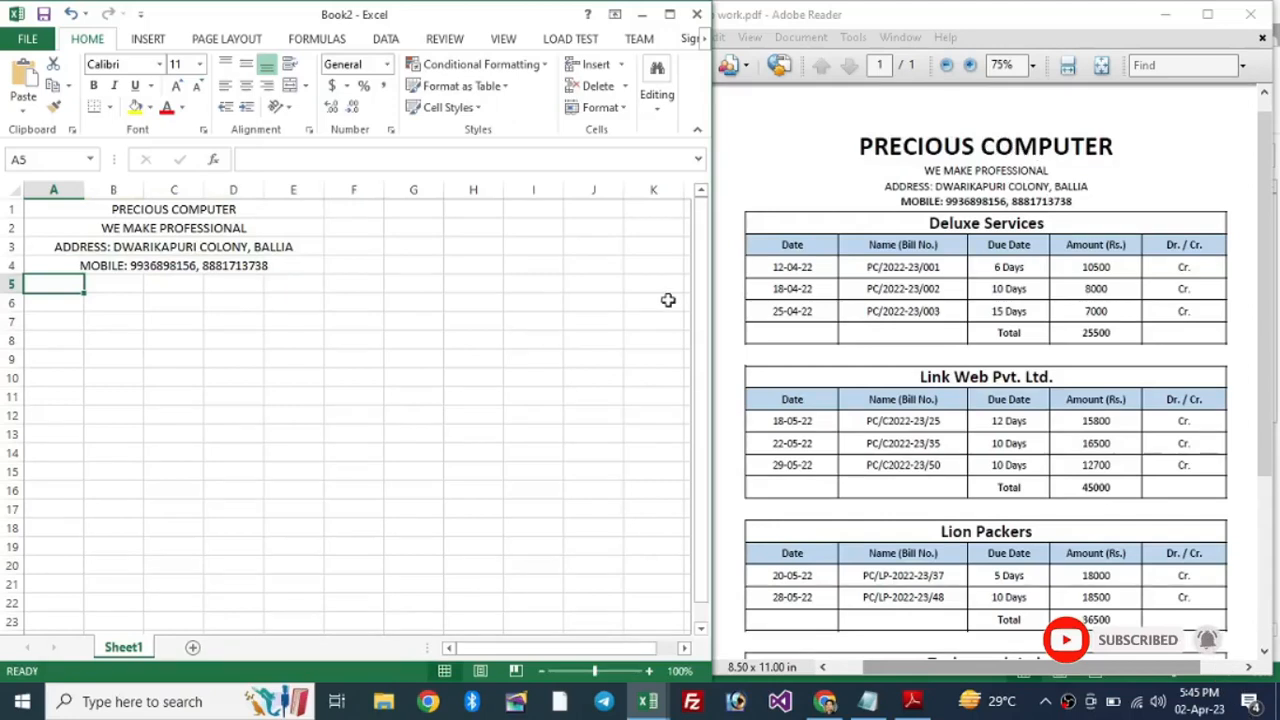
Step: Make the PRECIOUS COMPUTER title bold and enlarge it to size 20
{"action": "left_click", "coordinate": [200, 209]}
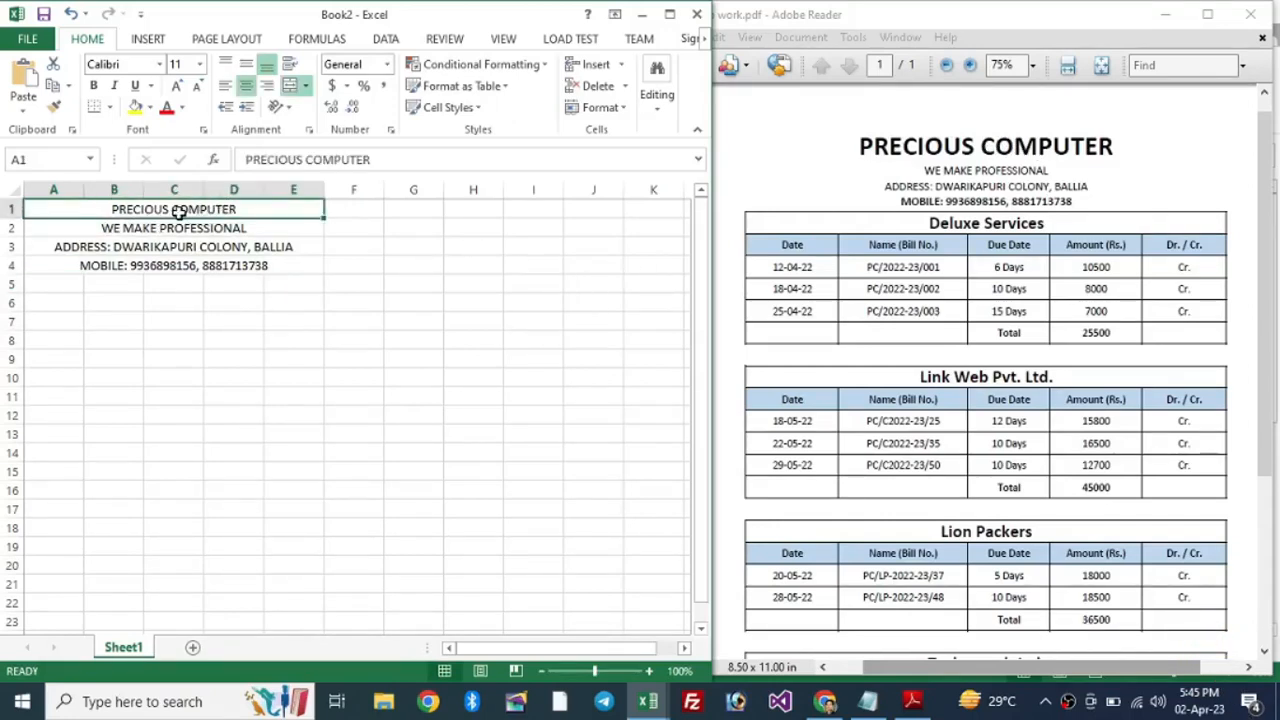
{"action": "left_click", "coordinate": [95, 86]}
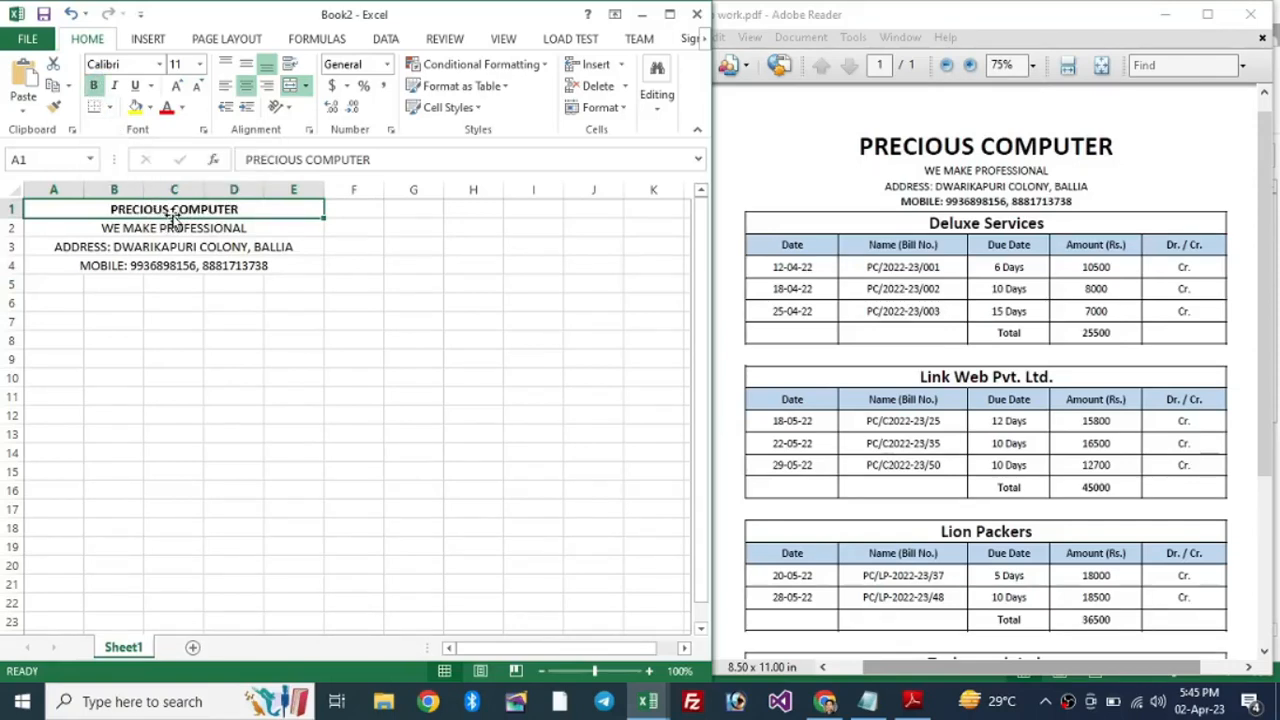
{"action": "left_click", "coordinate": [178, 90]}
{"action": "left_click", "coordinate": [178, 90]}
{"action": "left_click", "coordinate": [178, 90]}
{"action": "left_click", "coordinate": [178, 90]}
{"action": "left_click", "coordinate": [178, 90]}
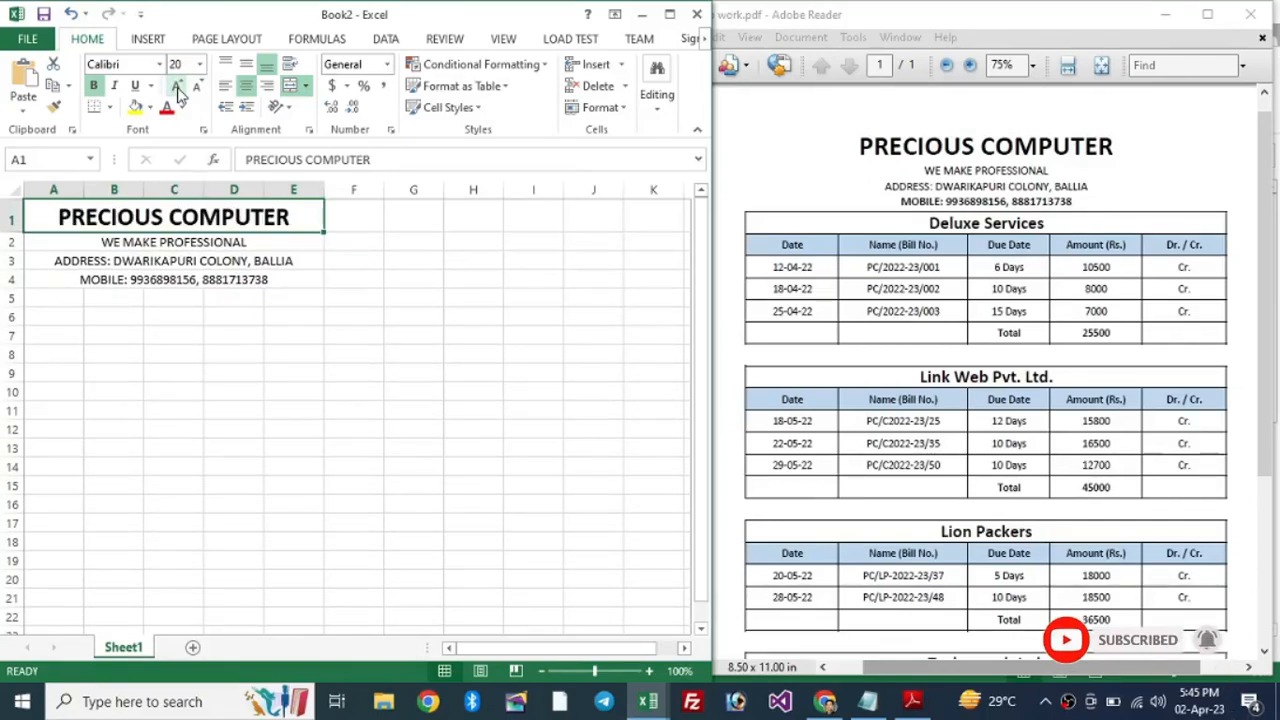
Step: Make the mobile numbers line in row 4 bold
{"action": "left_click", "coordinate": [108, 281]}
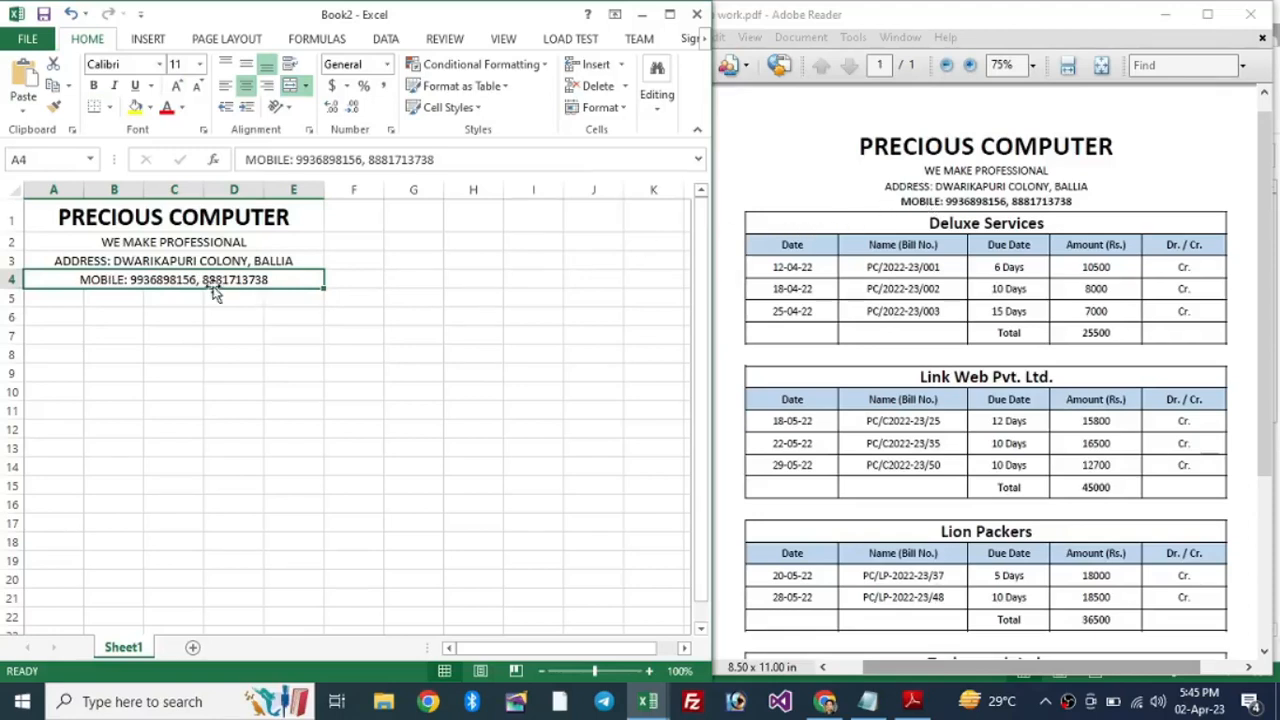
{"action": "left_click", "coordinate": [95, 86]}
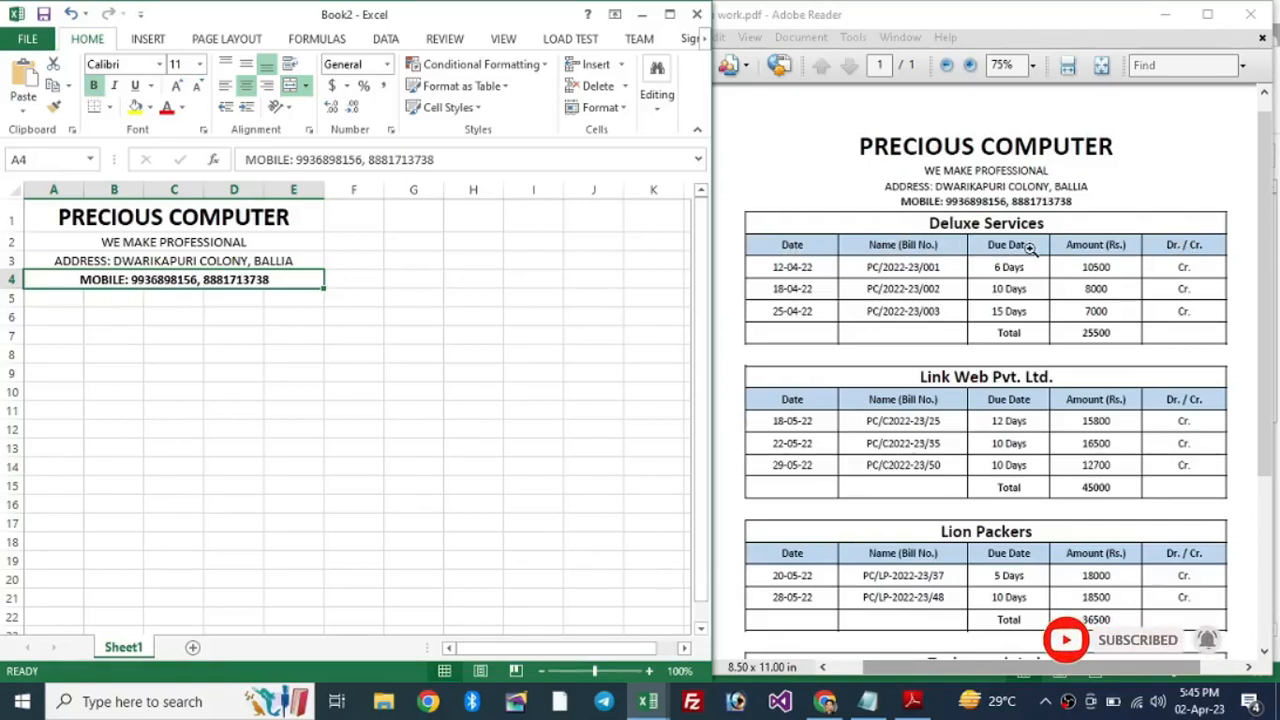
{"action": "left_click", "coordinate": [57, 300]}
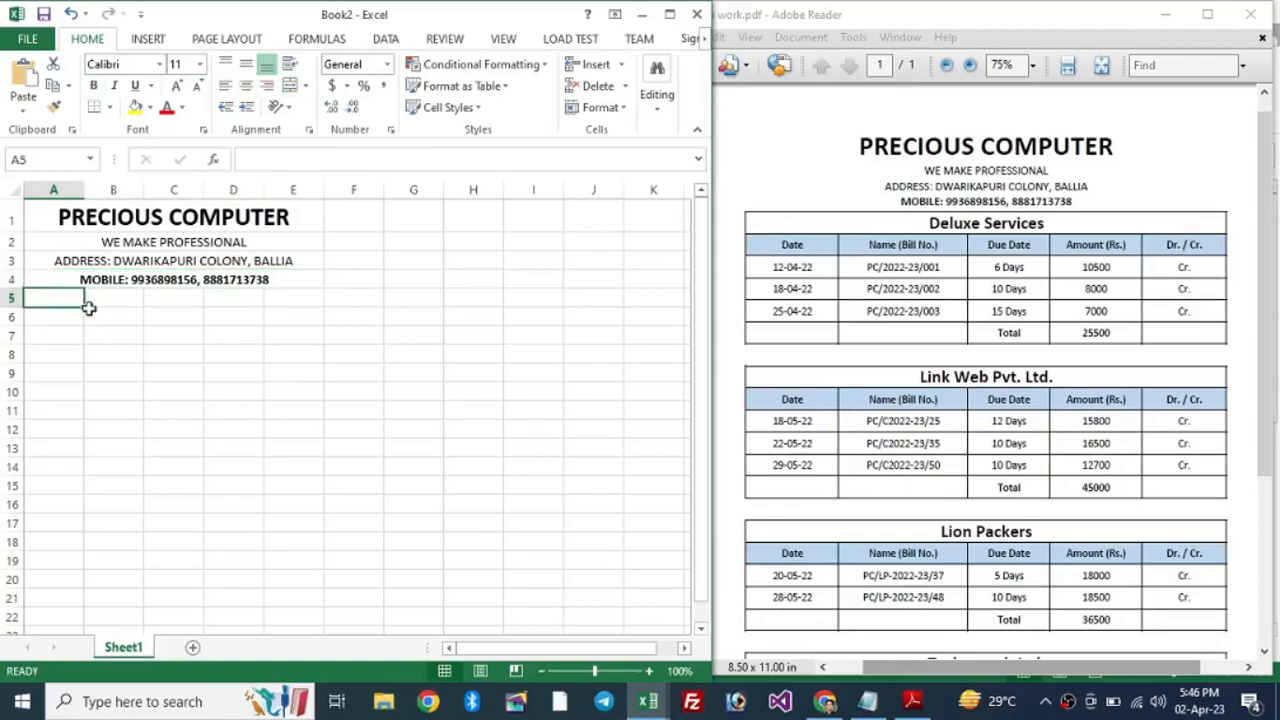
Step: Merge and centre A5:E5 and enter the heading Deluxe Service
{"action": "left_click_drag", "start_coordinate": [88, 298], "coordinate": [299, 299]}
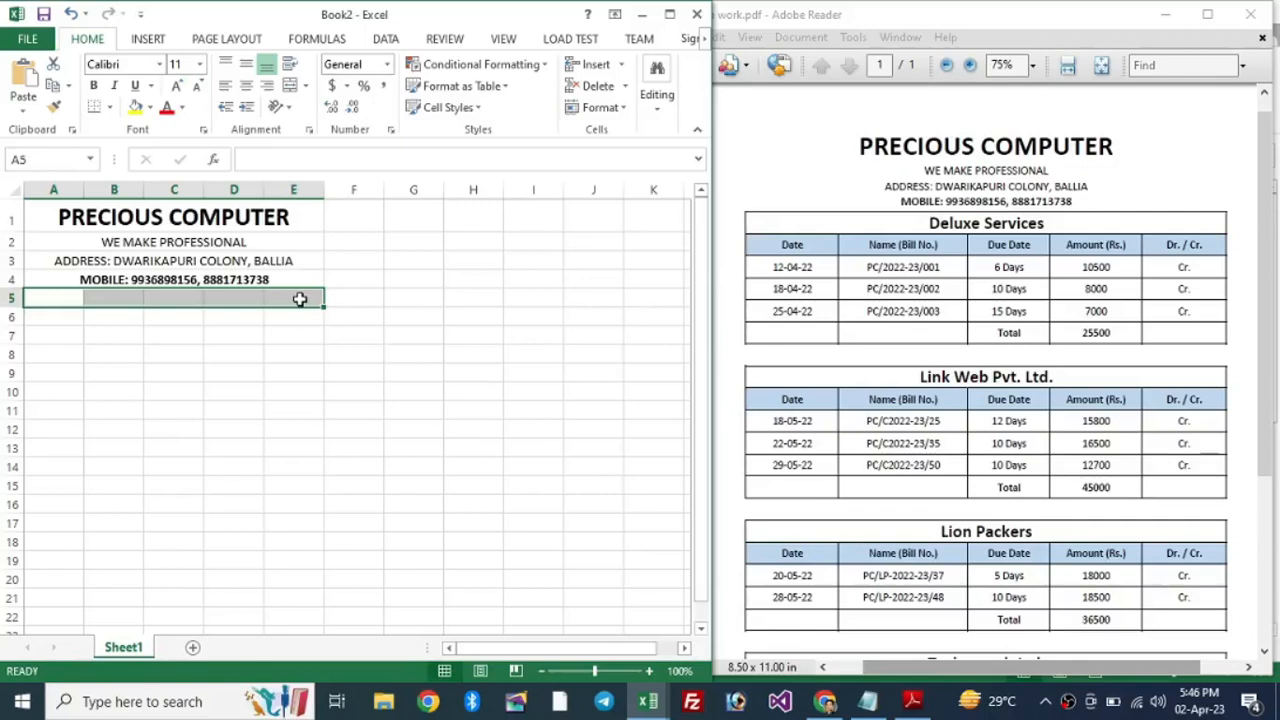
{"action": "left_click", "coordinate": [291, 88]}
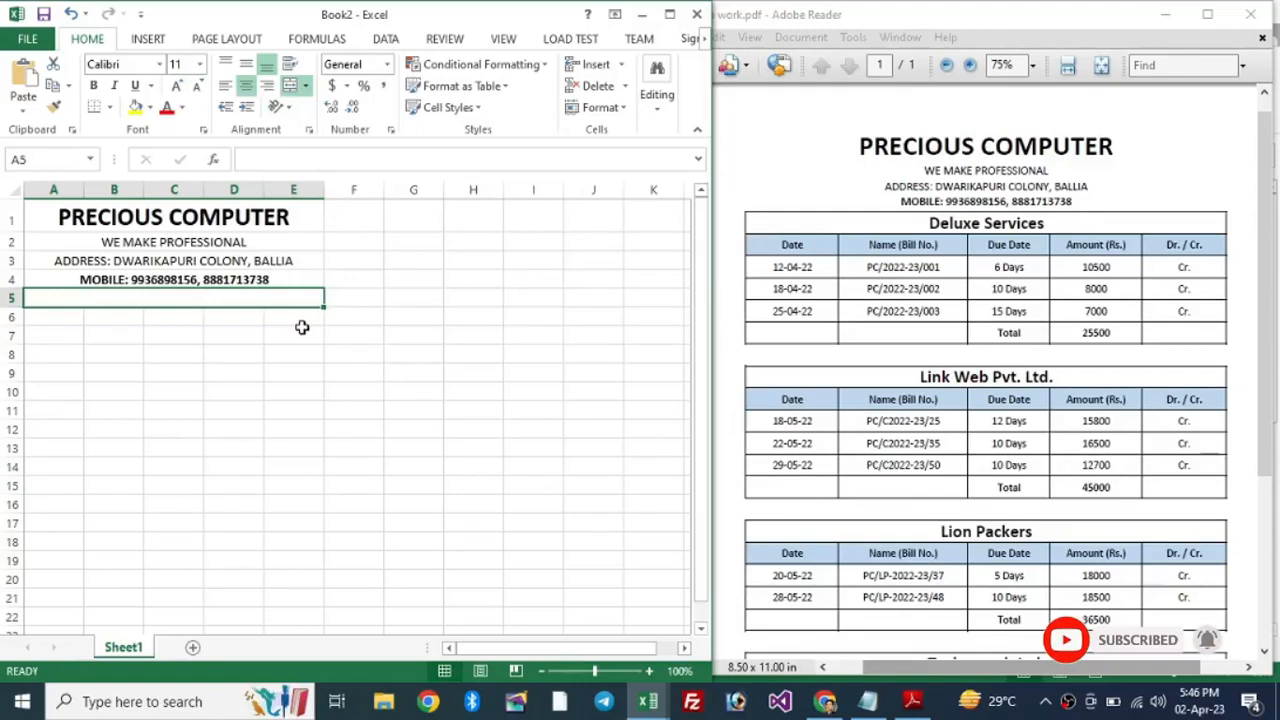
{"action": "type", "text": "Deluxe Service"}
{"action": "key", "text": "Return"}
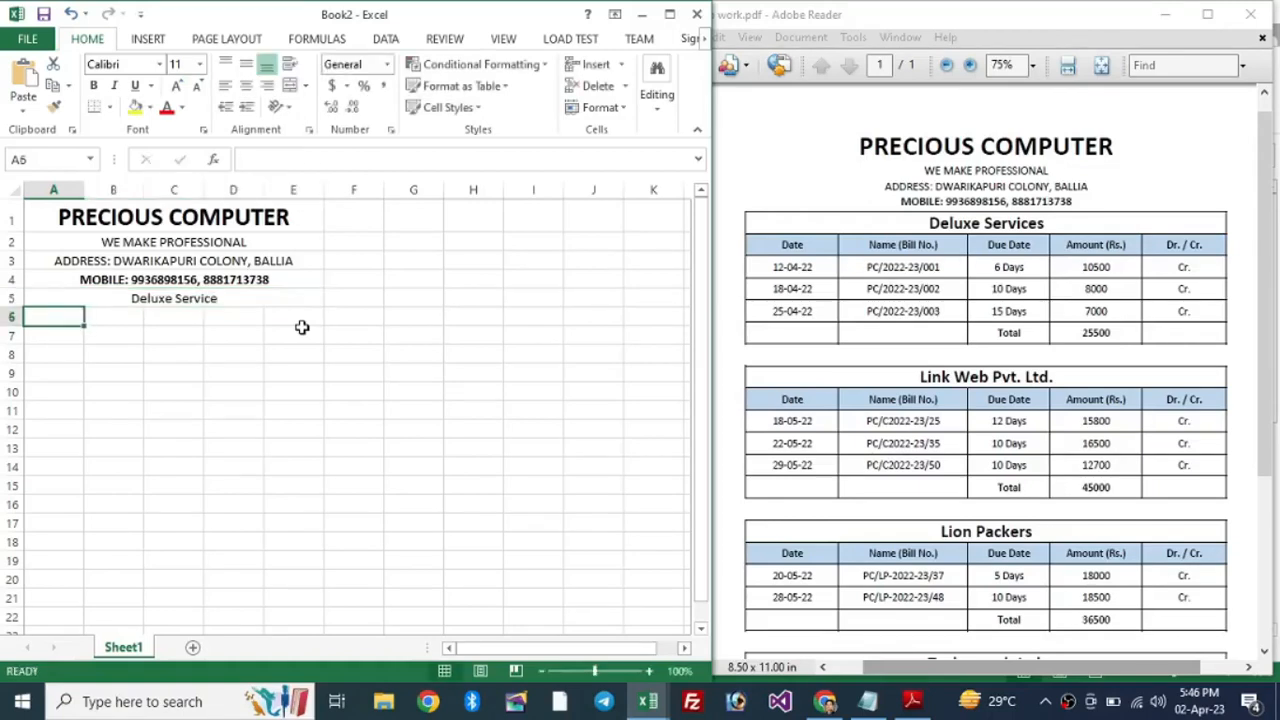
Step: Format the Deluxe Service heading bold at font size 18
{"action": "left_click", "coordinate": [165, 299]}
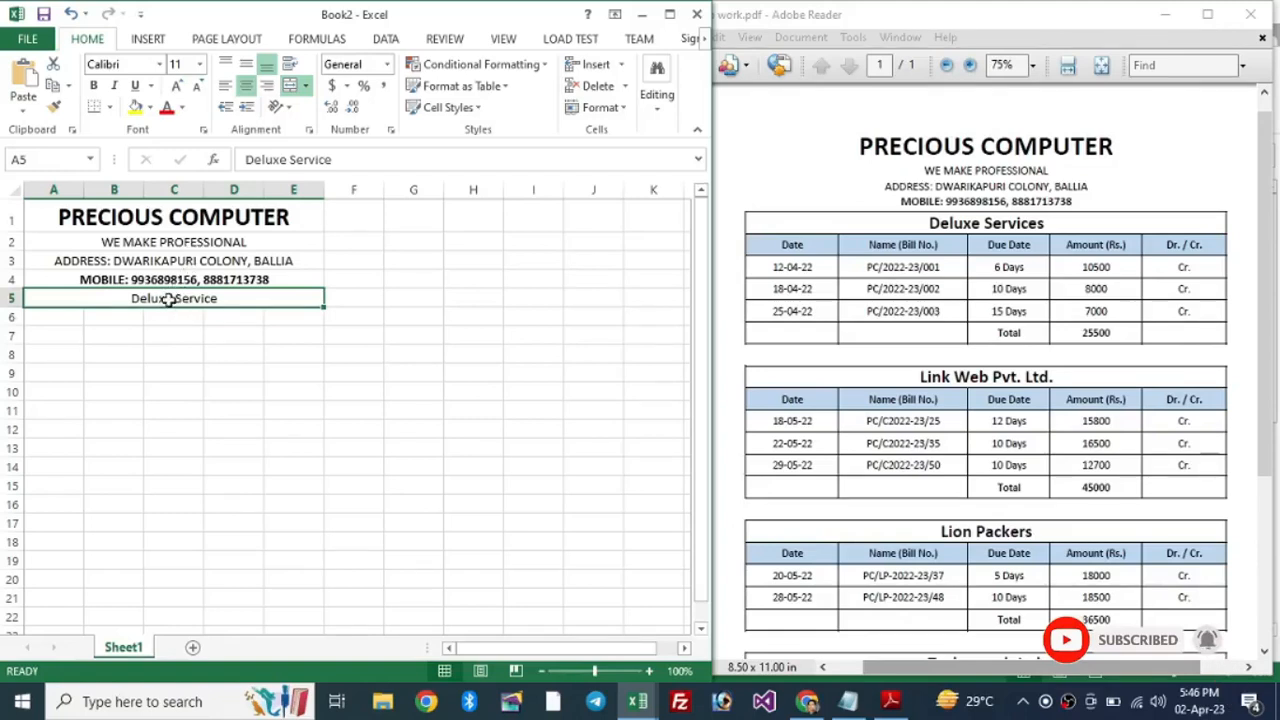
{"action": "left_click", "coordinate": [178, 88]}
{"action": "left_click", "coordinate": [178, 88]}
{"action": "left_click", "coordinate": [178, 88]}
{"action": "left_click", "coordinate": [178, 88]}
{"action": "left_click", "coordinate": [178, 88]}
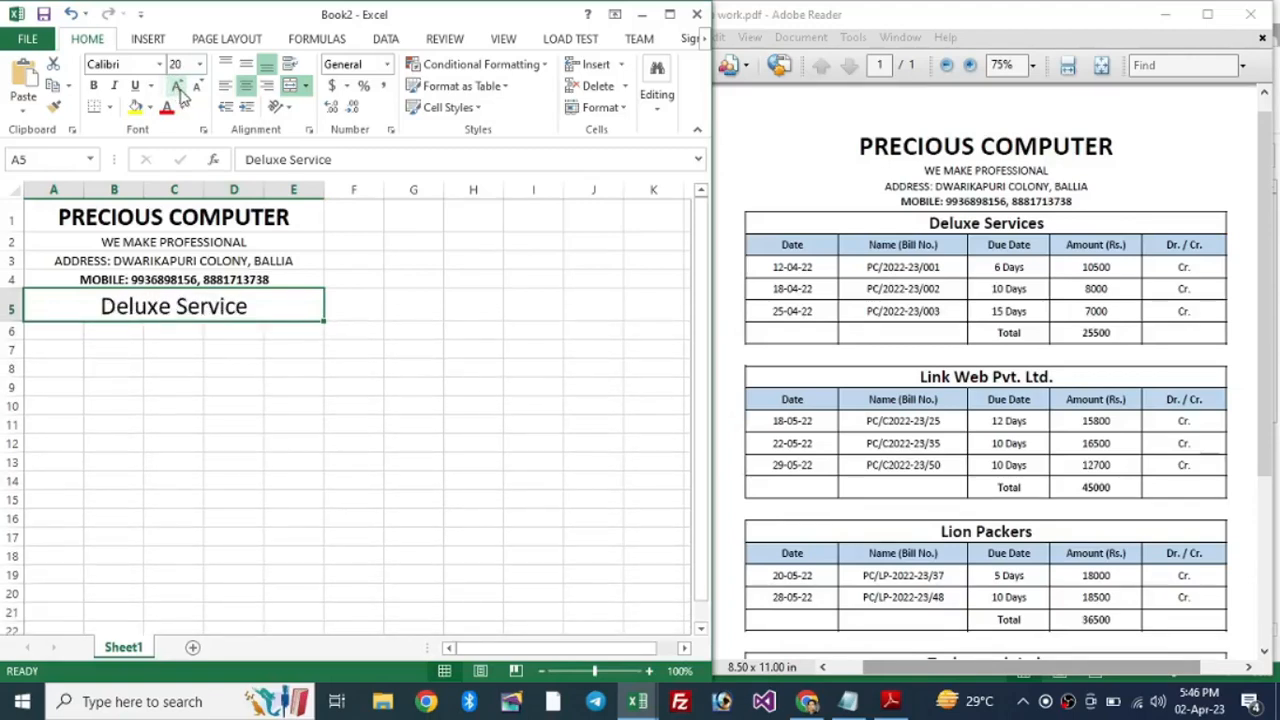
{"action": "left_click", "coordinate": [95, 87]}
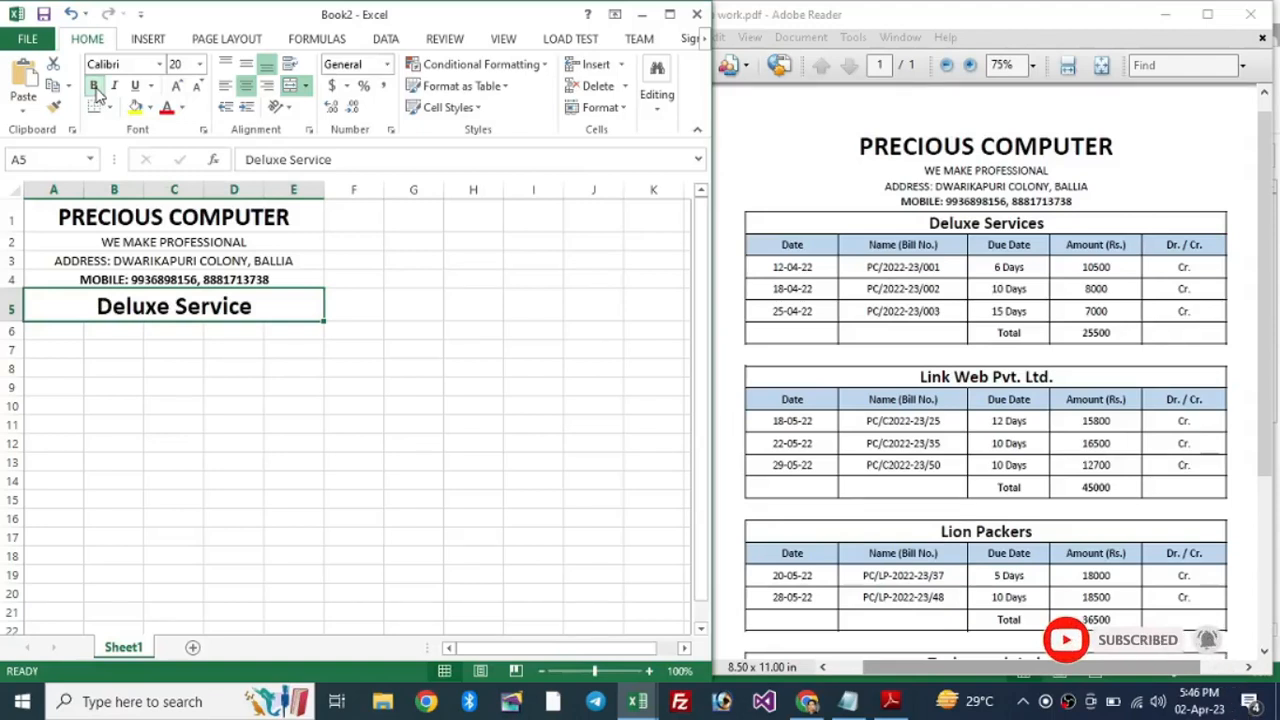
{"action": "left_click", "coordinate": [197, 87]}
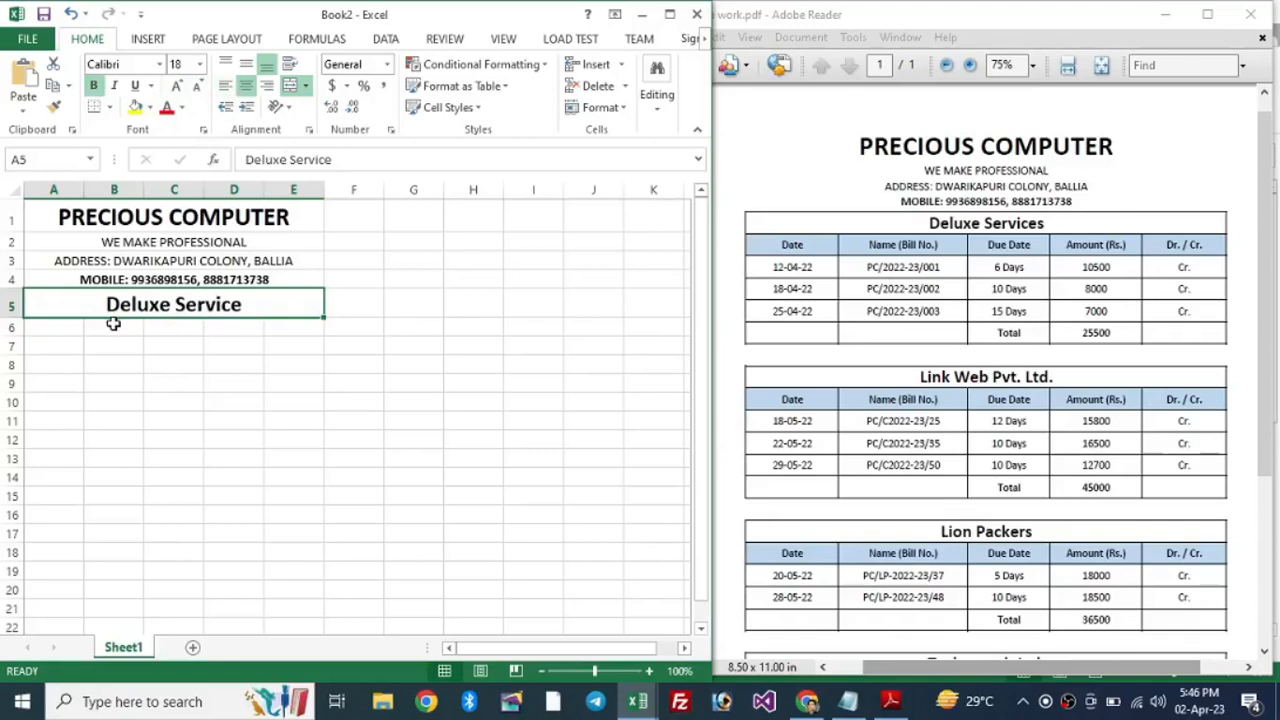
{"action": "left_click", "coordinate": [74, 331]}
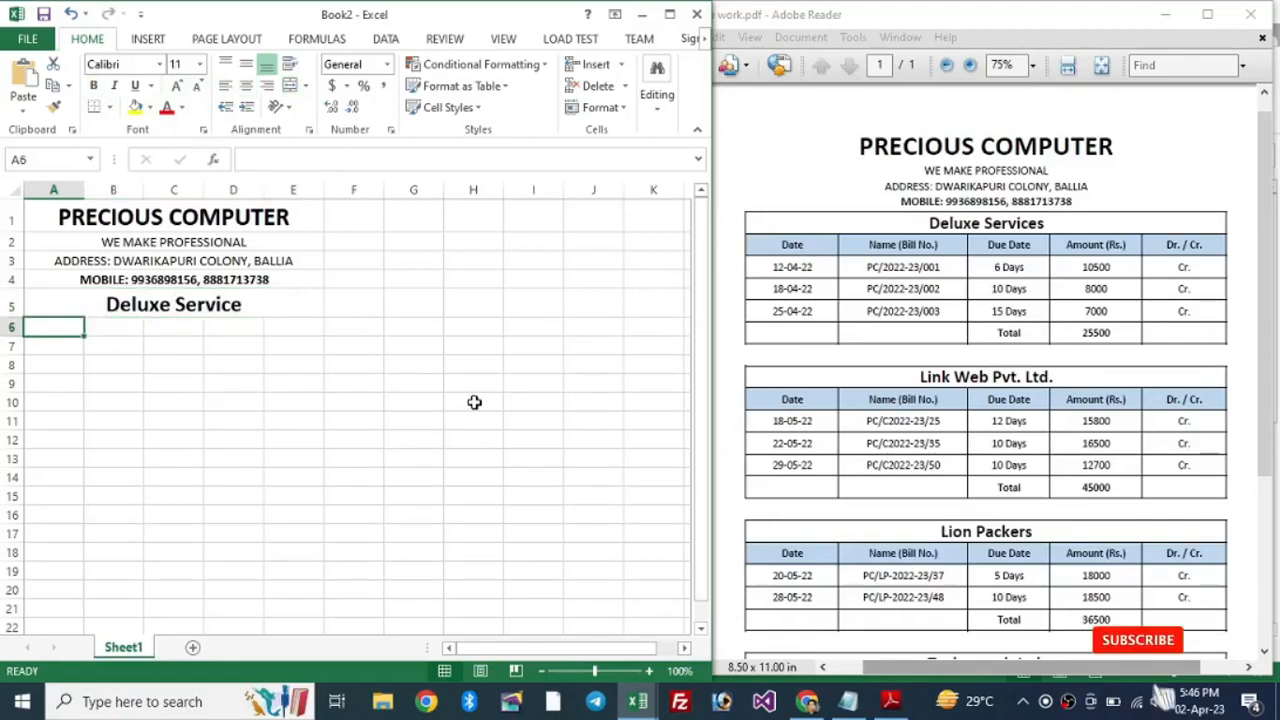
Step: Type the headings Date, Name (Bill No.), Due Date, Amount (Rs.) and Dr. / Cr. across A6:E6
{"action": "type", "text": "Date"}
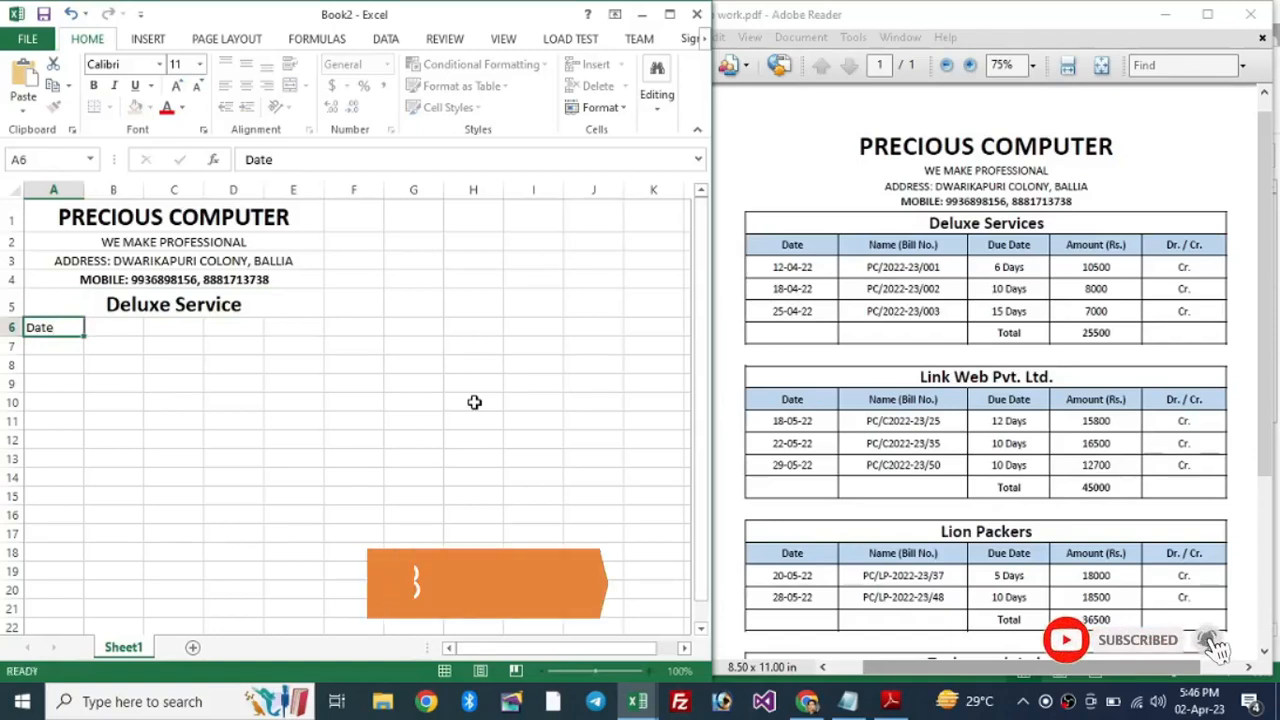
{"action": "key", "text": "Tab"}
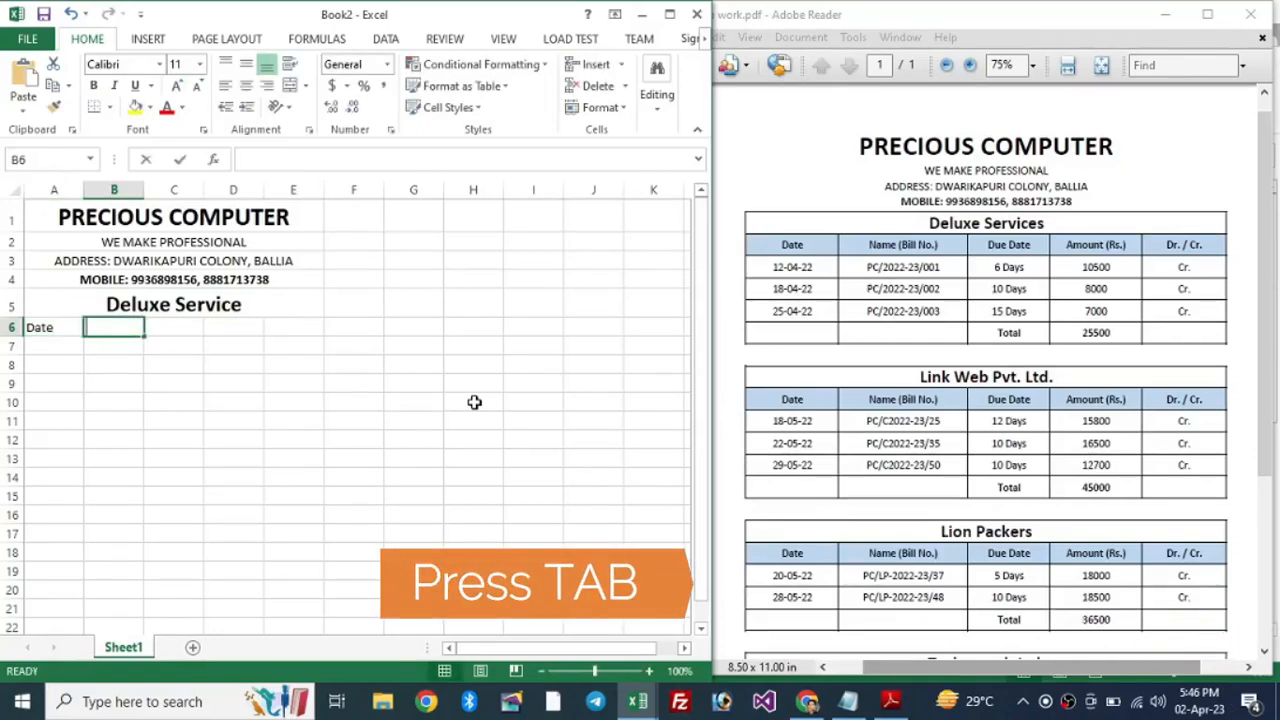
{"action": "type", "text": "Name (Bill No."}
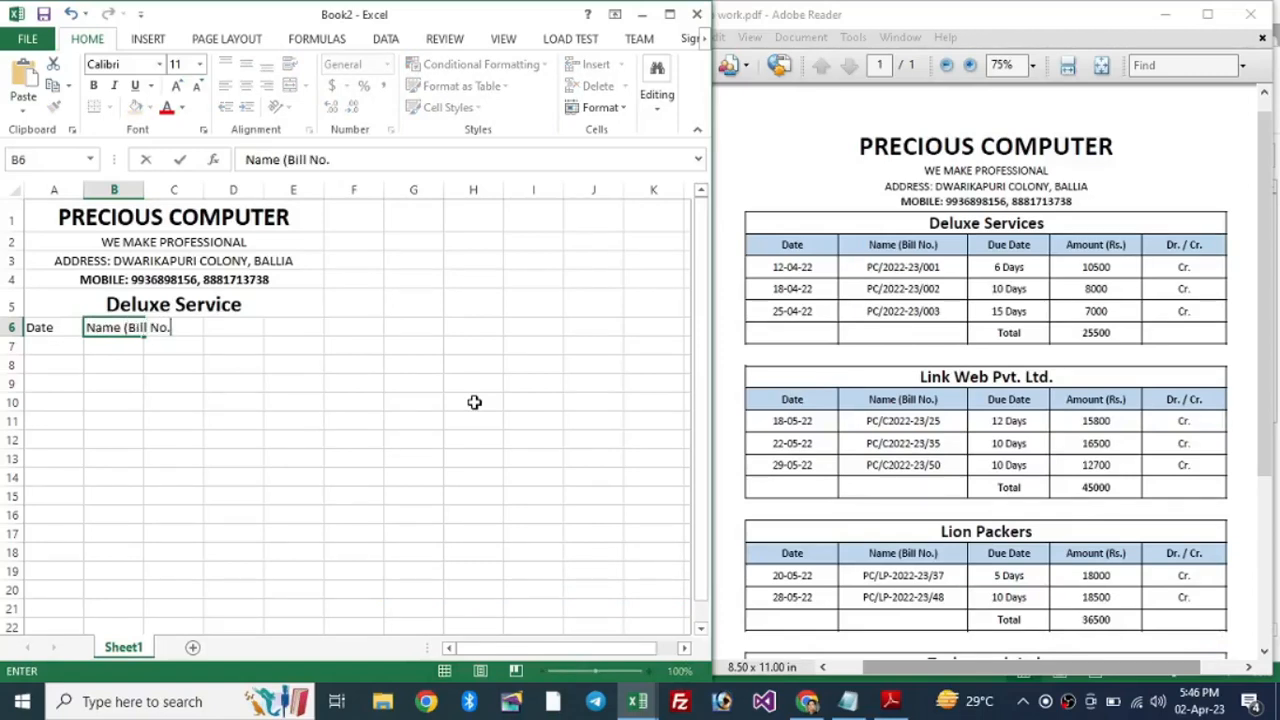
{"action": "key", "text": "Tab"}
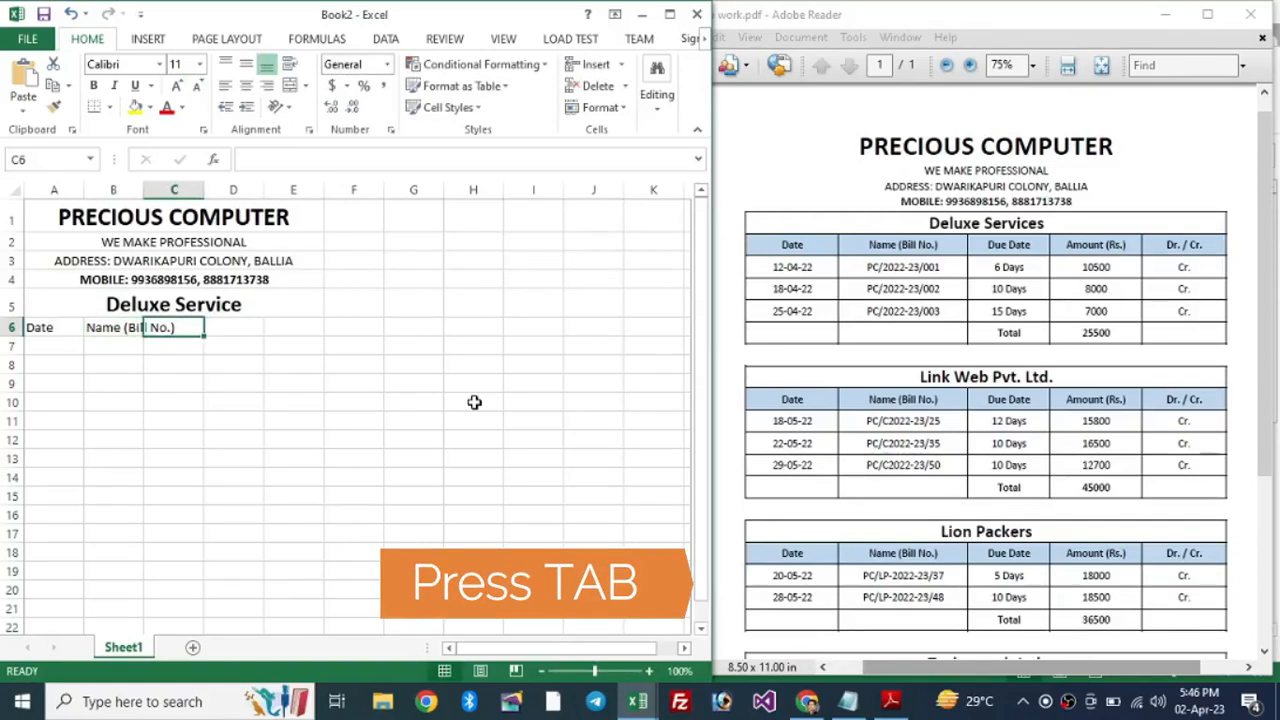
{"action": "type", "text": "Due Dat"}
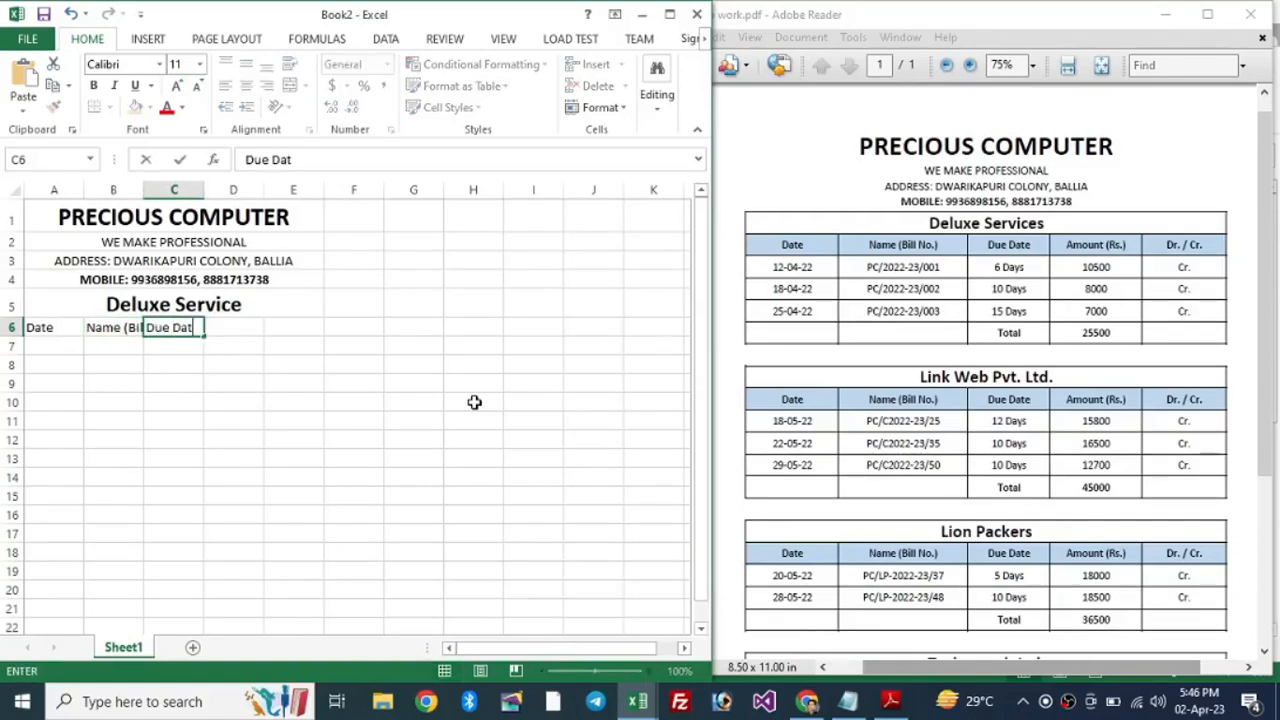
{"action": "type", "text": "e"}
{"action": "key", "text": "Tab"}
{"action": "type", "text": "Amount "}
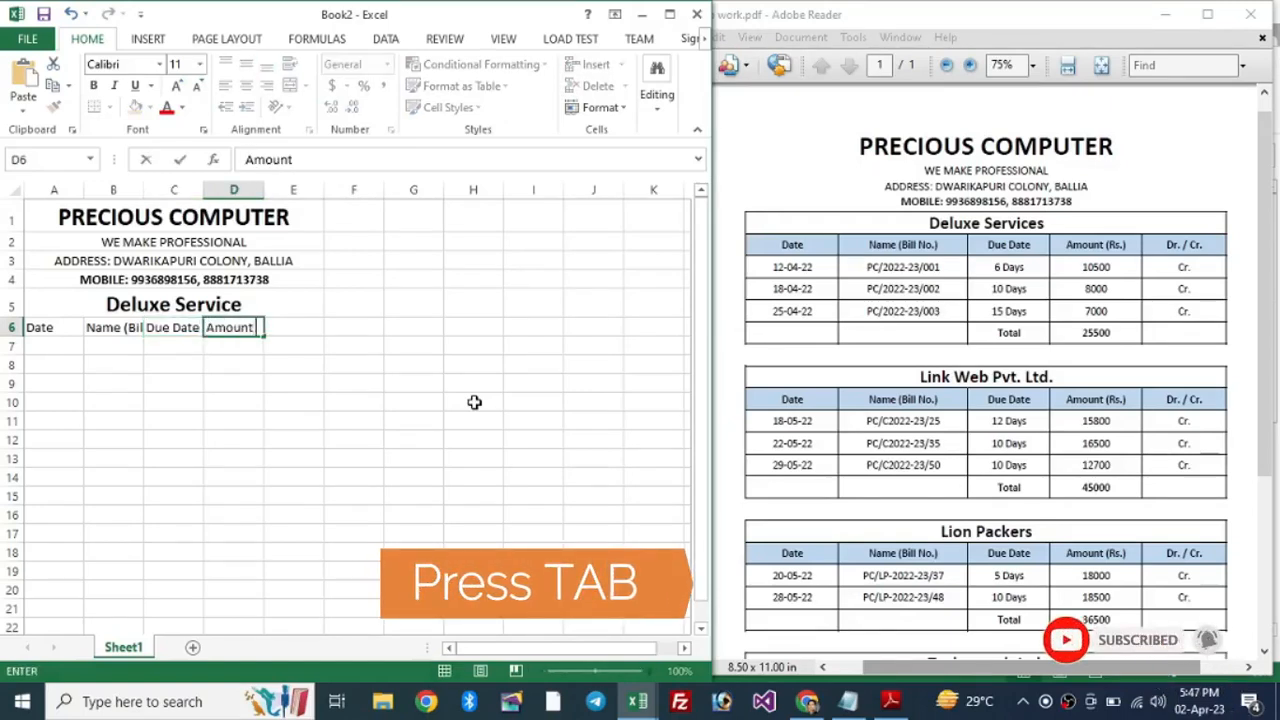
{"action": "type", "text": "()s.)"}
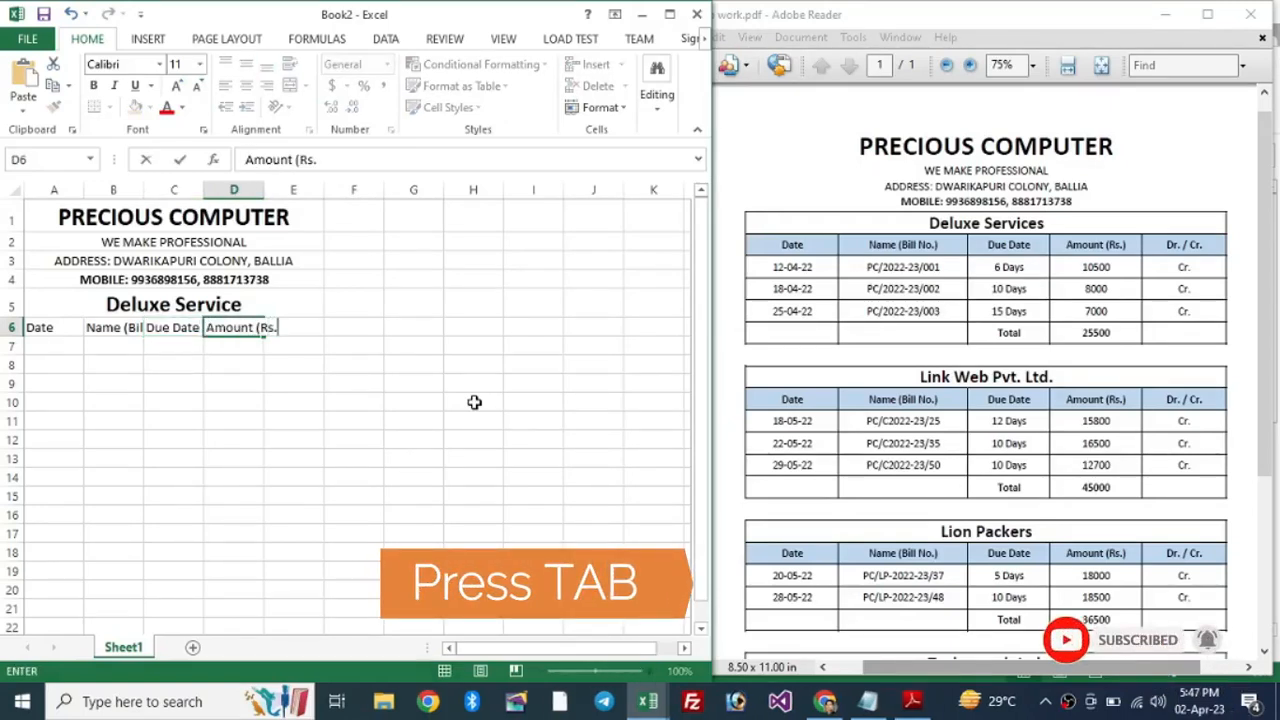
{"action": "key", "text": "Tab"}
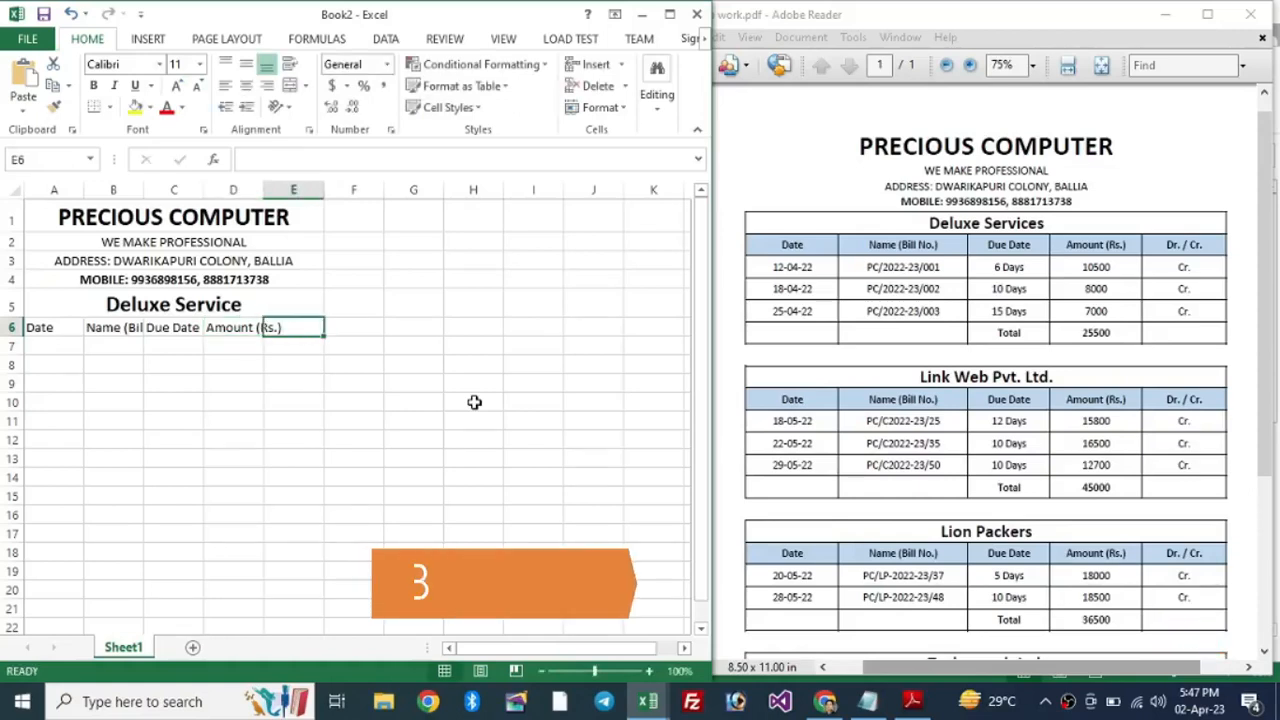
{"action": "type", "text": "Dr. / Cr."}
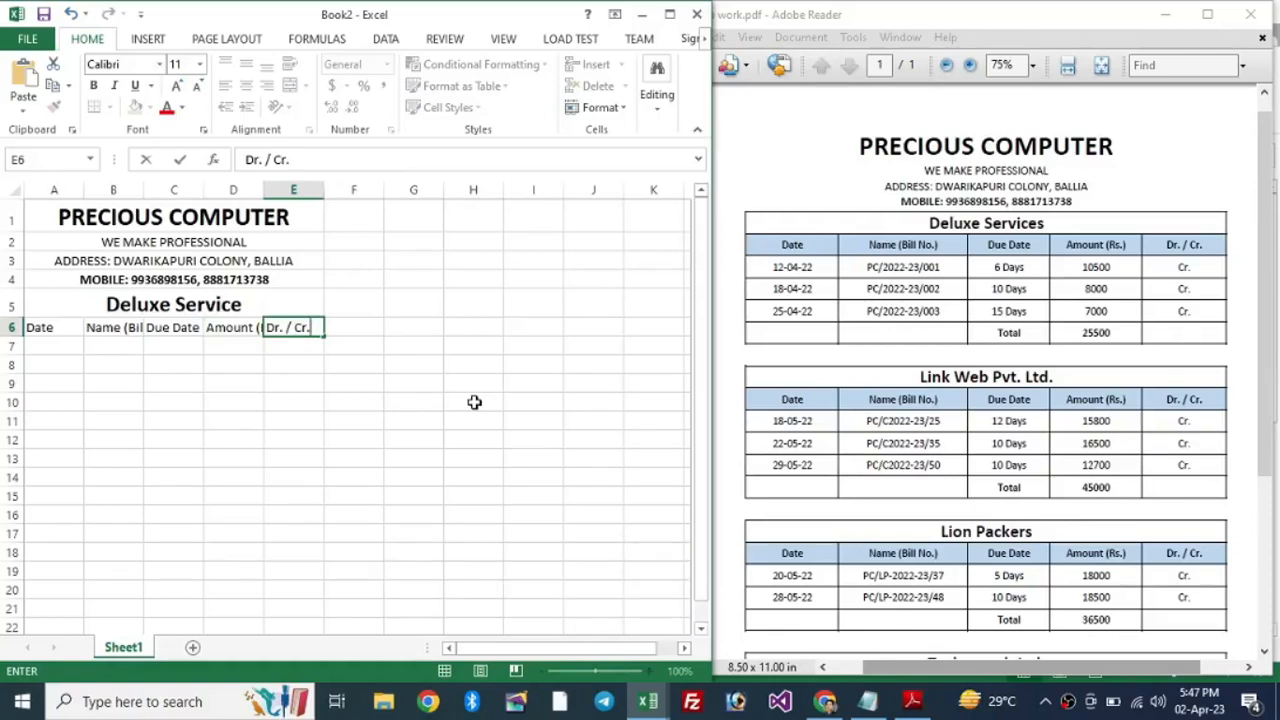
{"action": "key", "text": "Return"}
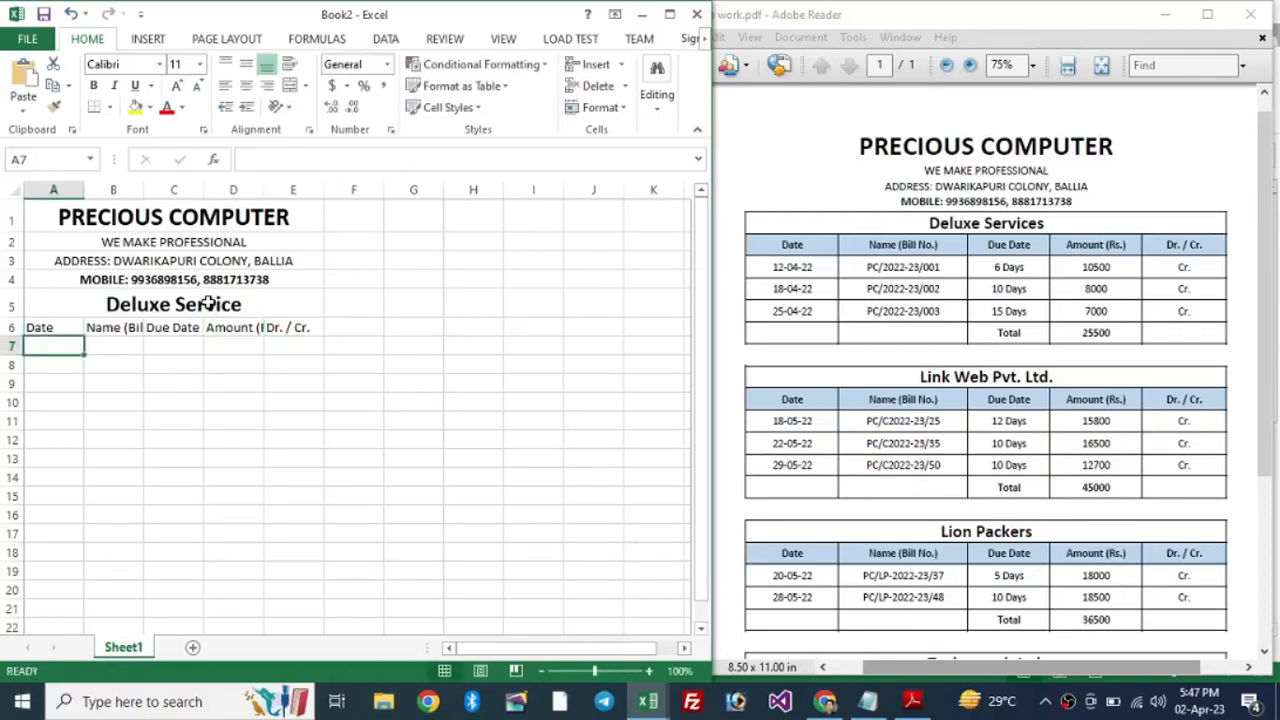
Step: Check each of the five row 6 headings from A6 to E6
{"action": "left_click", "coordinate": [55, 329]}
{"action": "left_click", "coordinate": [114, 331]}
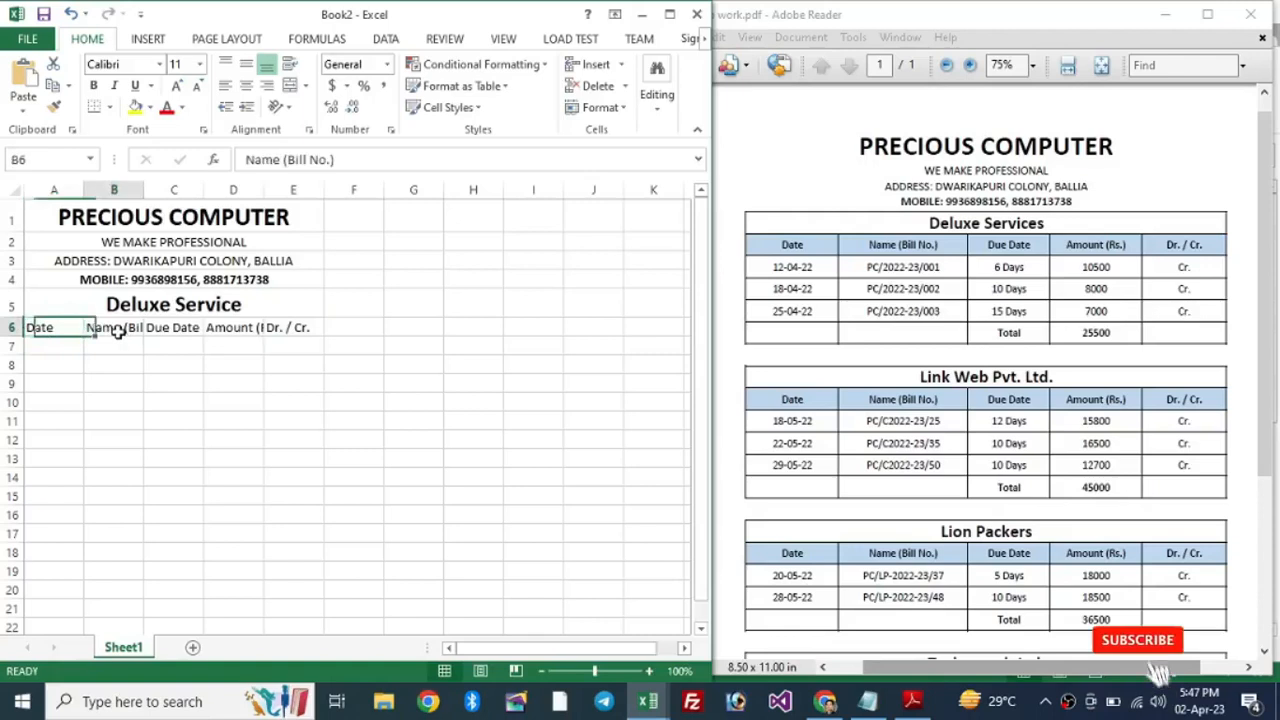
{"action": "left_click", "coordinate": [170, 329]}
{"action": "left_click", "coordinate": [233, 329]}
{"action": "left_click", "coordinate": [292, 330]}
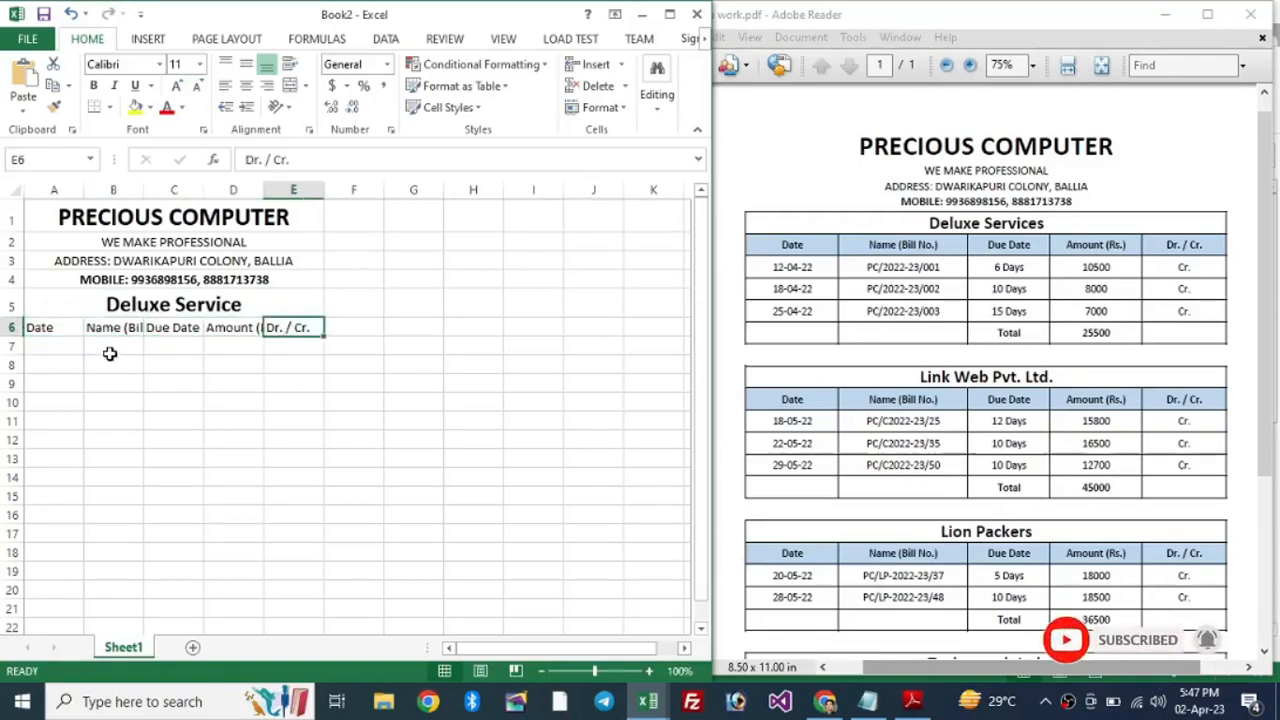
{"action": "left_click", "coordinate": [44, 329]}
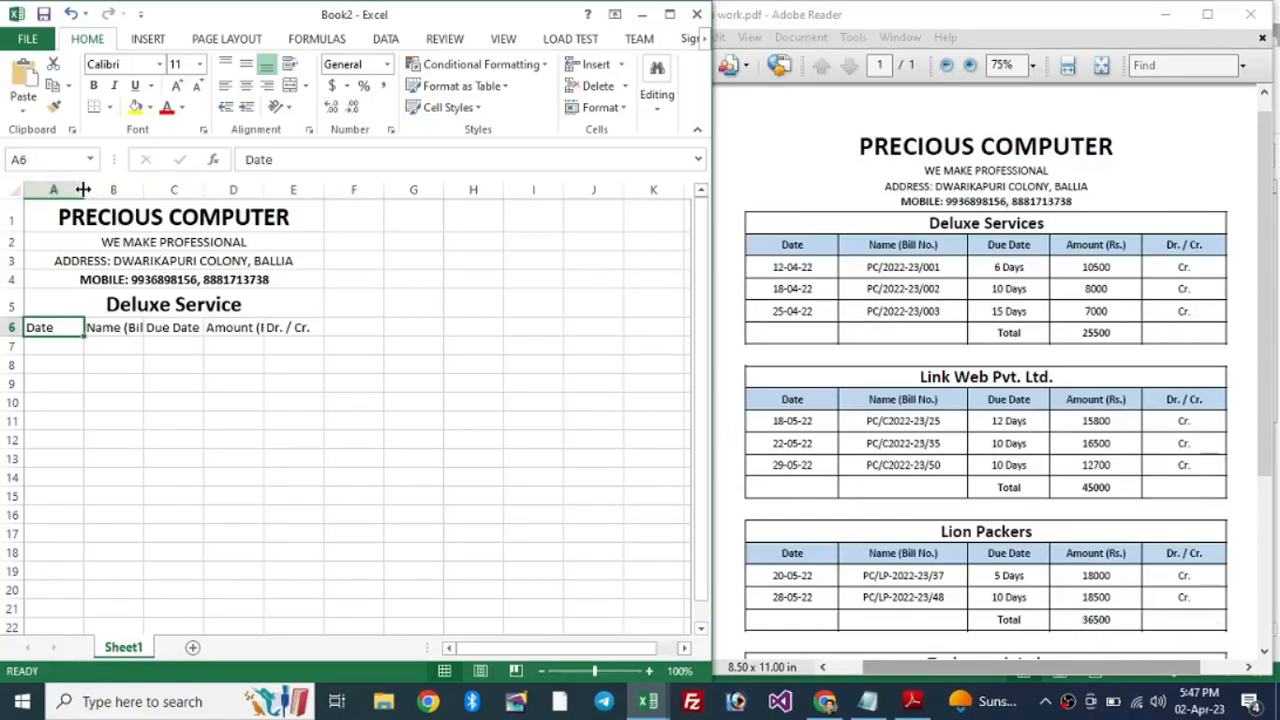
Step: Widen columns A through D so headings like Name (Bill No.) and Amount (Rs.) show fully
{"action": "left_click_drag", "start_coordinate": [83, 189], "coordinate": [119, 186]}
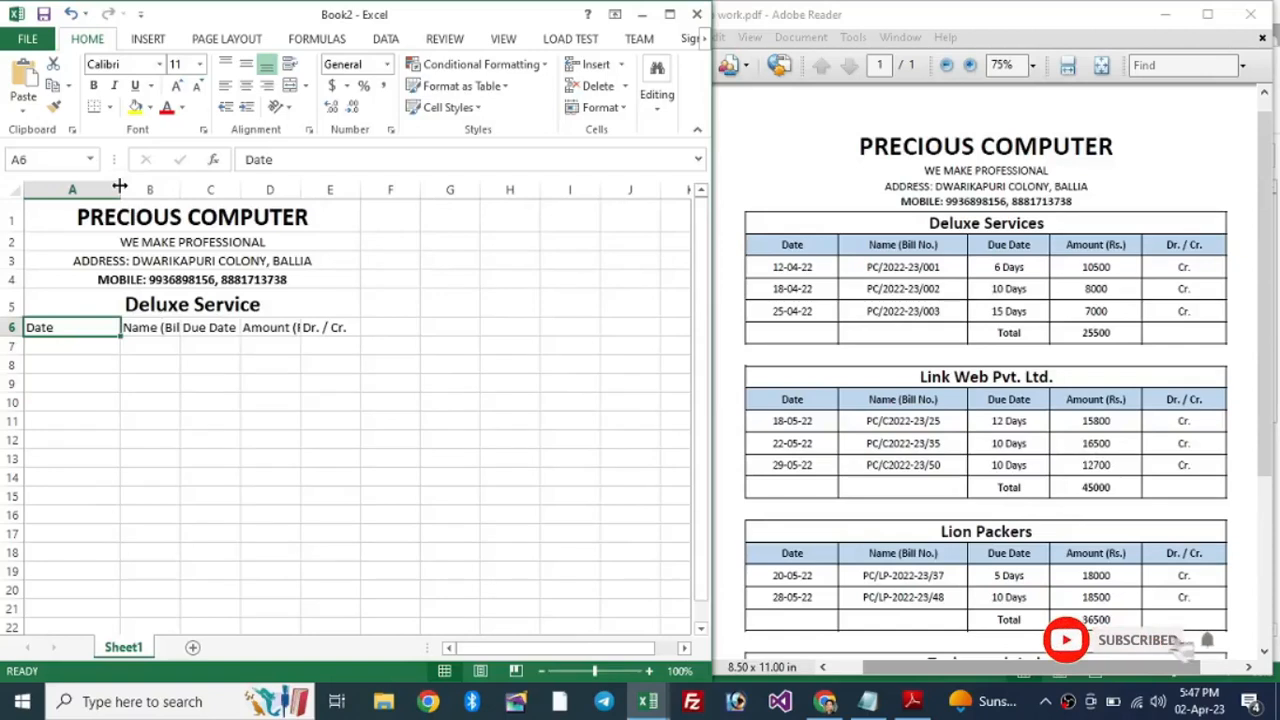
{"action": "left_click", "coordinate": [160, 330]}
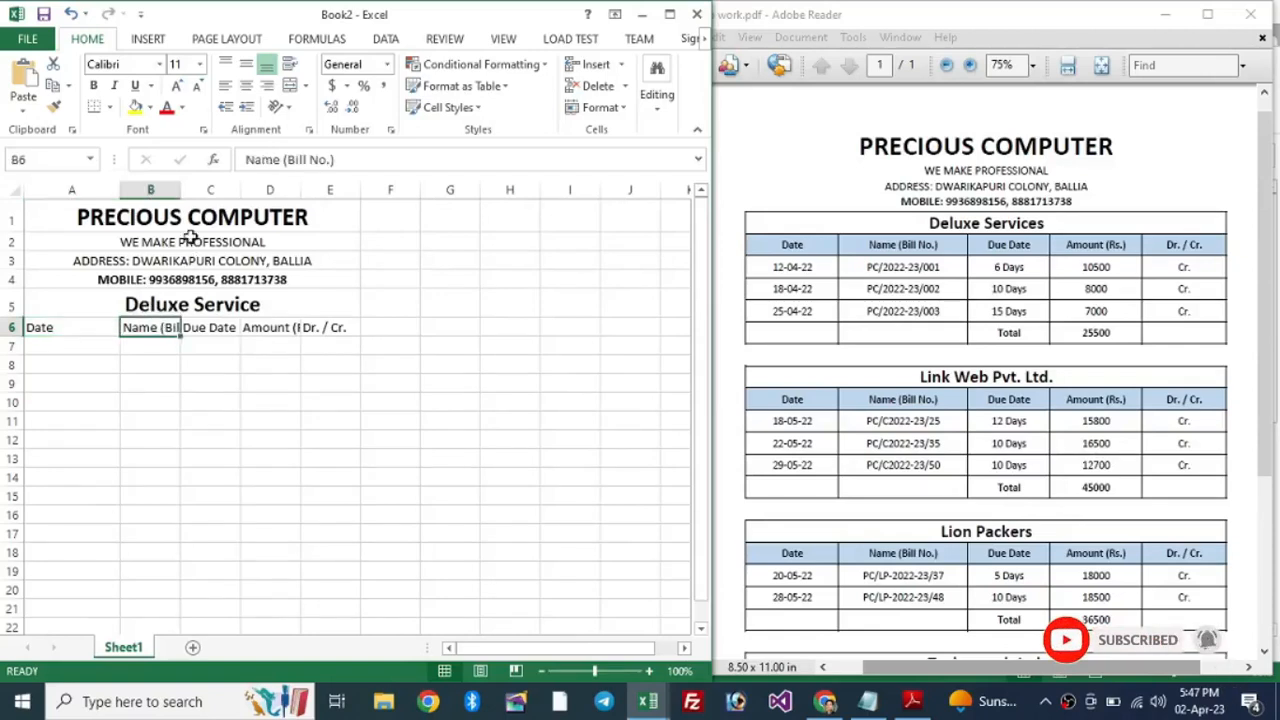
{"action": "left_click_drag", "start_coordinate": [181, 196], "coordinate": [582, 192]}
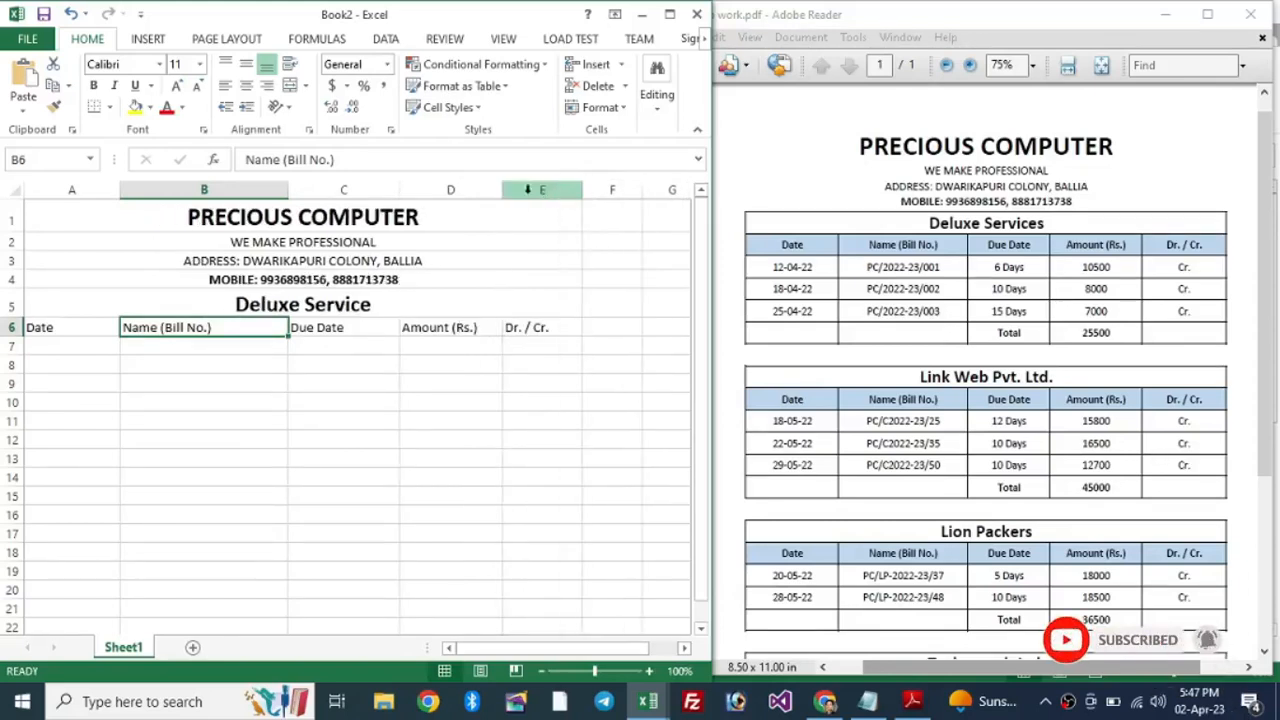
{"action": "left_click_drag", "start_coordinate": [502, 191], "coordinate": [516, 191]}
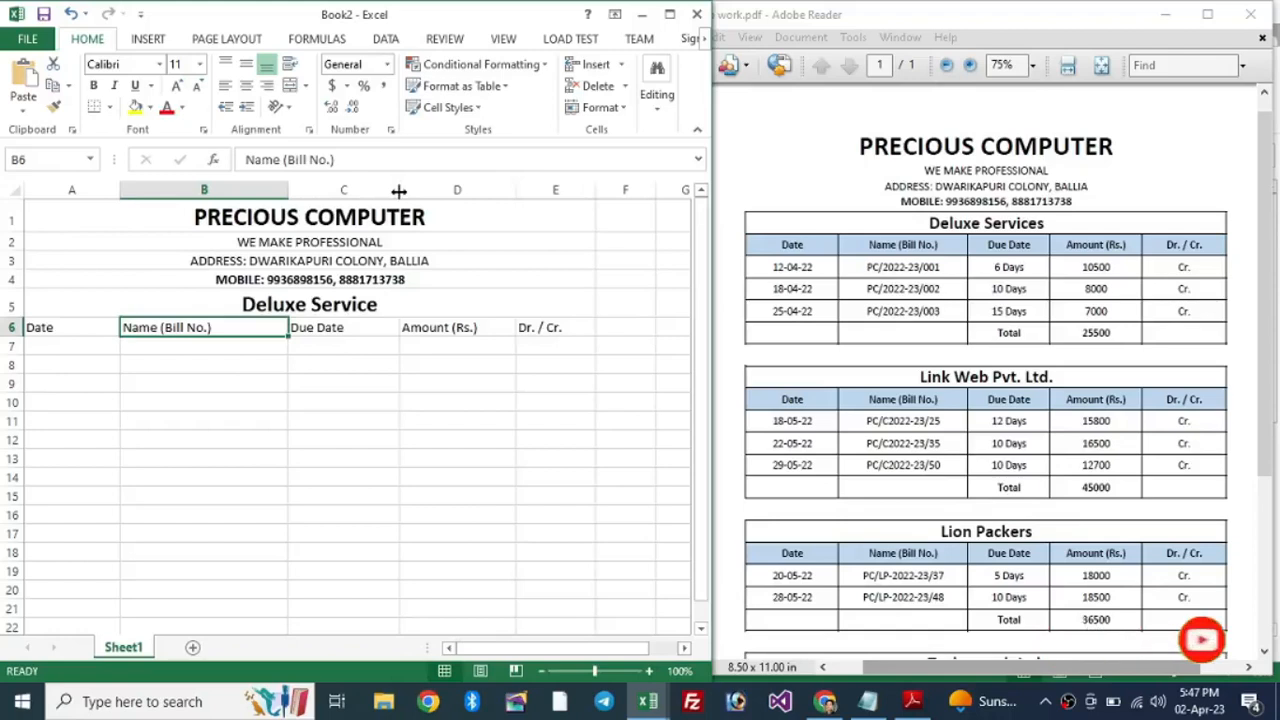
{"action": "left_click_drag", "start_coordinate": [398, 190], "coordinate": [401, 190]}
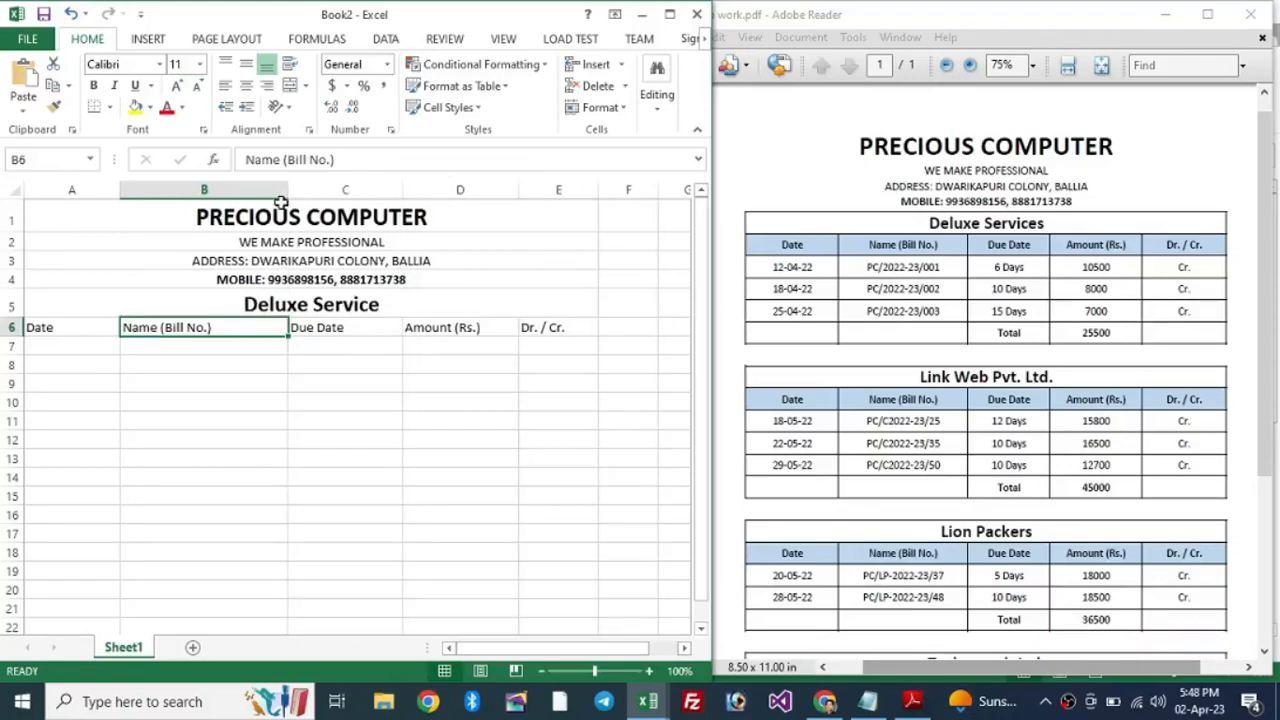
{"action": "left_click_drag", "start_coordinate": [287, 194], "coordinate": [298, 195]}
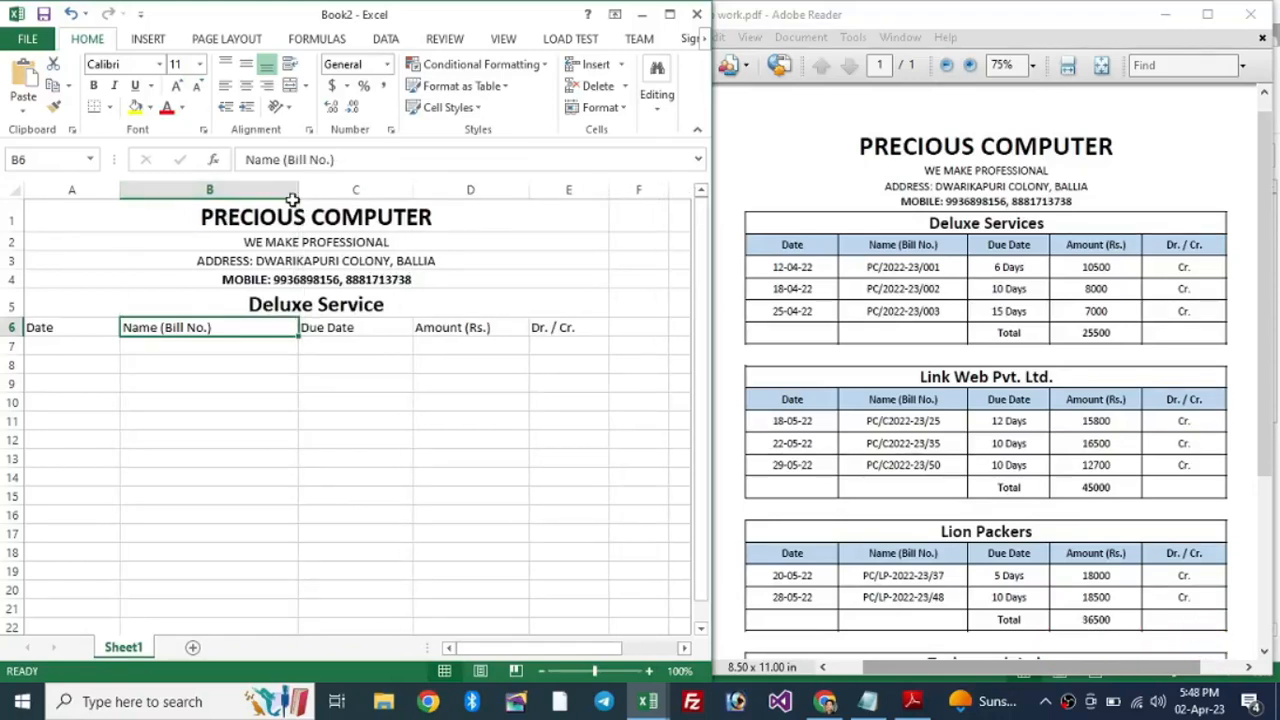
{"action": "left_click_drag", "start_coordinate": [119, 191], "coordinate": [126, 191]}
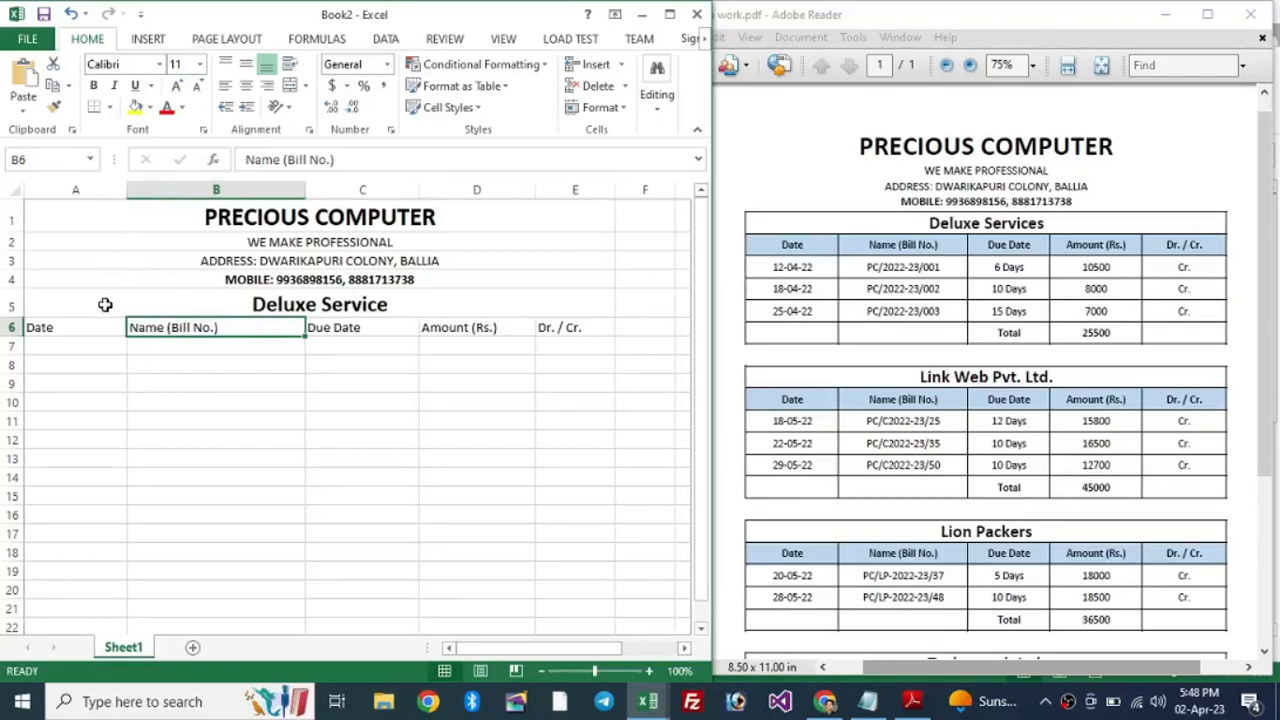
{"action": "left_click", "coordinate": [40, 327]}
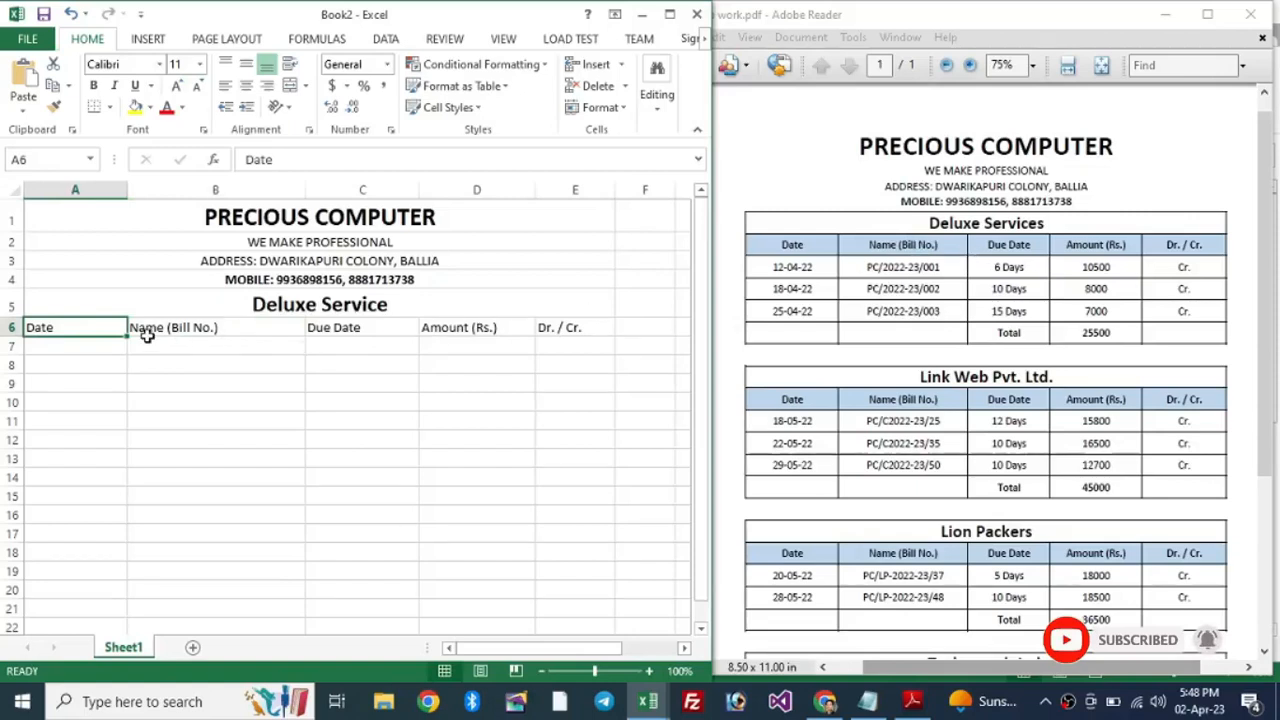
Step: Make headings A6:E6 centred and bold with a Blue, Accent 1, Lighter 60% fill
{"action": "left_click_drag", "start_coordinate": [70, 327], "coordinate": [565, 327]}
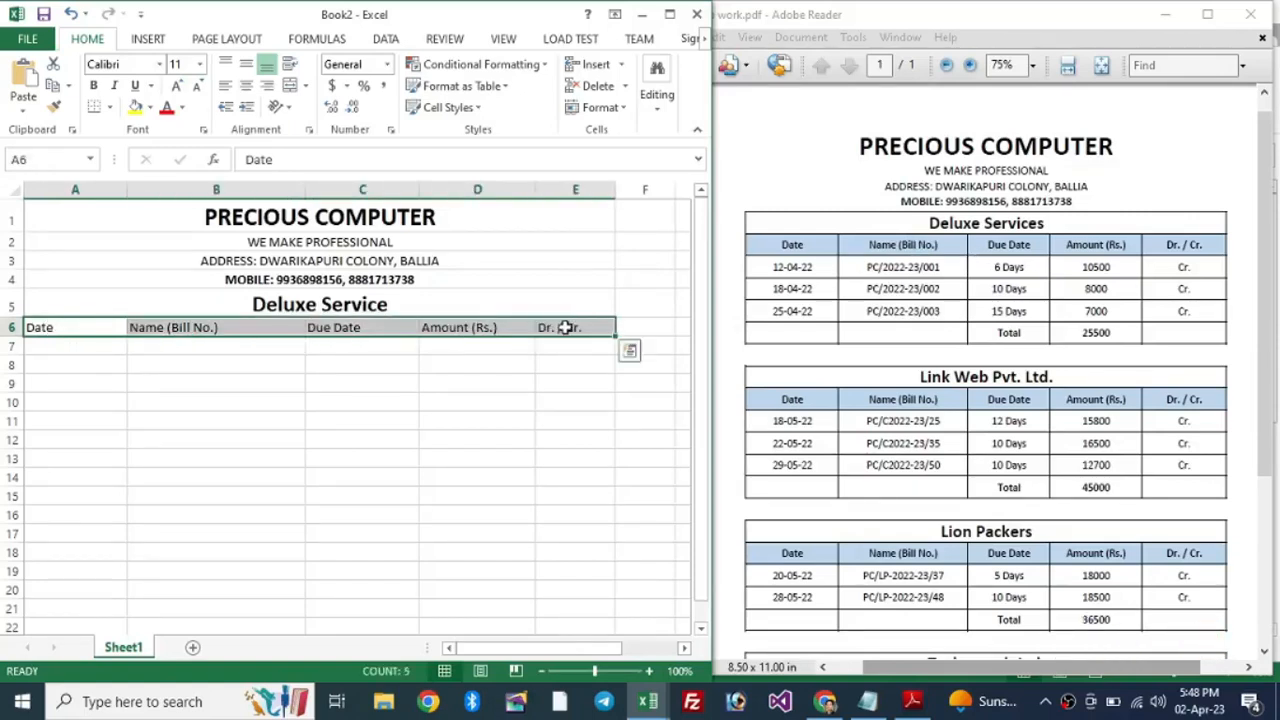
{"action": "left_click", "coordinate": [84, 327]}
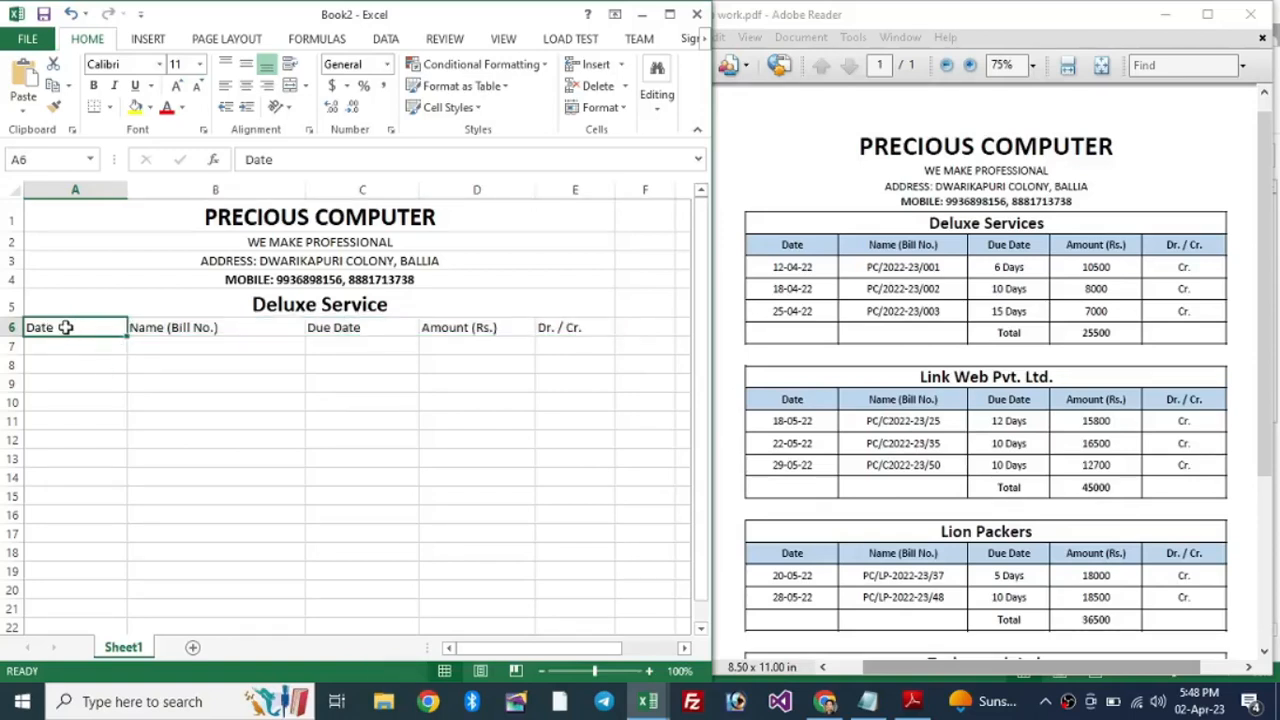
{"action": "left_click_drag", "start_coordinate": [68, 327], "coordinate": [568, 326]}
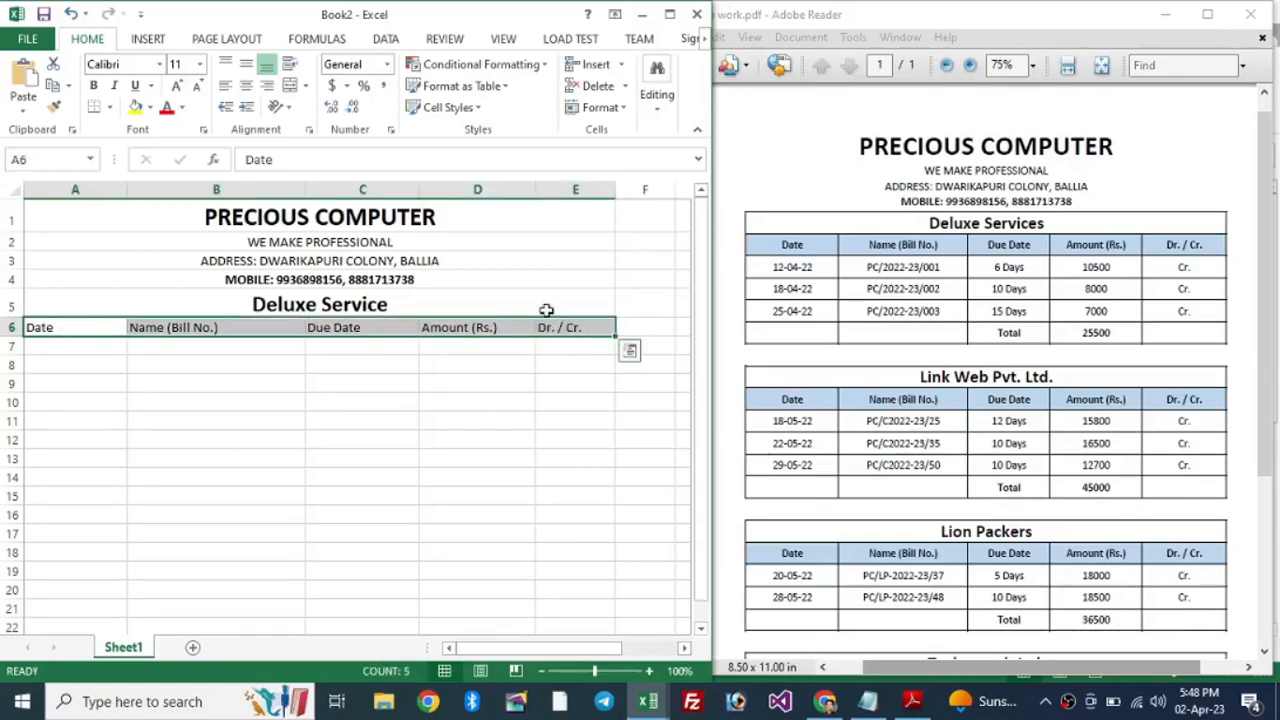
{"action": "left_click", "coordinate": [250, 90]}
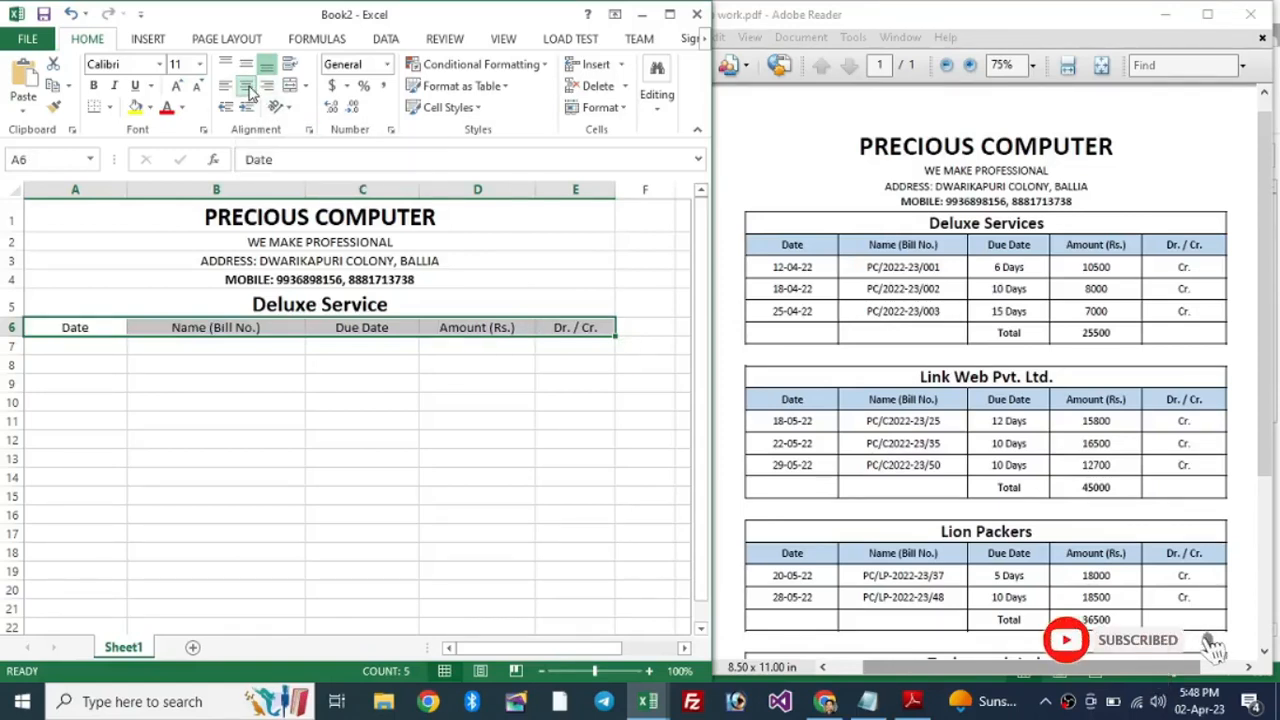
{"action": "left_click", "coordinate": [94, 90]}
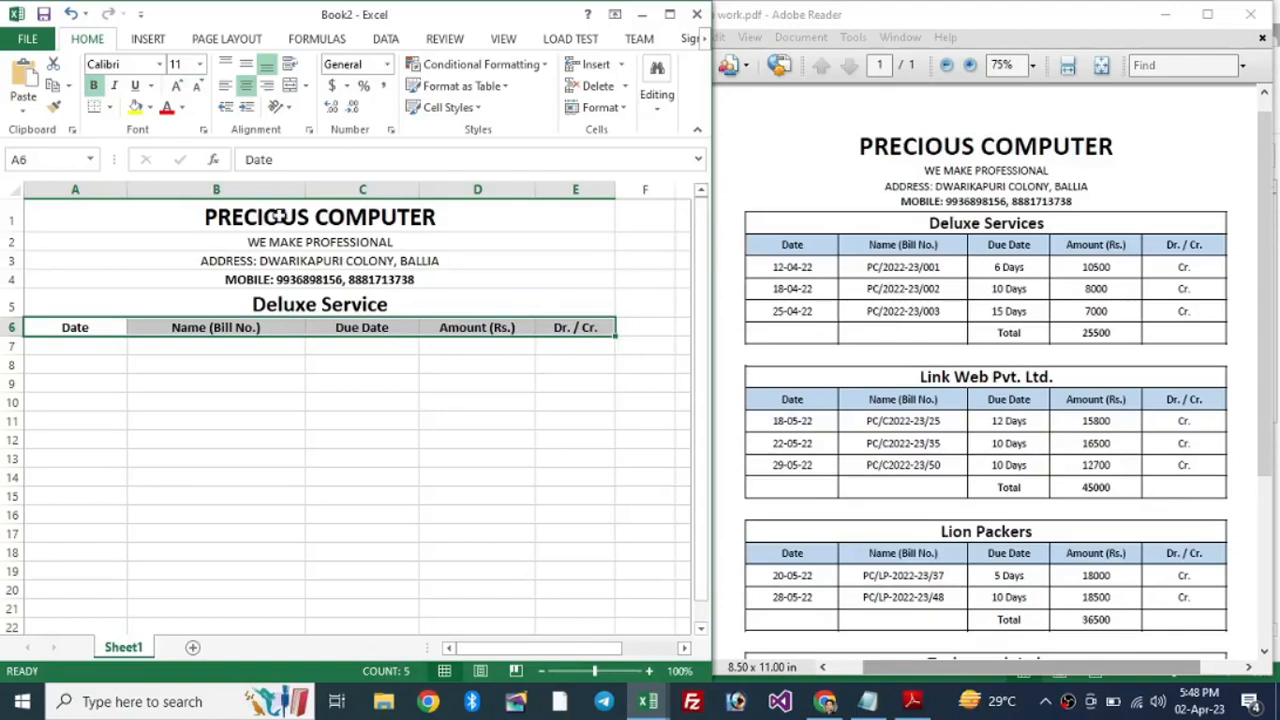
{"action": "left_click", "coordinate": [150, 108]}
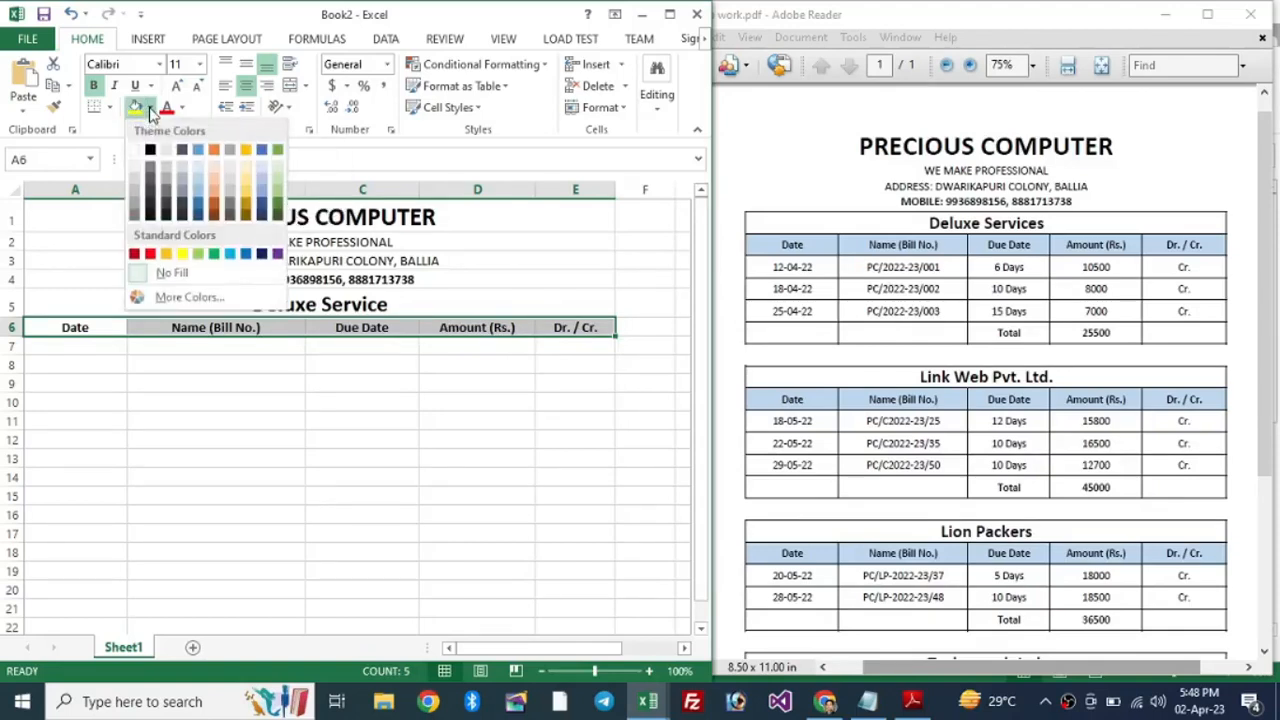
{"action": "left_click", "coordinate": [199, 185]}
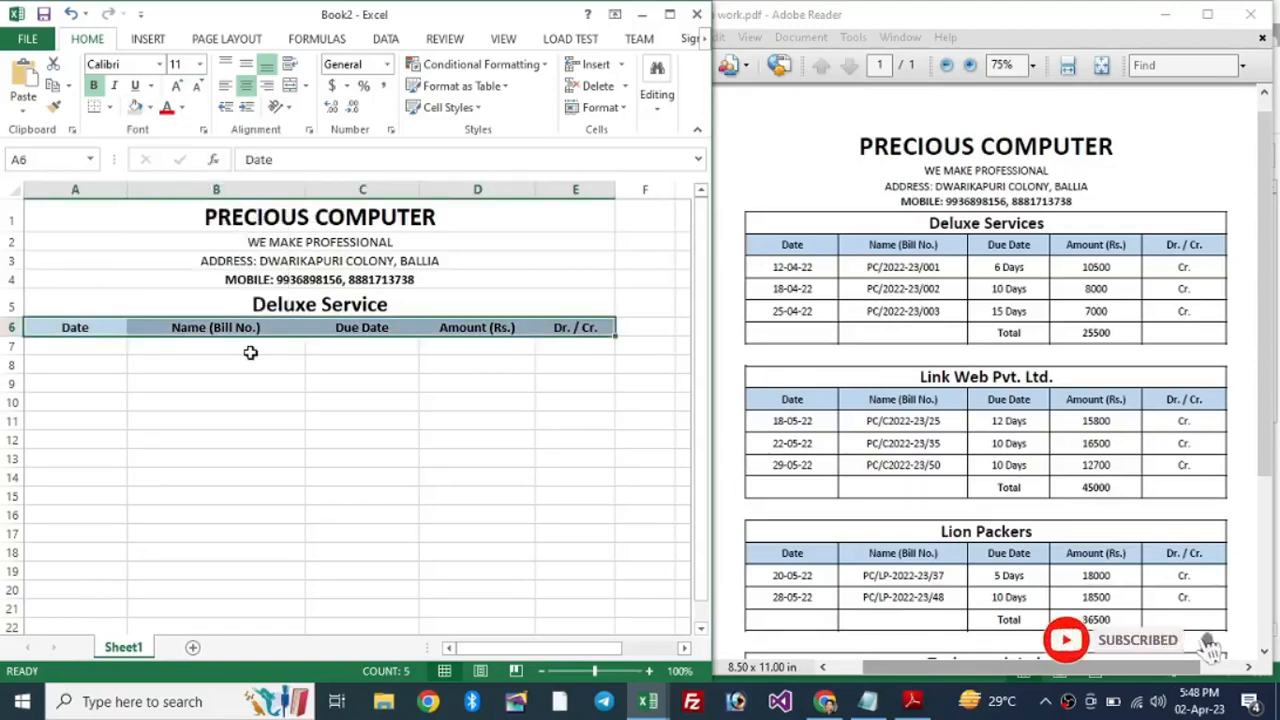
{"action": "left_click", "coordinate": [287, 369]}
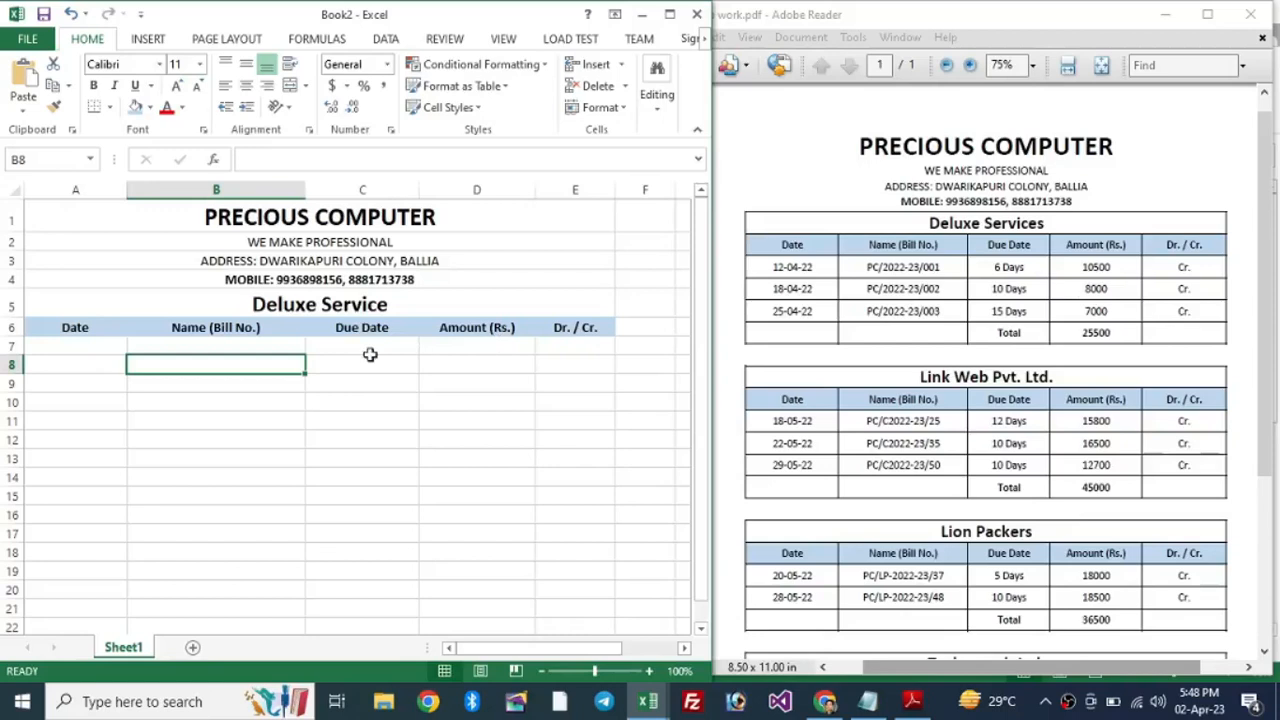
Step: Apply All Borders to the Deluxe Service table range A5:E10
{"action": "left_click", "coordinate": [285, 303]}
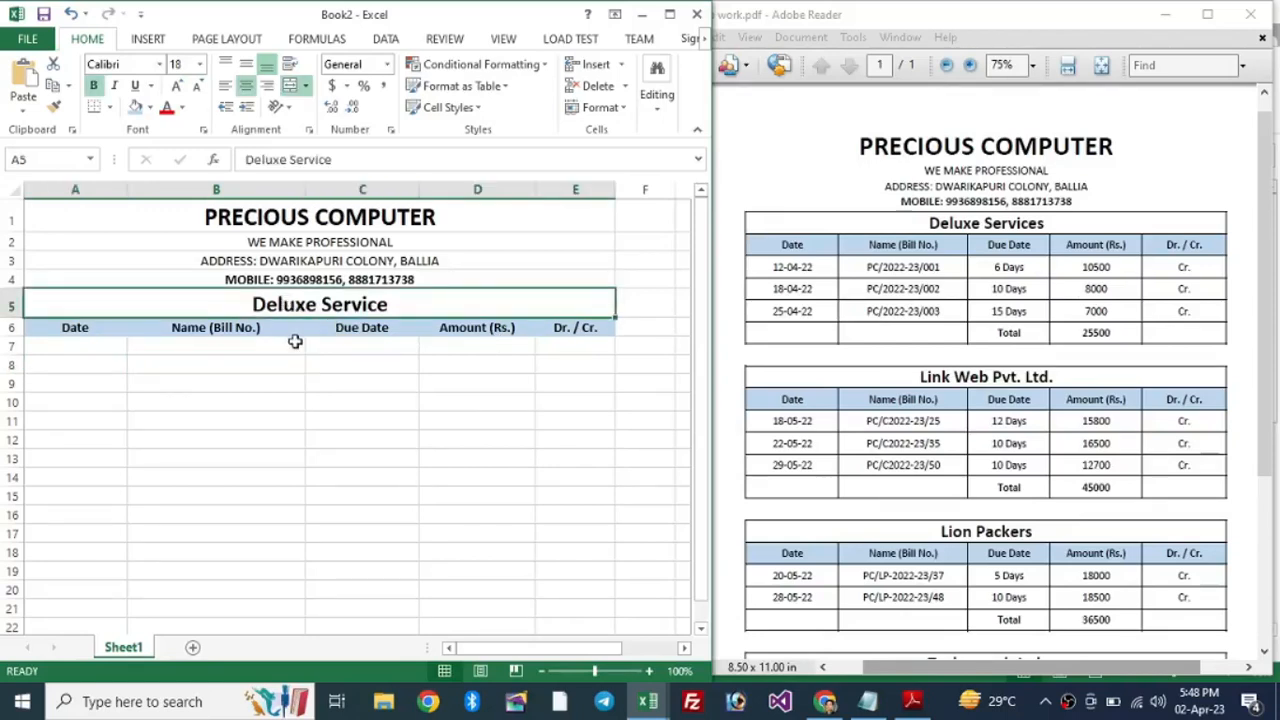
{"action": "left_click_drag", "start_coordinate": [305, 303], "coordinate": [300, 331]}
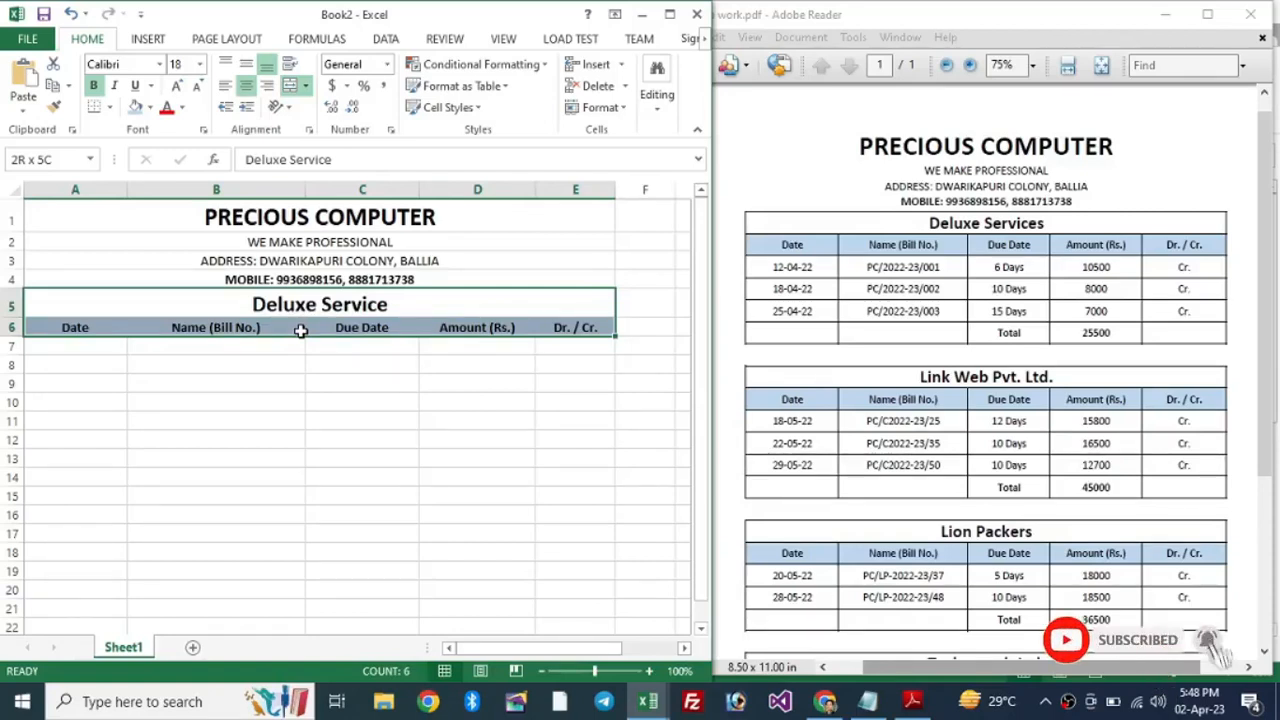
{"action": "left_click_drag", "start_coordinate": [300, 331], "coordinate": [285, 394]}
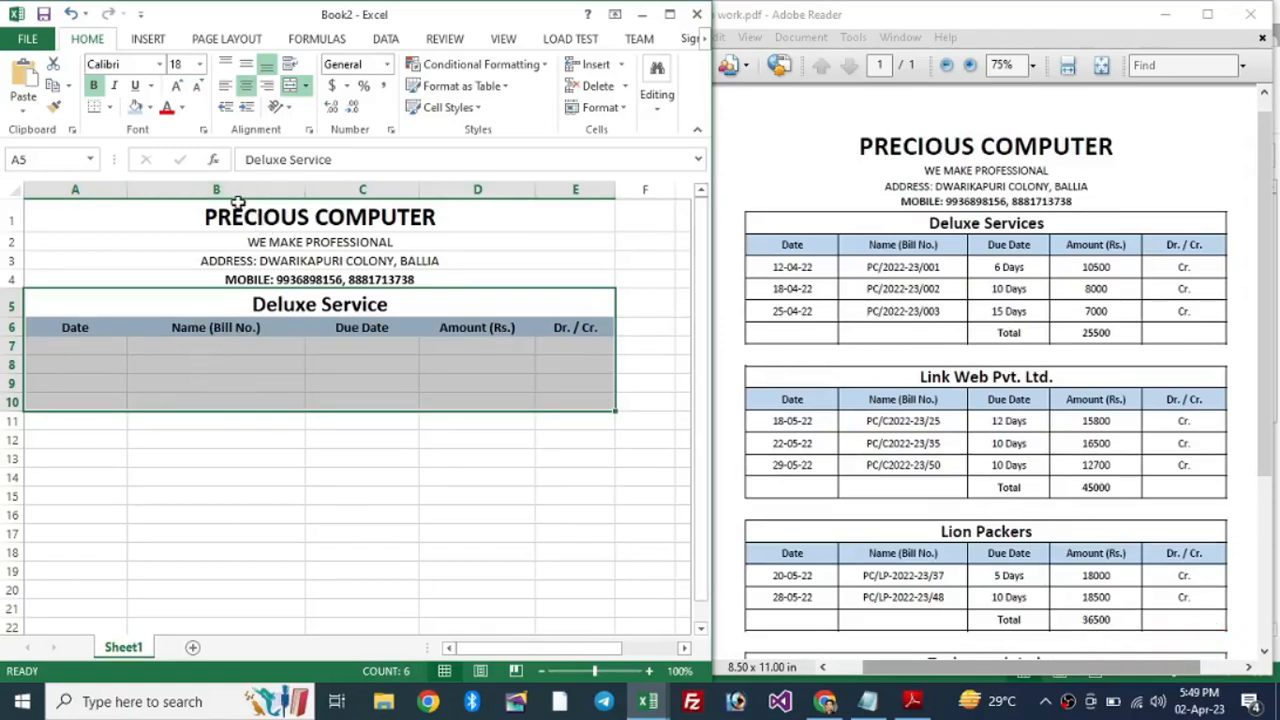
{"action": "left_click", "coordinate": [111, 108]}
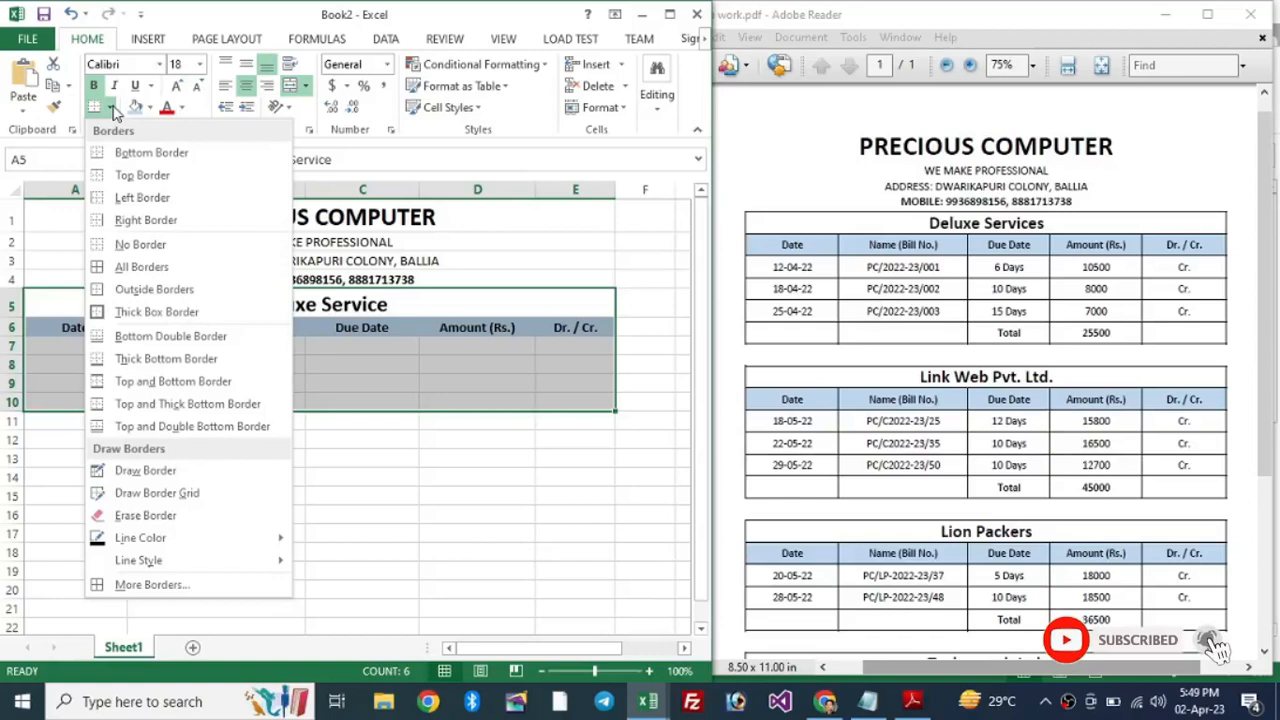
{"action": "left_click", "coordinate": [170, 268]}
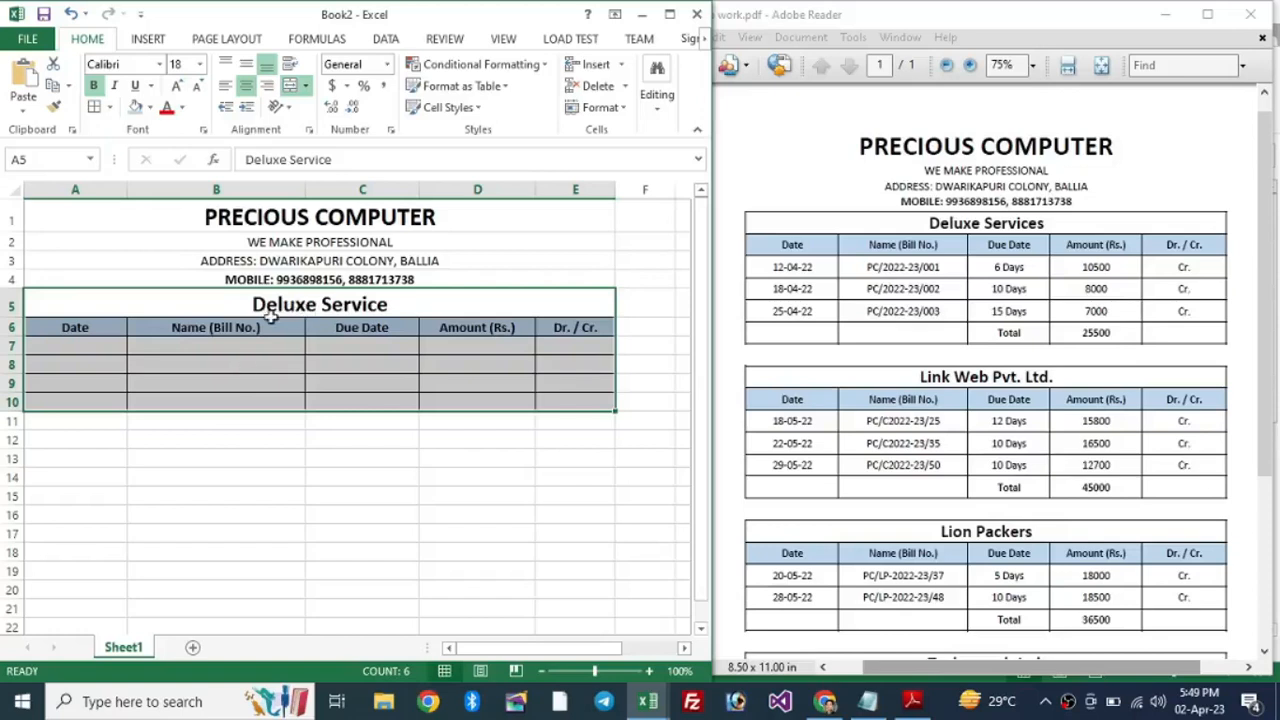
Step: Check the bordered table, then select rows 5 to 10 by their row headers
{"action": "left_click", "coordinate": [308, 456]}
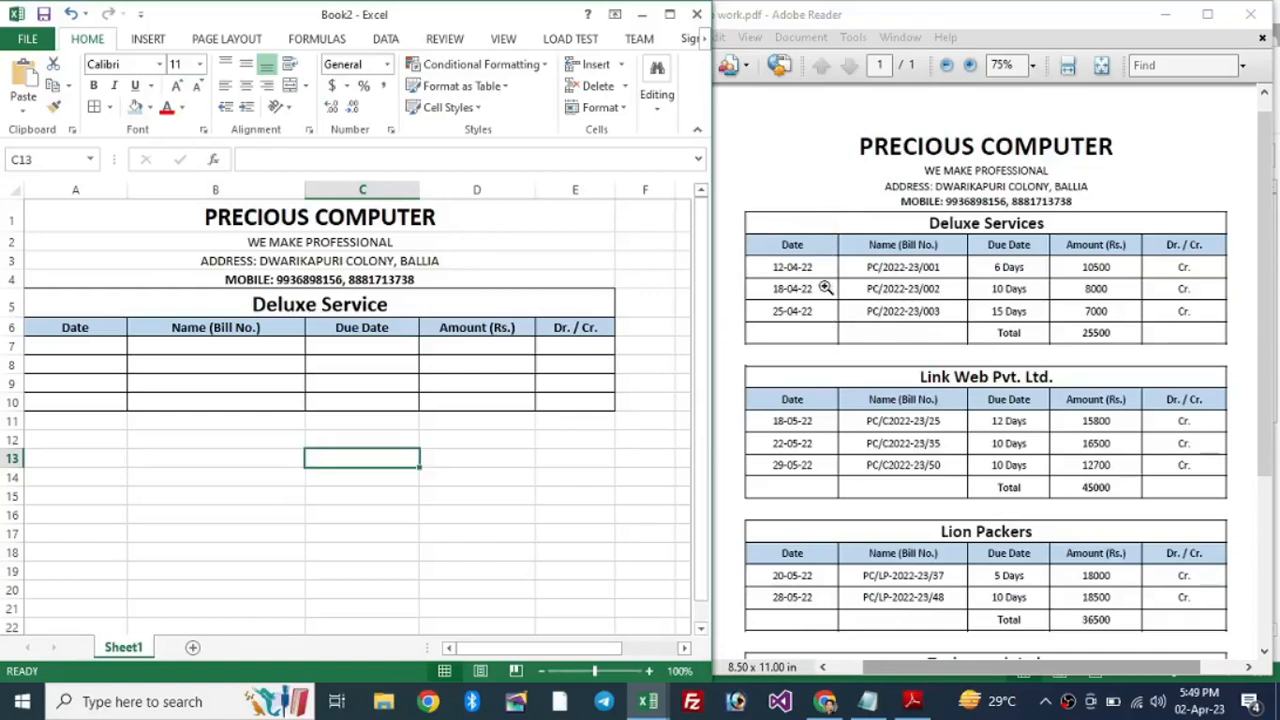
{"action": "left_click", "coordinate": [158, 306]}
{"action": "left_click_drag", "start_coordinate": [169, 326], "coordinate": [185, 397]}
{"action": "left_click", "coordinate": [185, 397]}
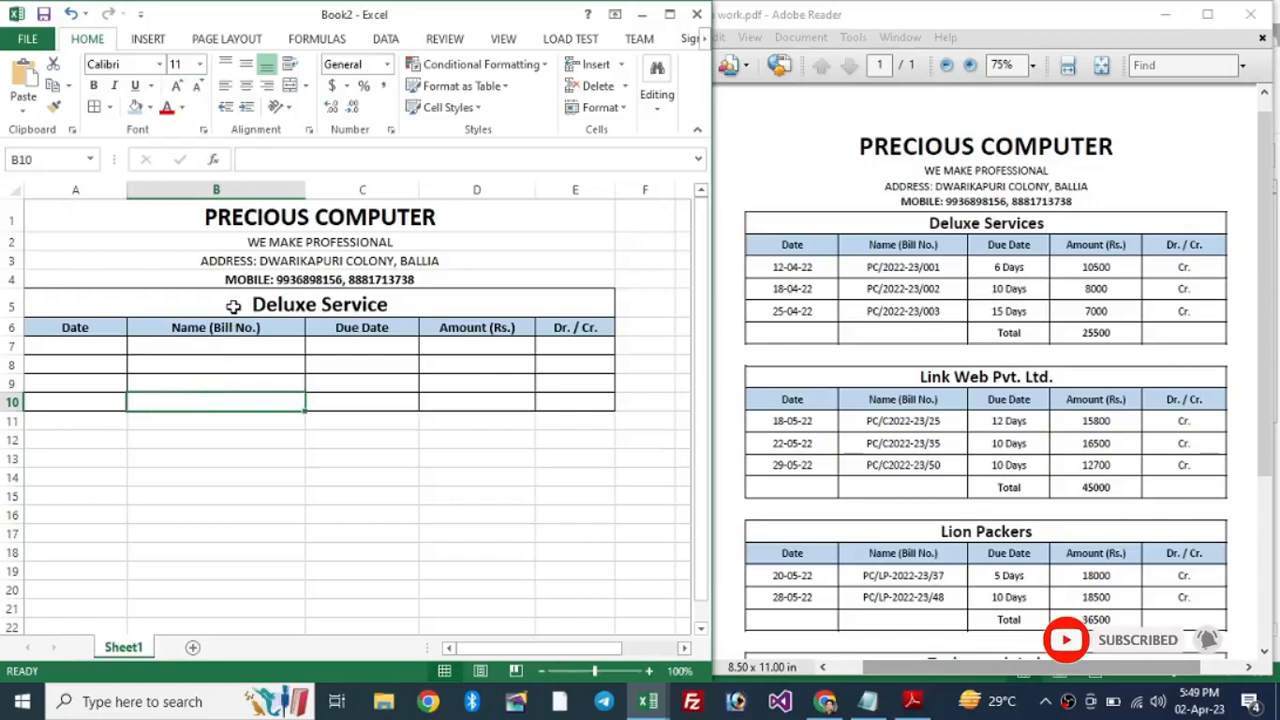
{"action": "left_click_drag", "start_coordinate": [12, 302], "coordinate": [12, 408]}
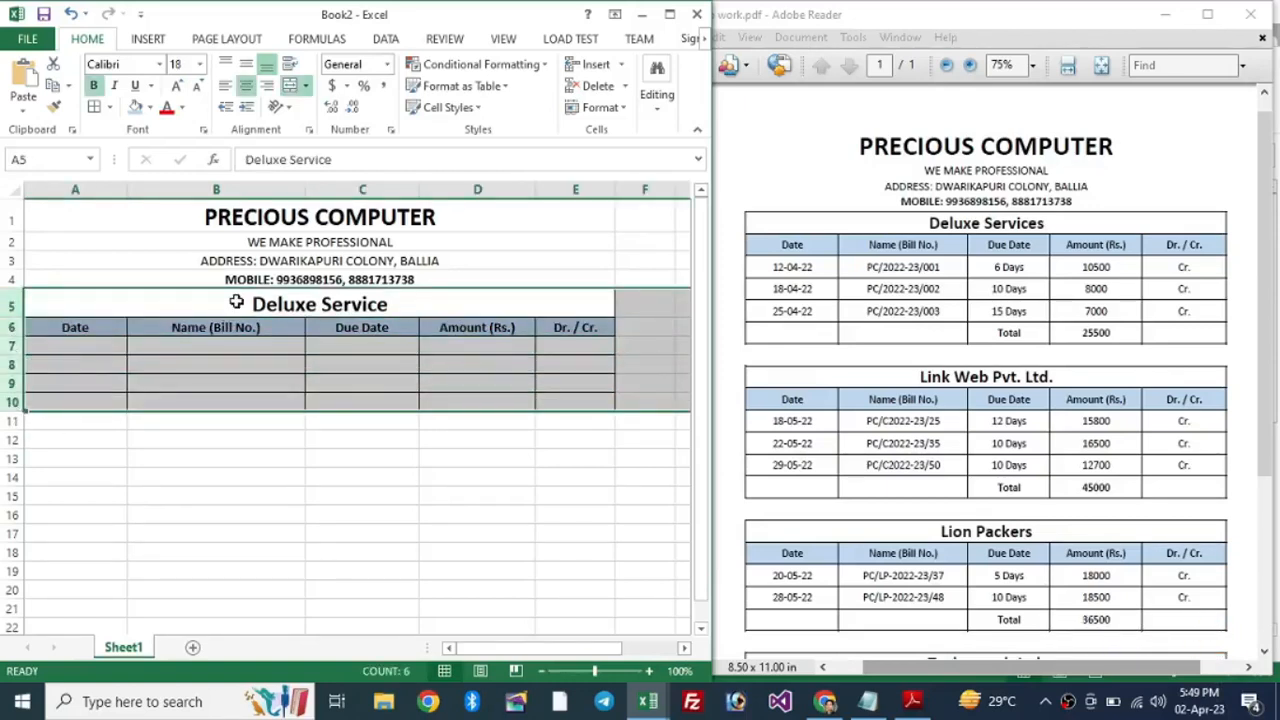
Step: Give rows 5–10 an equal, taller height by dragging a row border
{"action": "left_click", "coordinate": [288, 359]}
{"action": "left_click", "coordinate": [289, 304]}
{"action": "left_click", "coordinate": [277, 403], "text": "shift"}
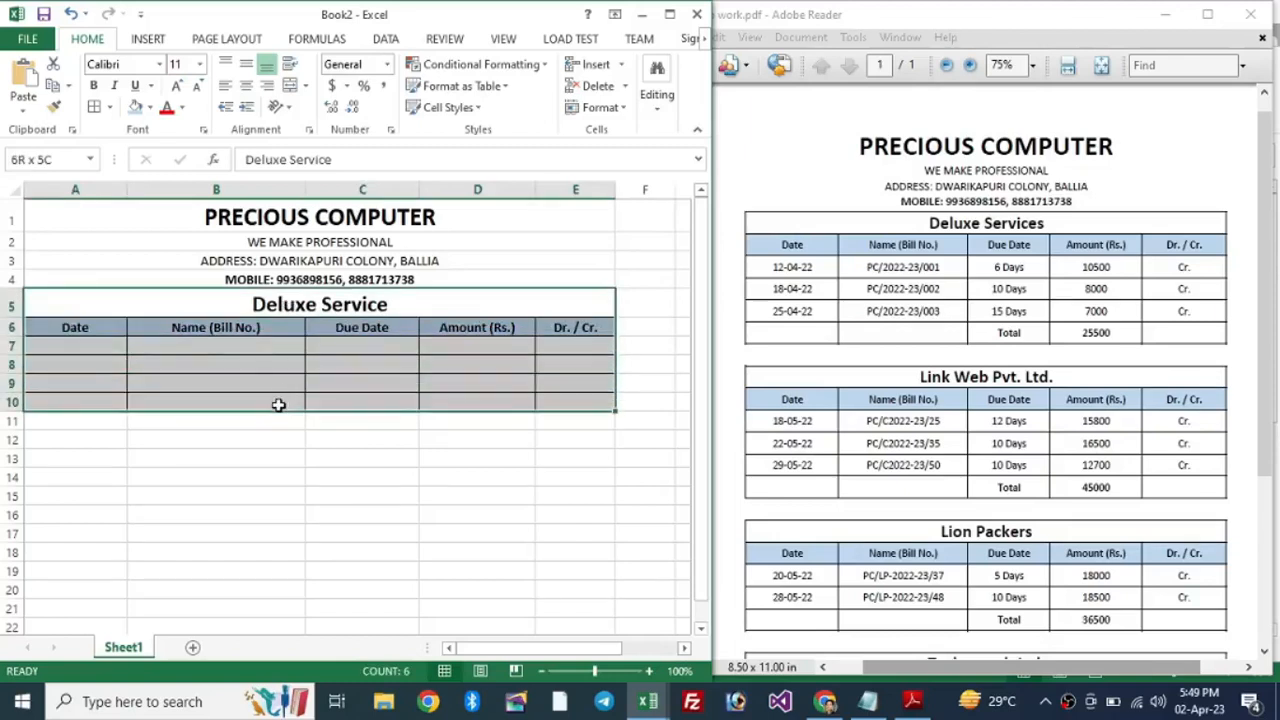
{"action": "left_click_drag", "start_coordinate": [12, 337], "coordinate": [14, 400]}
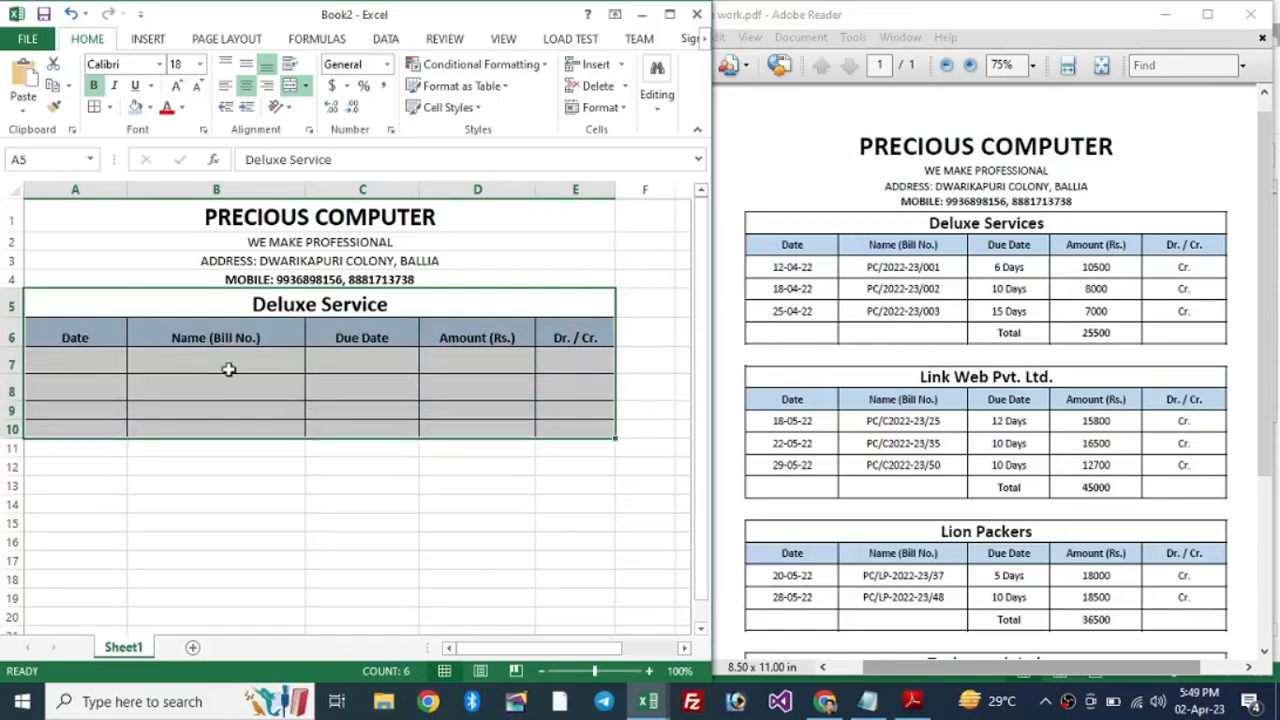
{"action": "left_click_drag", "start_coordinate": [12, 303], "coordinate": [15, 428]}
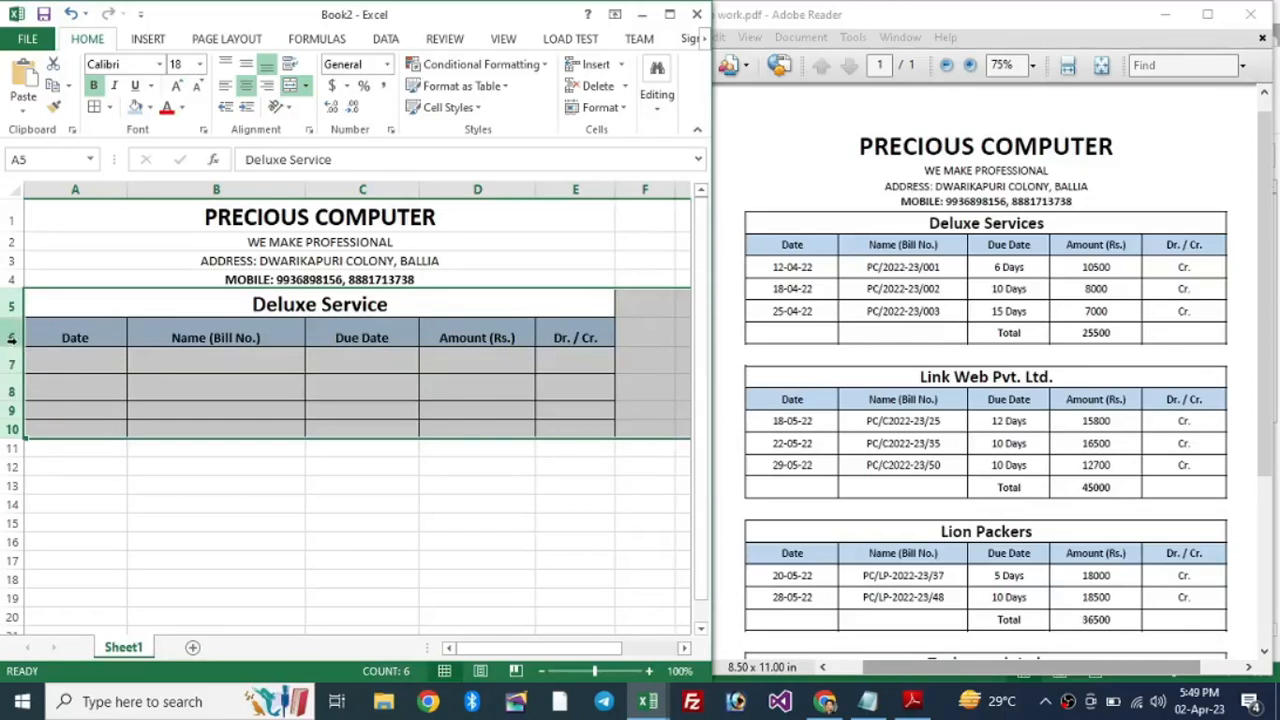
{"action": "left_click_drag", "start_coordinate": [18, 345], "coordinate": [11, 364]}
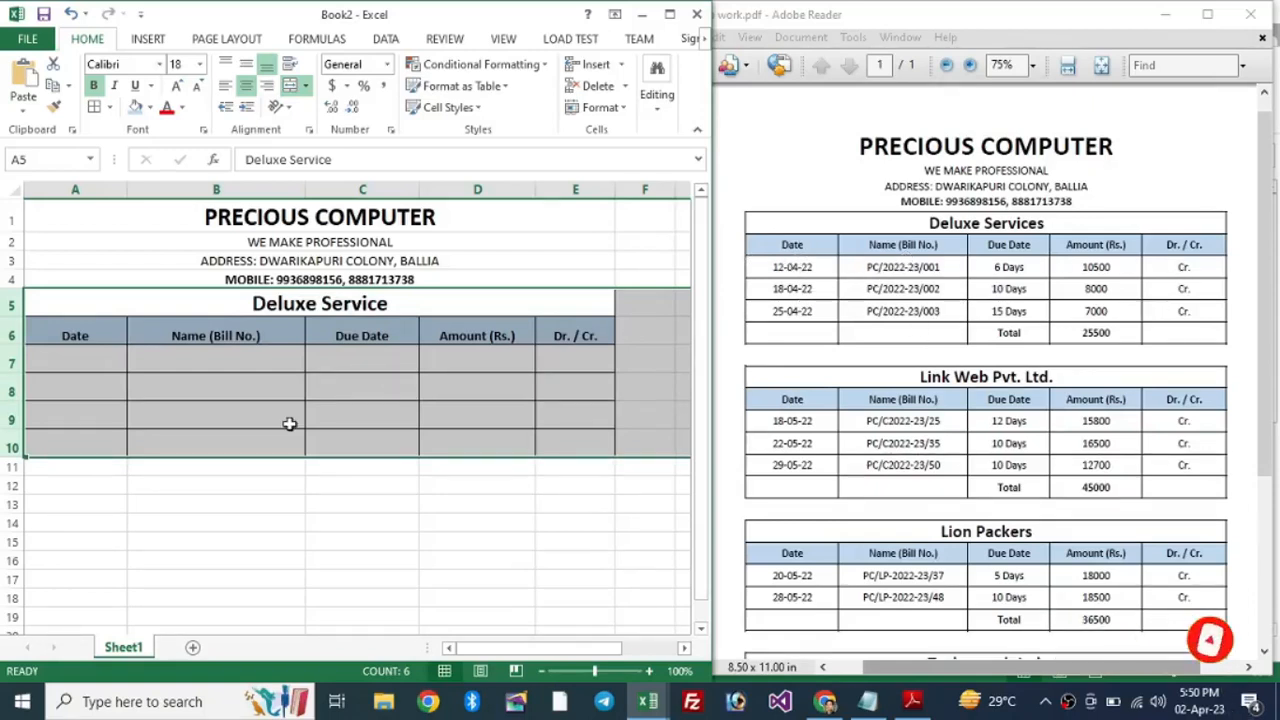
Step: Apply Center and Middle Align to the Deluxe Service title and headings in rows 5–10
{"action": "left_click", "coordinate": [248, 89]}
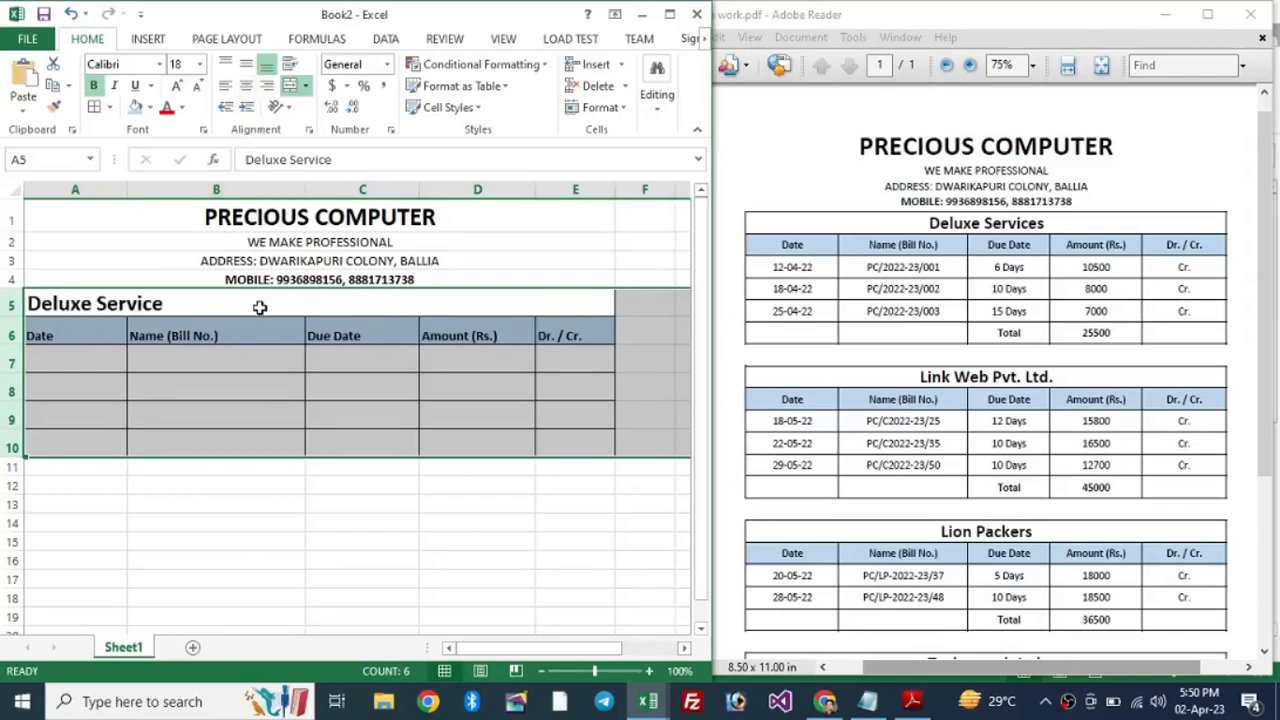
{"action": "left_click", "coordinate": [249, 88]}
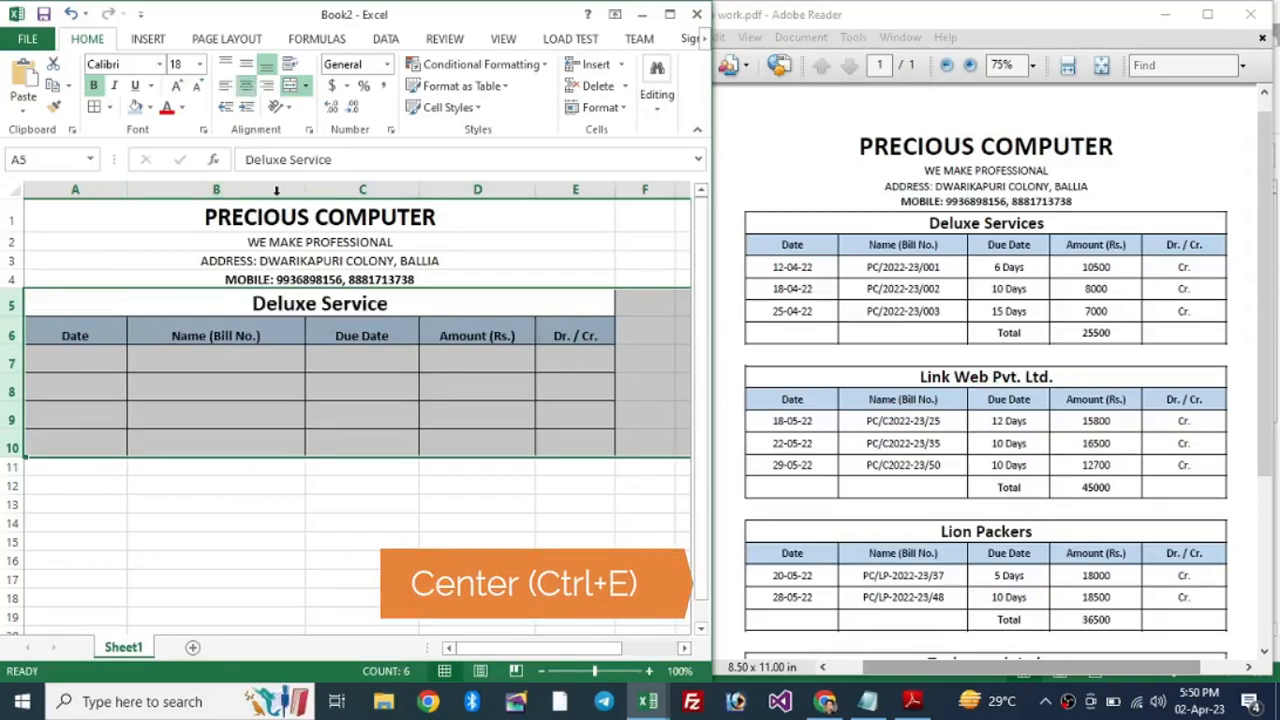
{"action": "left_click", "coordinate": [247, 66]}
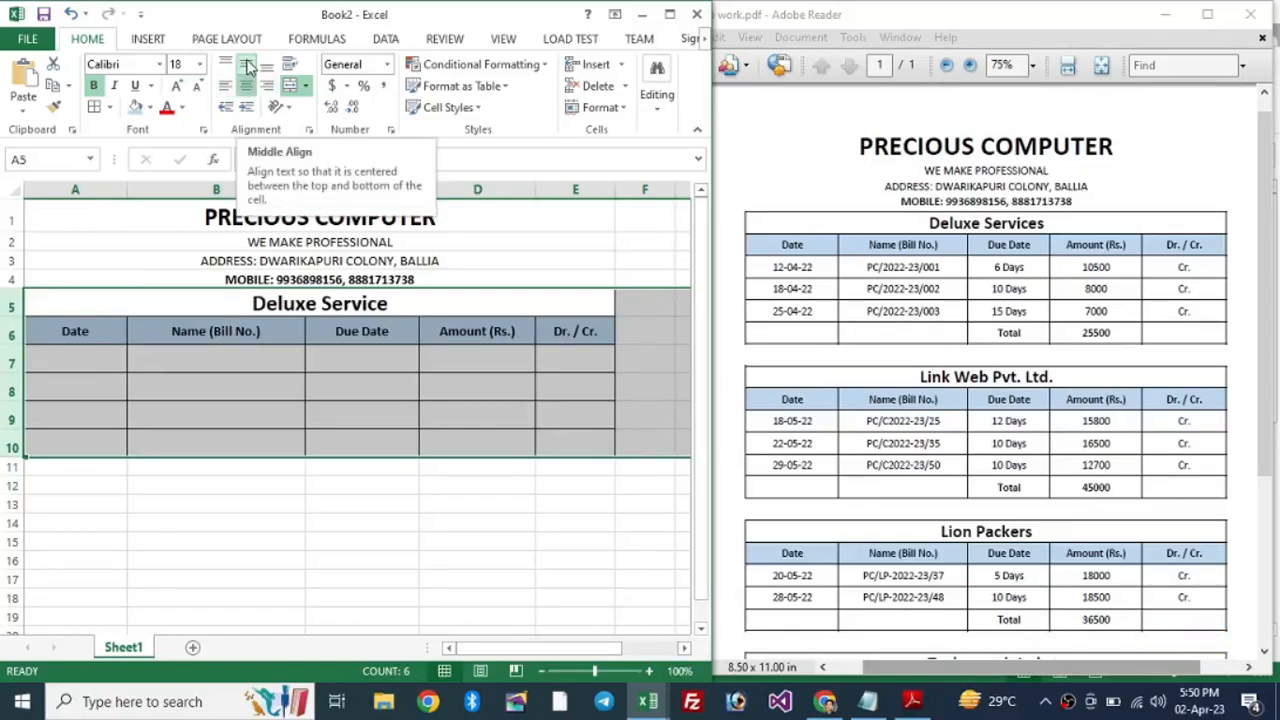
{"action": "left_click", "coordinate": [248, 66]}
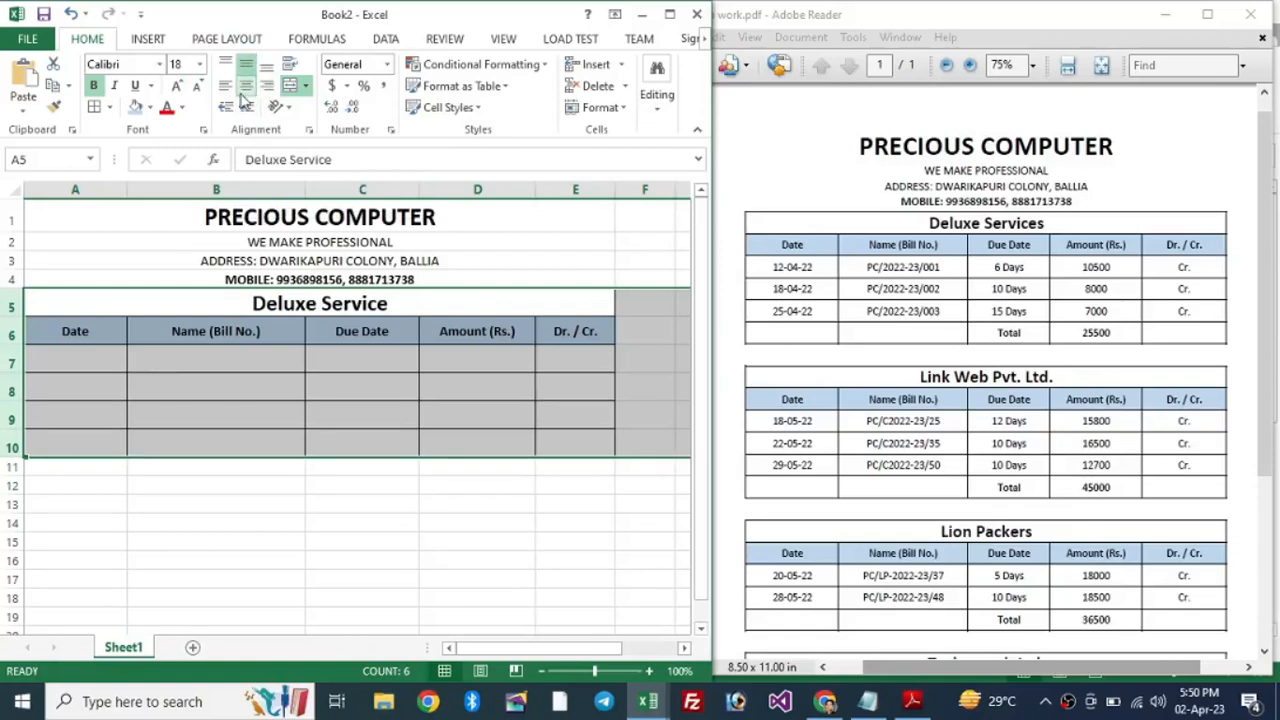
{"action": "left_click", "coordinate": [362, 362]}
{"action": "left_click", "coordinate": [94, 362]}
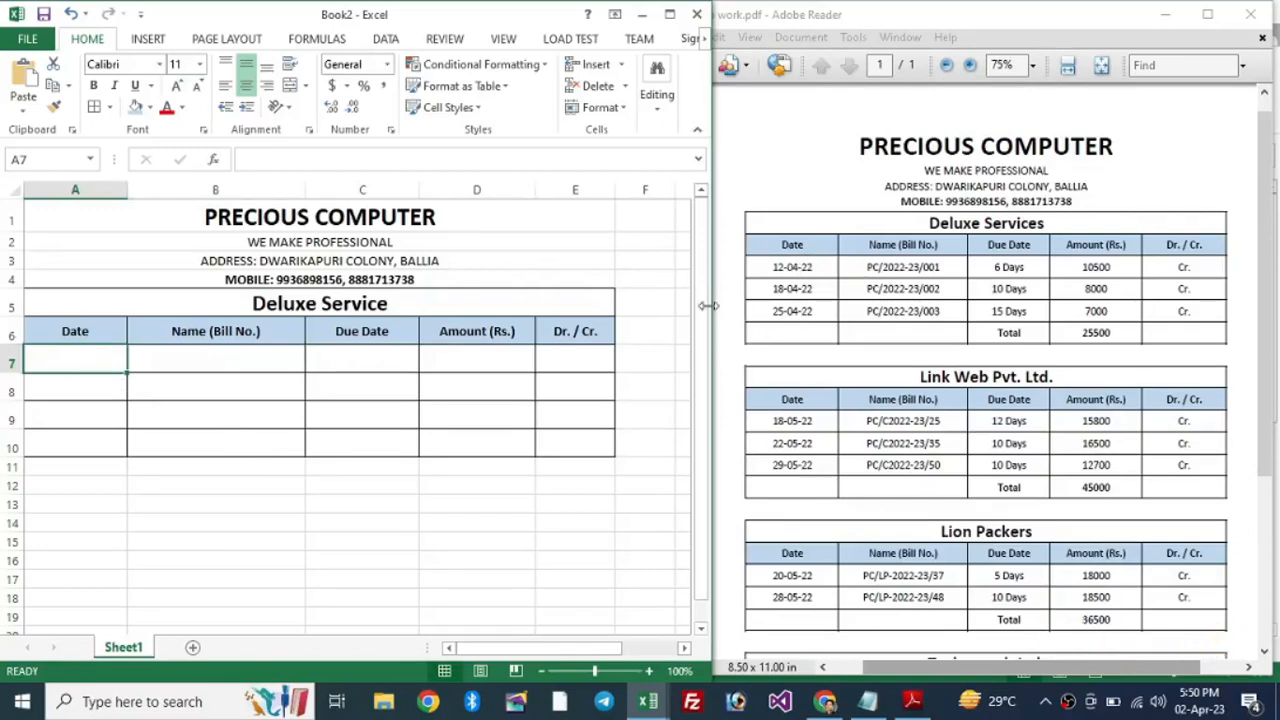
Step: Enter the date 12-04-22 in A7 and bill number PC/2022-23/001 in B7
{"action": "type", "text": "12-4-22"}
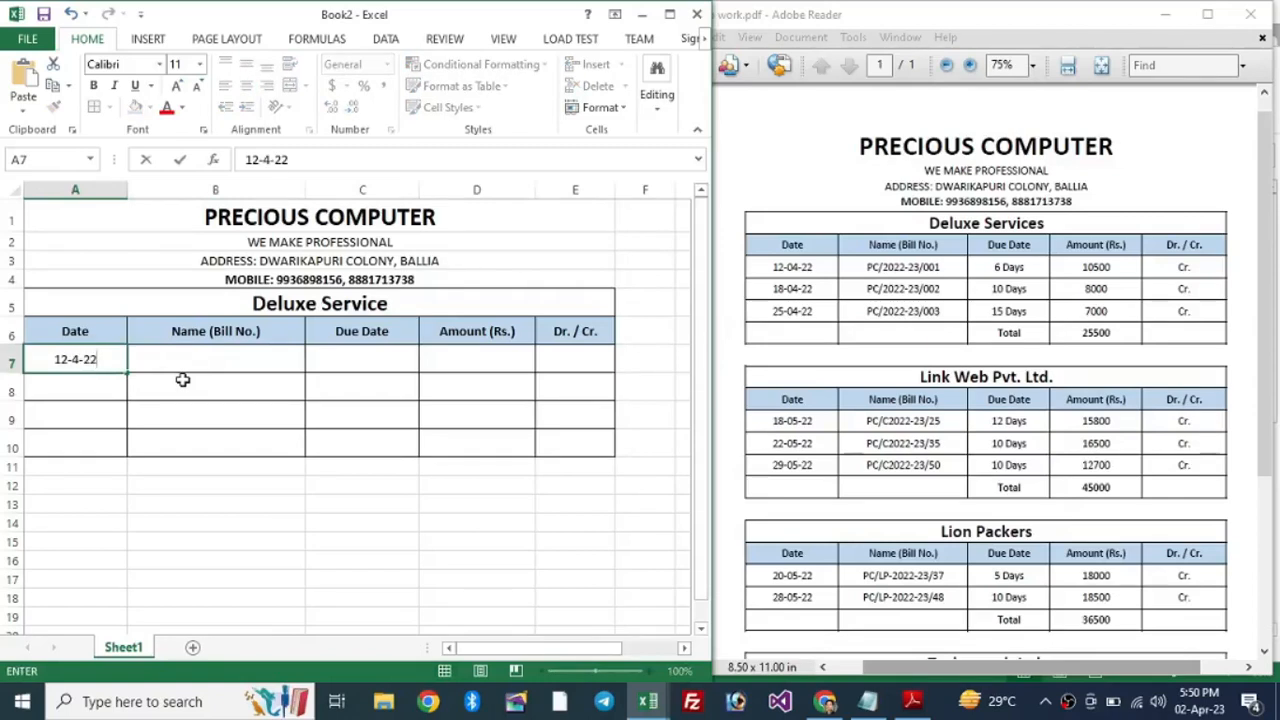
{"action": "key", "text": "Tab"}
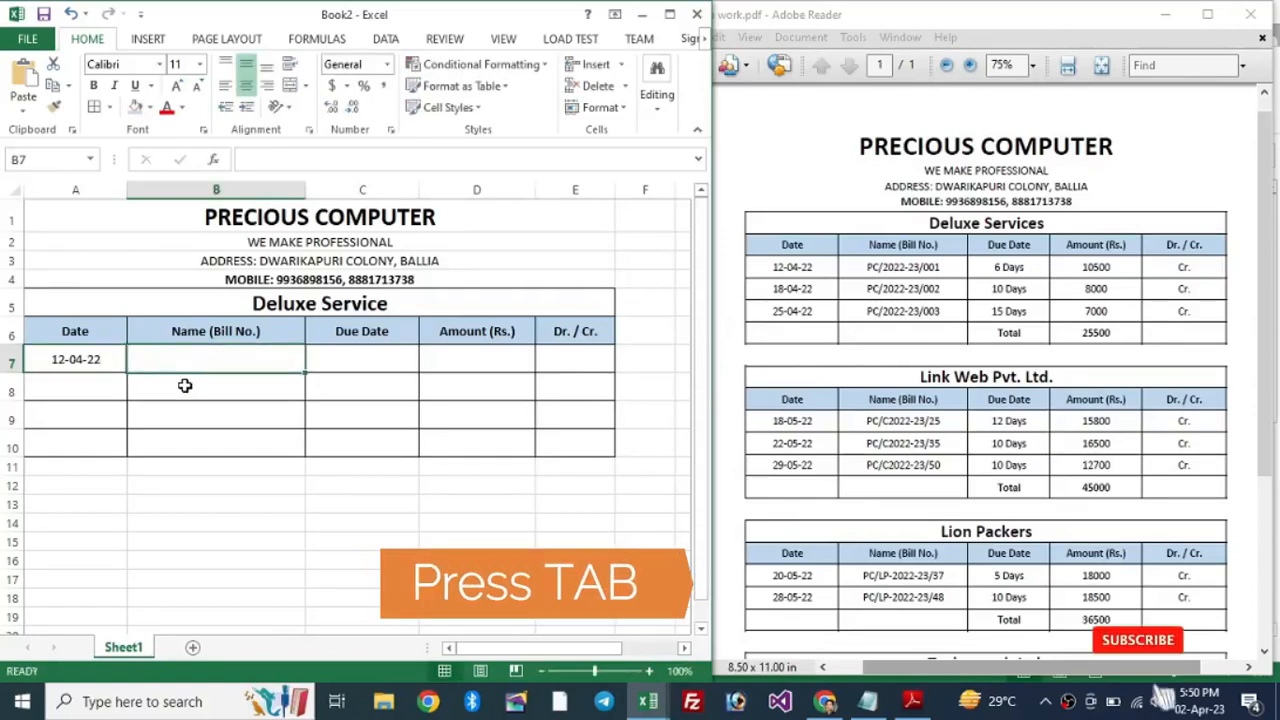
{"action": "left_click", "coordinate": [73, 360]}
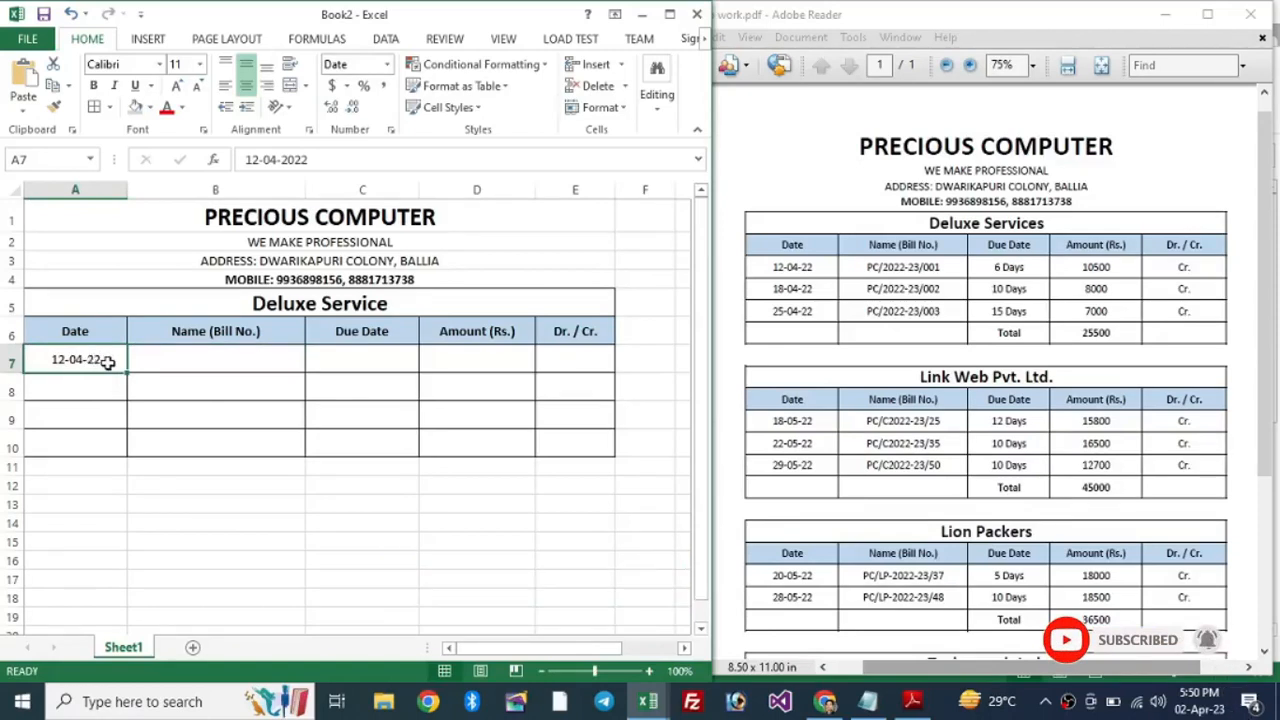
{"action": "left_click", "coordinate": [170, 361]}
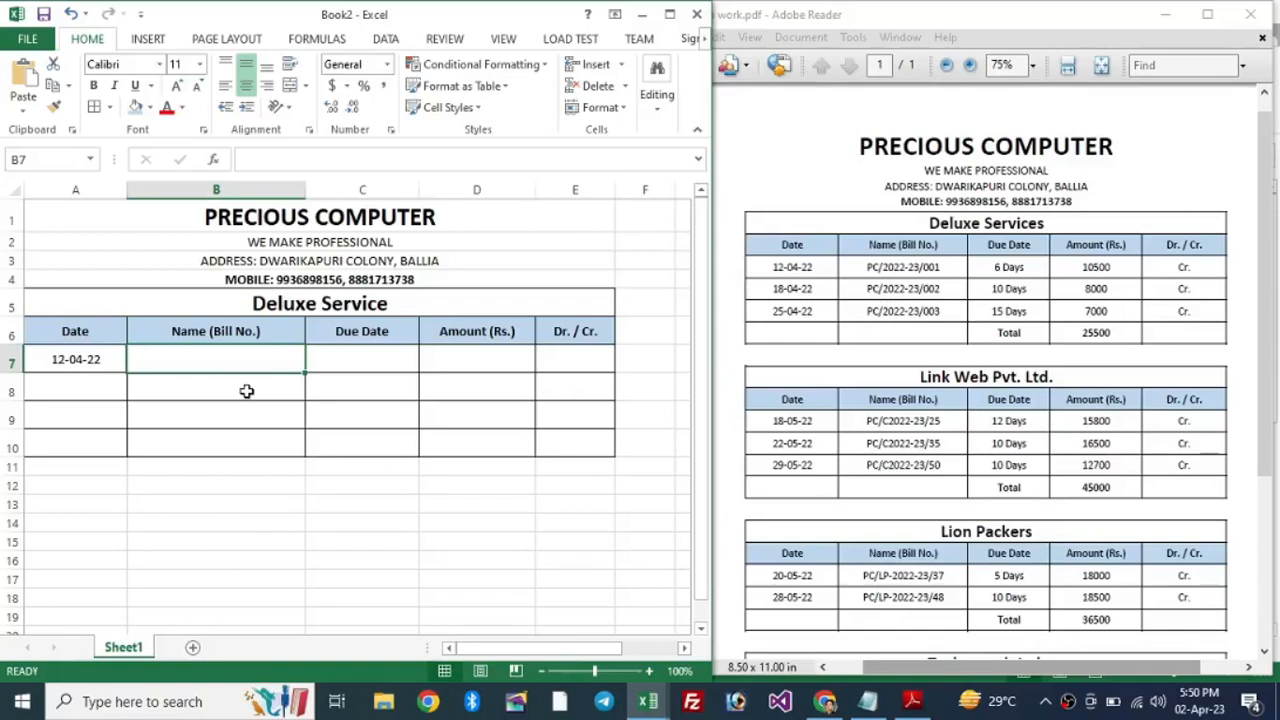
{"action": "type", "text": "PC"}
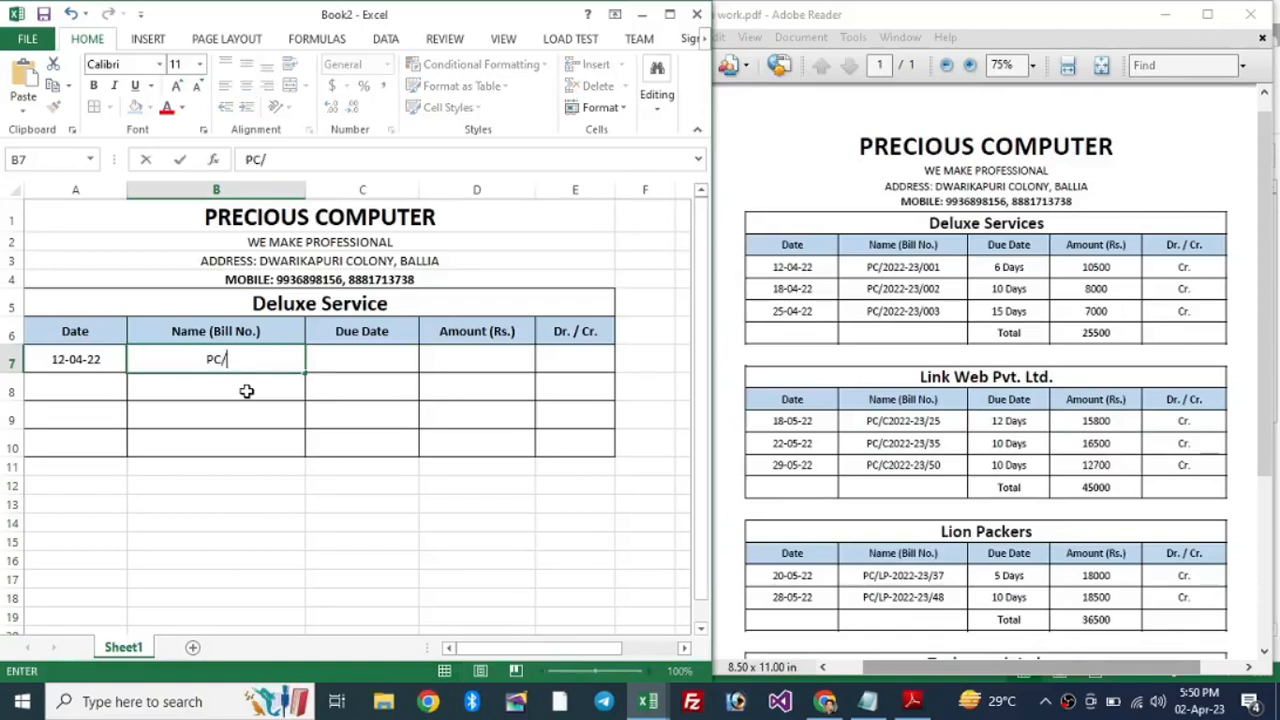
{"action": "type", "text": "/202"}
{"action": "key", "text": "BackSpace"}
{"action": "type", "text": "22-23/001"}
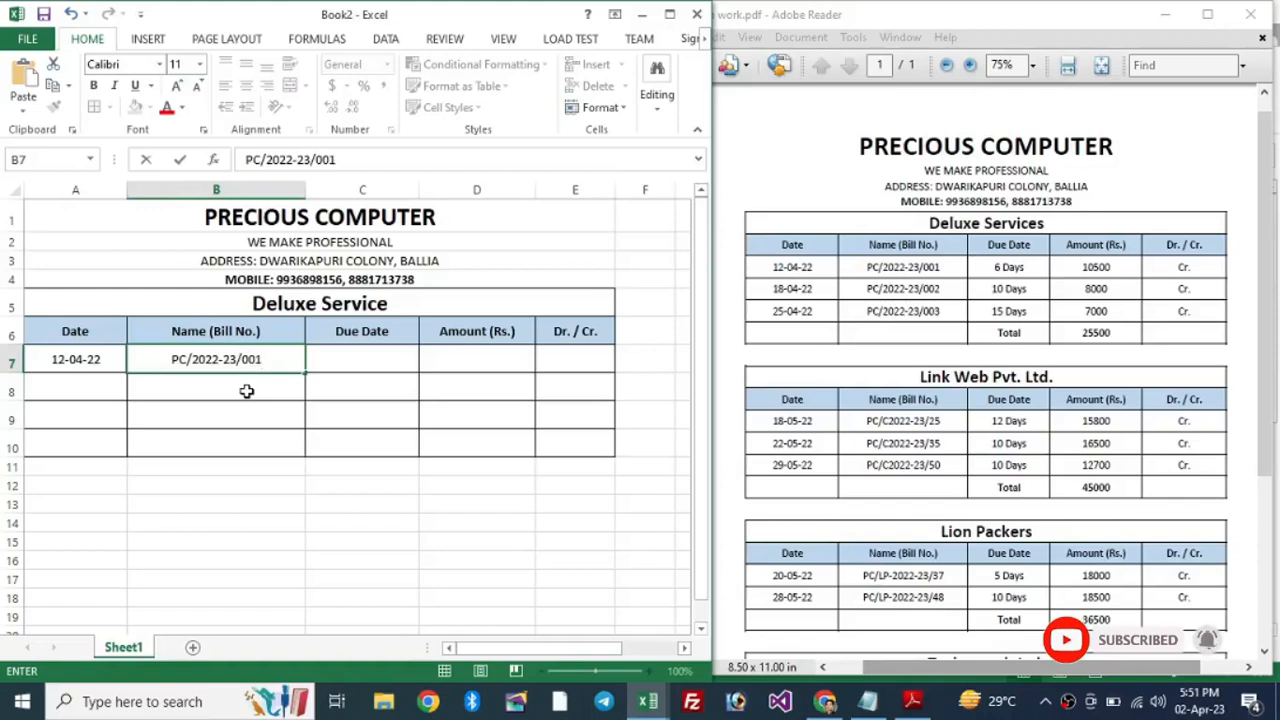
{"action": "key", "text": "Tab"}
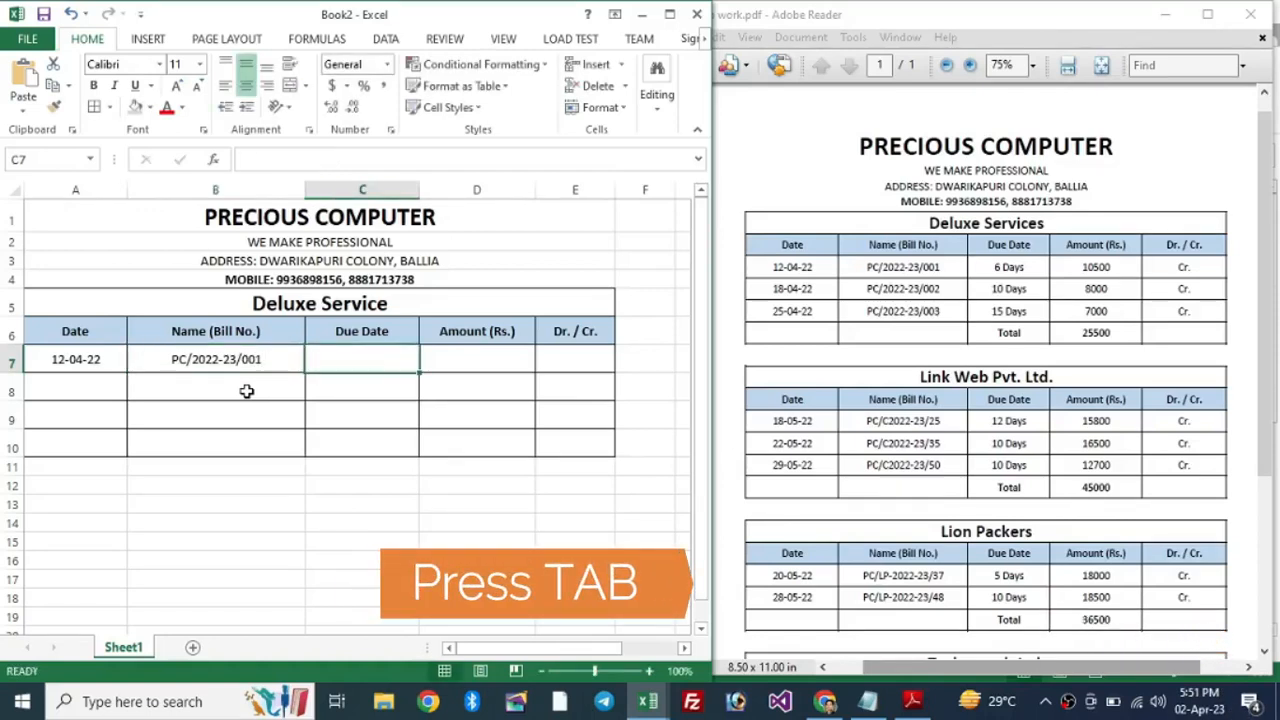
Step: Complete row 7 with 6 Days, 10500 and Cr
{"action": "type", "text": "6"}
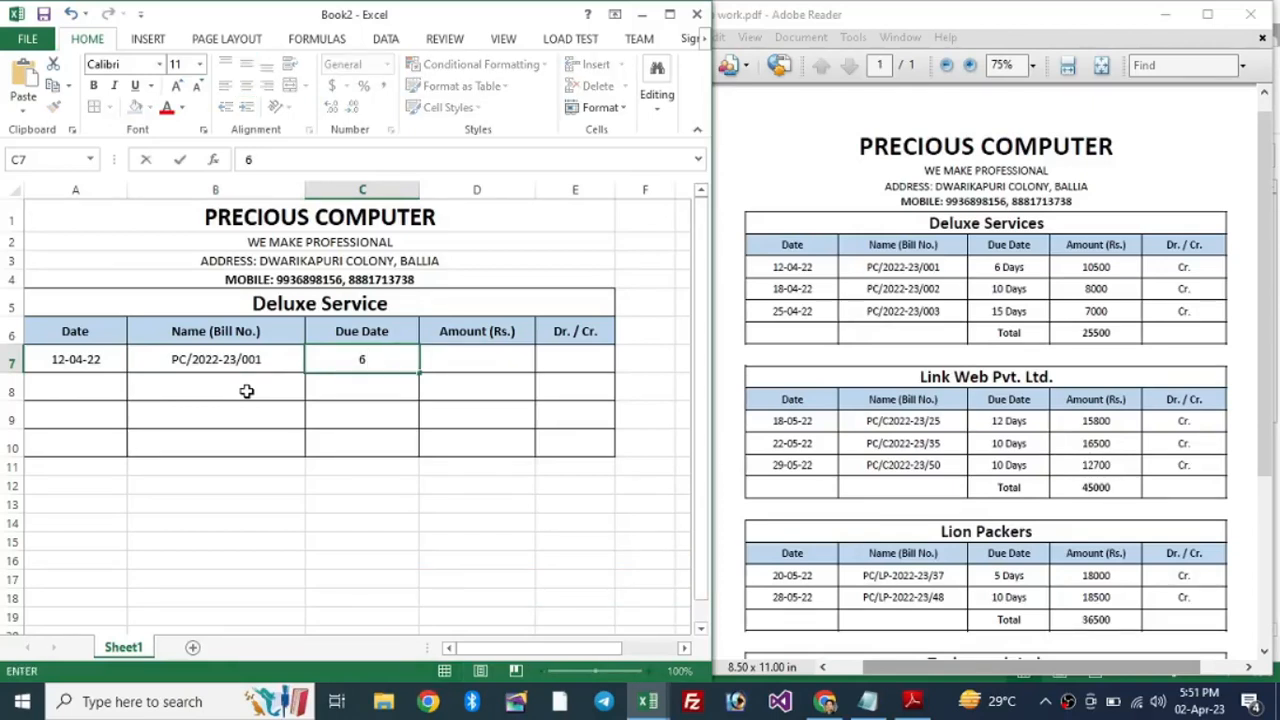
{"action": "type", "text": " Days"}
{"action": "key", "text": "Tab"}
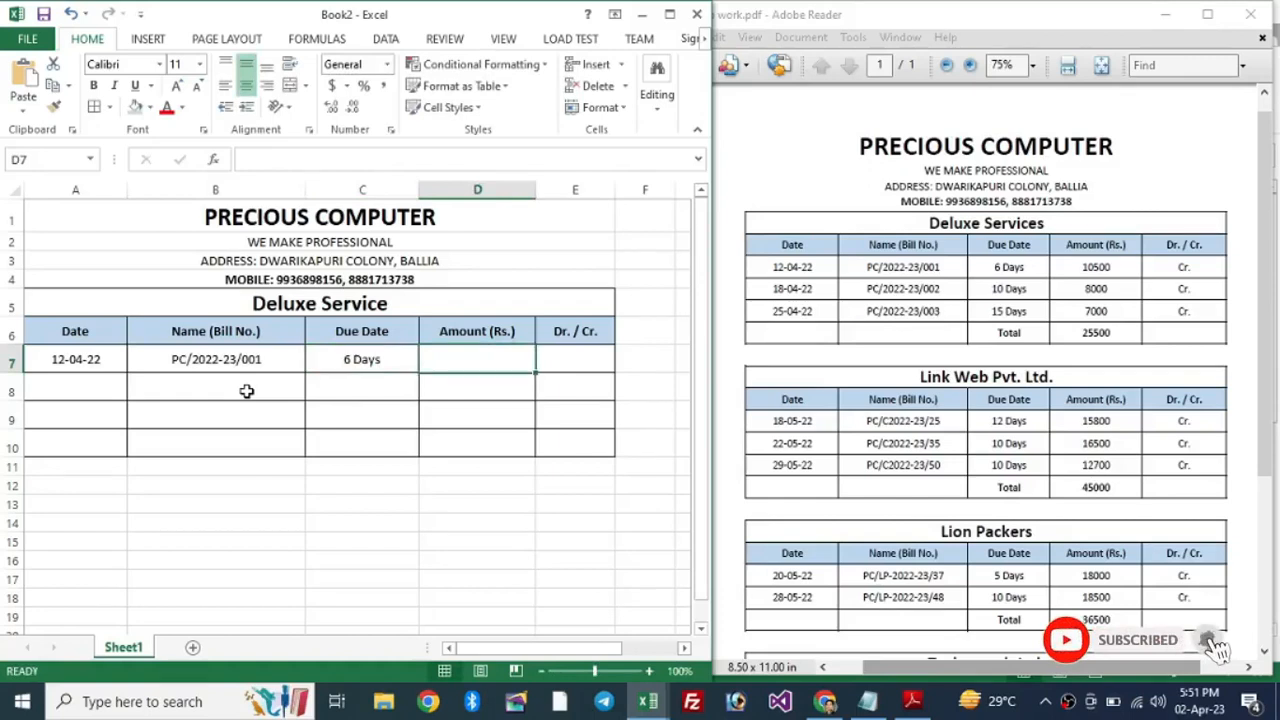
{"action": "type", "text": "10500"}
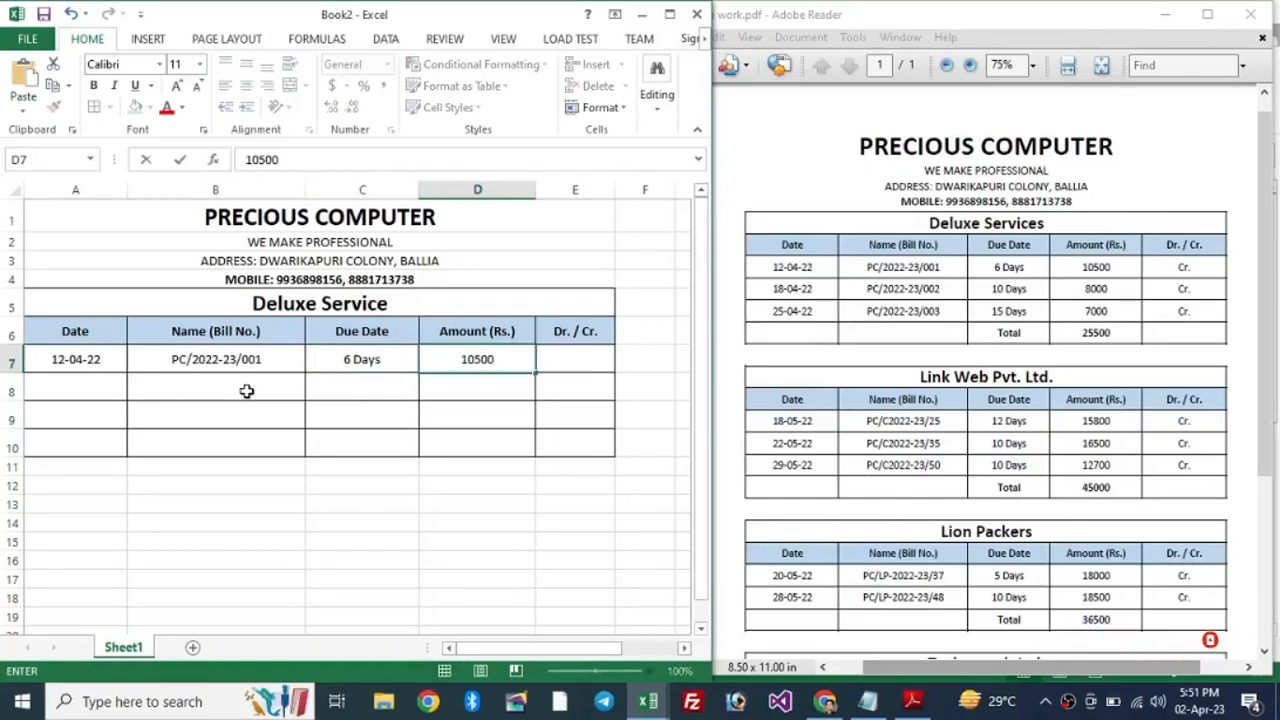
{"action": "key", "text": "Tab"}
{"action": "type", "text": "Cr"}
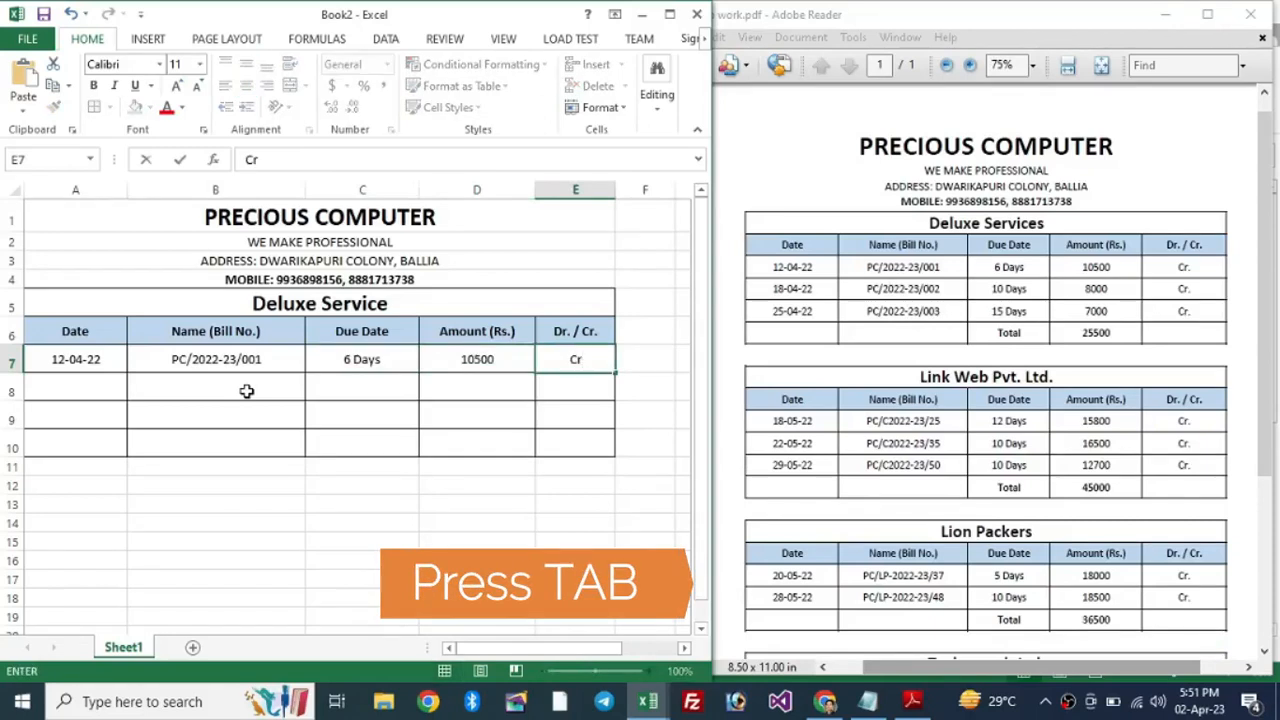
{"action": "type", "text": "."}
{"action": "left_click", "coordinate": [246, 391]}
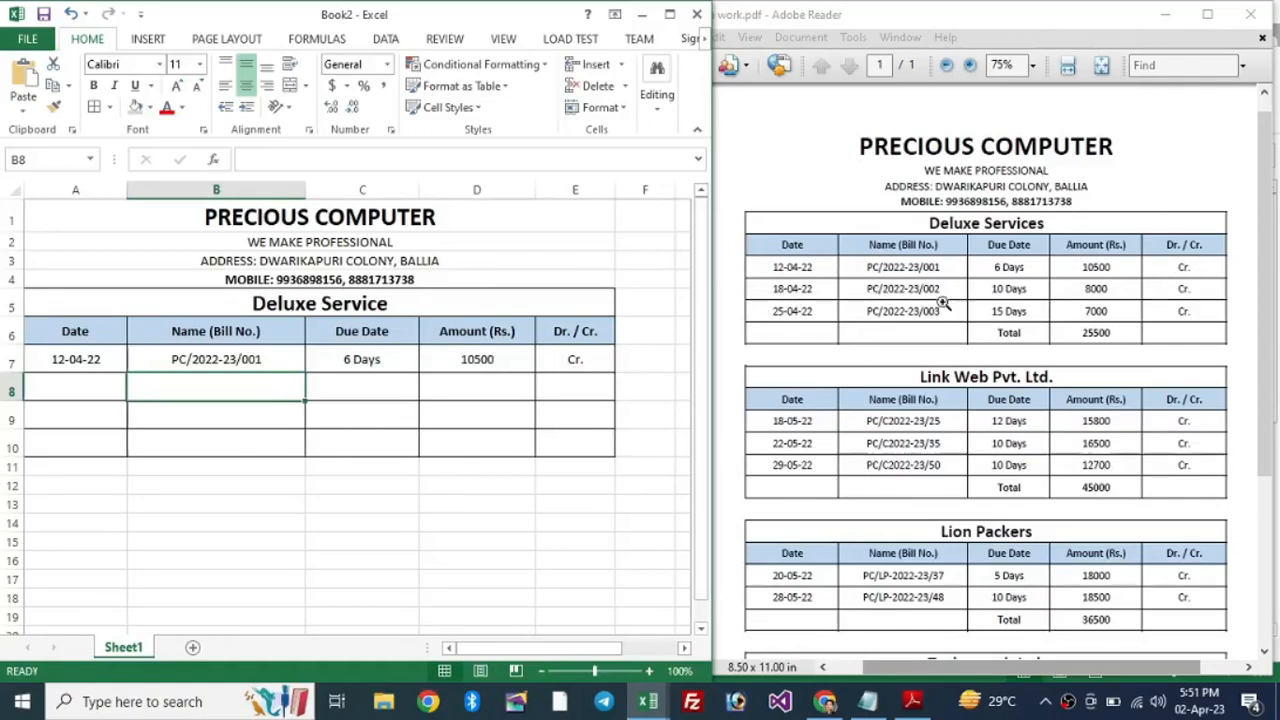
Step: Enter 18-04-22 in A8 and fill down B8, editing it to PC/2022-23/002
{"action": "left_click", "coordinate": [84, 391]}
{"action": "type", "text": "1"}
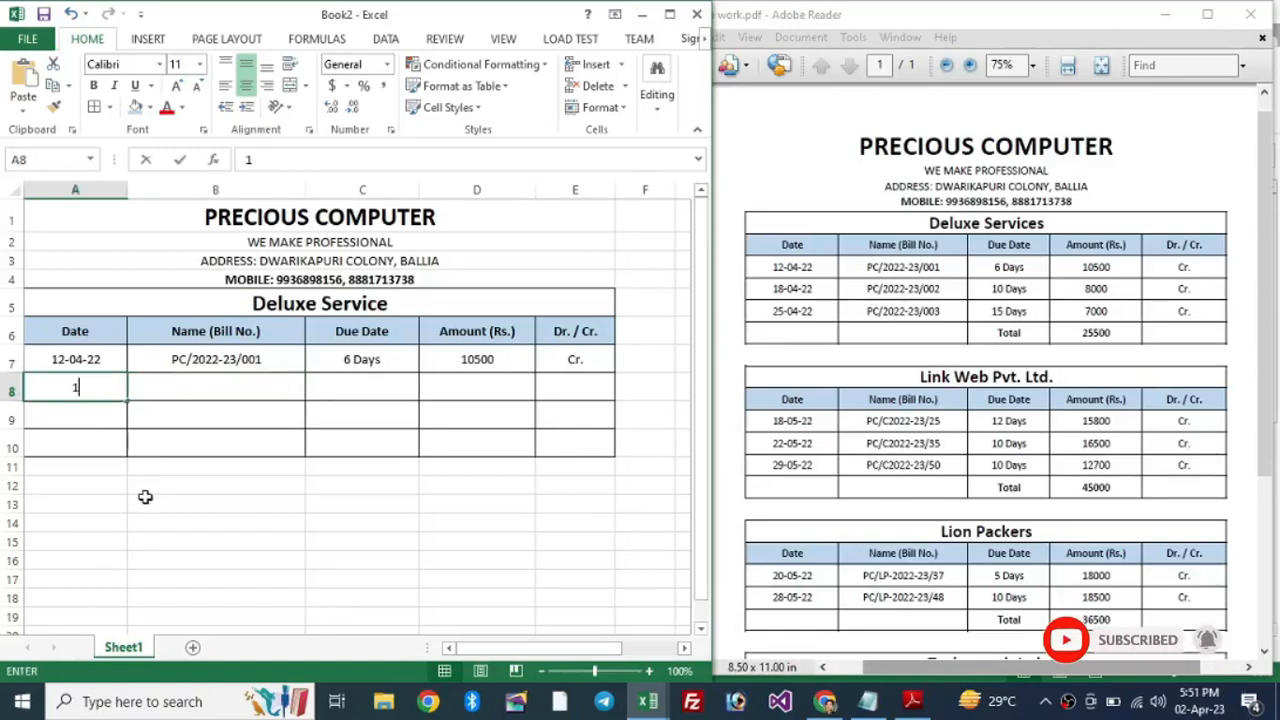
{"action": "type", "text": "8-04-22"}
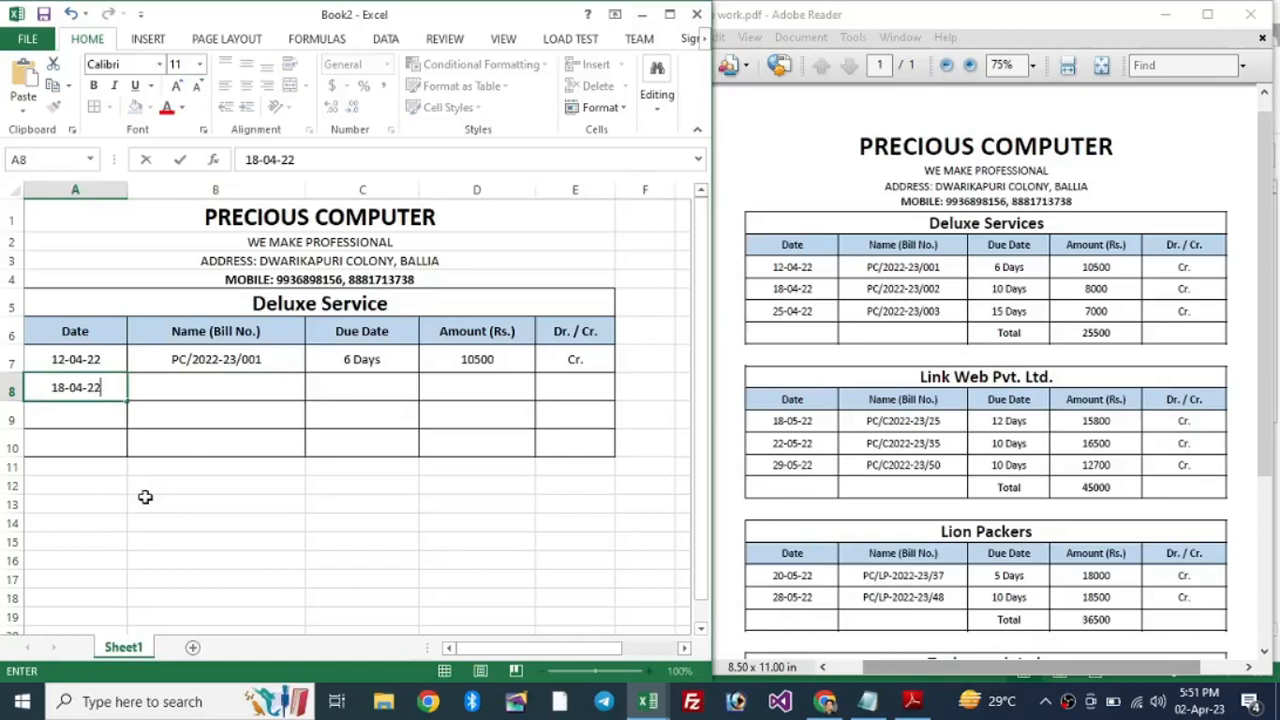
{"action": "key", "text": "Tab"}
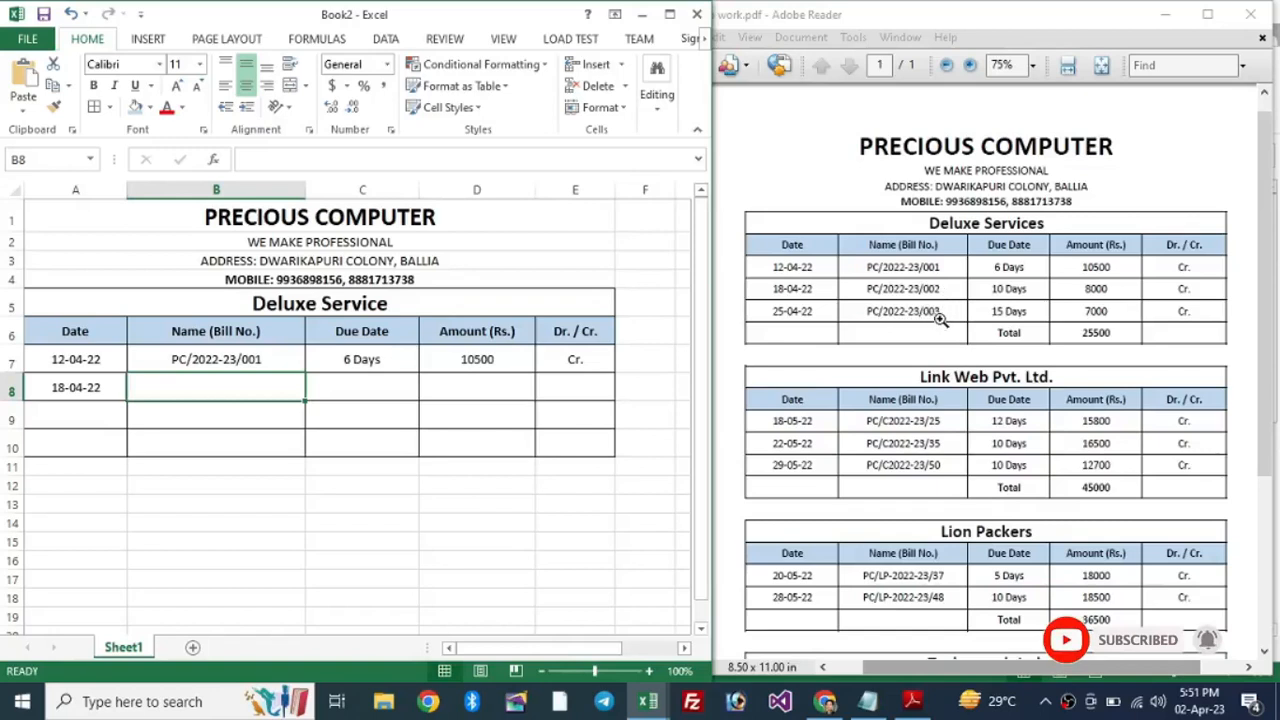
{"action": "left_click", "coordinate": [222, 364]}
{"action": "left_click", "coordinate": [215, 389]}
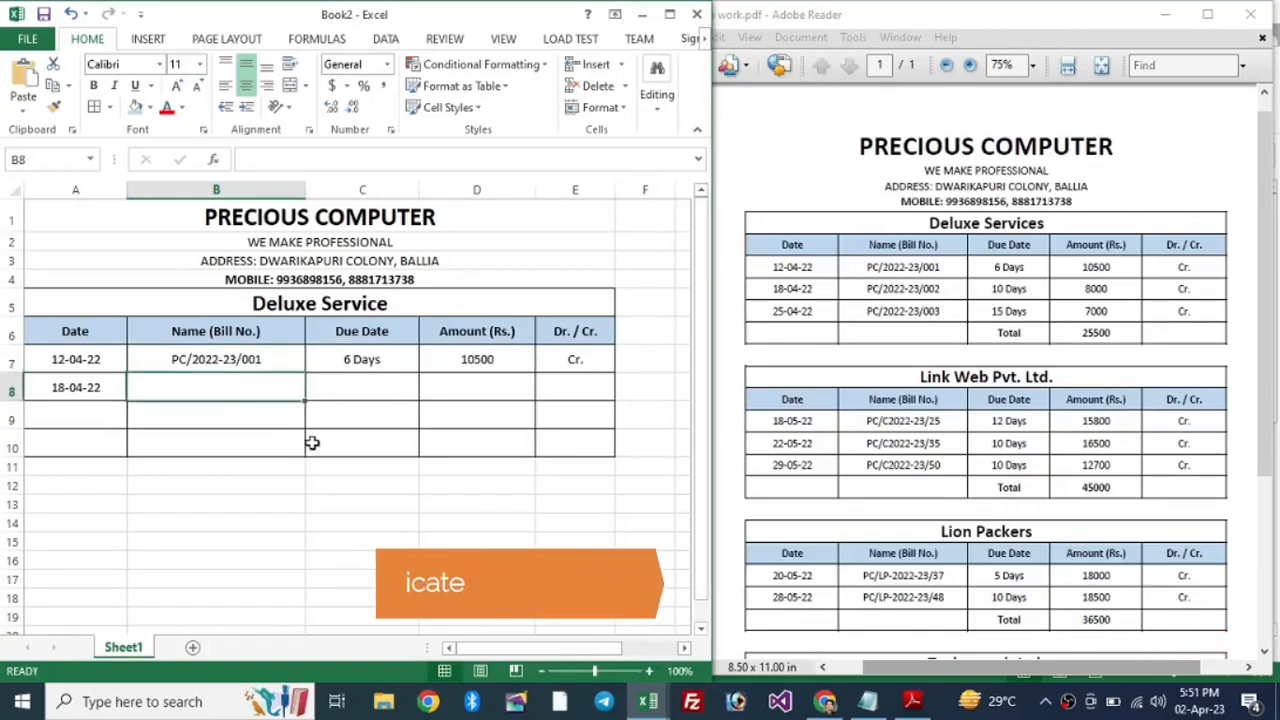
{"action": "key", "text": "ctrl+d"}
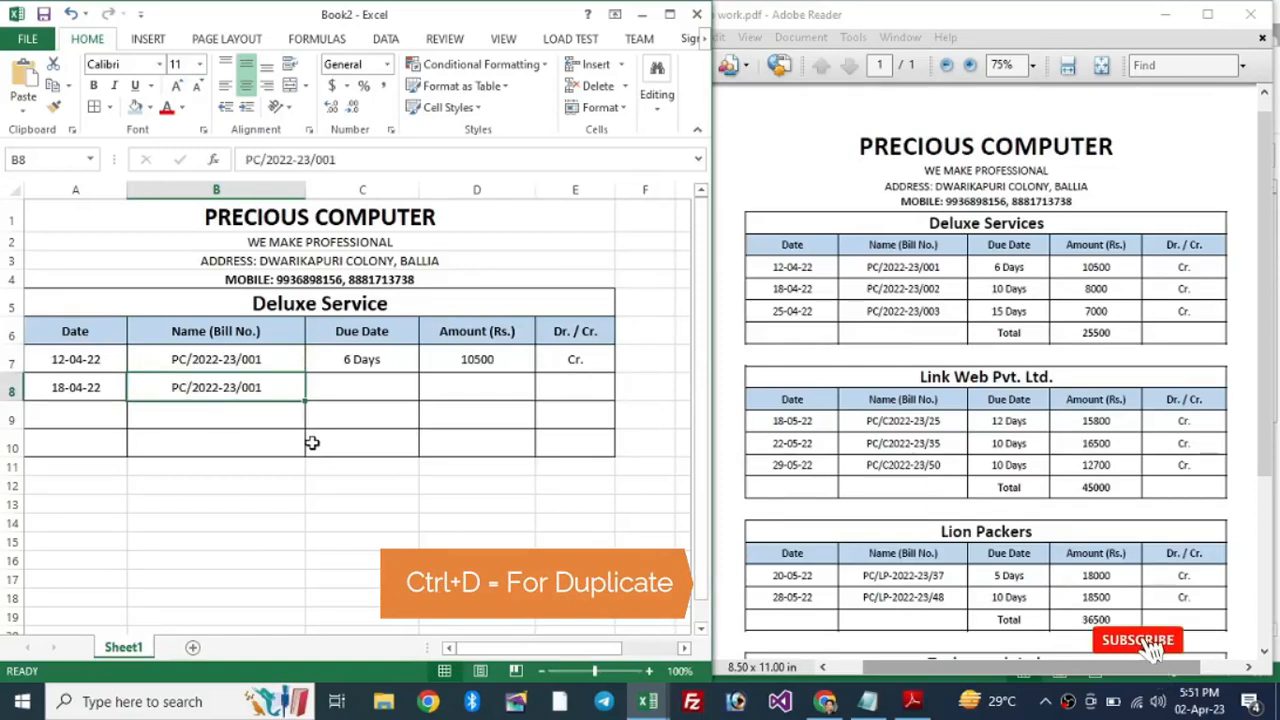
{"action": "key", "text": "Right"}
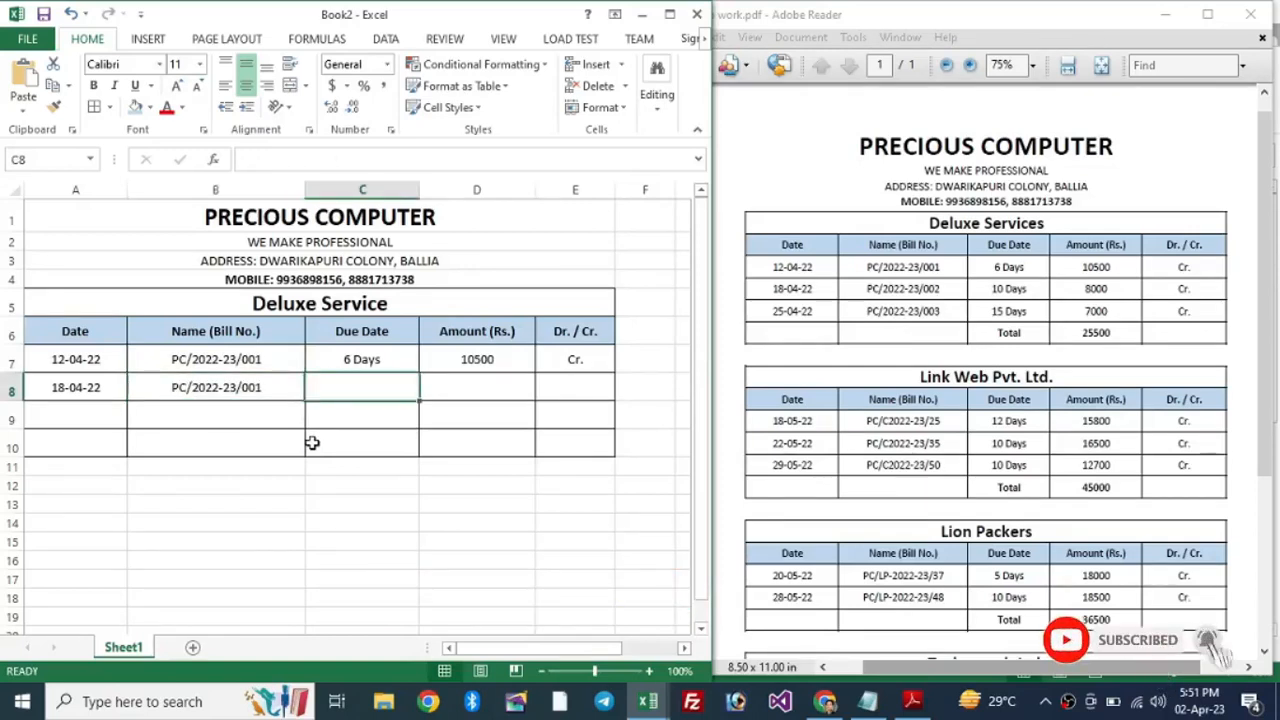
{"action": "key", "text": "ctrl+d"}
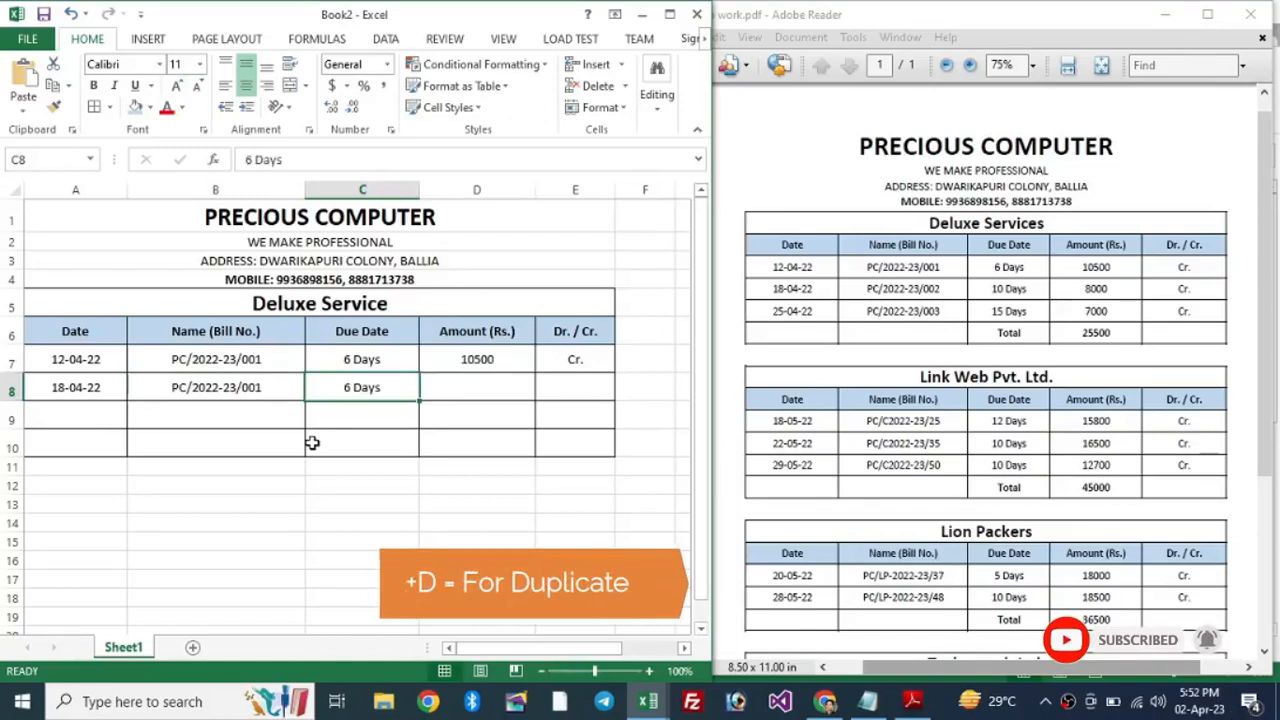
{"action": "key", "text": "Left"}
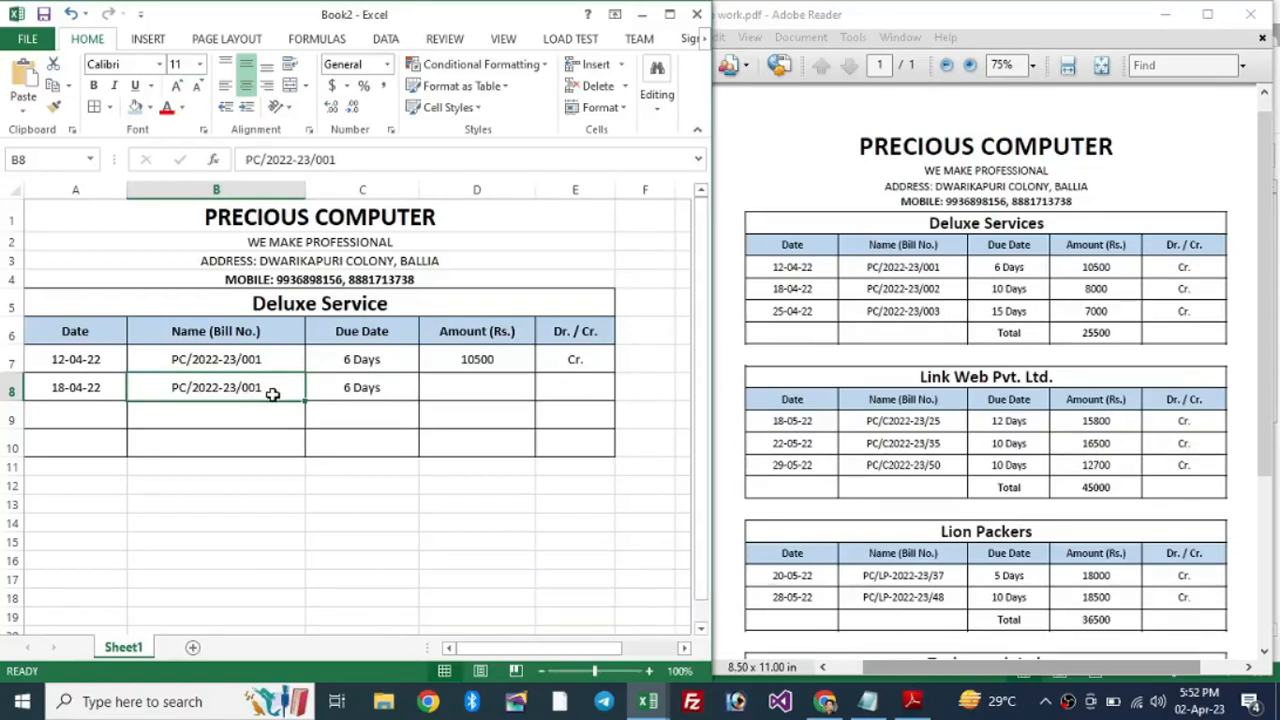
{"action": "key", "text": "F2"}
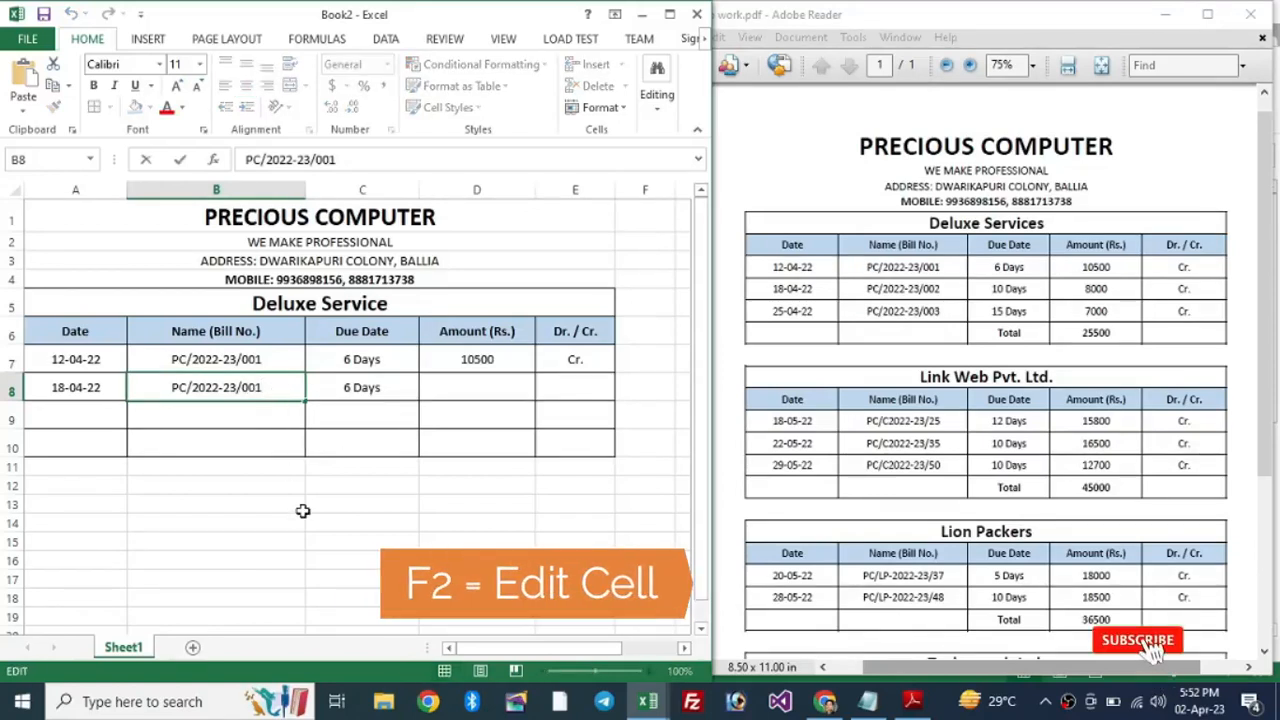
{"action": "key", "text": "BackSpace"}
{"action": "type", "text": "2"}
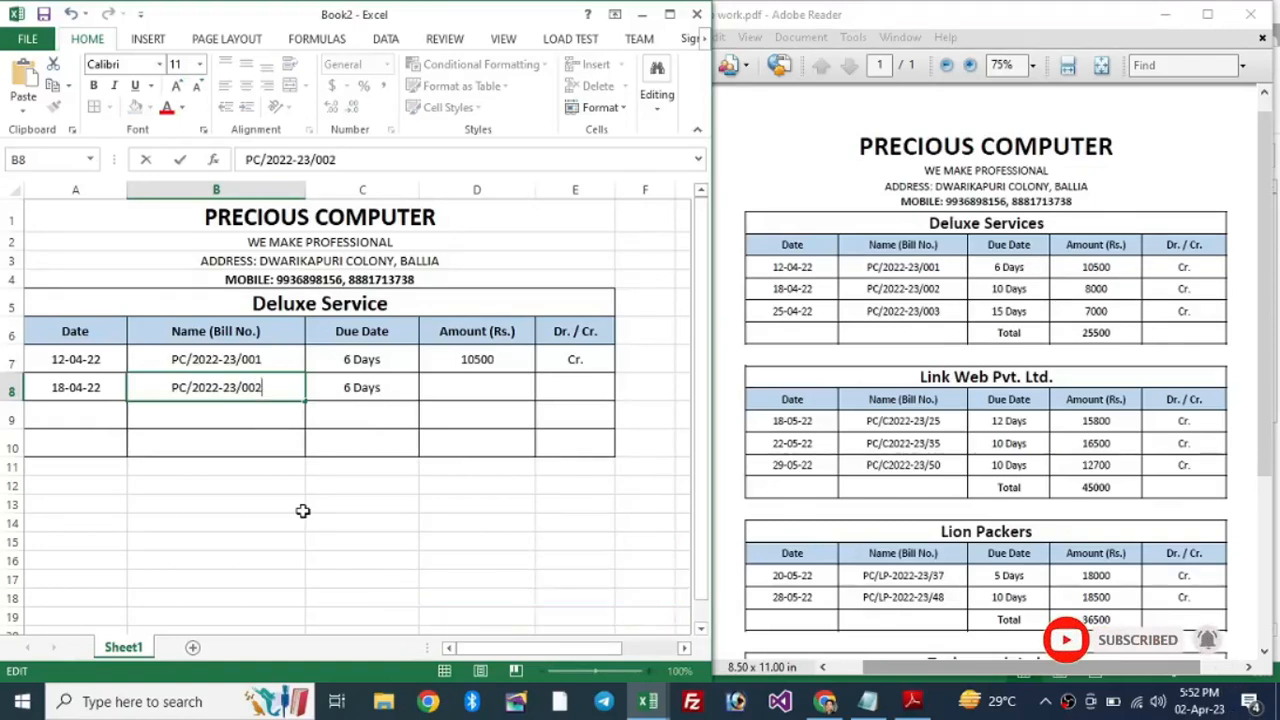
{"action": "key", "text": "Tab"}
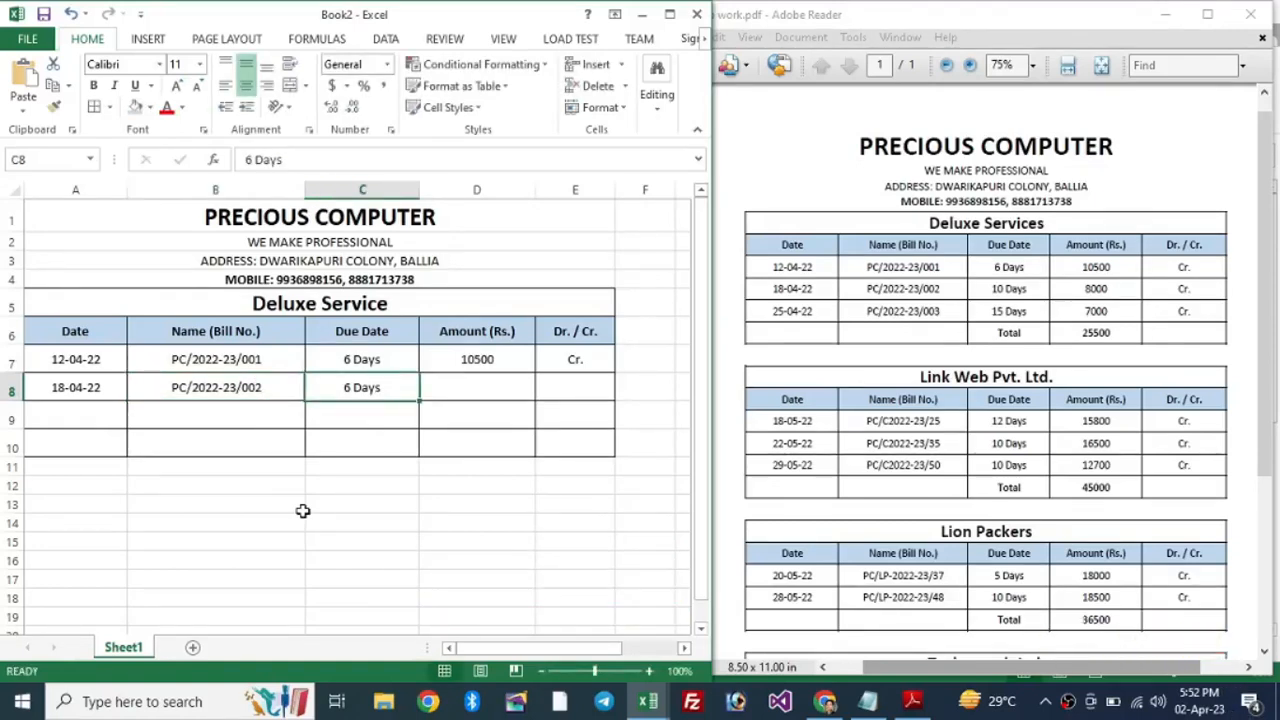
Step: Finish row 8 with 10 Days, 8000 and Cr. copied down
{"action": "key", "text": "F2"}
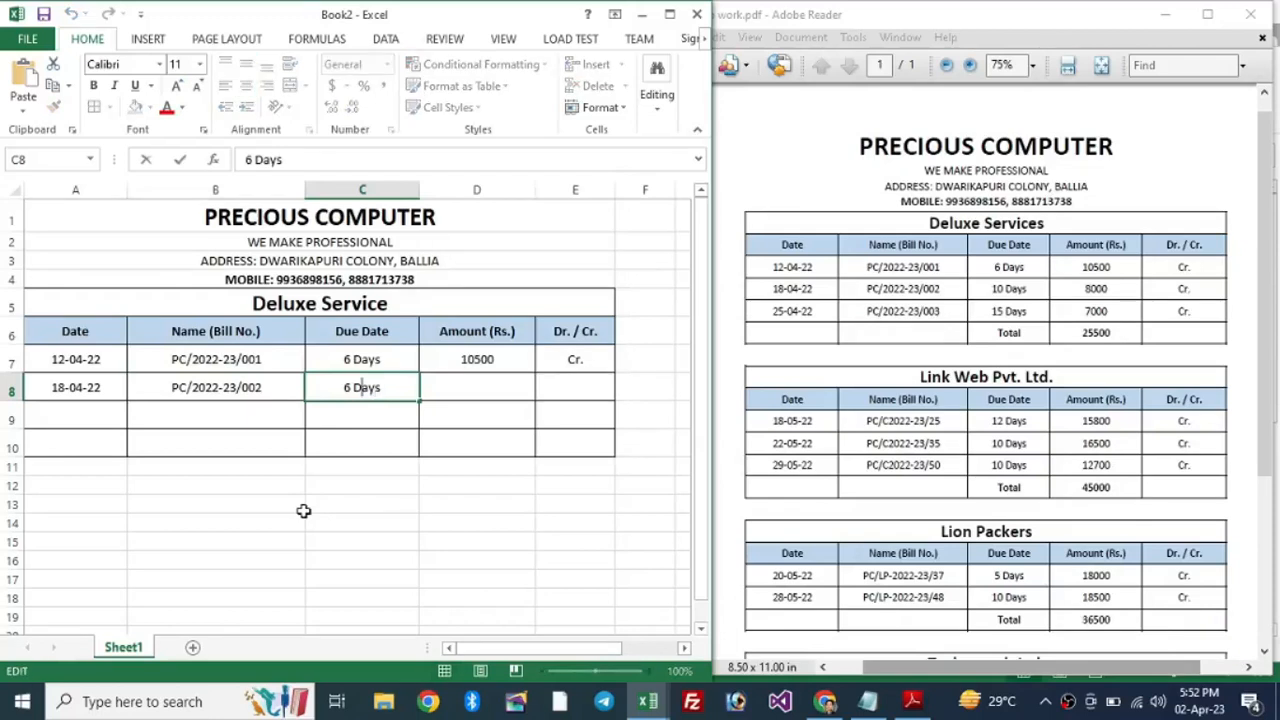
{"action": "key", "text": "shift+Right"}
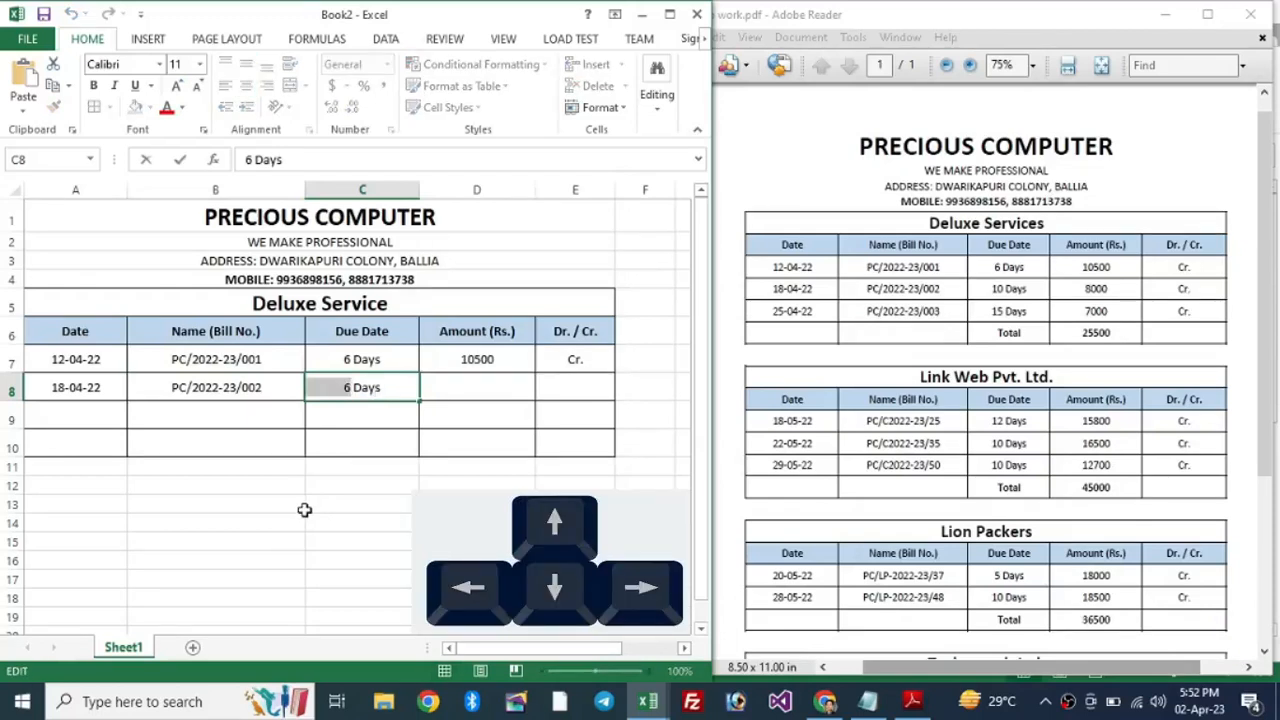
{"action": "type", "text": "10"}
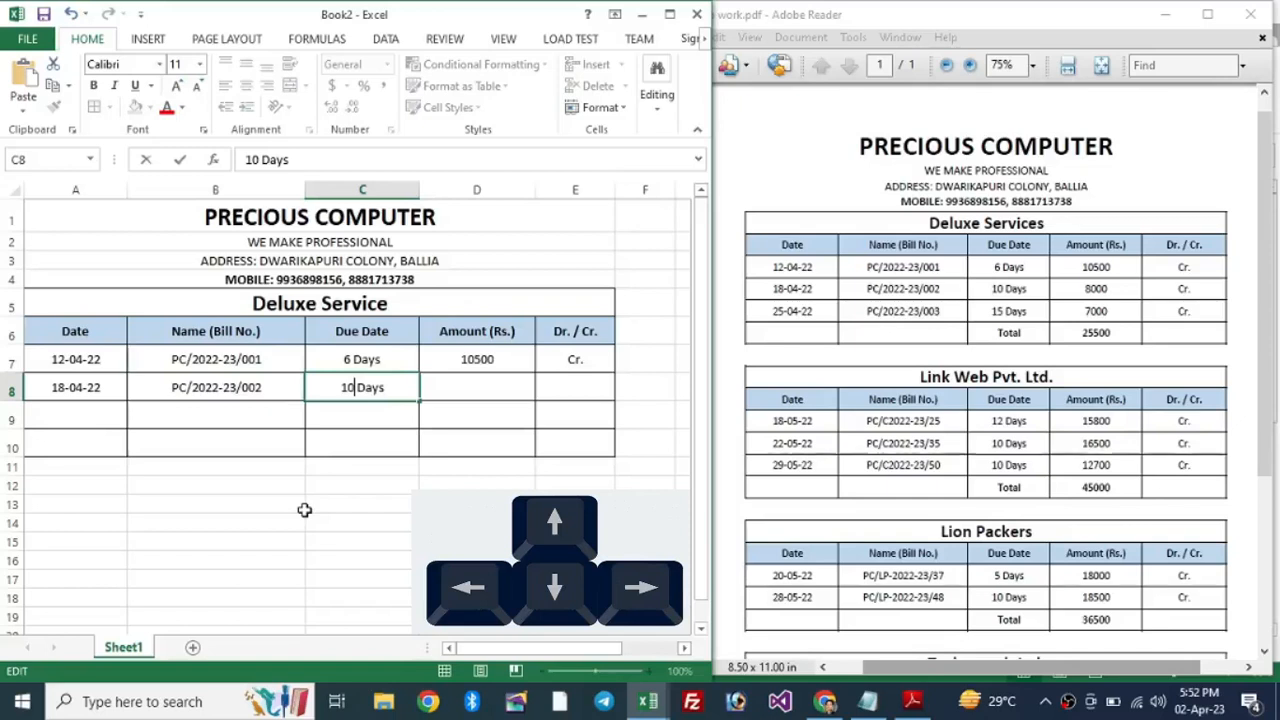
{"action": "key", "text": "Tab"}
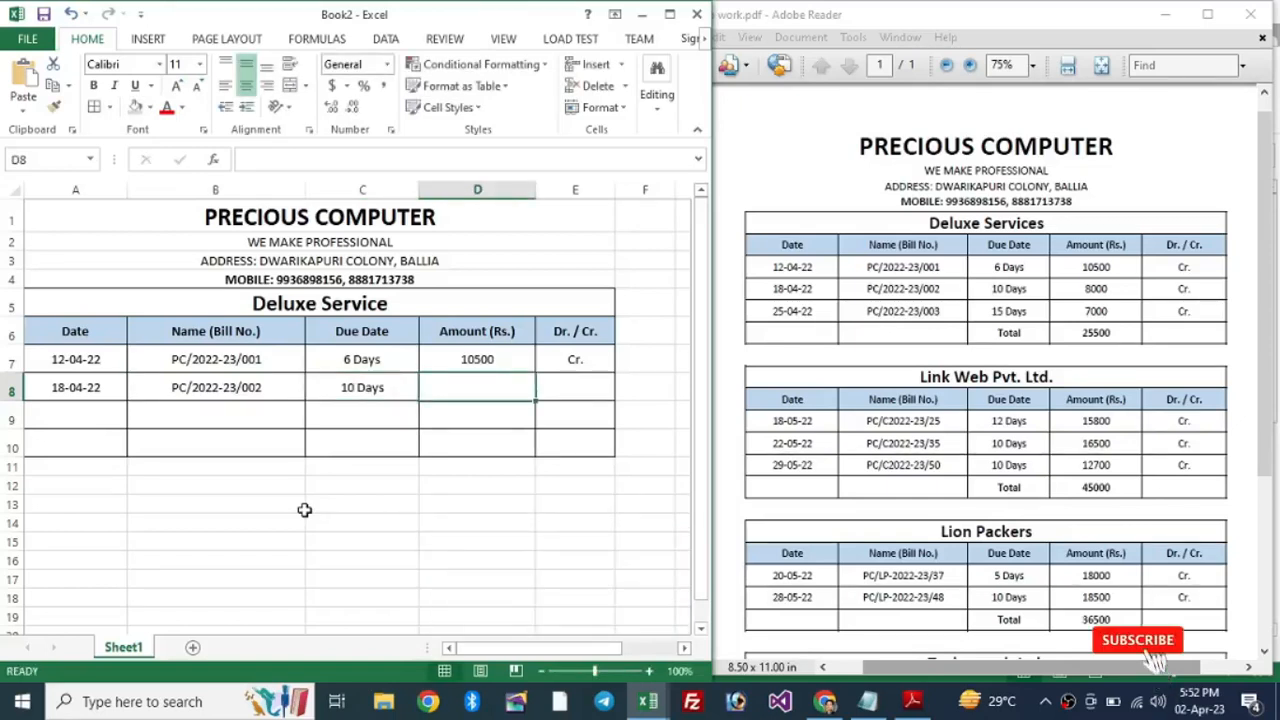
{"action": "type", "text": "8000"}
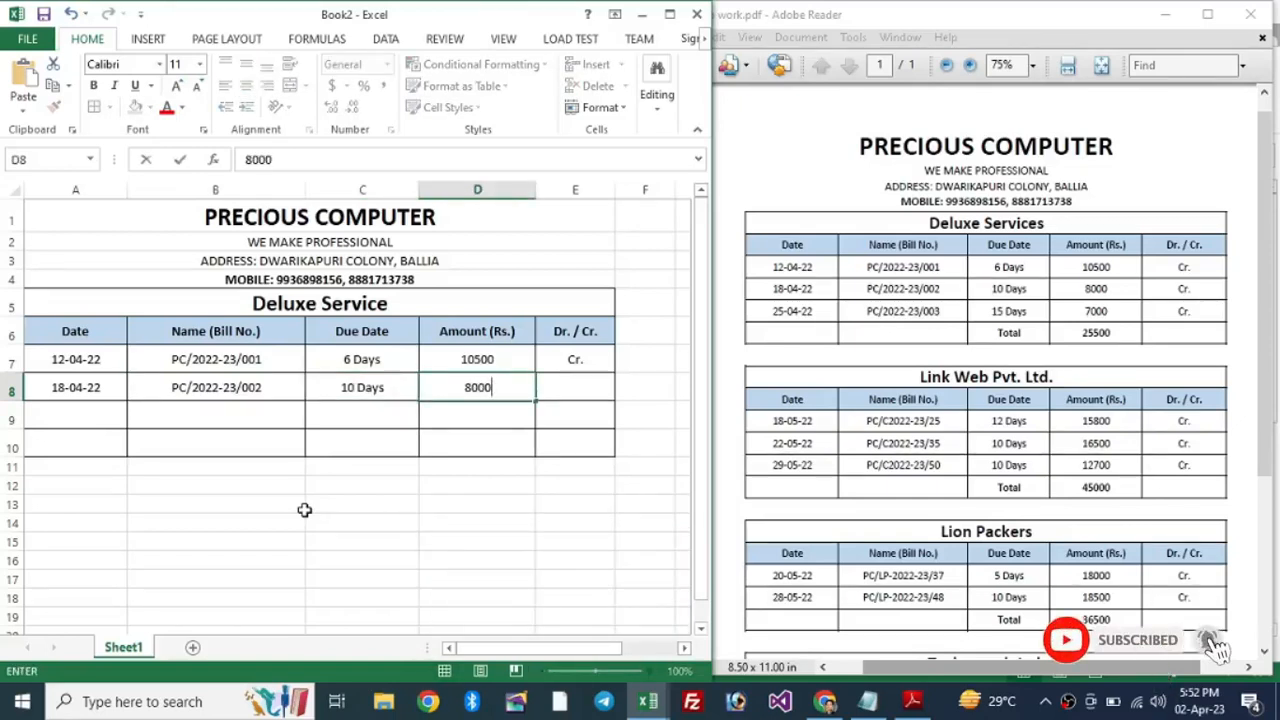
{"action": "key", "text": "Tab"}
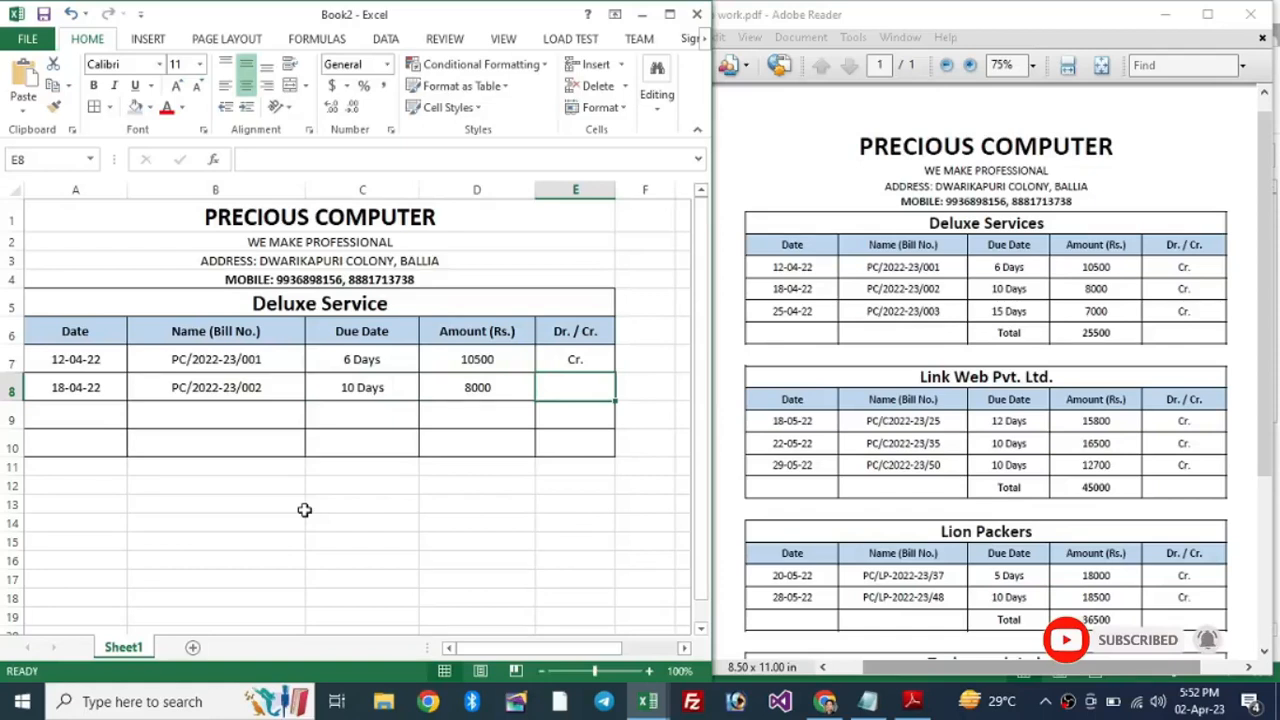
{"action": "key", "text": "ctrl+d"}
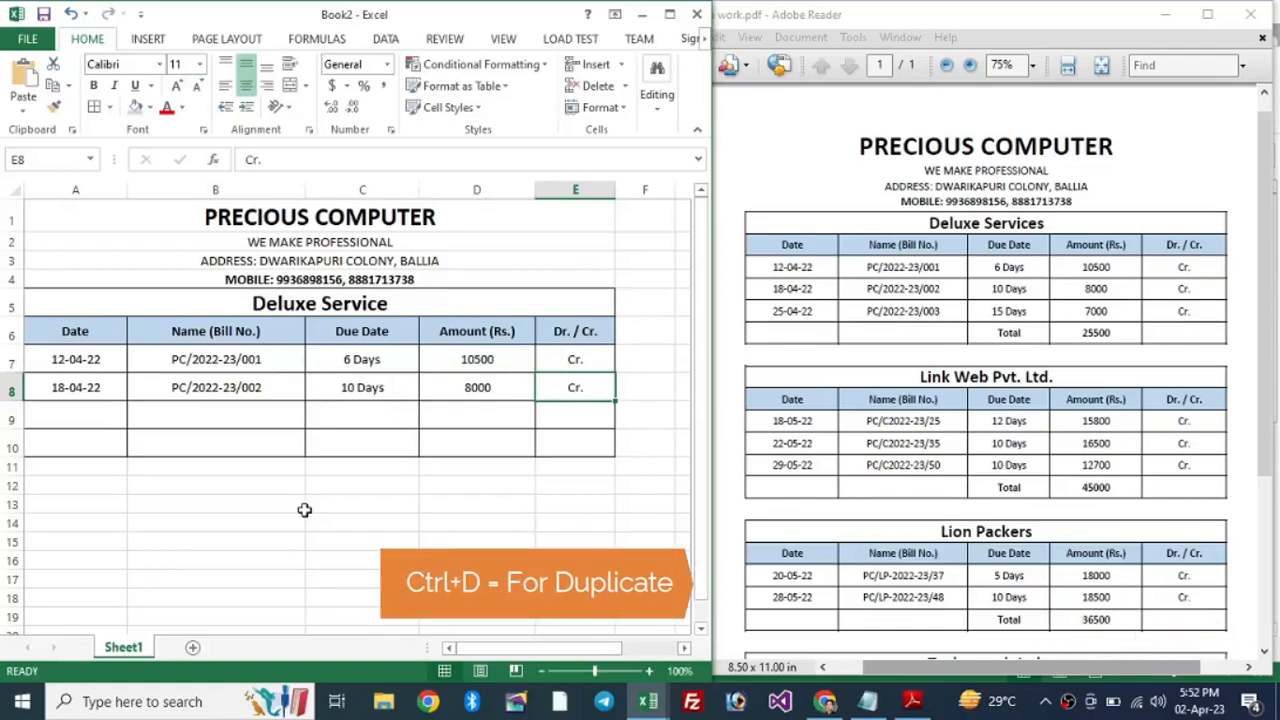
Step: Enter 25-04-22 in A9 and fill down B9, editing it to PC/2022-23/003
{"action": "key", "text": "Down"}
{"action": "key", "text": "Left"}
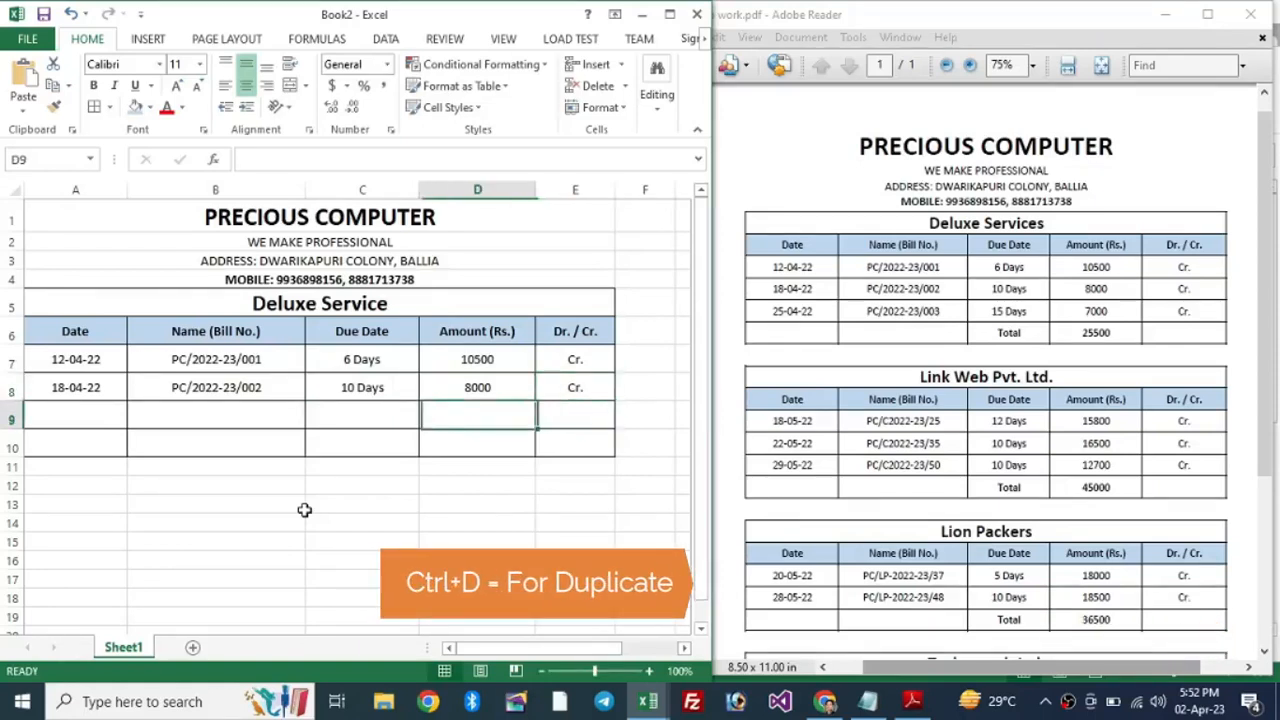
{"action": "key", "text": "Left"}
{"action": "key", "text": "Left"}
{"action": "key", "text": "Left"}
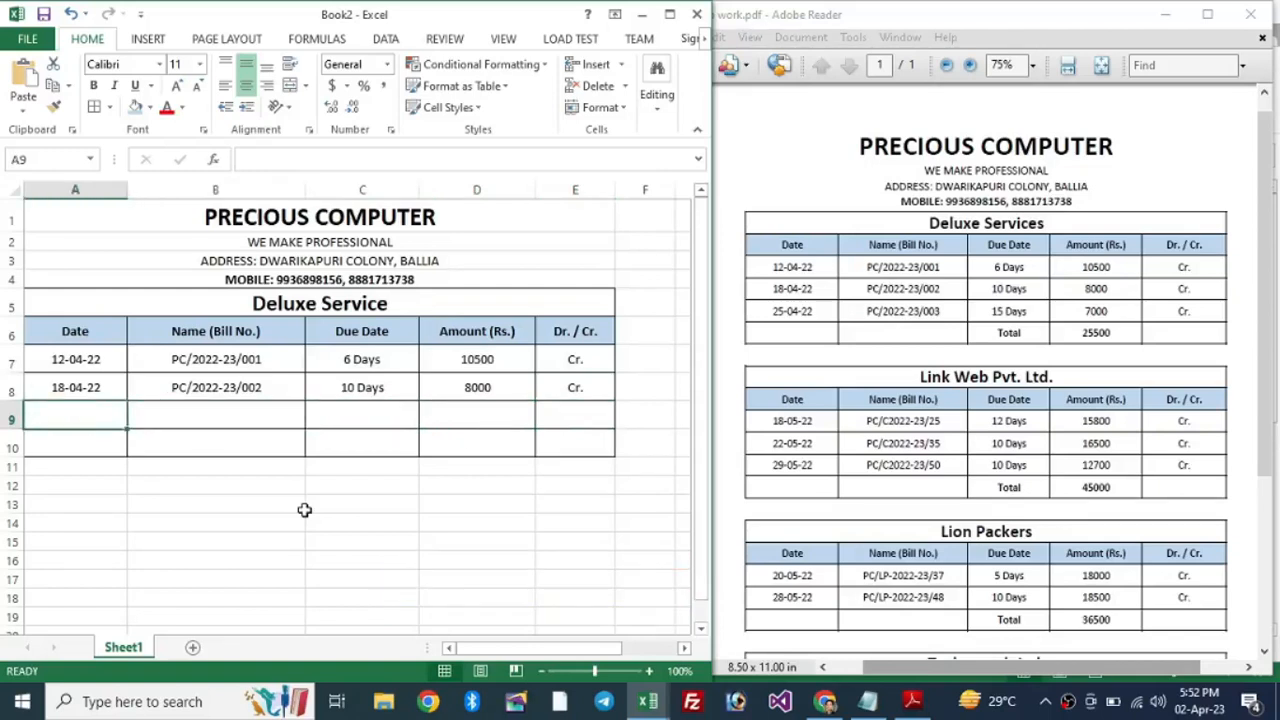
{"action": "type", "text": "25-4-22"}
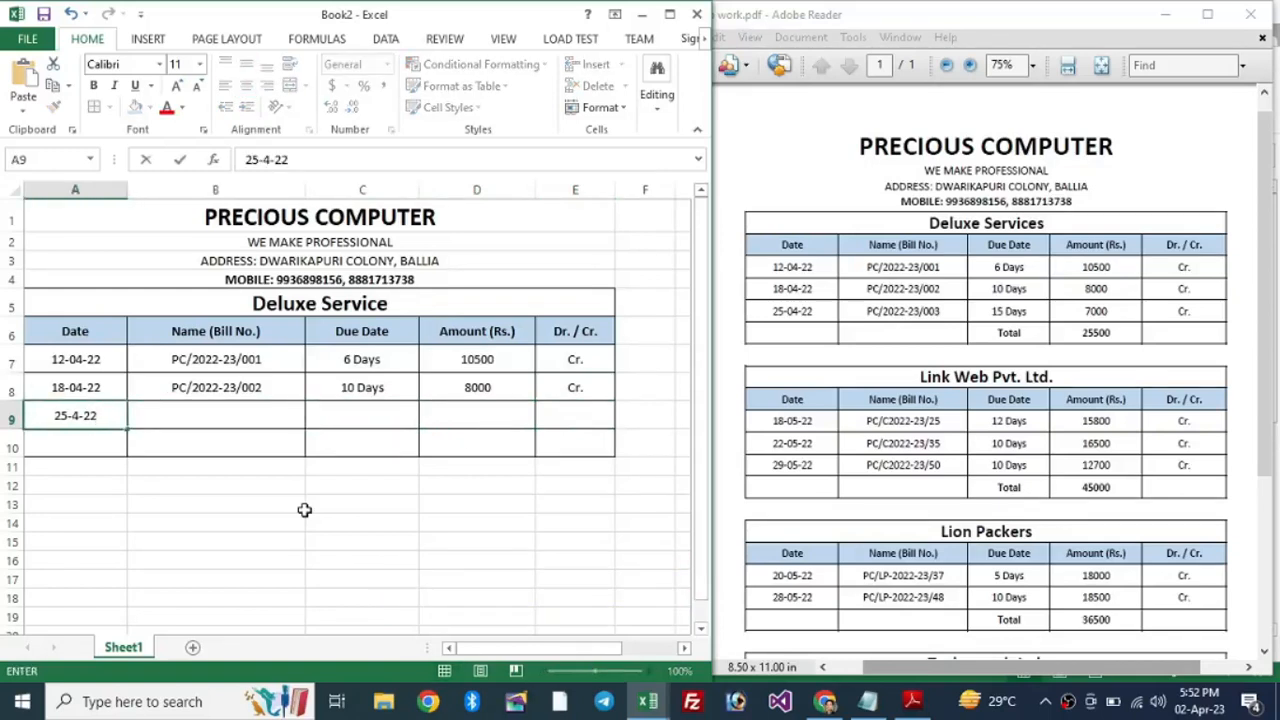
{"action": "key", "text": "Tab"}
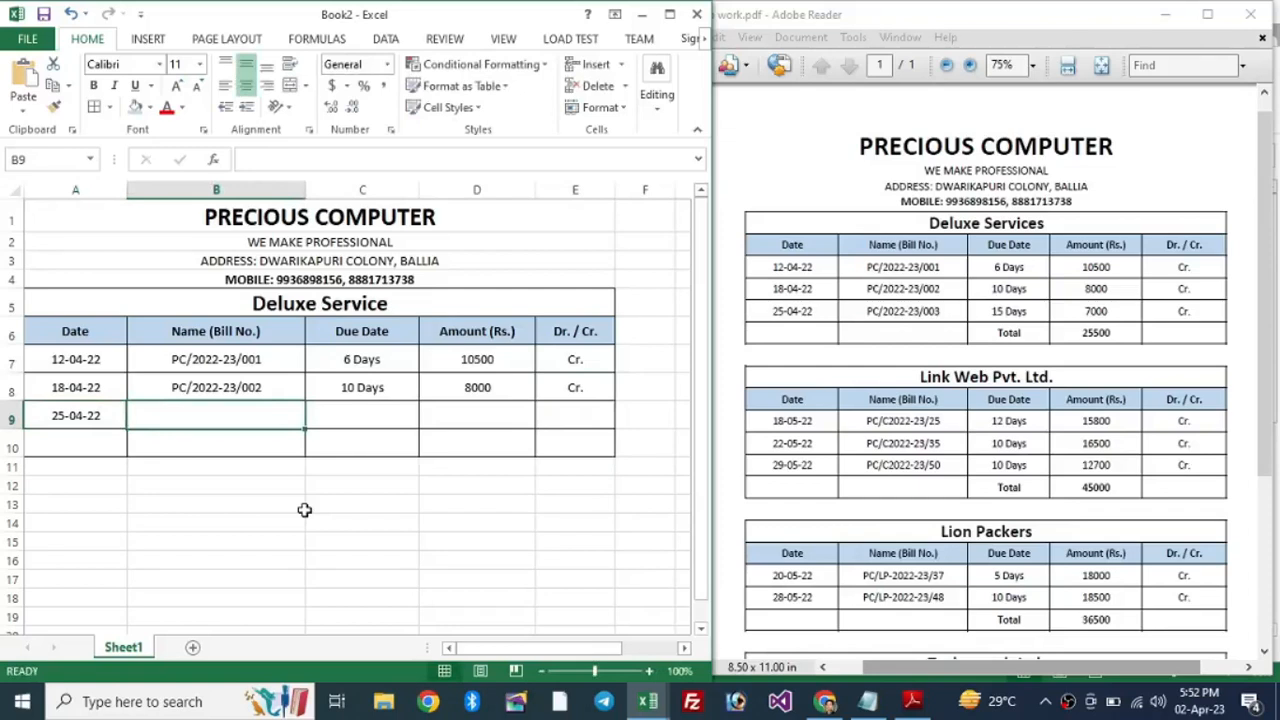
{"action": "key", "text": "ctrl+d"}
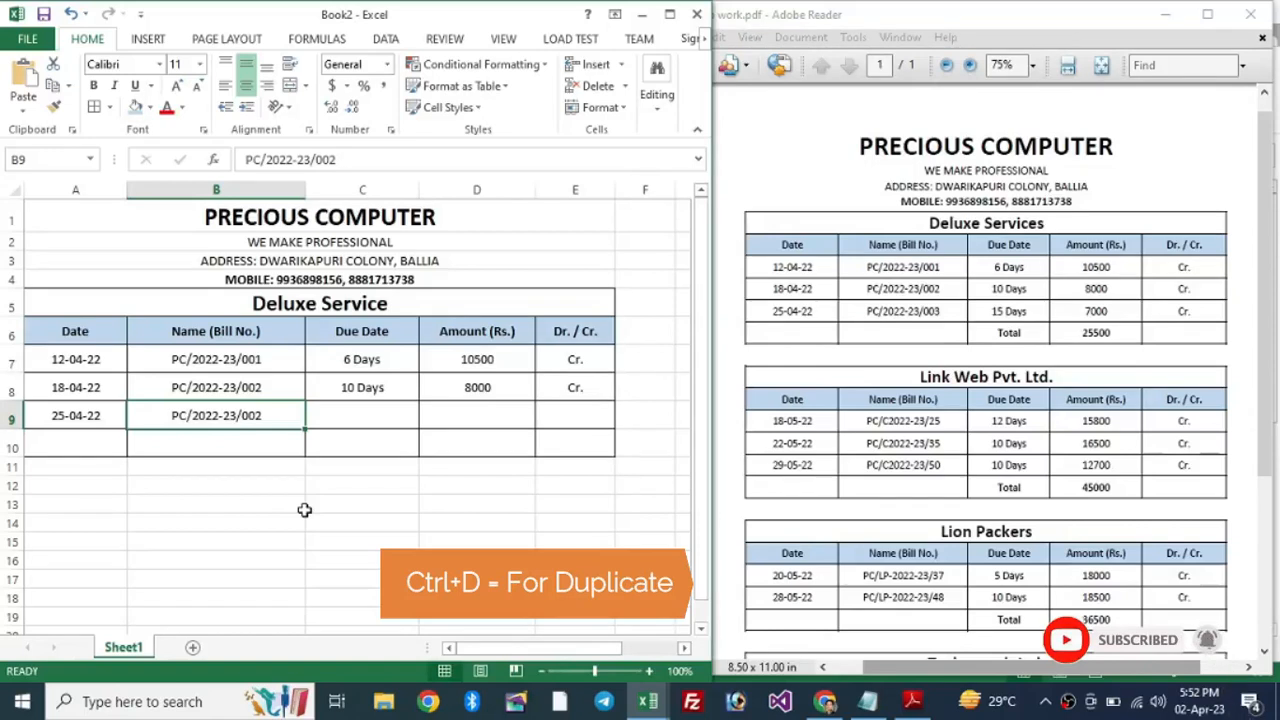
{"action": "key", "text": "F2"}
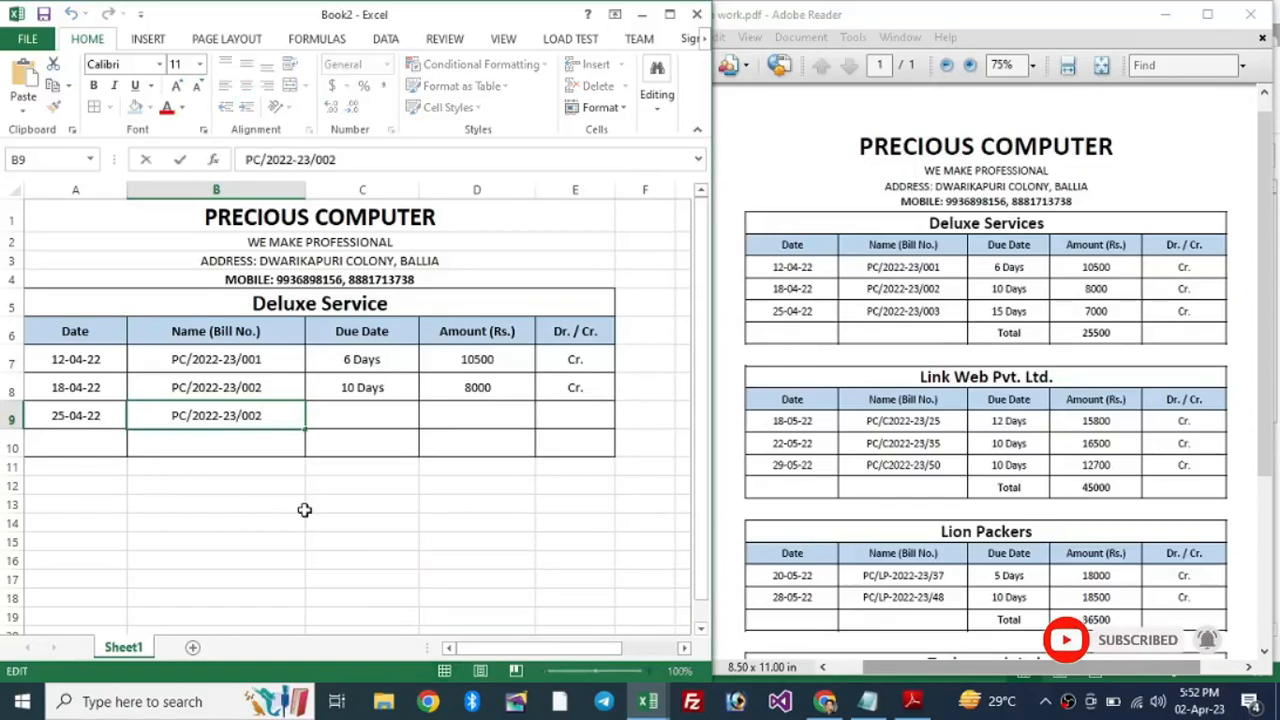
{"action": "key", "text": "BackSpace"}
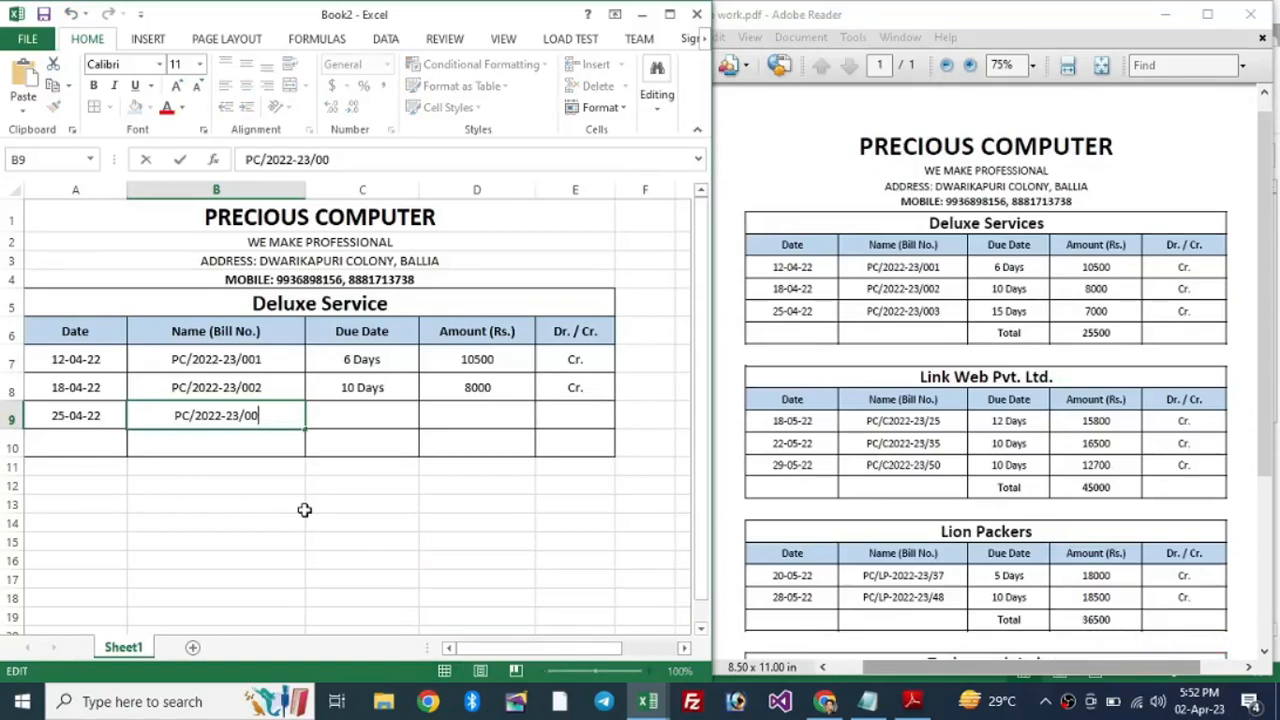
{"action": "type", "text": "3"}
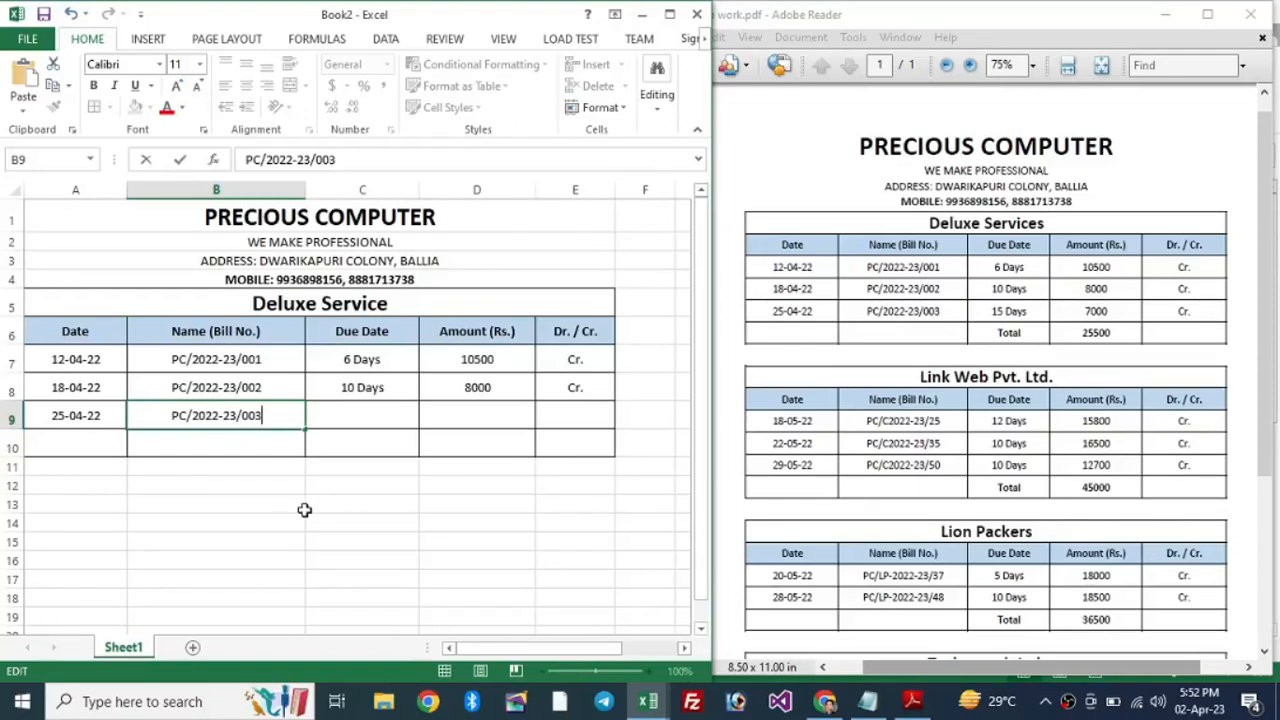
{"action": "key", "text": "Tab"}
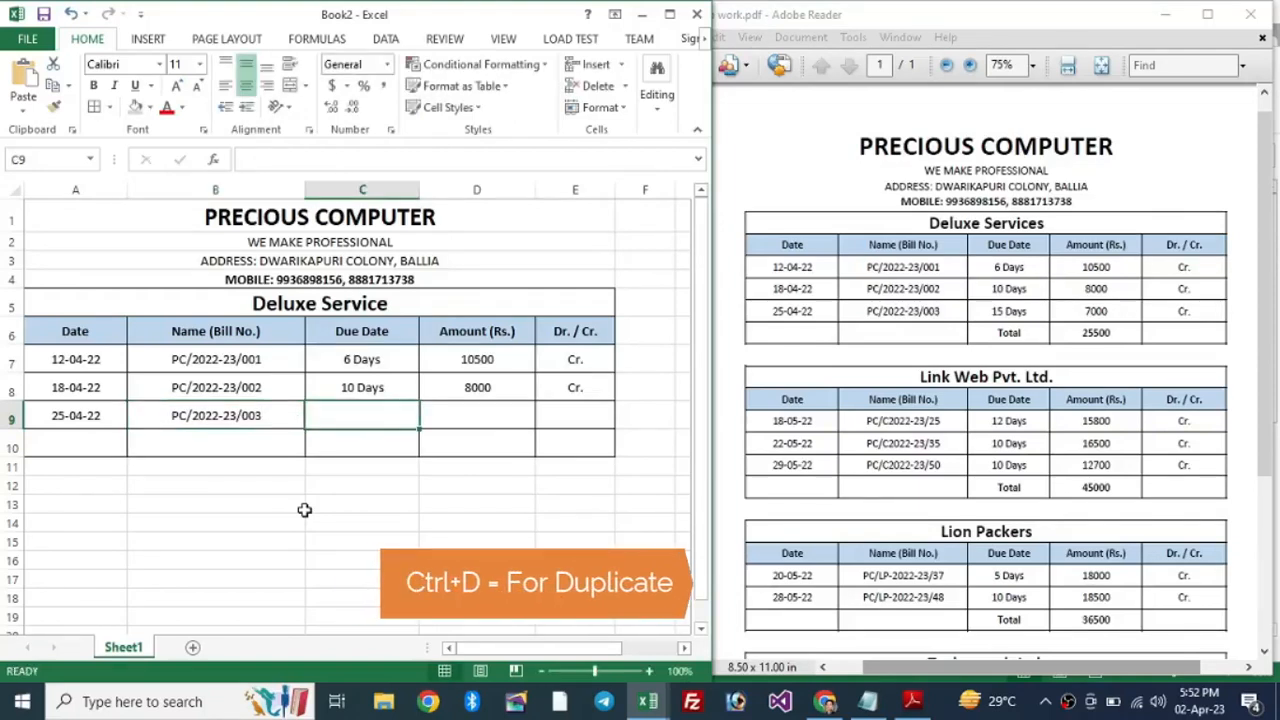
Step: Set row 9's due date to 15 Days and amount to 7000
{"action": "key", "text": "ctrl+d"}
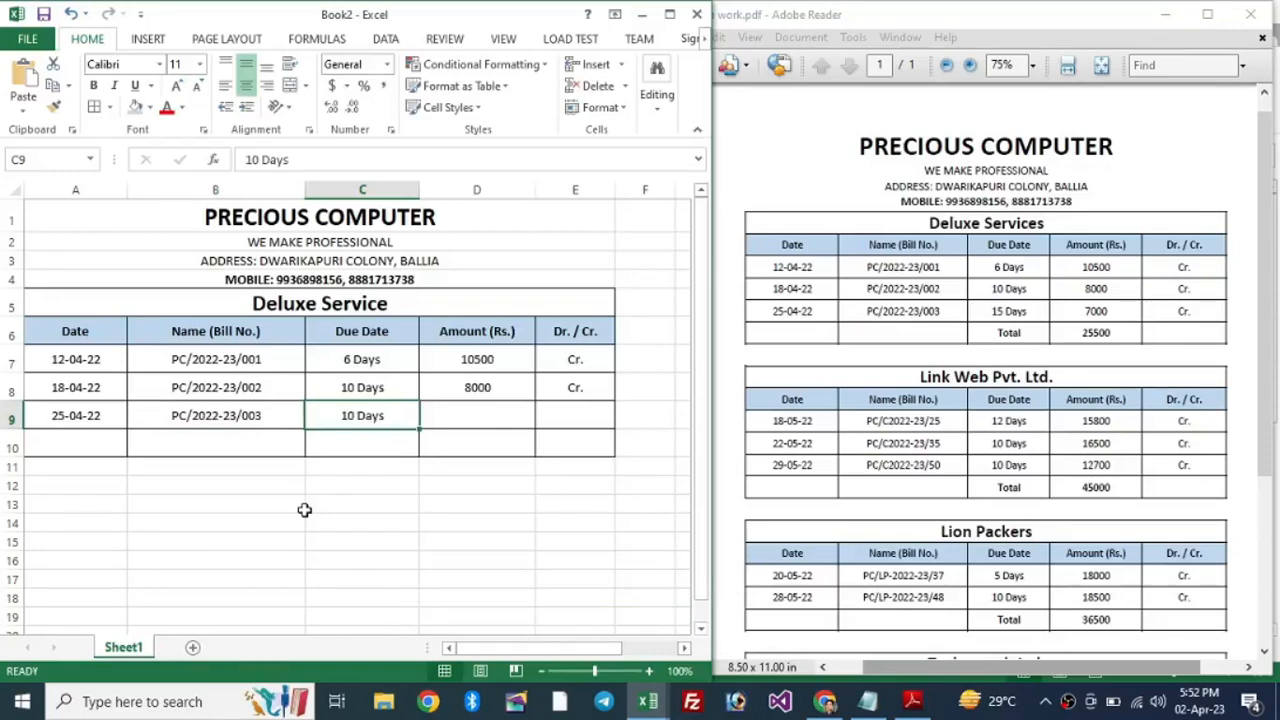
{"action": "key", "text": "F2"}
{"action": "key", "text": "Left"}
{"action": "key", "text": "Left"}
{"action": "key", "text": "Left"}
{"action": "key", "text": "Left"}
{"action": "key", "text": "Left"}
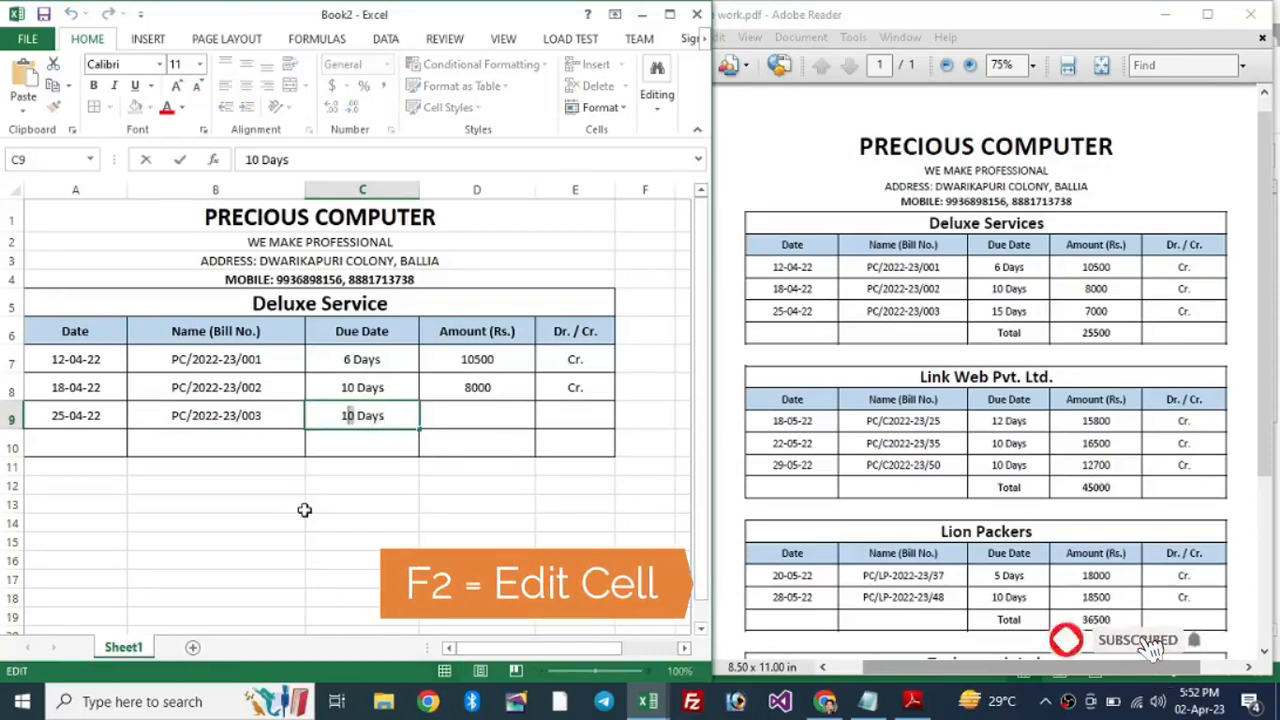
{"action": "key", "text": "BackSpace"}
{"action": "type", "text": "5"}
{"action": "key", "text": "Tab"}
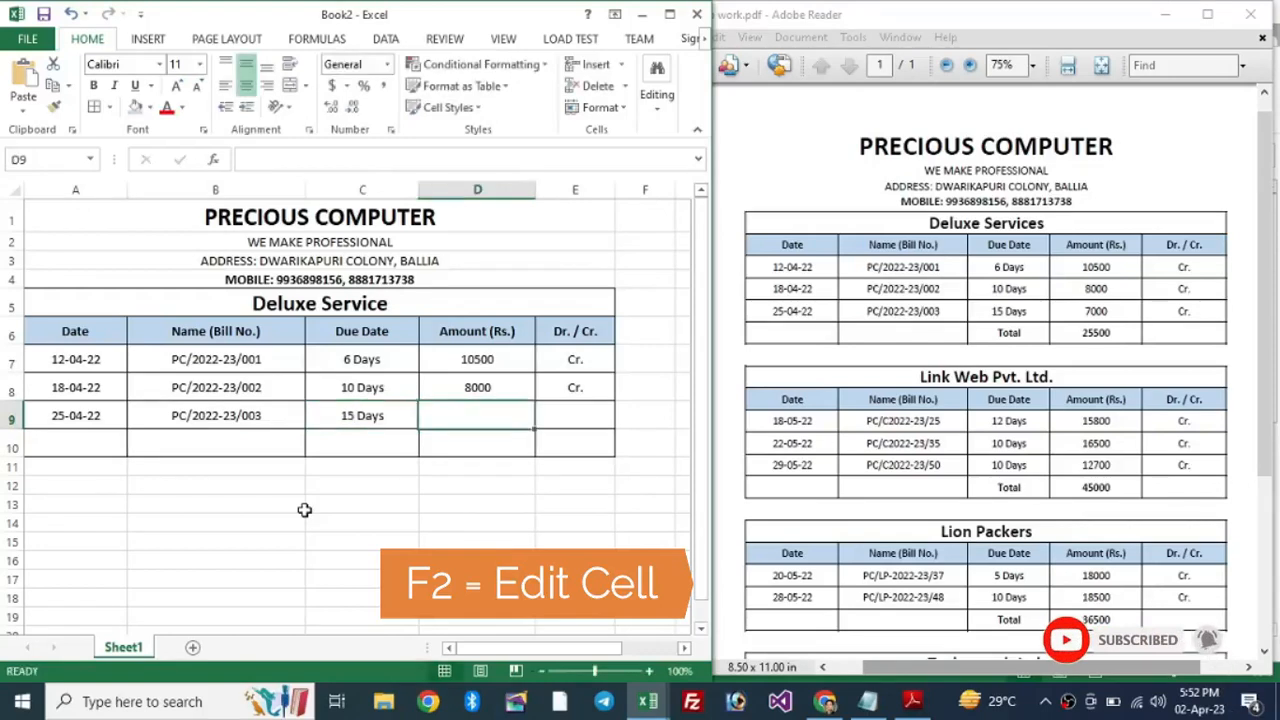
{"action": "type", "text": "700"}
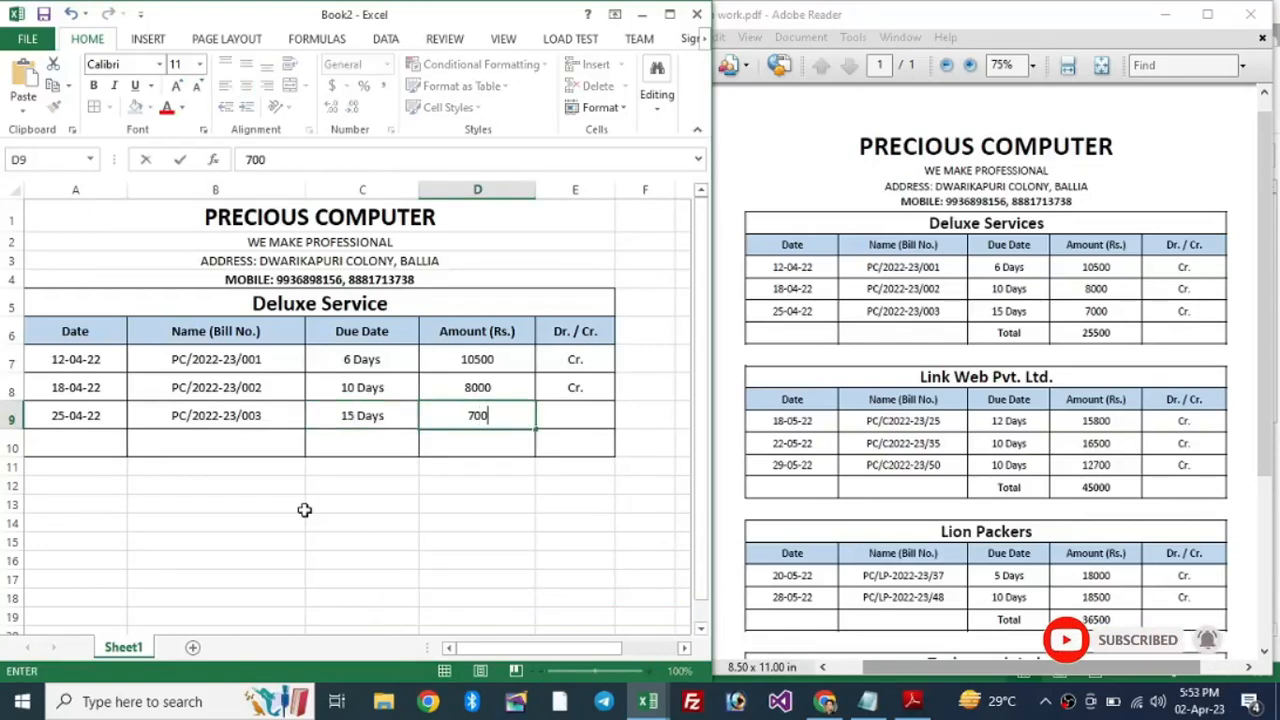
{"action": "type", "text": "0"}
{"action": "key", "text": "Tab"}
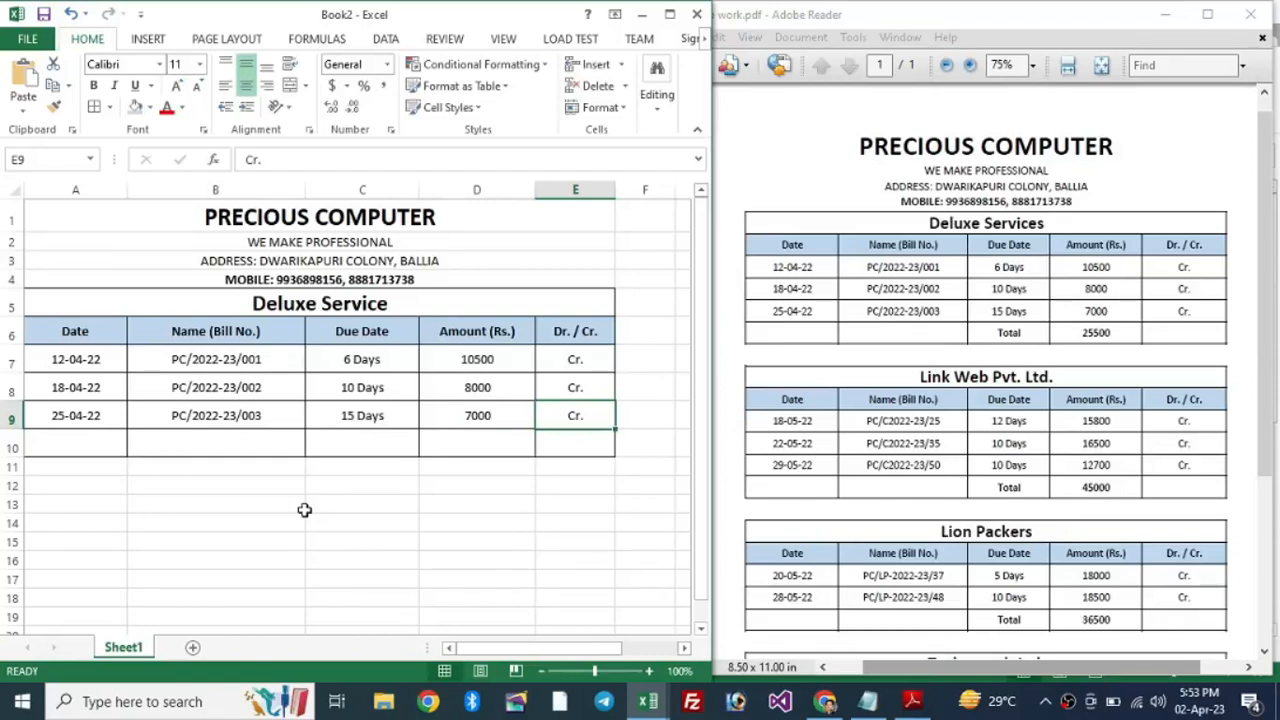
{"action": "key", "text": "Left"}
{"action": "key", "text": "Left"}
{"action": "key", "text": "Left"}
{"action": "key", "text": "Left"}
{"action": "key", "text": "Right"}
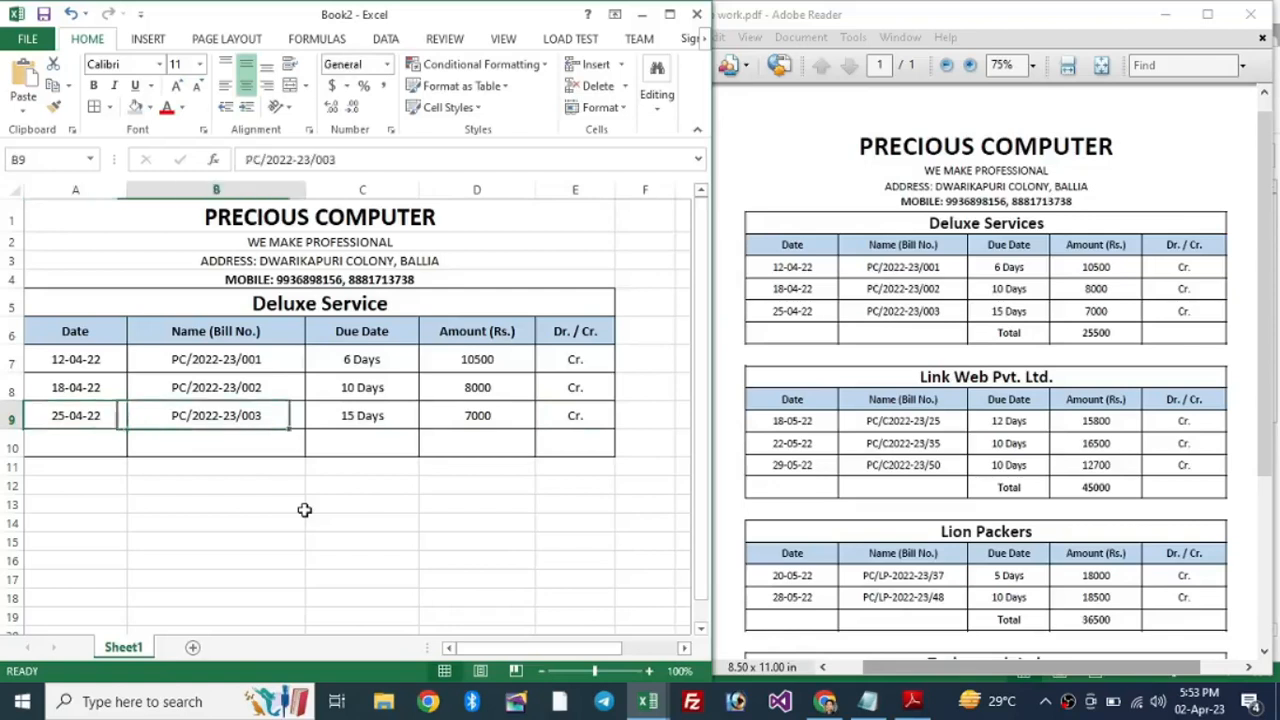
{"action": "key", "text": "Right"}
{"action": "key", "text": "Right"}
{"action": "key", "text": "Down"}
{"action": "key", "text": "Left"}
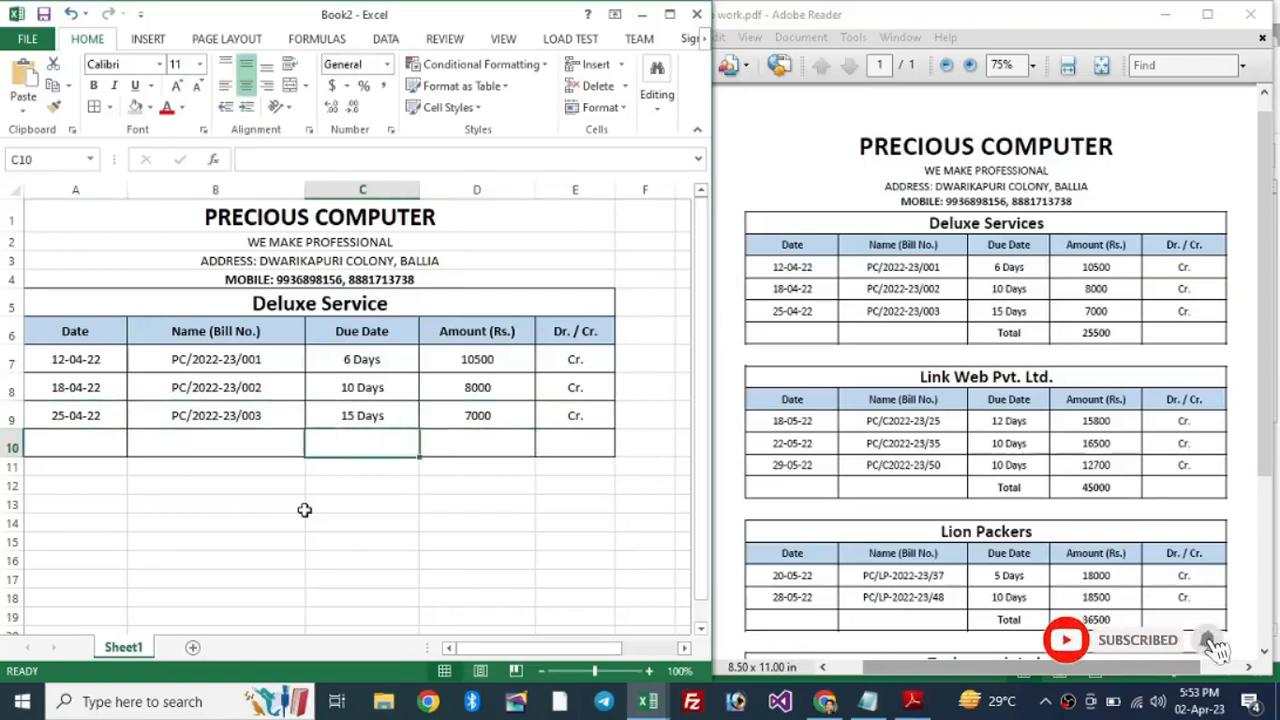
Step: Add Total in C10 with =SUM(D7:D9) giving 25500, both in bold
{"action": "type", "text": "t"}
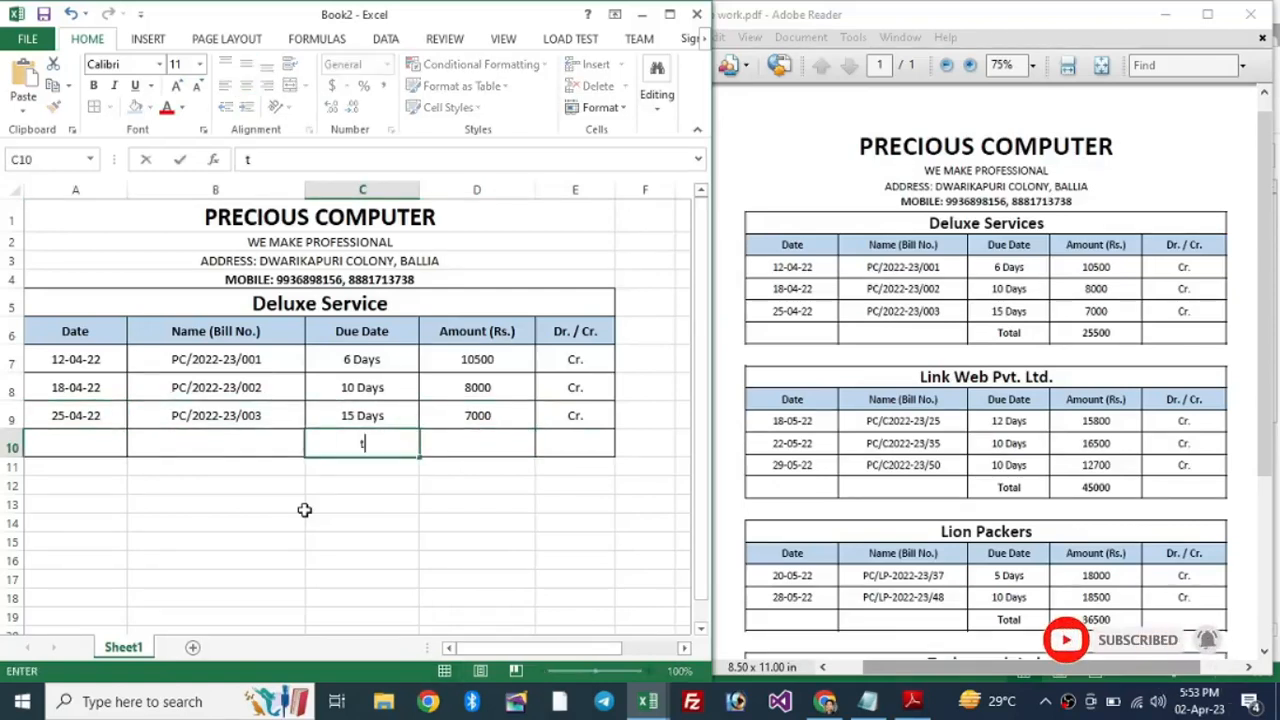
{"action": "type", "text": "Total"}
{"action": "key", "text": "Tab"}
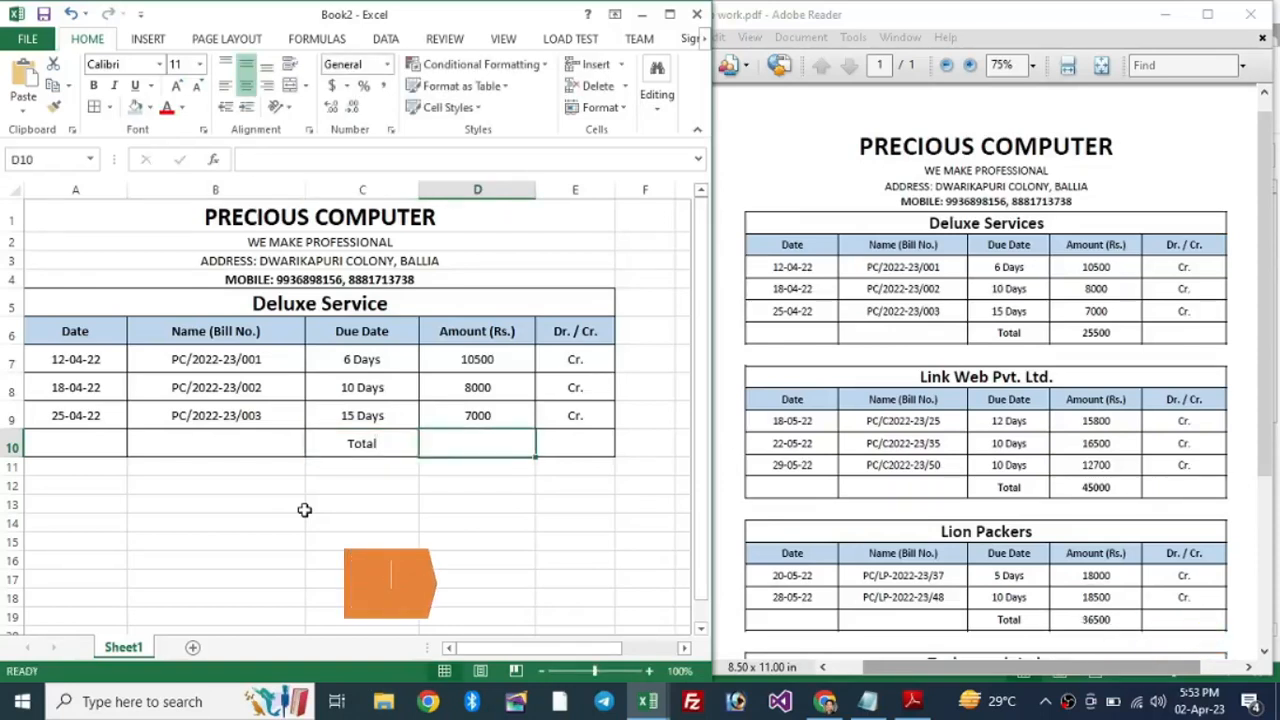
{"action": "key", "text": "alt+equal"}
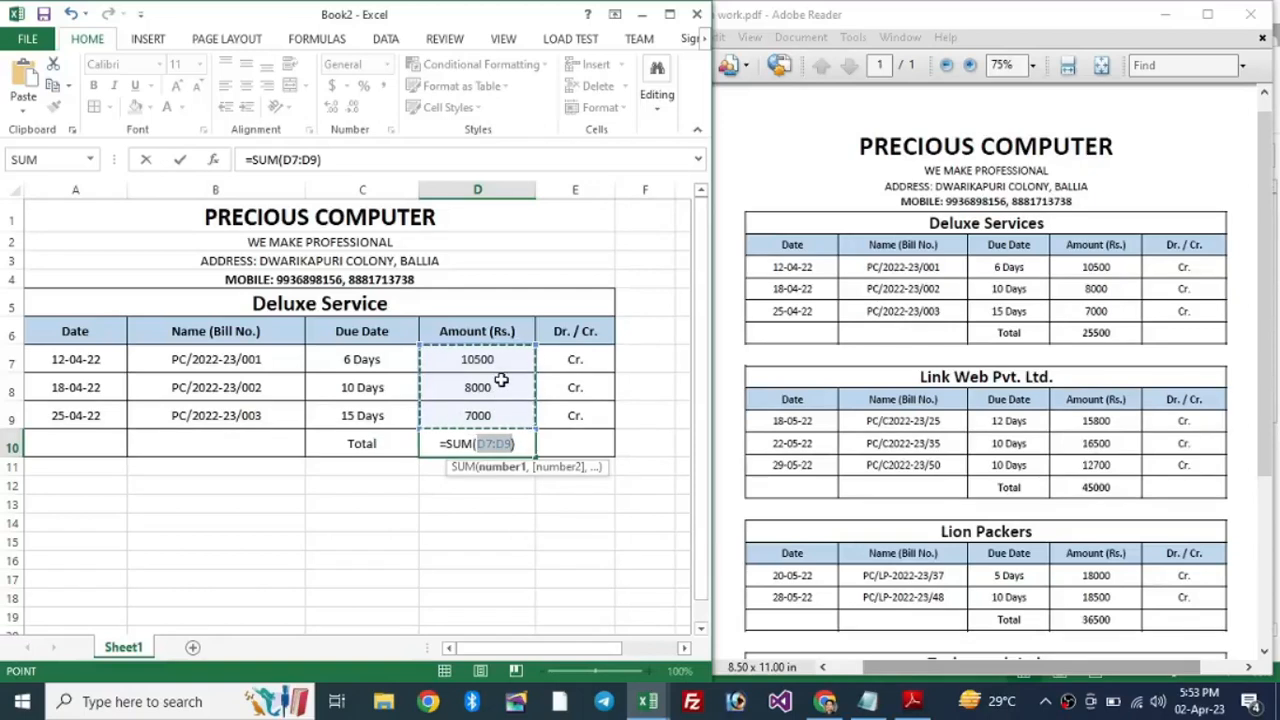
{"action": "key", "text": "Return"}
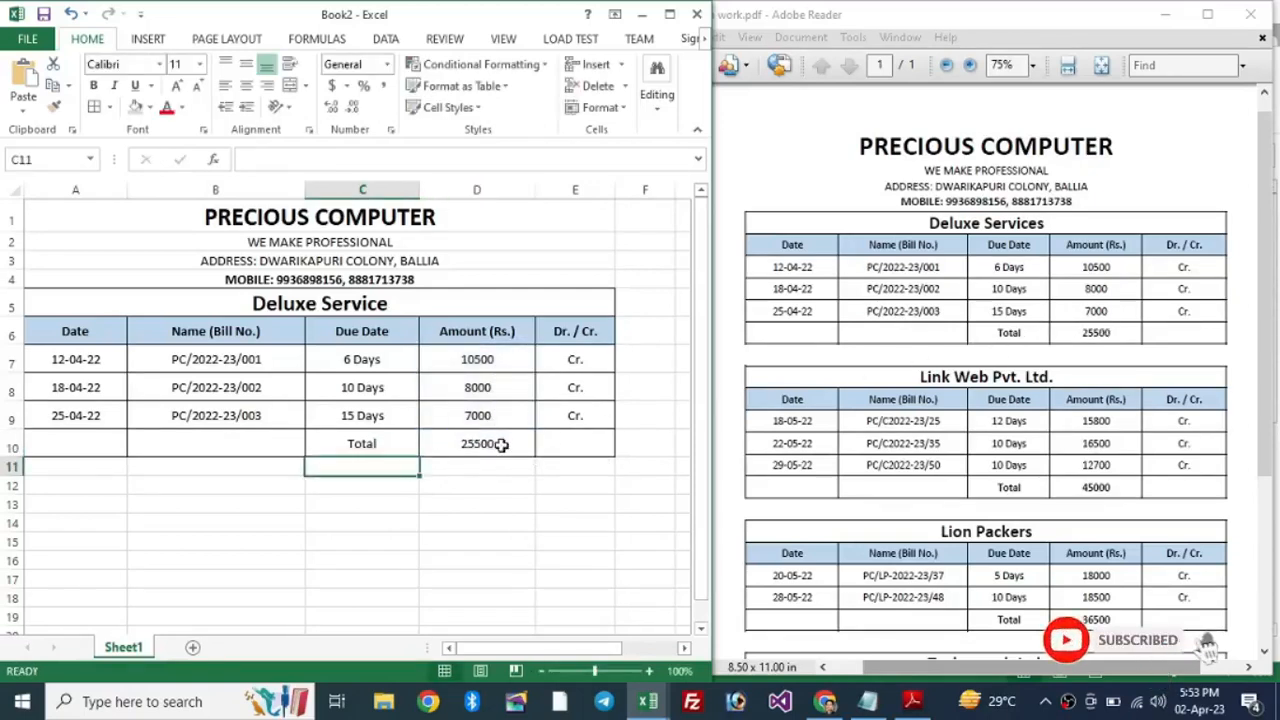
{"action": "left_click_drag", "start_coordinate": [362, 444], "coordinate": [471, 445]}
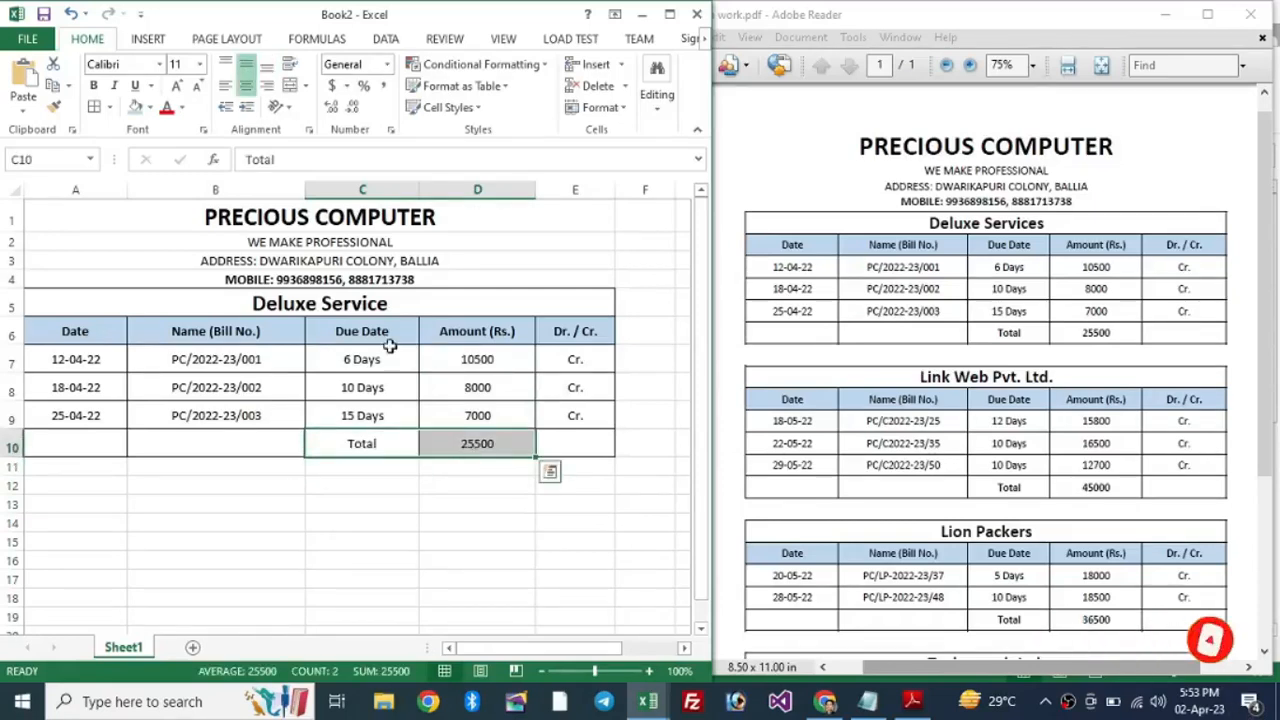
{"action": "left_click", "coordinate": [95, 86]}
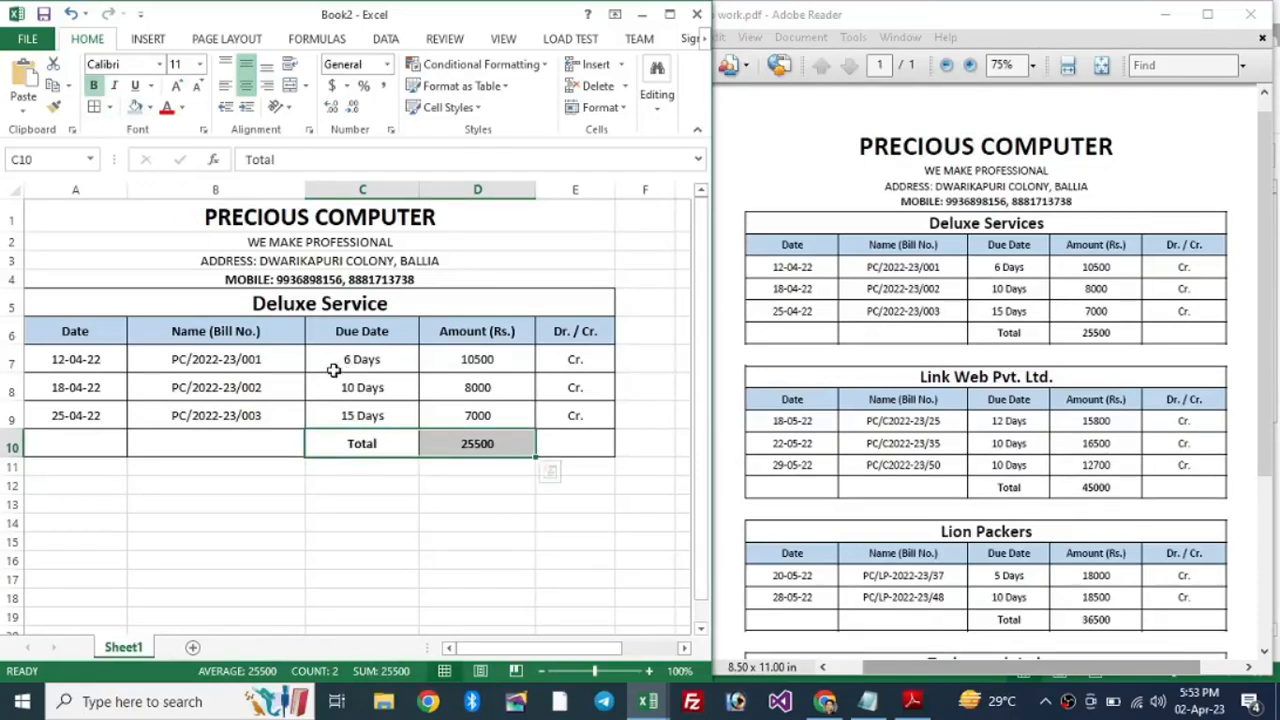
{"action": "left_click", "coordinate": [447, 486]}
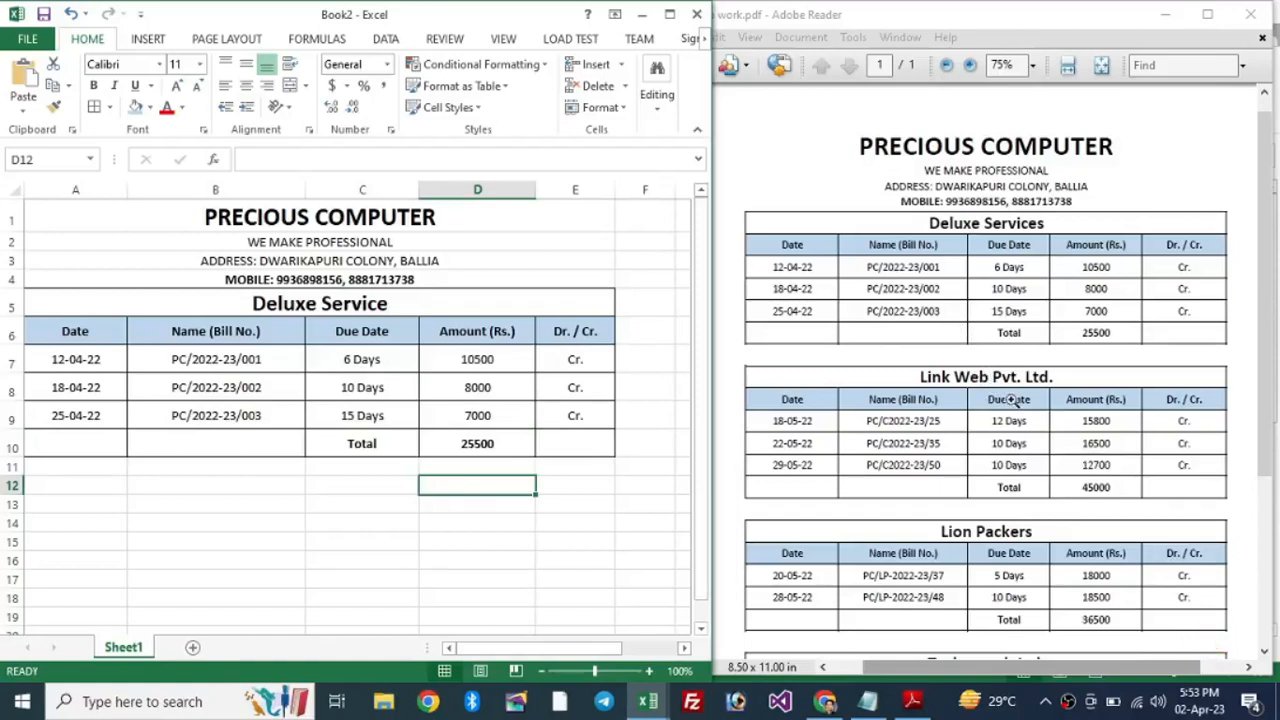
Step: Copy the Deluxe Service table and paste it starting at row 12
{"action": "scroll", "coordinate": [1034, 386], "scroll_direction": "down", "scroll_amount": 2}
{"action": "scroll", "coordinate": [1028, 390], "scroll_direction": "up", "scroll_amount": 2}
{"action": "left_click", "coordinate": [264, 360]}
{"action": "left_click_drag", "start_coordinate": [291, 300], "coordinate": [280, 450]}
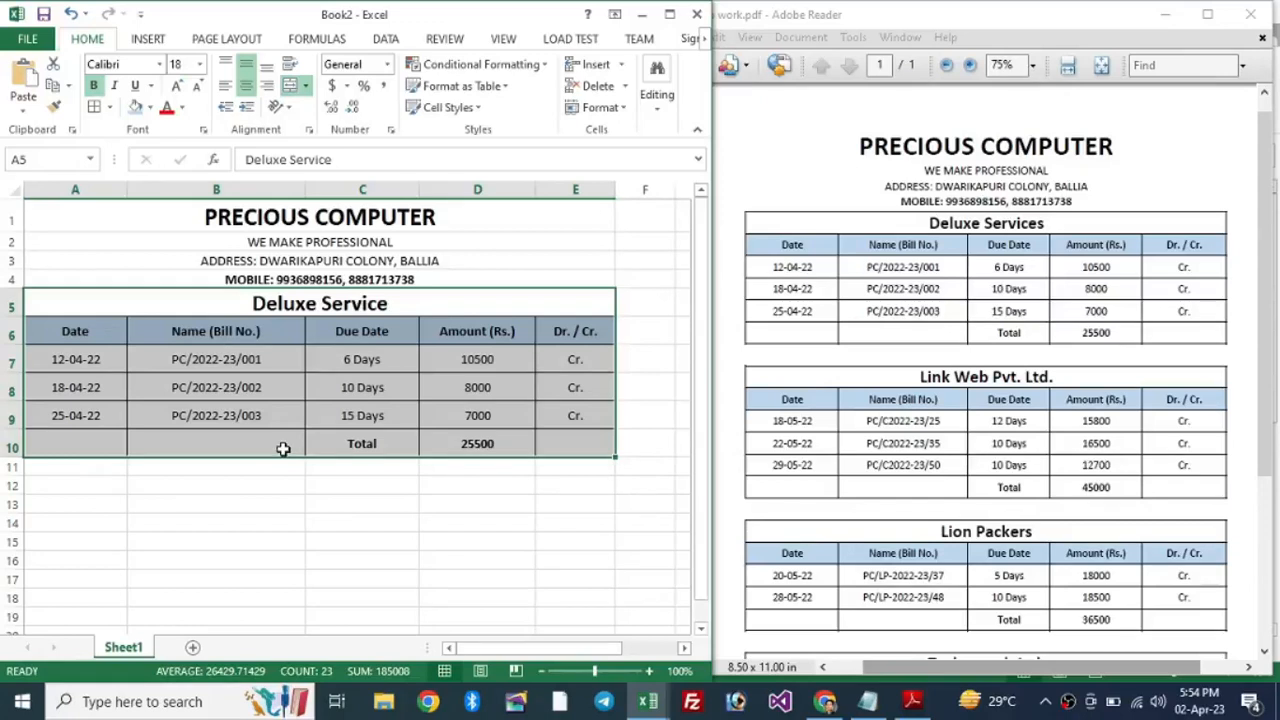
{"action": "key", "text": "ctrl+c"}
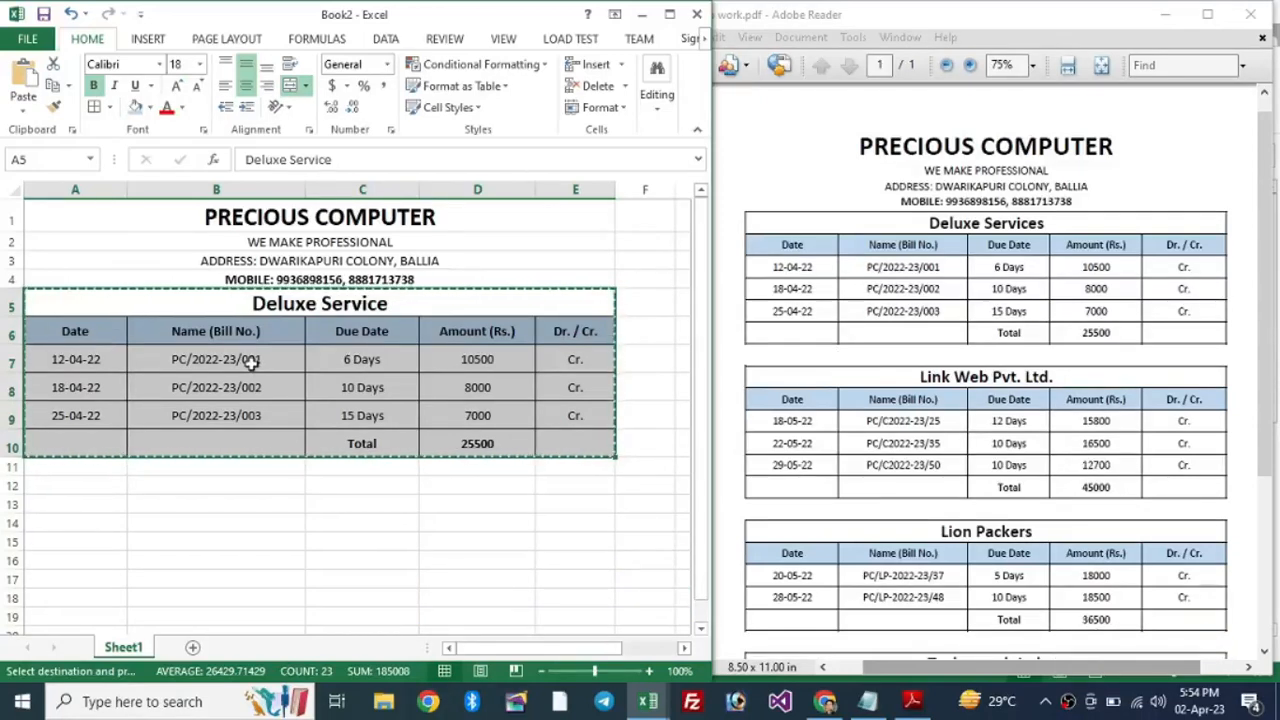
{"action": "left_click", "coordinate": [72, 467]}
{"action": "key", "text": "shift+space"}
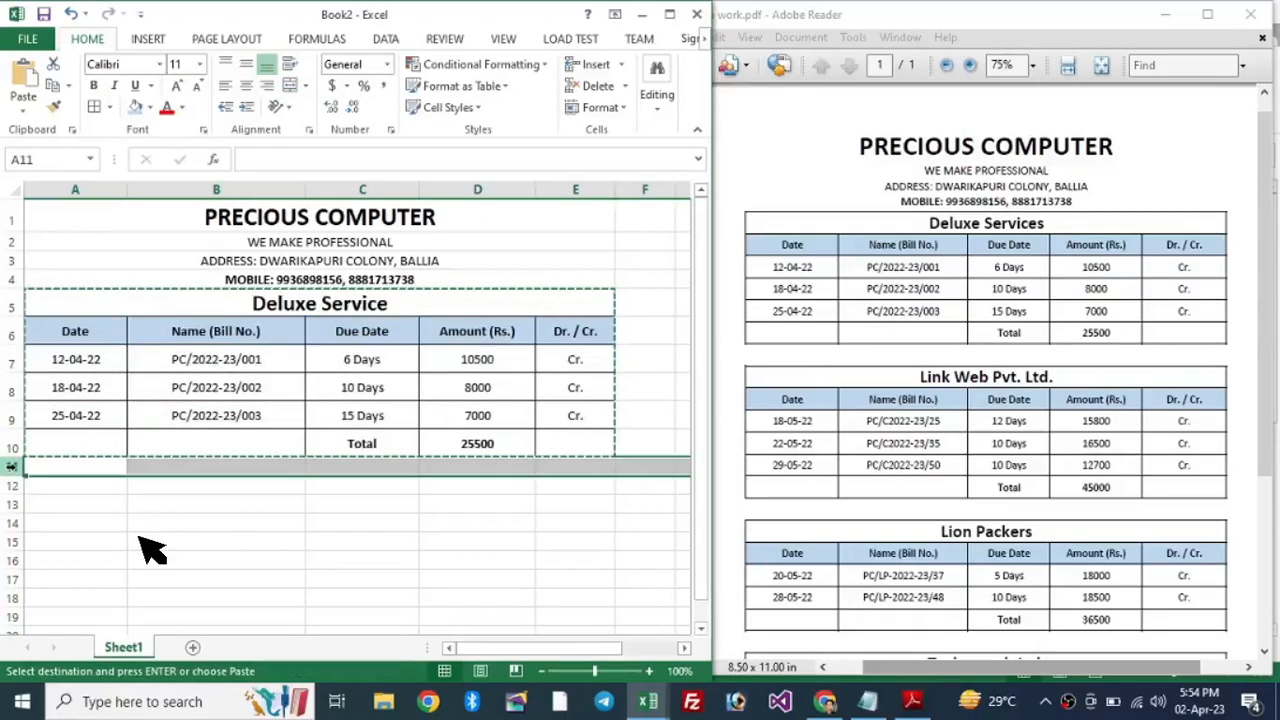
{"action": "left_click", "coordinate": [100, 470]}
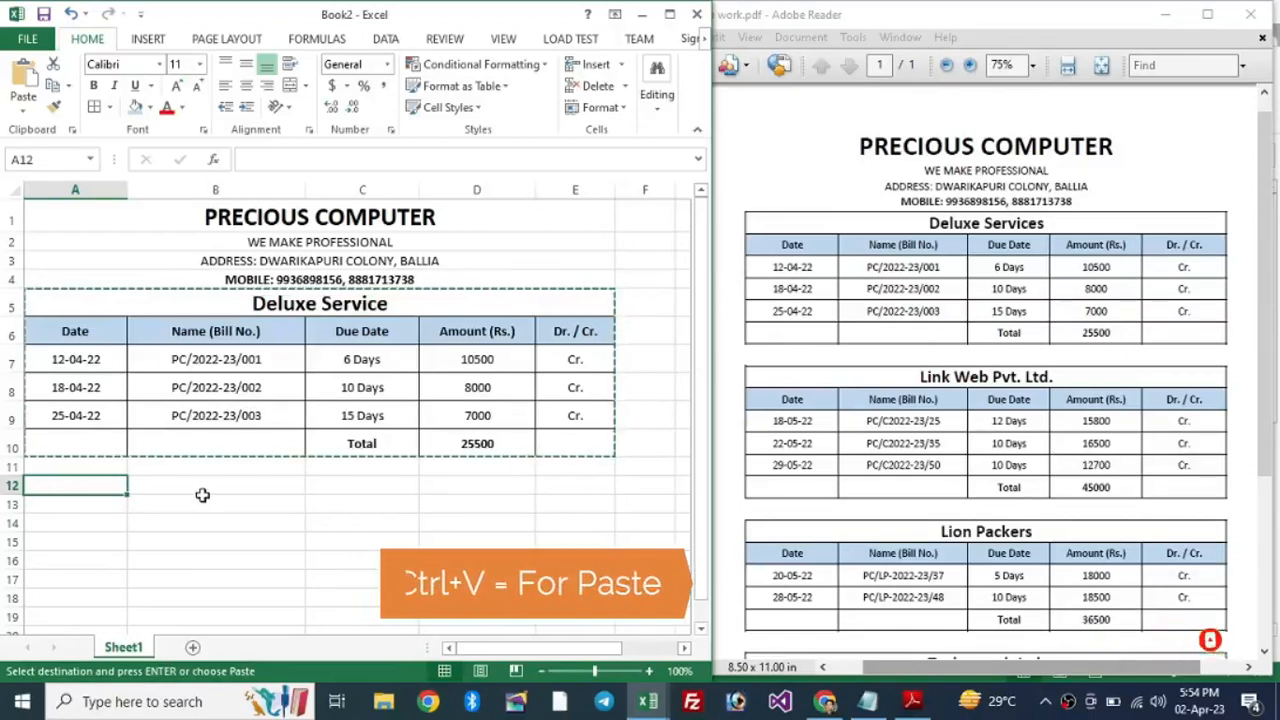
{"action": "key", "text": "ctrl+v"}
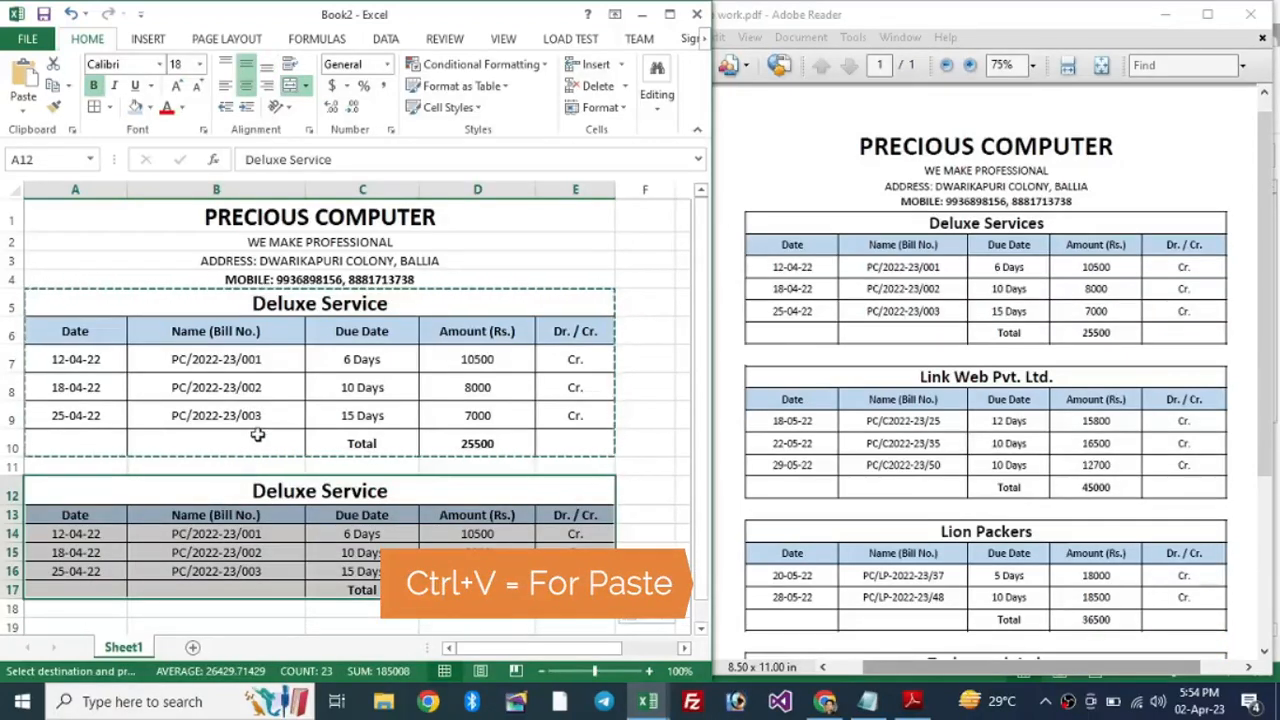
Step: Compare the original and pasted tables and select the copy's title cell
{"action": "scroll", "coordinate": [339, 437], "scroll_direction": "down", "scroll_amount": 1}
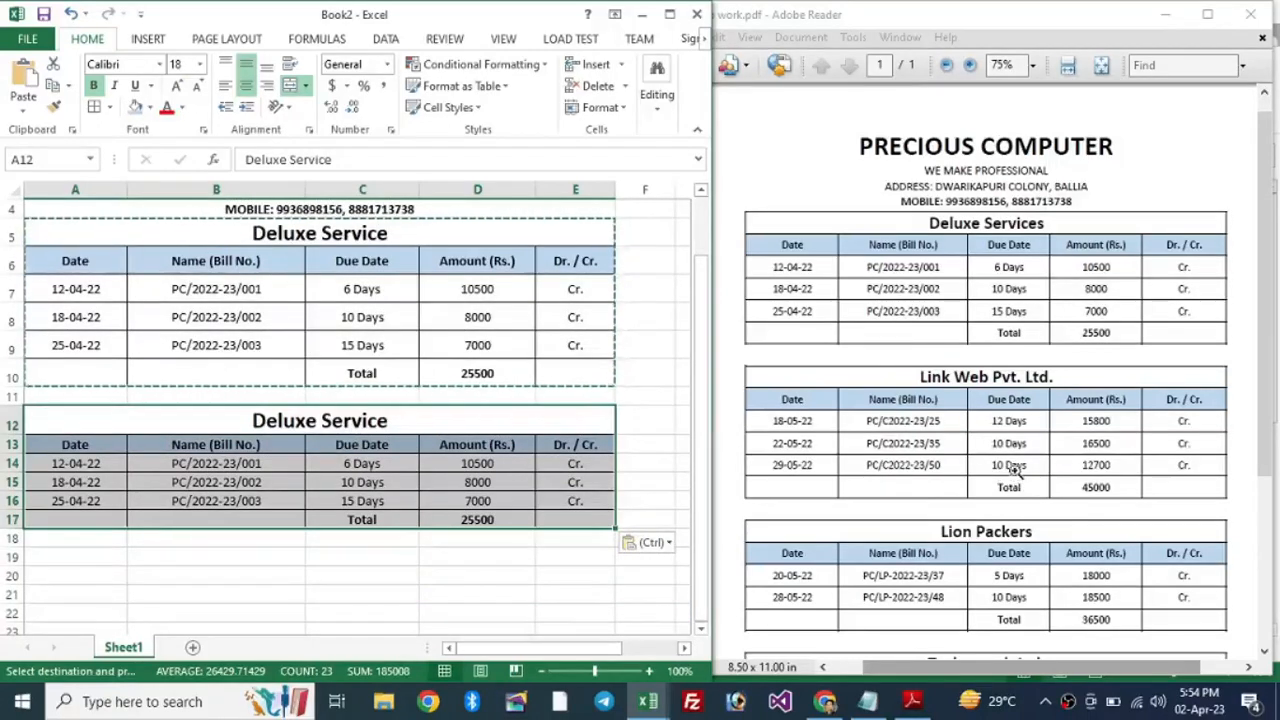
{"action": "left_click", "coordinate": [312, 421]}
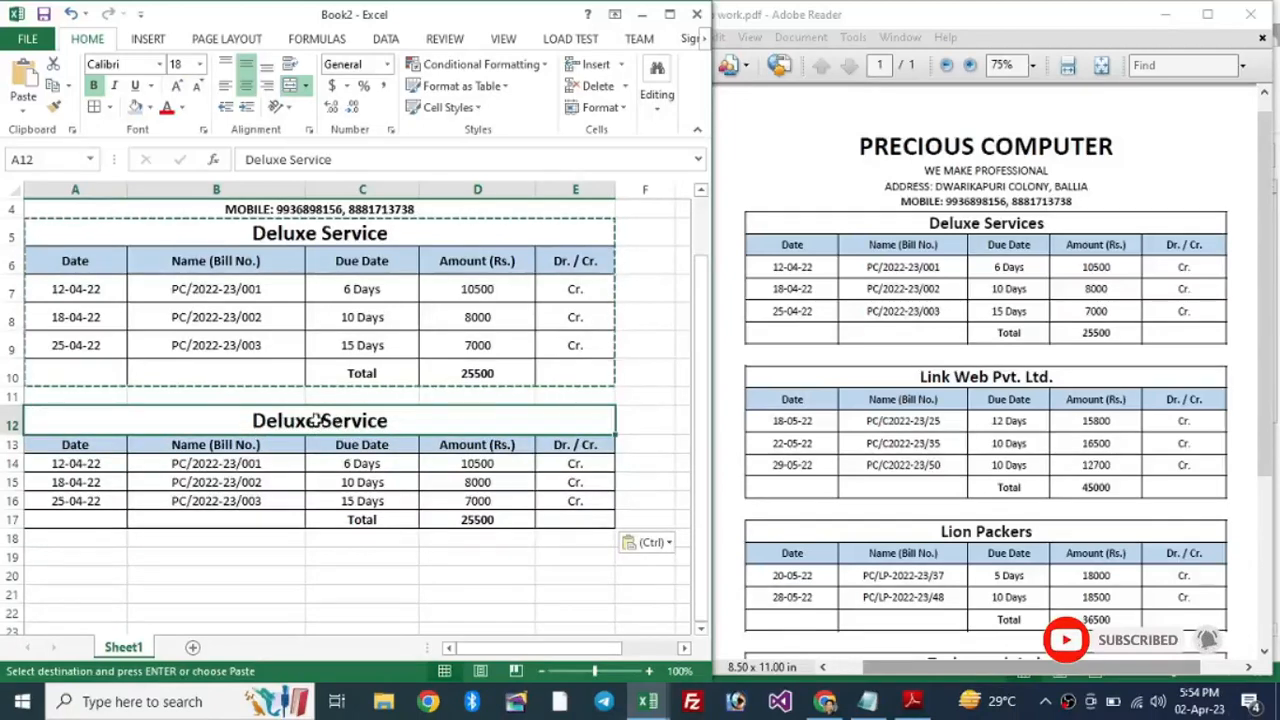
{"action": "left_click_drag", "start_coordinate": [77, 241], "coordinate": [570, 375]}
{"action": "left_click_drag", "start_coordinate": [268, 421], "coordinate": [457, 523]}
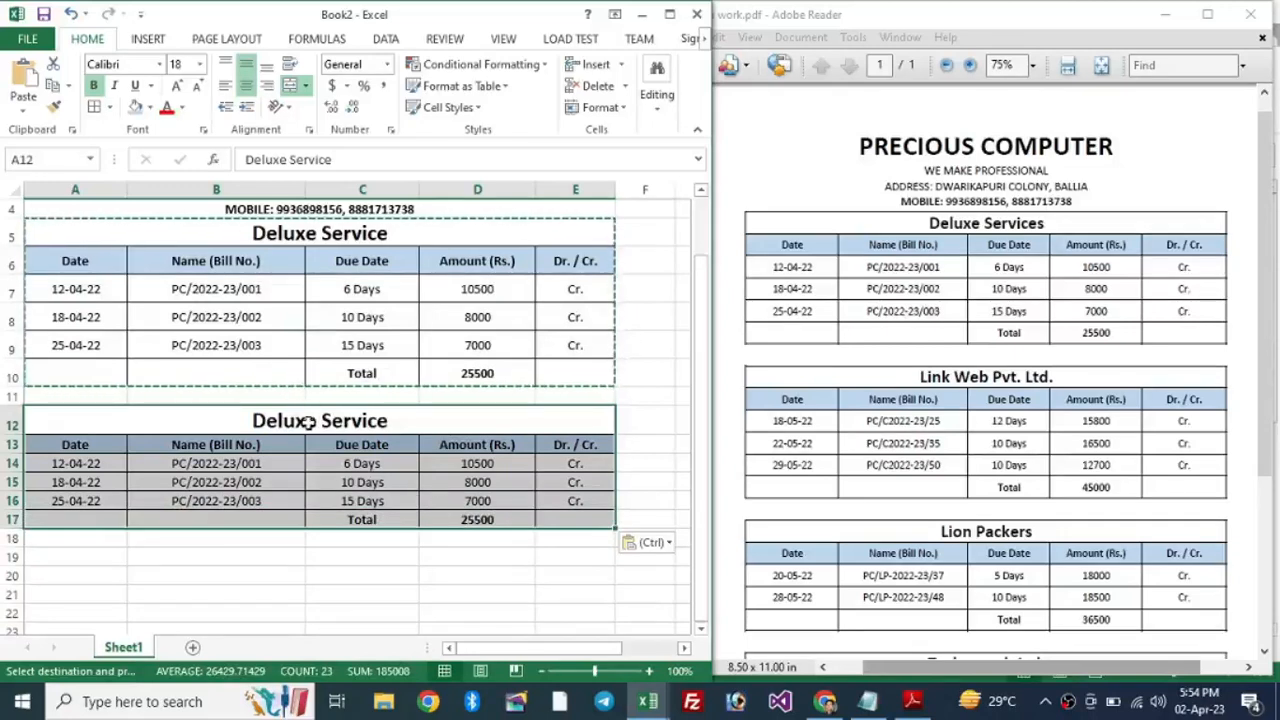
{"action": "left_click", "coordinate": [310, 421]}
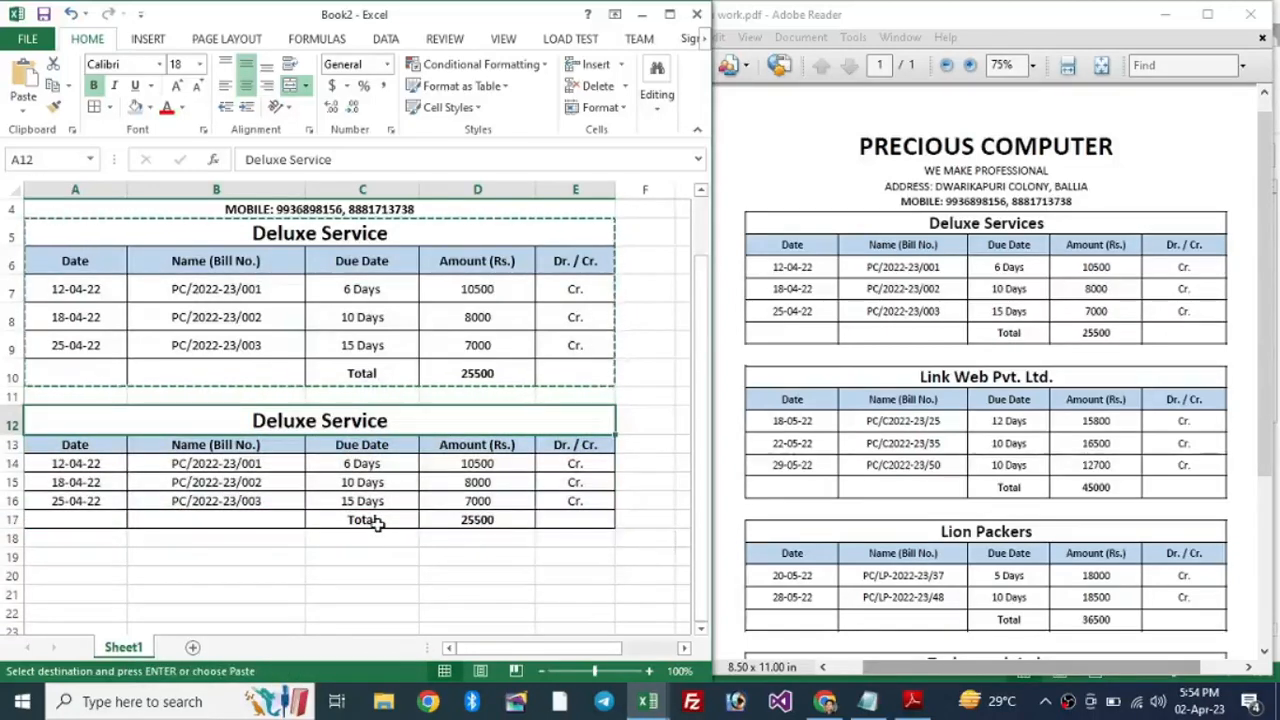
Step: Retitle the copy 'Link Web Pvt. Ltd.' and enter 18-05-22 and PC/C2022-23/25 in row 14
{"action": "type", "text": "Link We"}
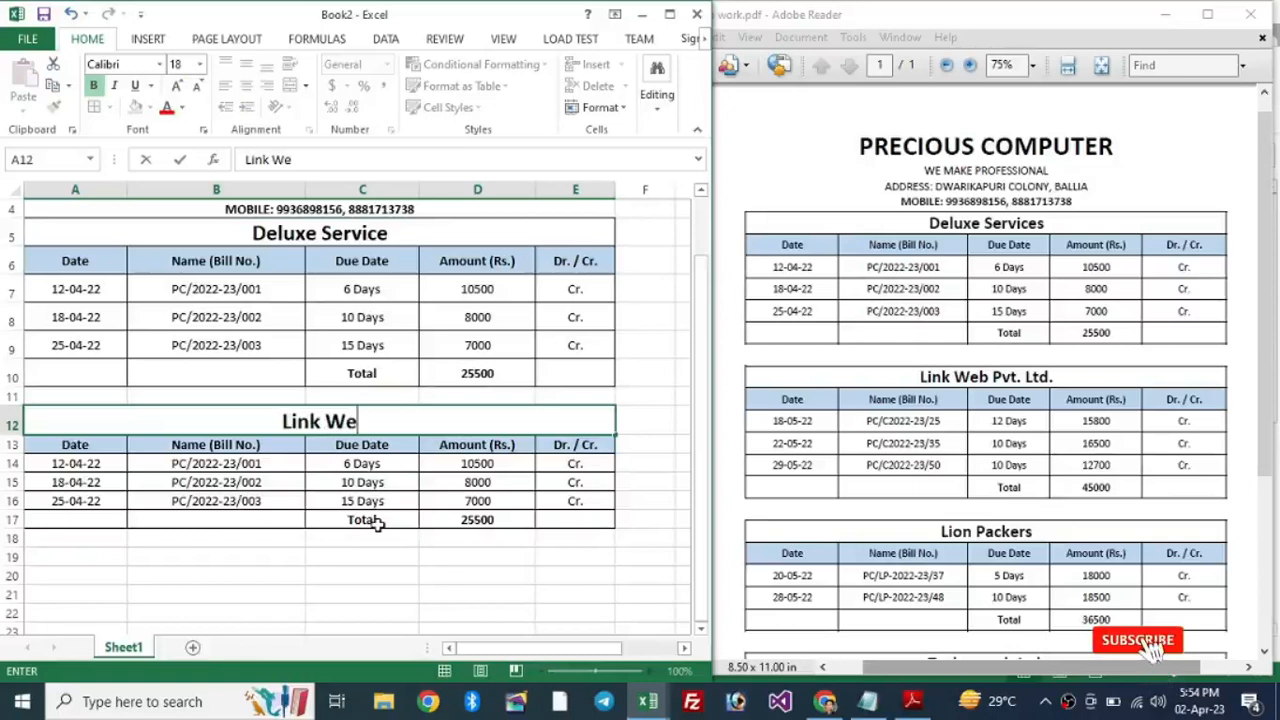
{"action": "type", "text": "b Pvt. Ltd."}
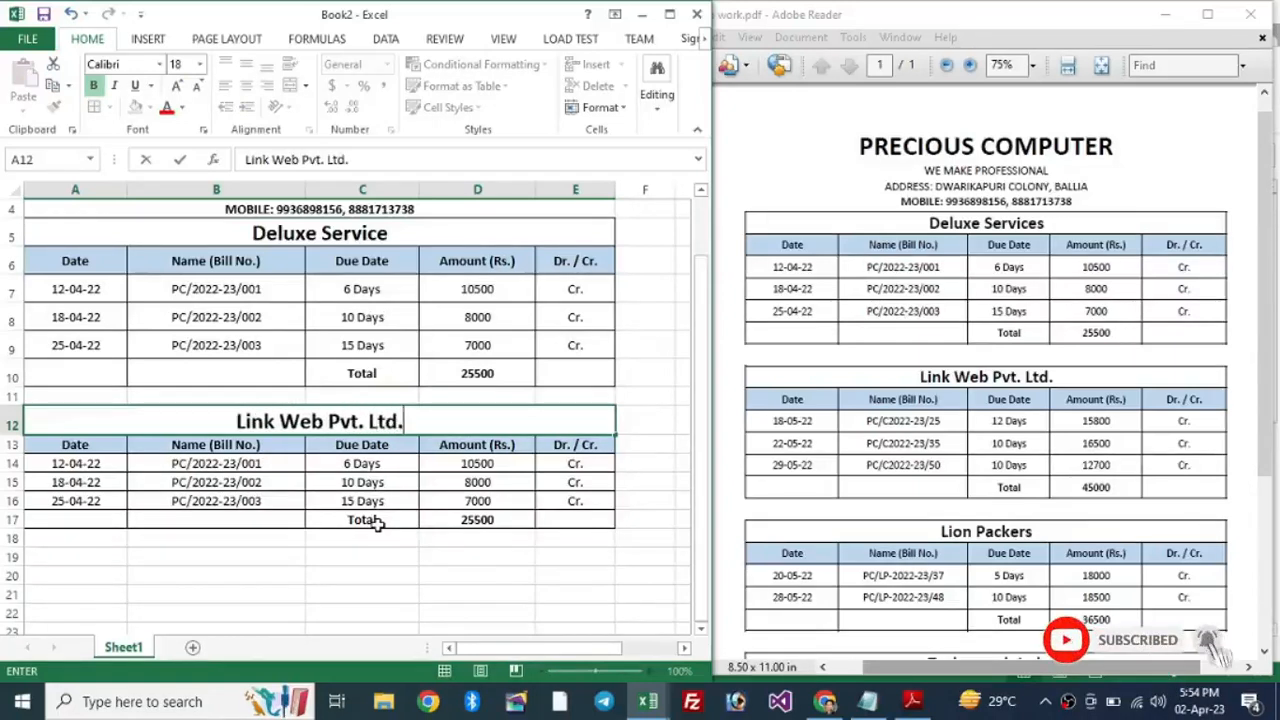
{"action": "key", "text": "Return"}
{"action": "key", "text": "Return"}
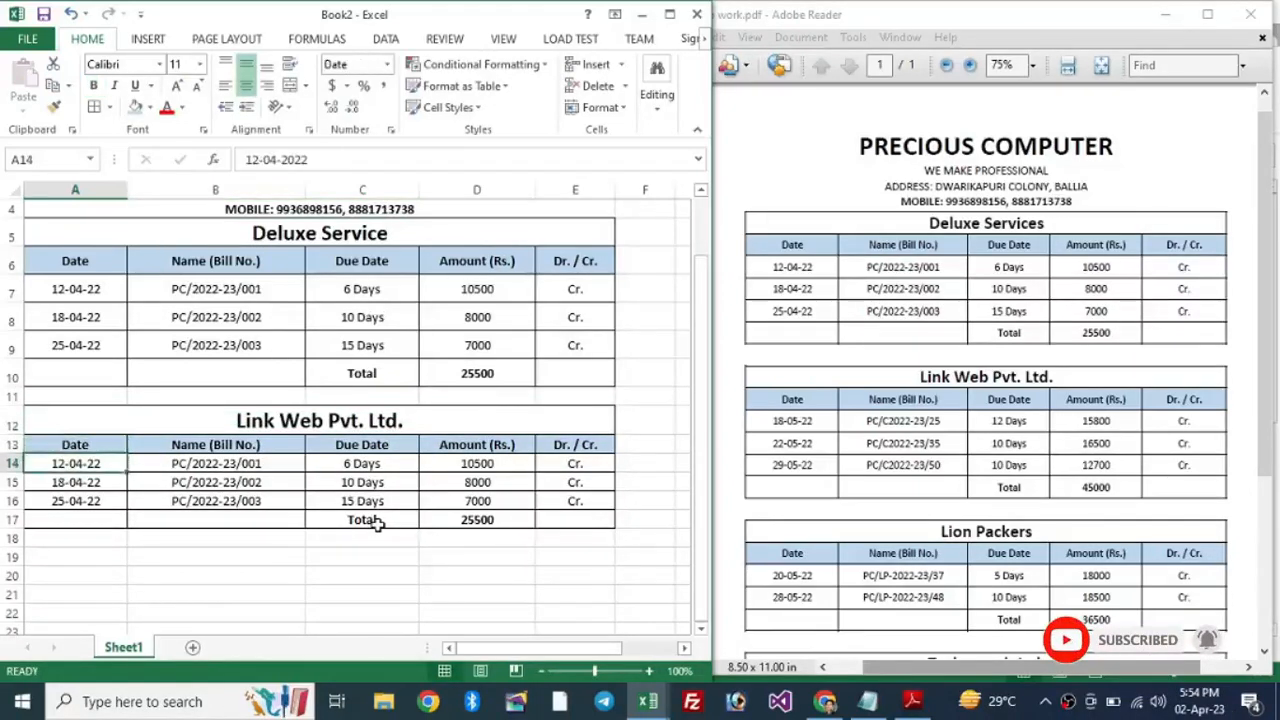
{"action": "type", "text": "18-05-22"}
{"action": "key", "text": "Tab"}
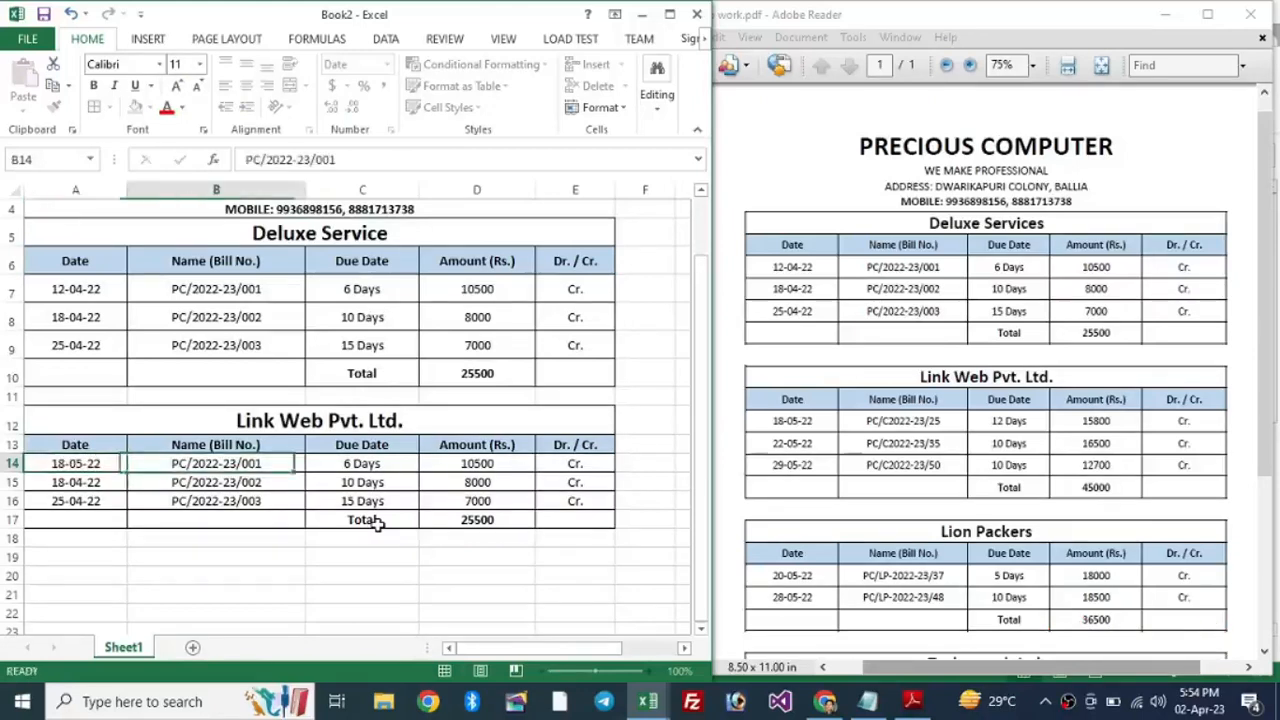
{"action": "type", "text": "PC/"}
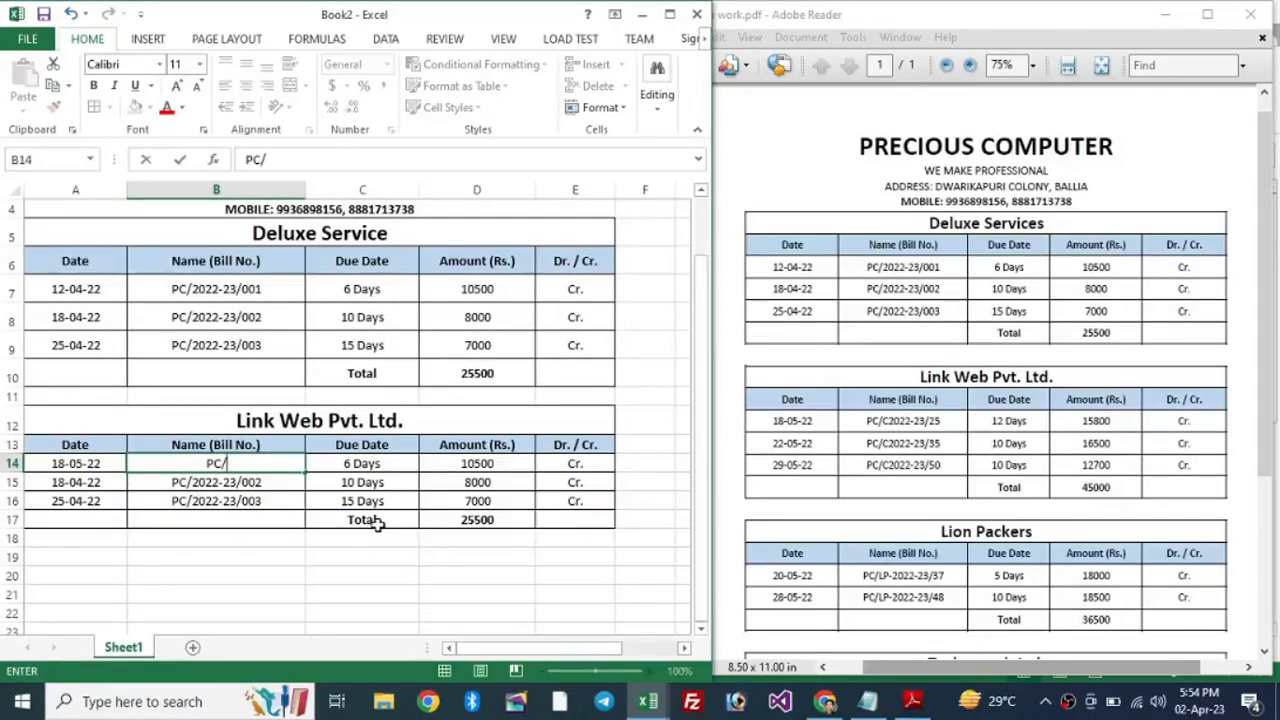
{"action": "type", "text": "C202"}
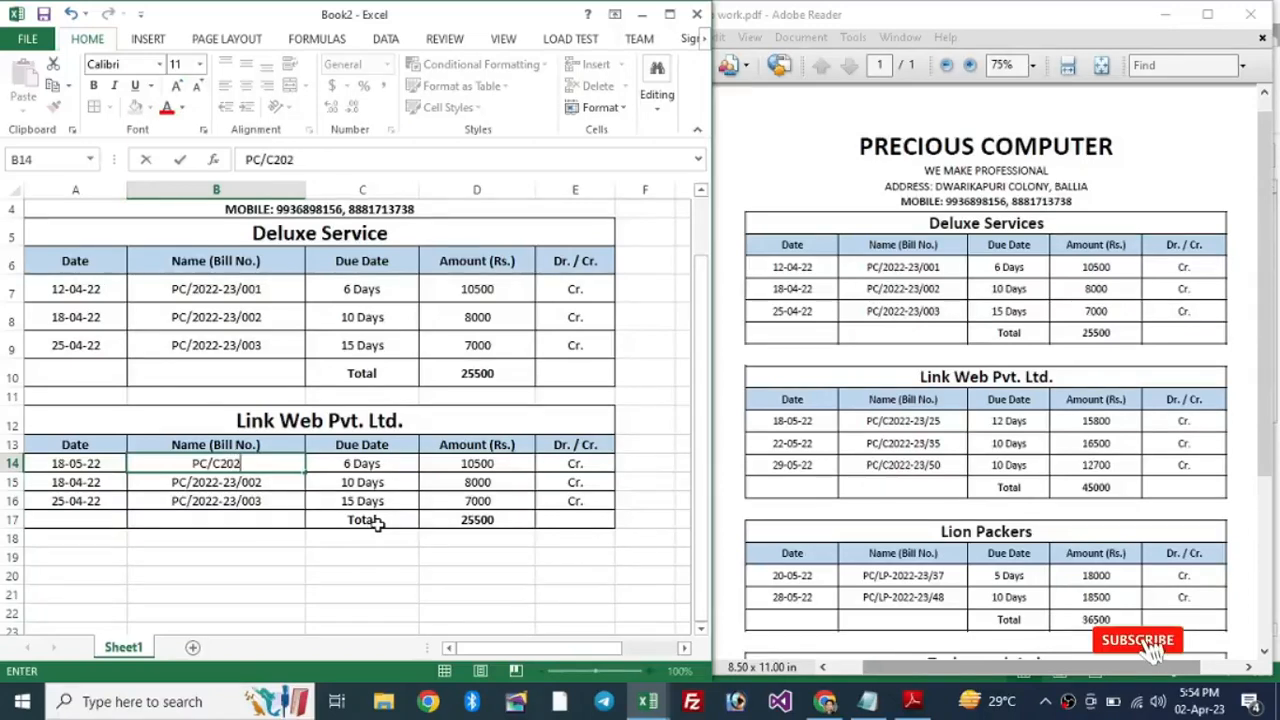
{"action": "type", "text": "2-23"}
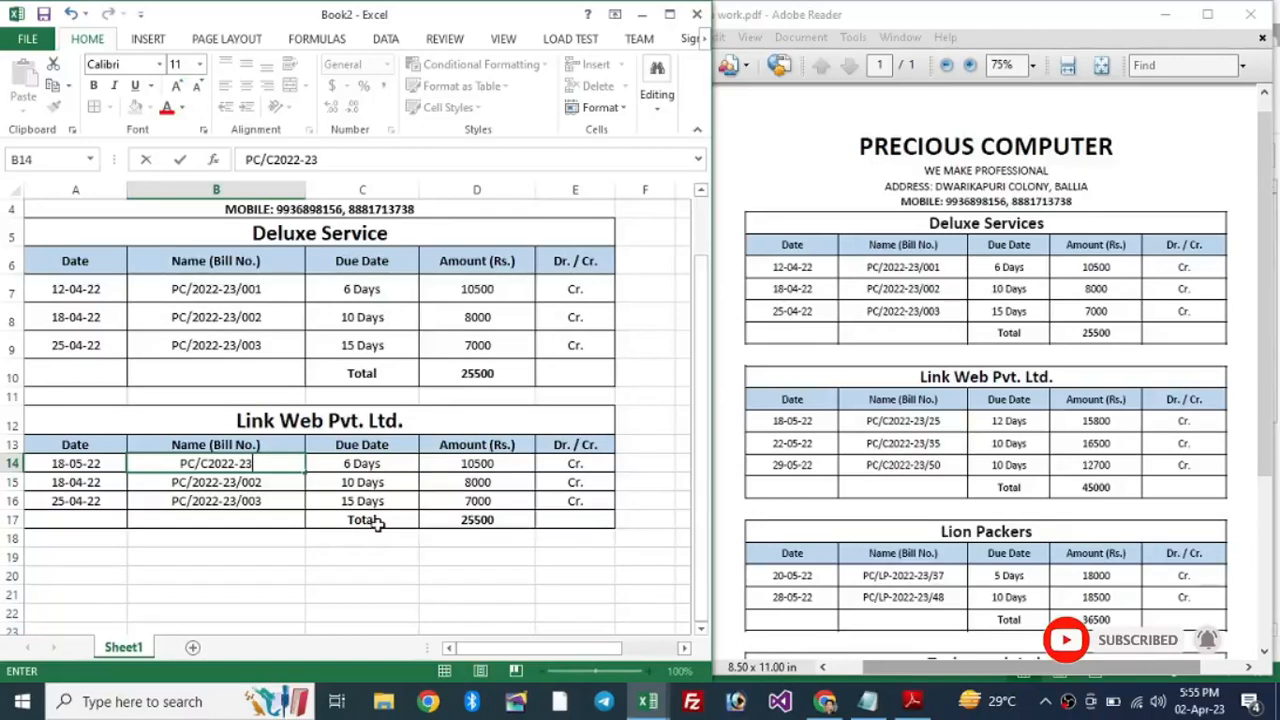
{"action": "type", "text": "/25"}
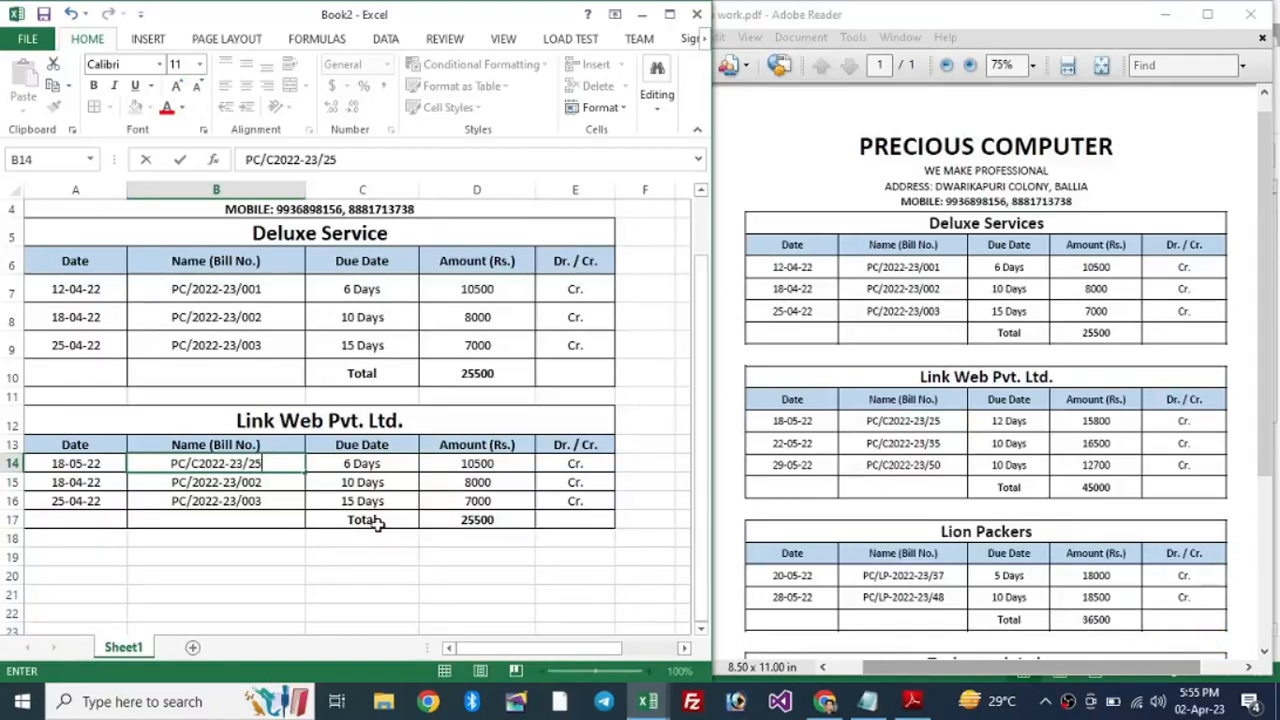
{"action": "key", "text": "Tab"}
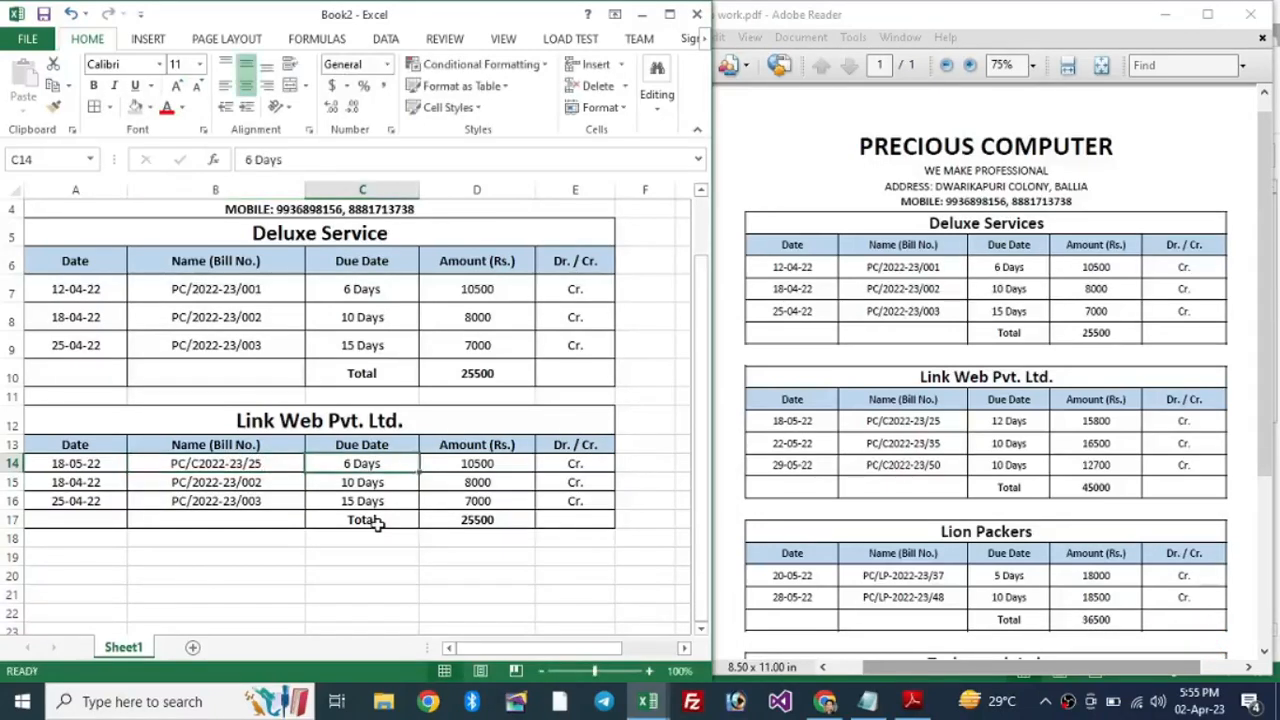
Step: Change row 14's due period to 12 Days and amount to 15800
{"action": "key", "text": "F2"}
{"action": "key", "text": "Home"}
{"action": "key", "text": "Delete"}
{"action": "type", "text": "12"}
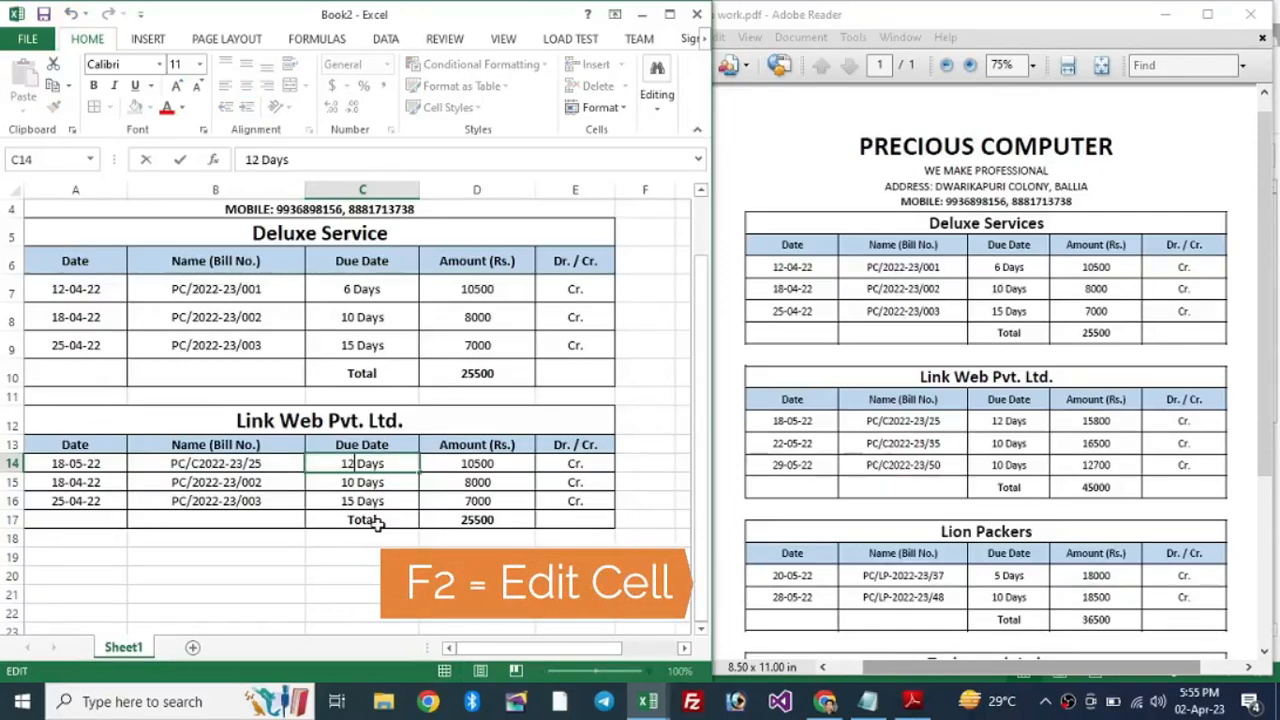
{"action": "key", "text": "Tab"}
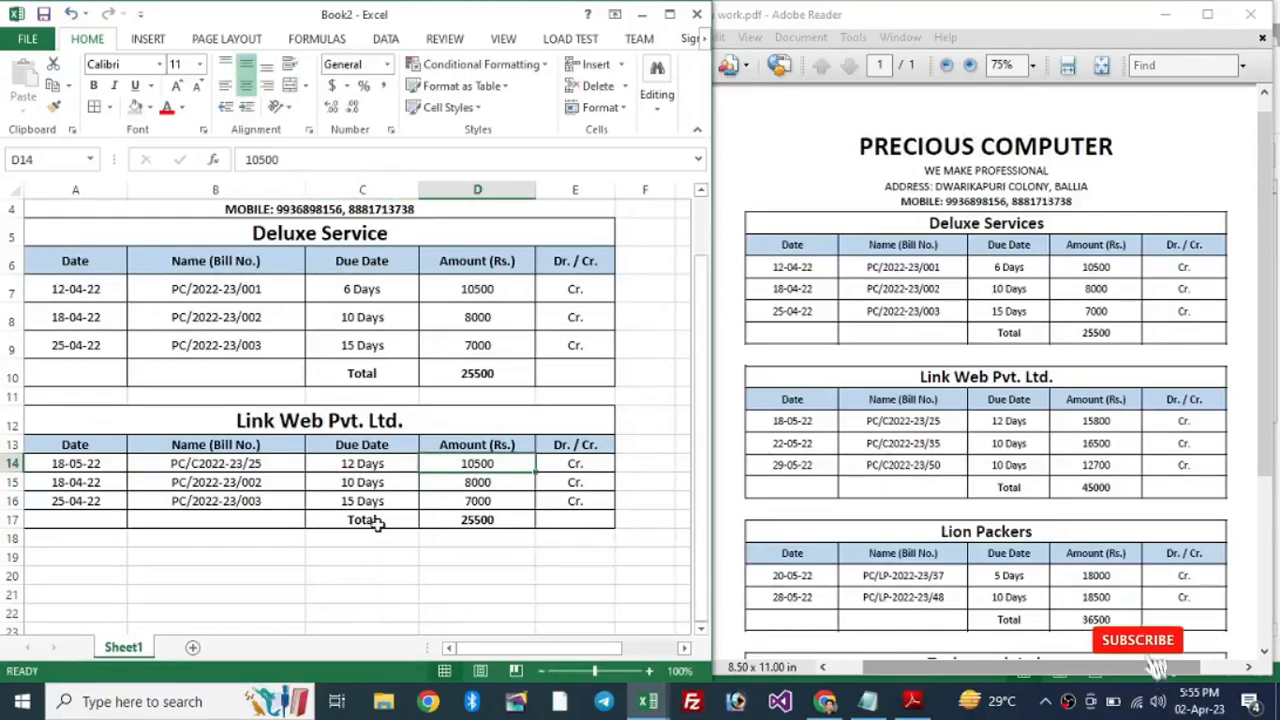
{"action": "type", "text": "15800"}
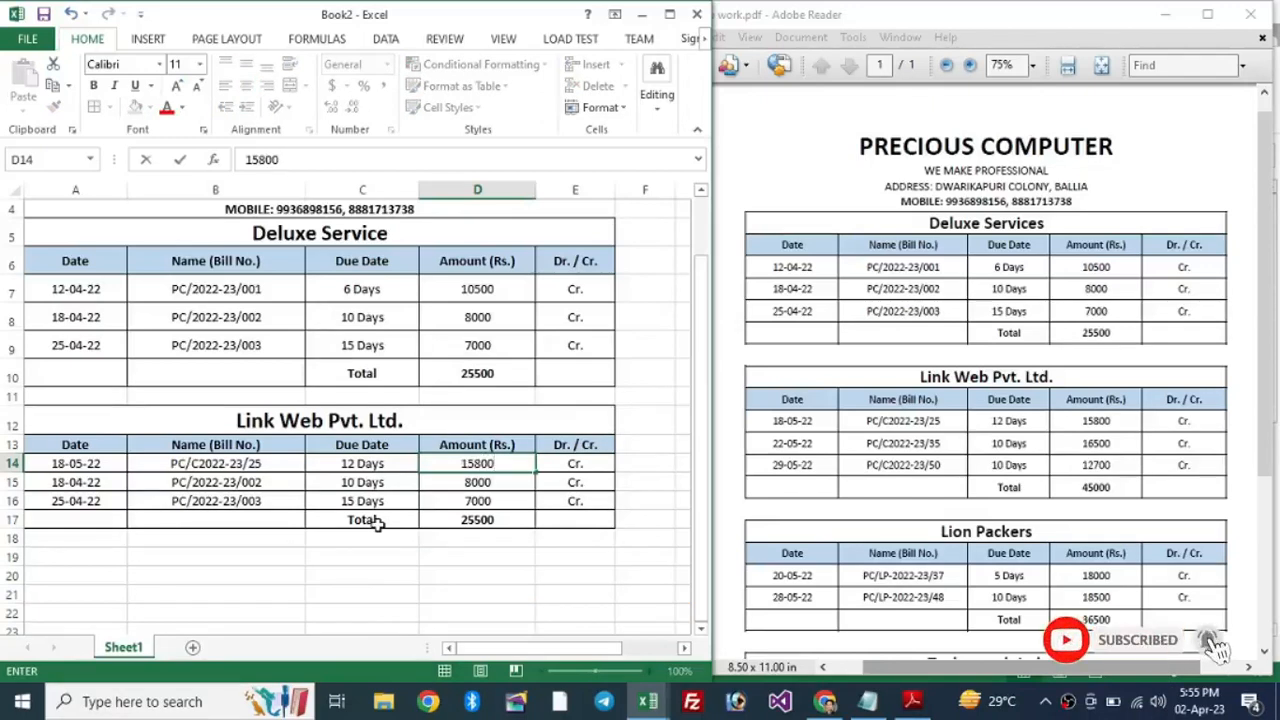
{"action": "key", "text": "Tab"}
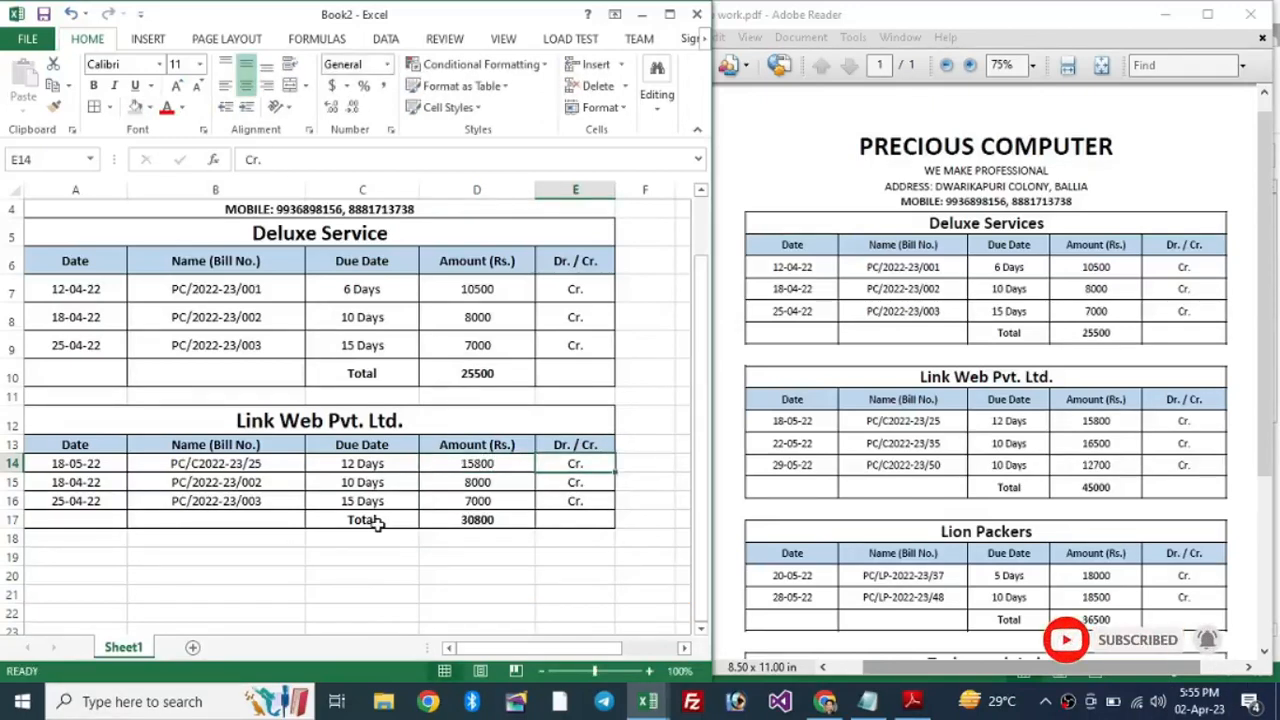
{"action": "key", "text": "Down"}
{"action": "key", "text": "Left"}
{"action": "key", "text": "Left"}
{"action": "key", "text": "Left"}
{"action": "key", "text": "Left"}
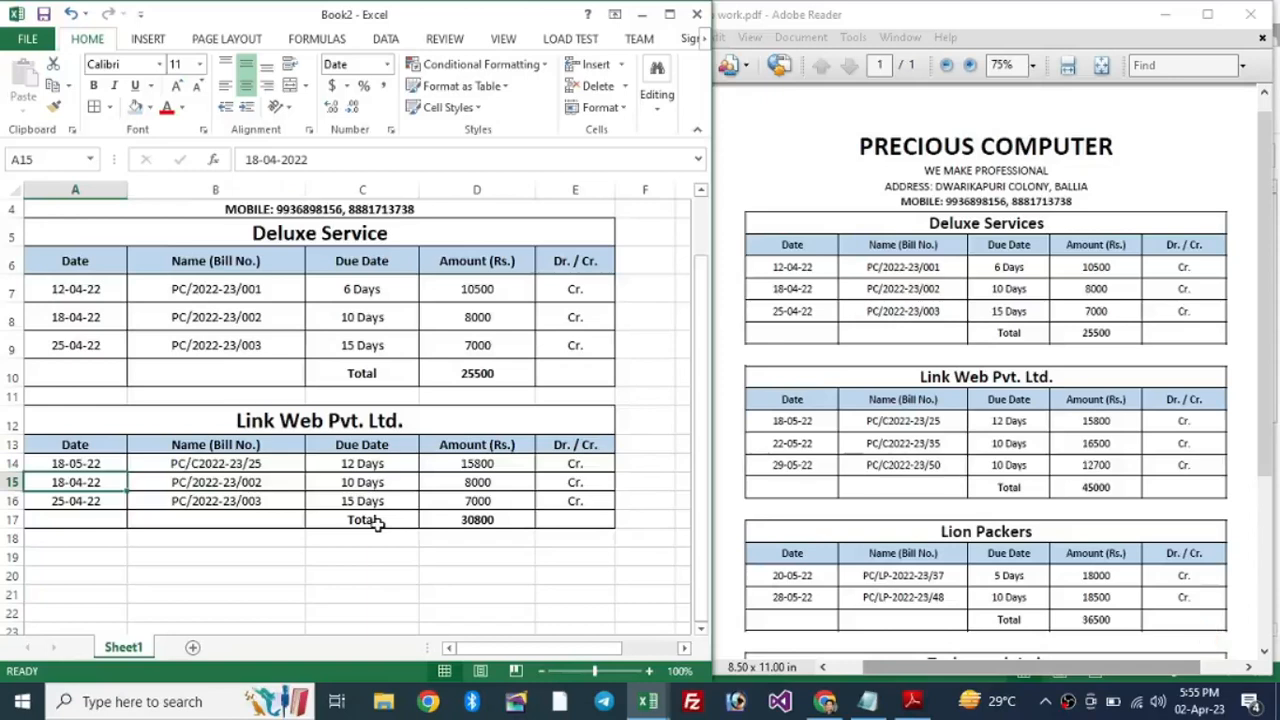
Step: Fill the second Link Web bill row: 22-05-22, PC/C2022-23/35, amount 16500
{"action": "type", "text": "22-05-22"}
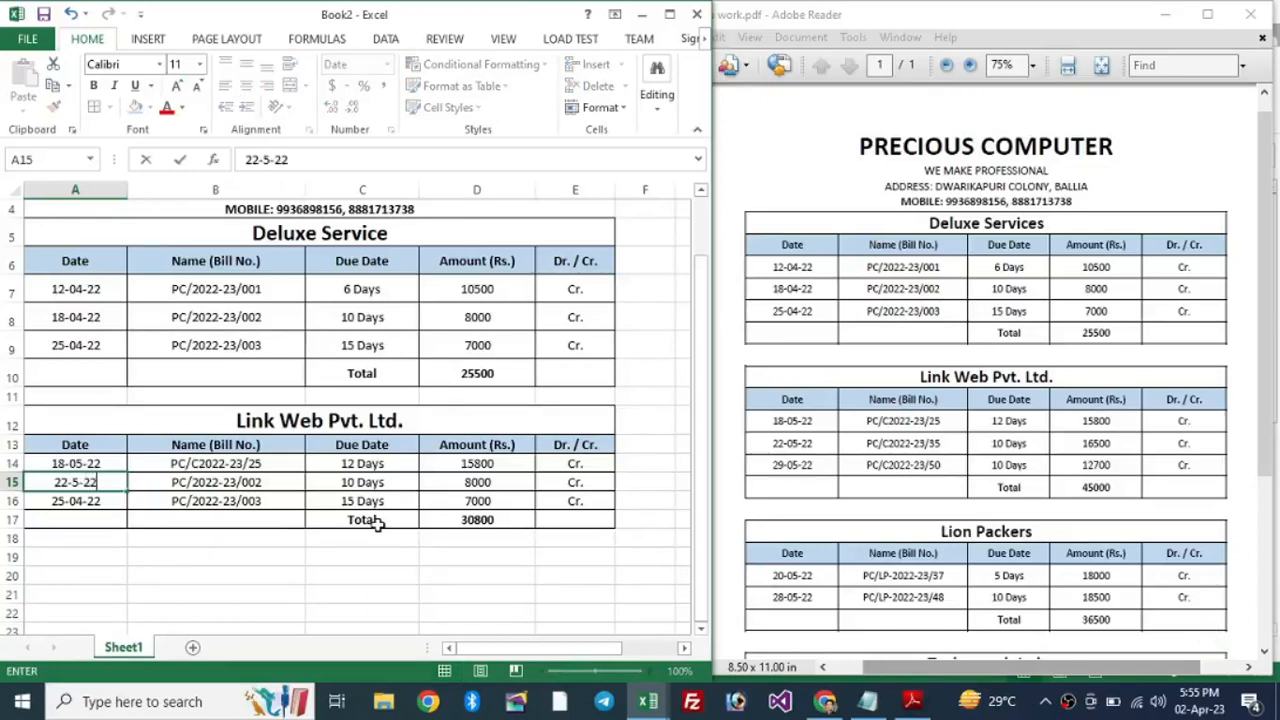
{"action": "key", "text": "Tab"}
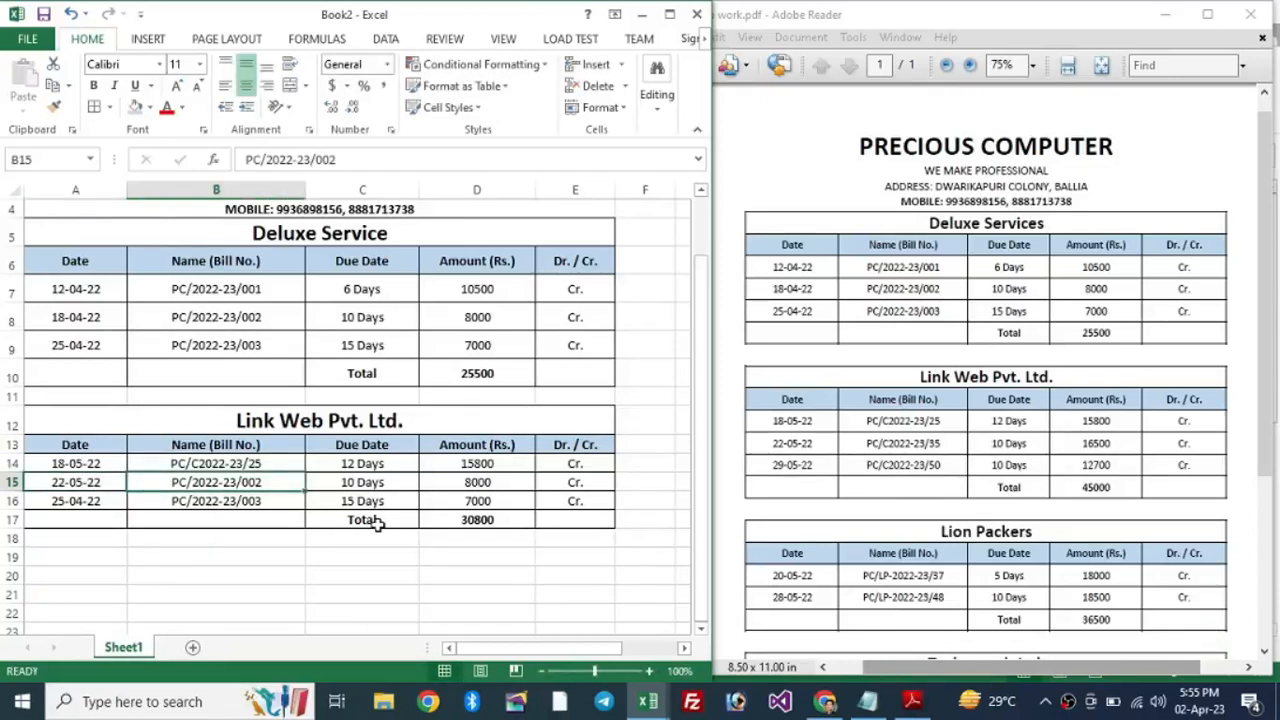
{"action": "key", "text": "ctrl+d"}
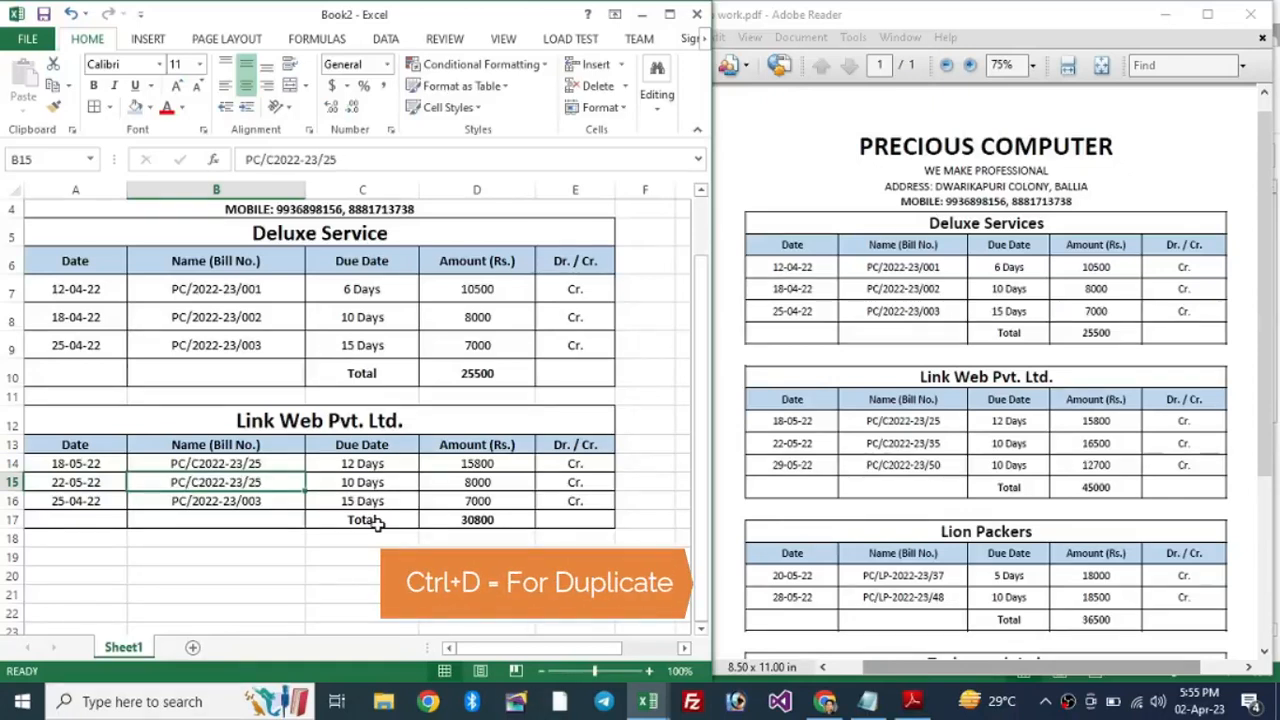
{"action": "key", "text": "F2"}
{"action": "key", "text": "BackSpace"}
{"action": "key", "text": "BackSpace"}
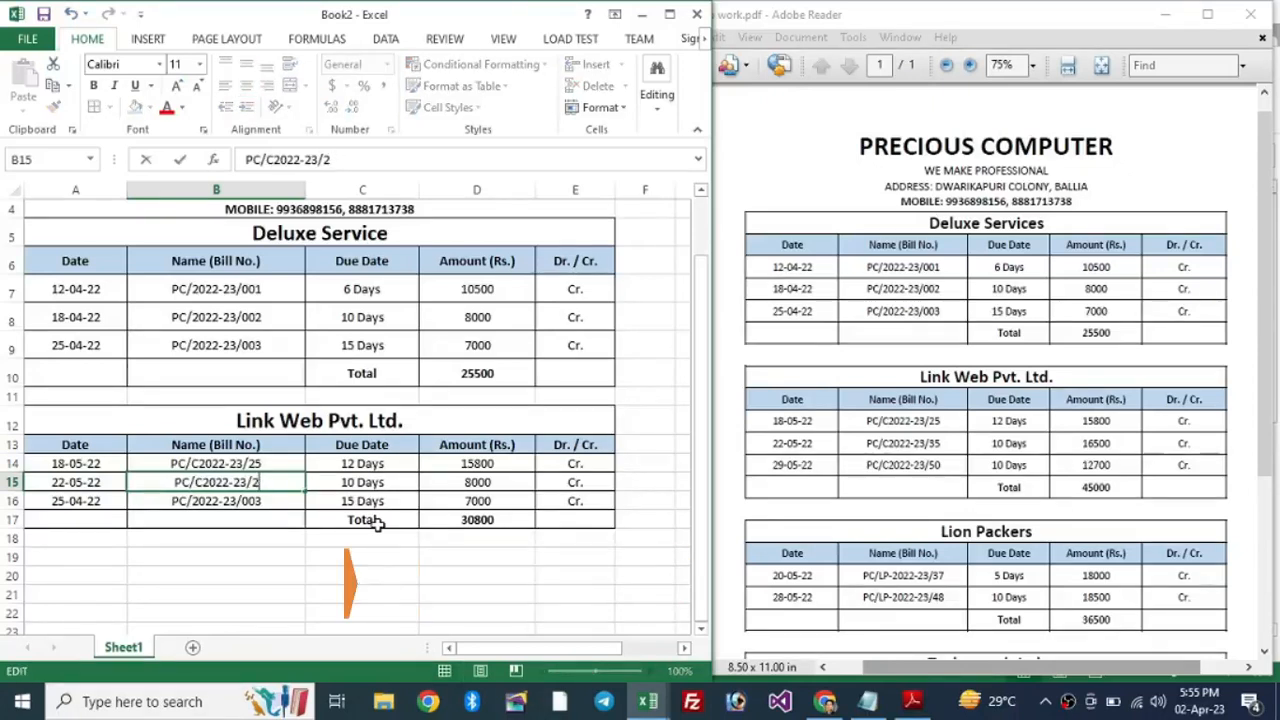
{"action": "type", "text": "35"}
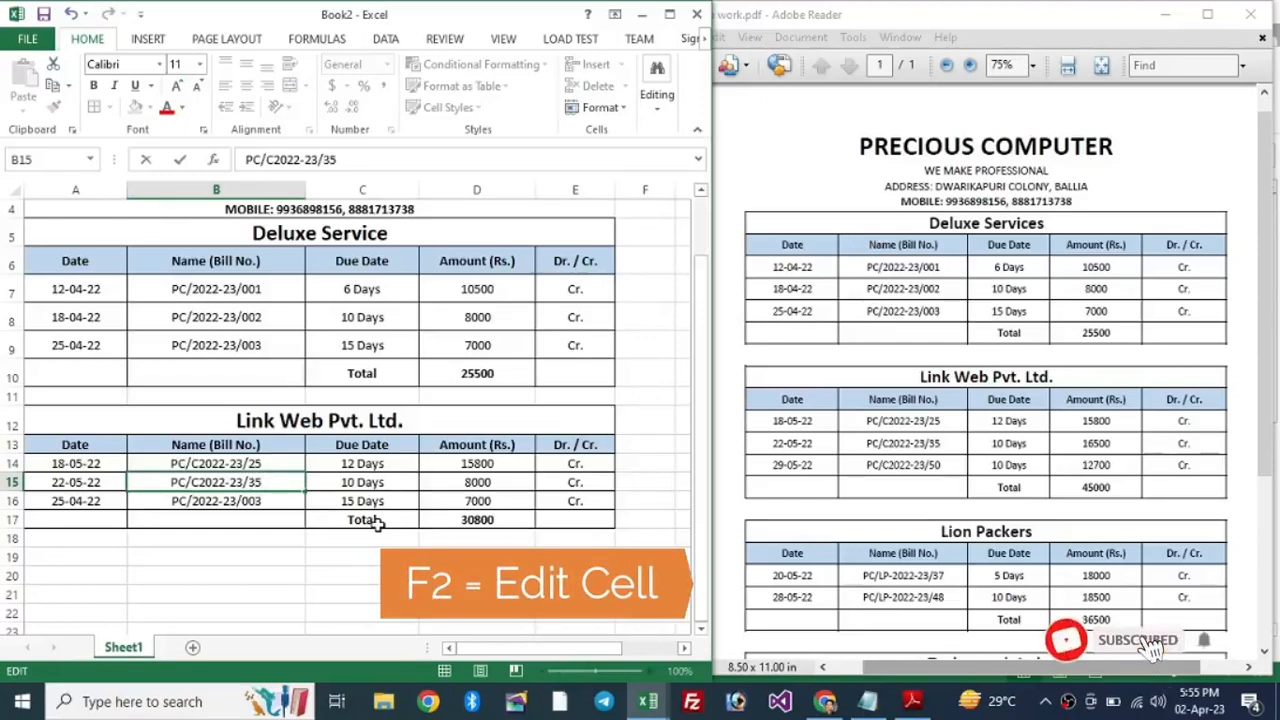
{"action": "key", "text": "Tab"}
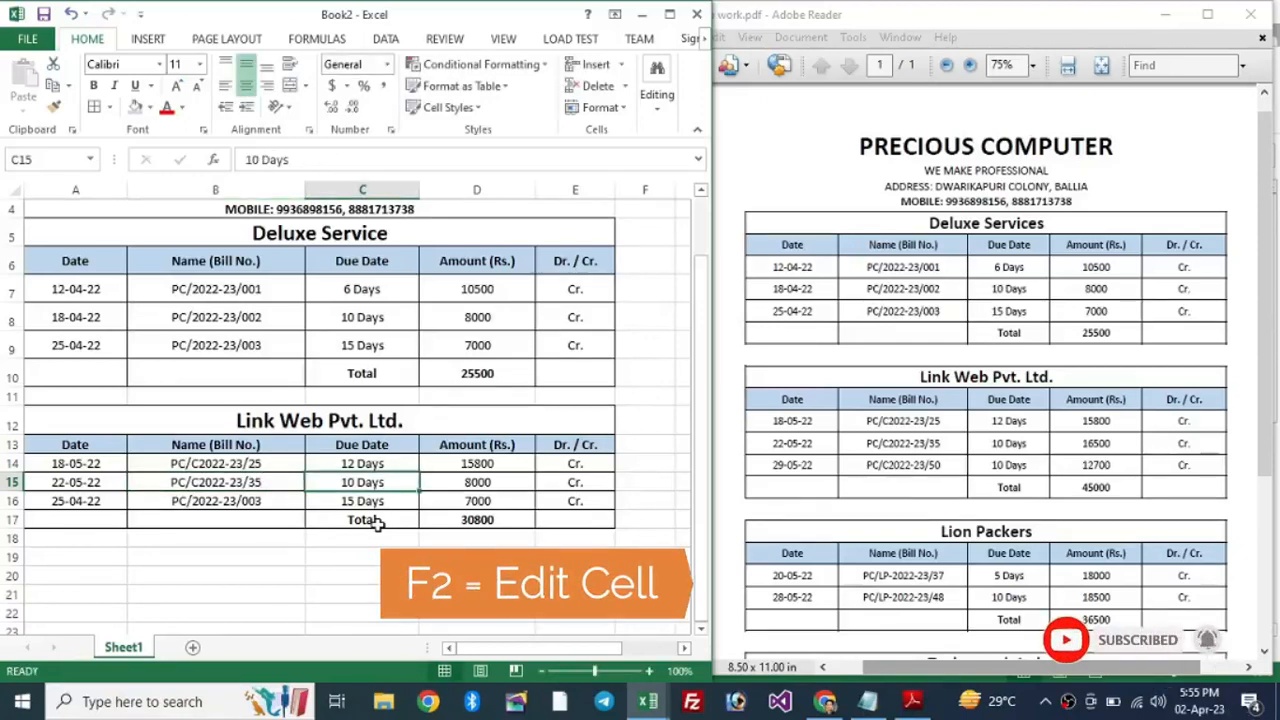
{"action": "key", "text": "Tab"}
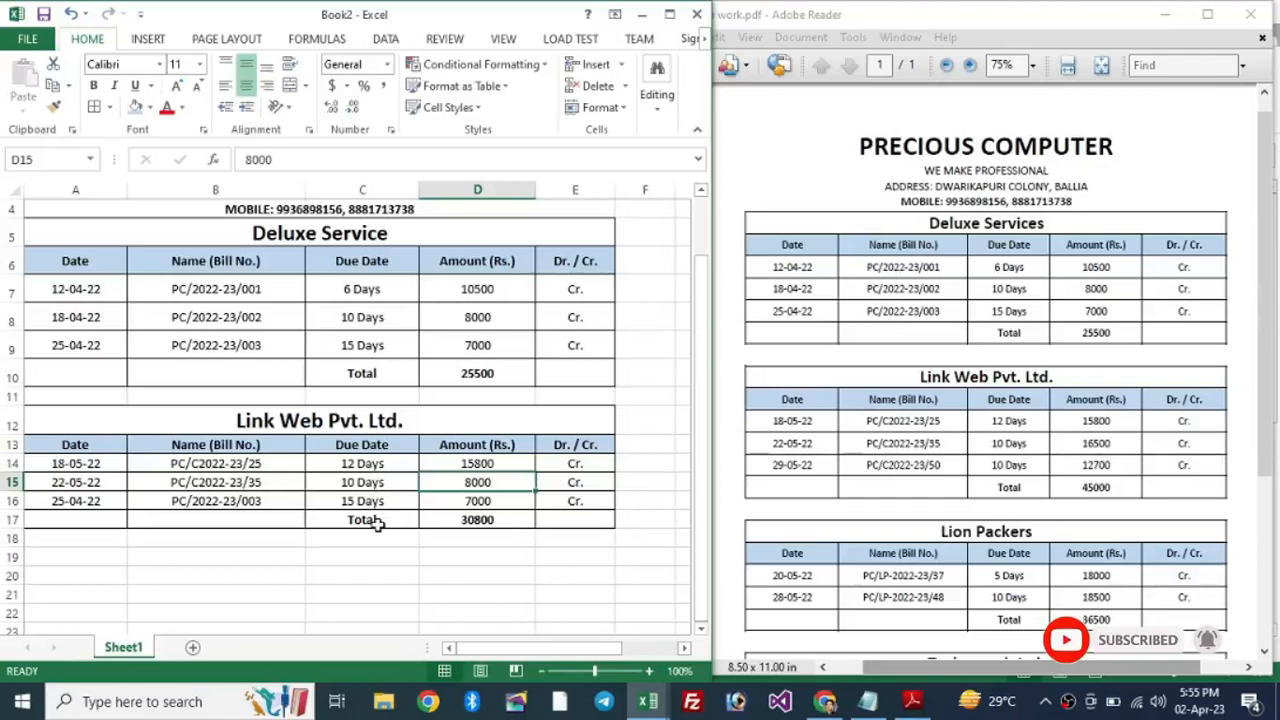
{"action": "type", "text": "16500"}
{"action": "key", "text": "Tab"}
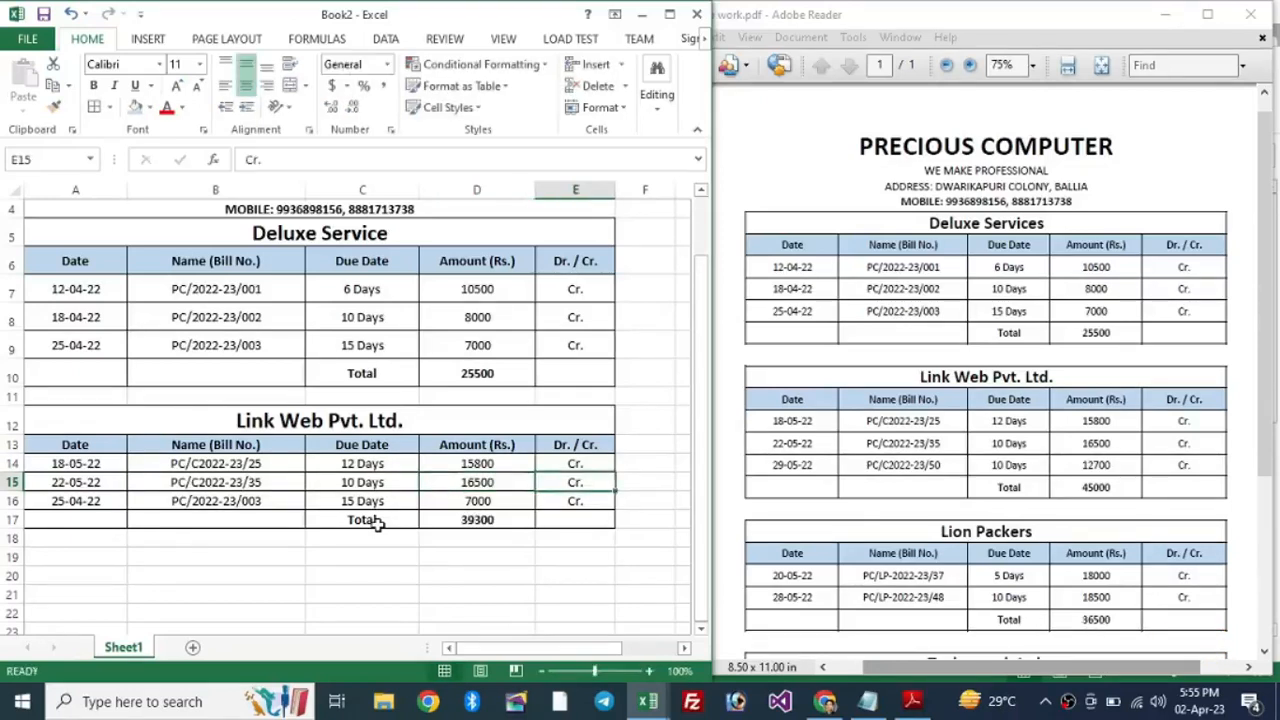
Step: Start the last bill row in row 16 with date 29-05-22 and bill number PC/C2022-23/50
{"action": "key", "text": "Down"}
{"action": "key", "text": "Left"}
{"action": "key", "text": "Left"}
{"action": "key", "text": "Left"}
{"action": "key", "text": "Left"}
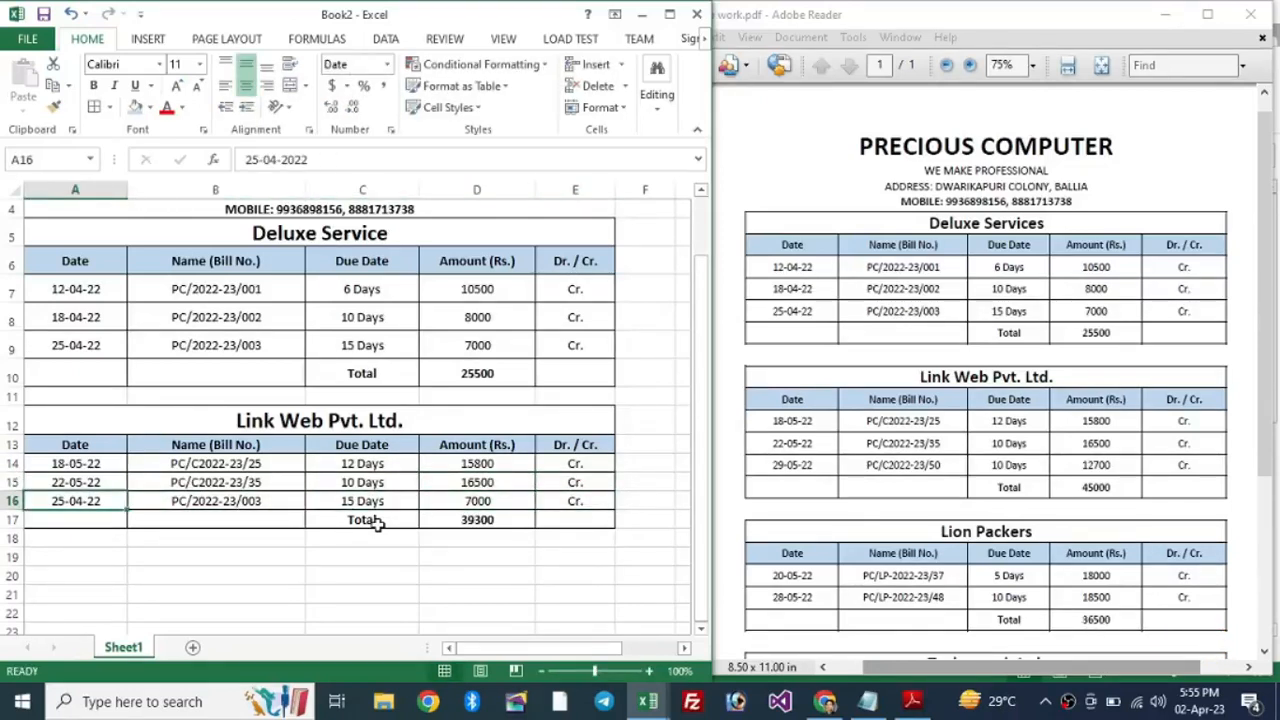
{"action": "type", "text": "29-"}
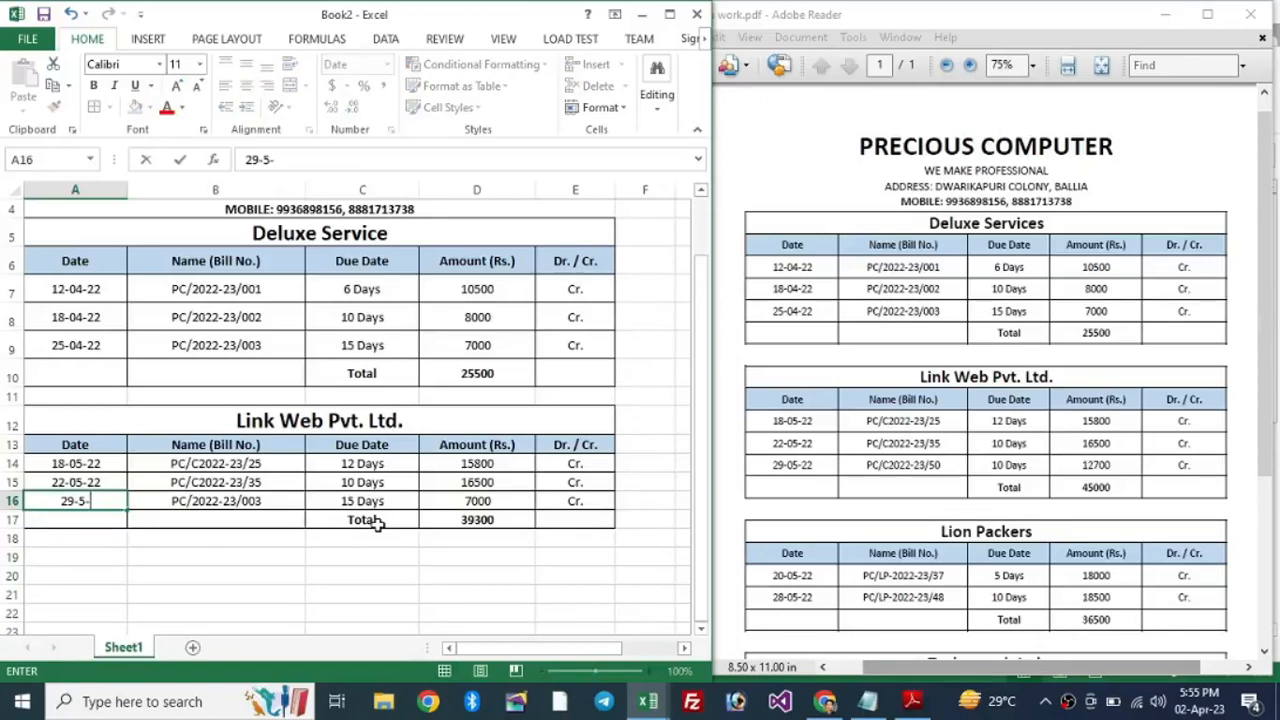
{"action": "key", "text": "Tab"}
{"action": "key", "text": "ctrl+d"}
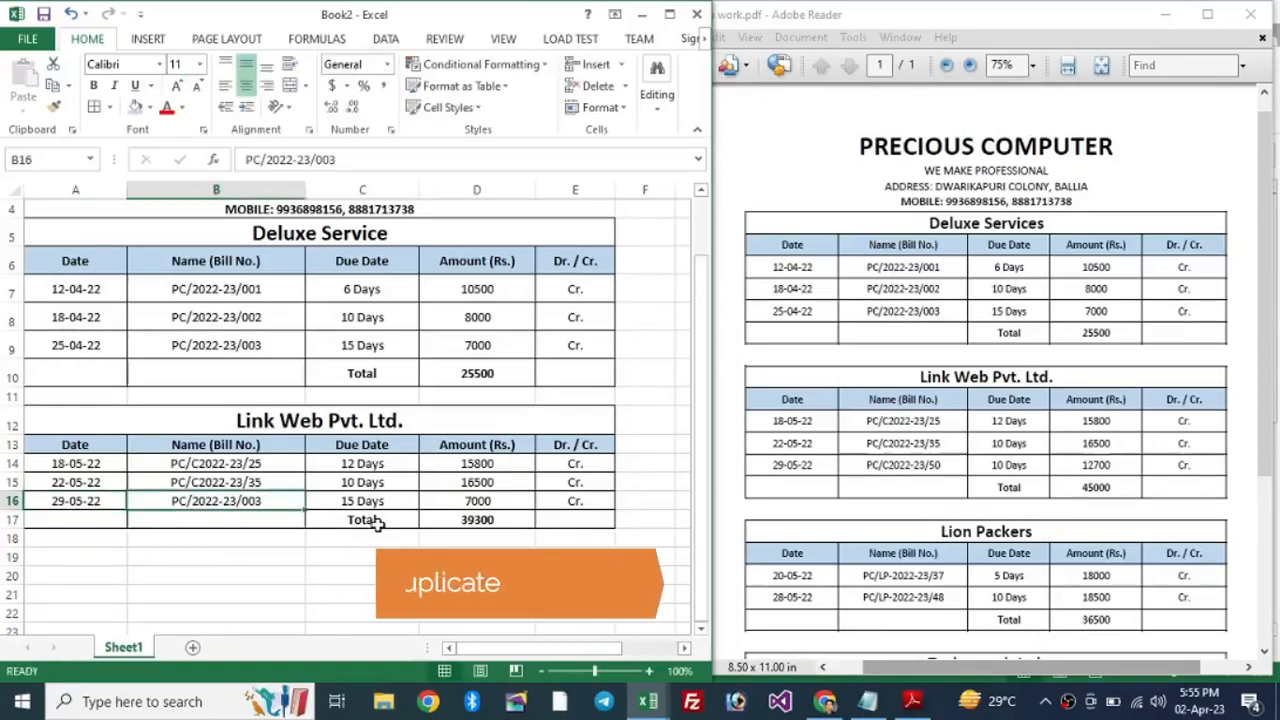
{"action": "key", "text": "F2"}
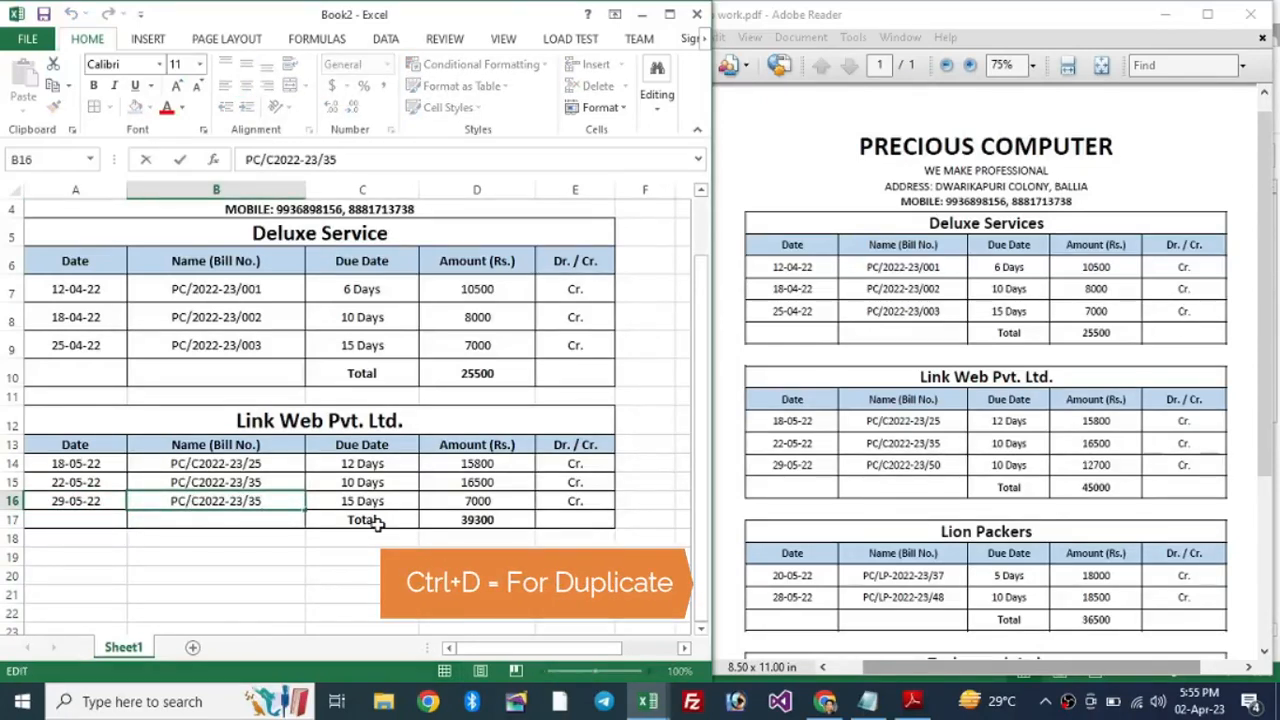
{"action": "key", "text": "BackSpace"}
{"action": "key", "text": "BackSpace"}
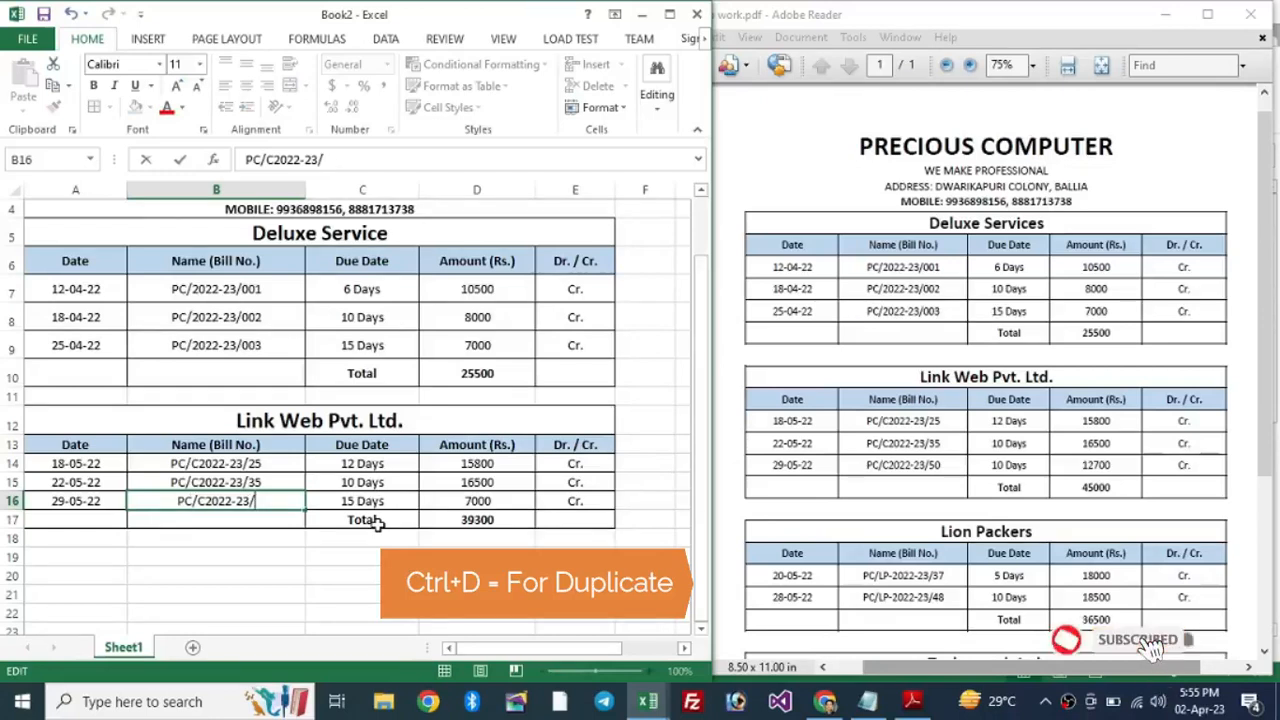
{"action": "type", "text": "50"}
{"action": "key", "text": "Tab"}
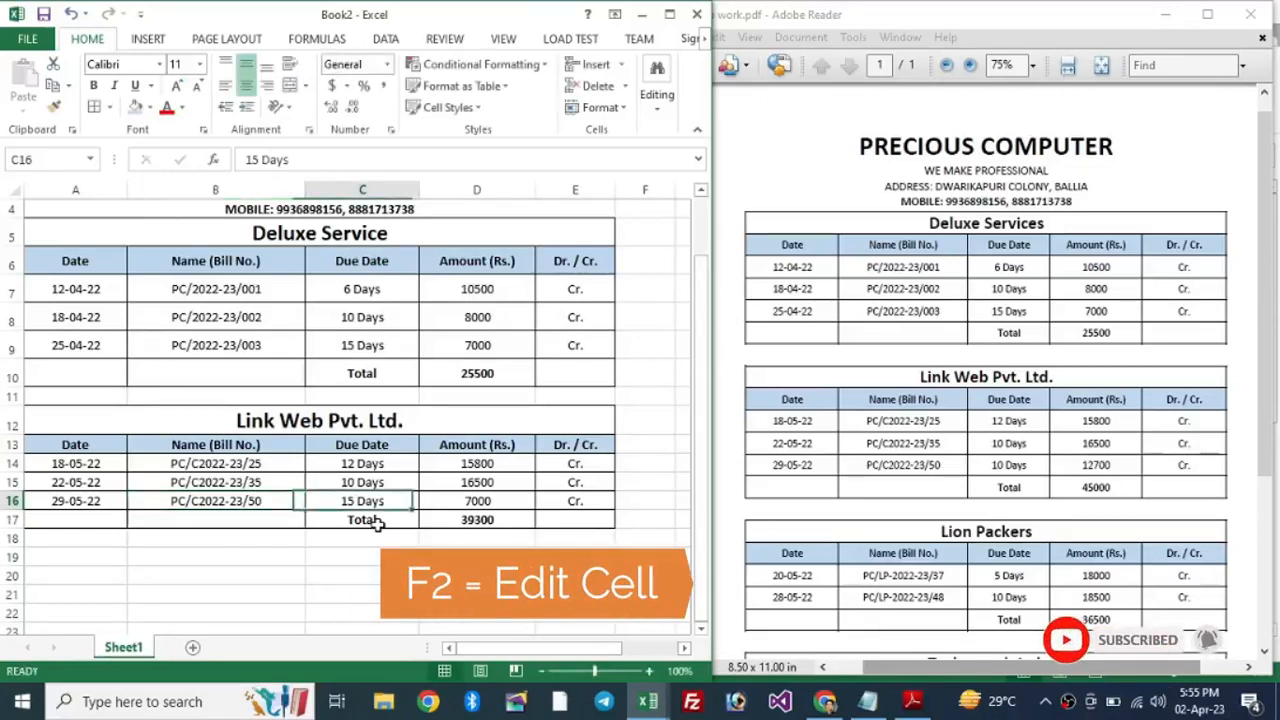
Step: Set row 16's due date to 10 Days and amount to 12700, making the total 45000
{"action": "key", "text": "F2"}
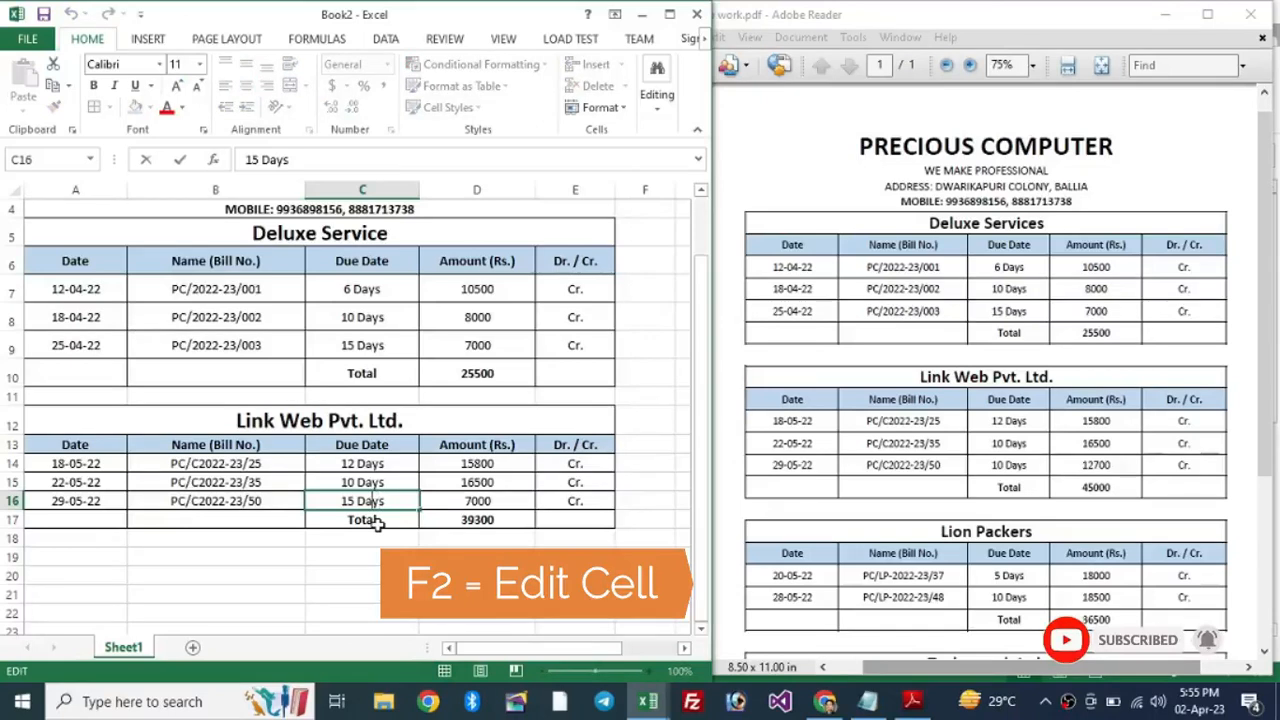
{"action": "key", "text": "Left"}
{"action": "key", "text": "Left"}
{"action": "key", "text": "Left"}
{"action": "key", "text": "Left"}
{"action": "key", "text": "Left"}
{"action": "key", "text": "Left"}
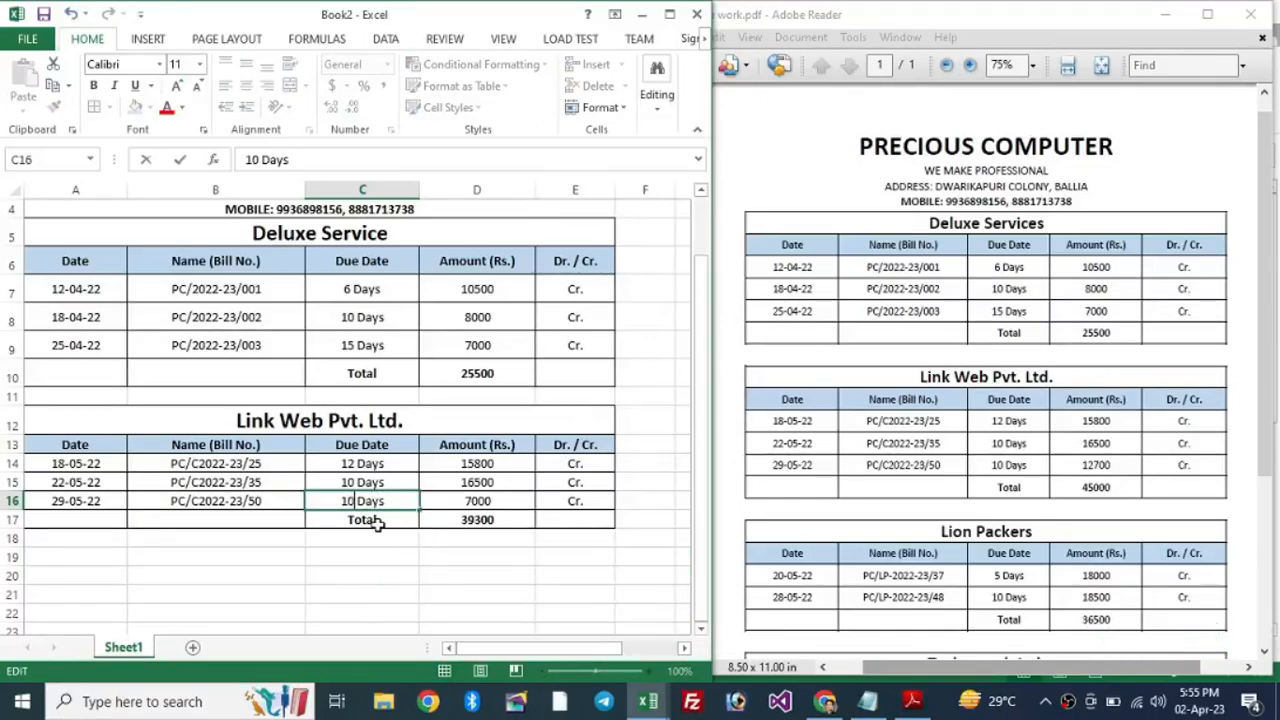
{"action": "key", "text": "Tab"}
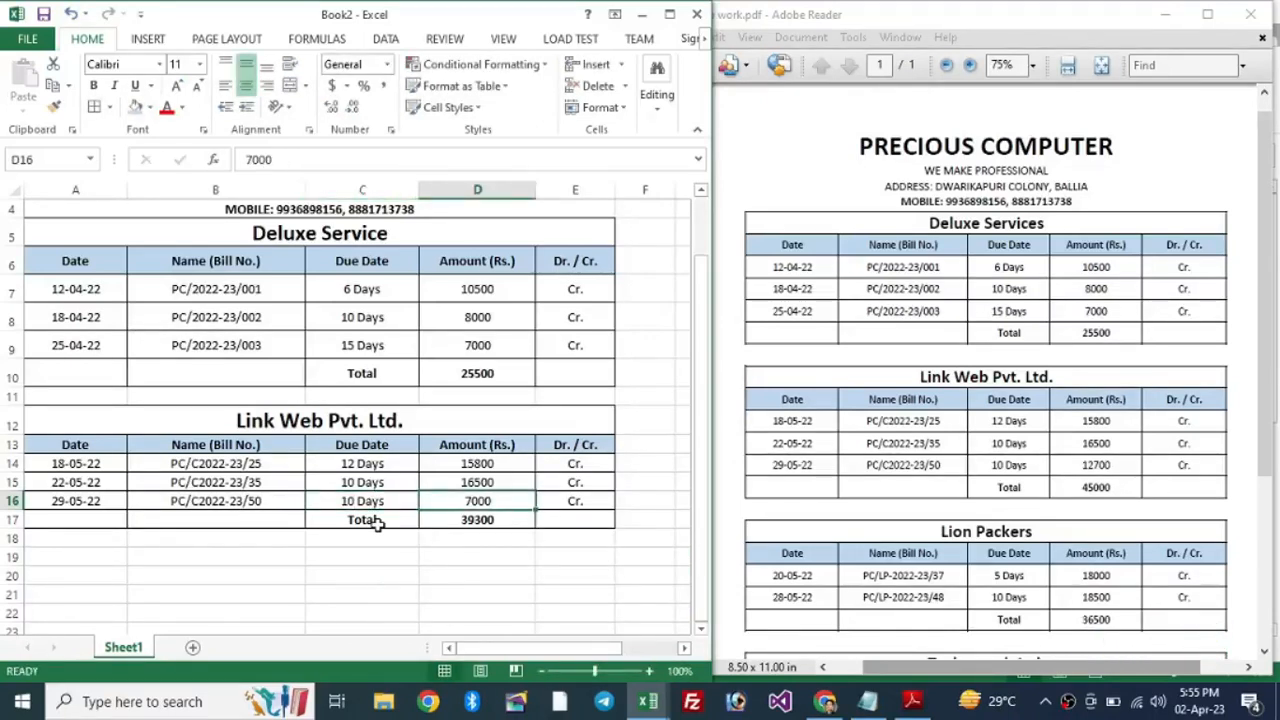
{"action": "type", "text": "12"}
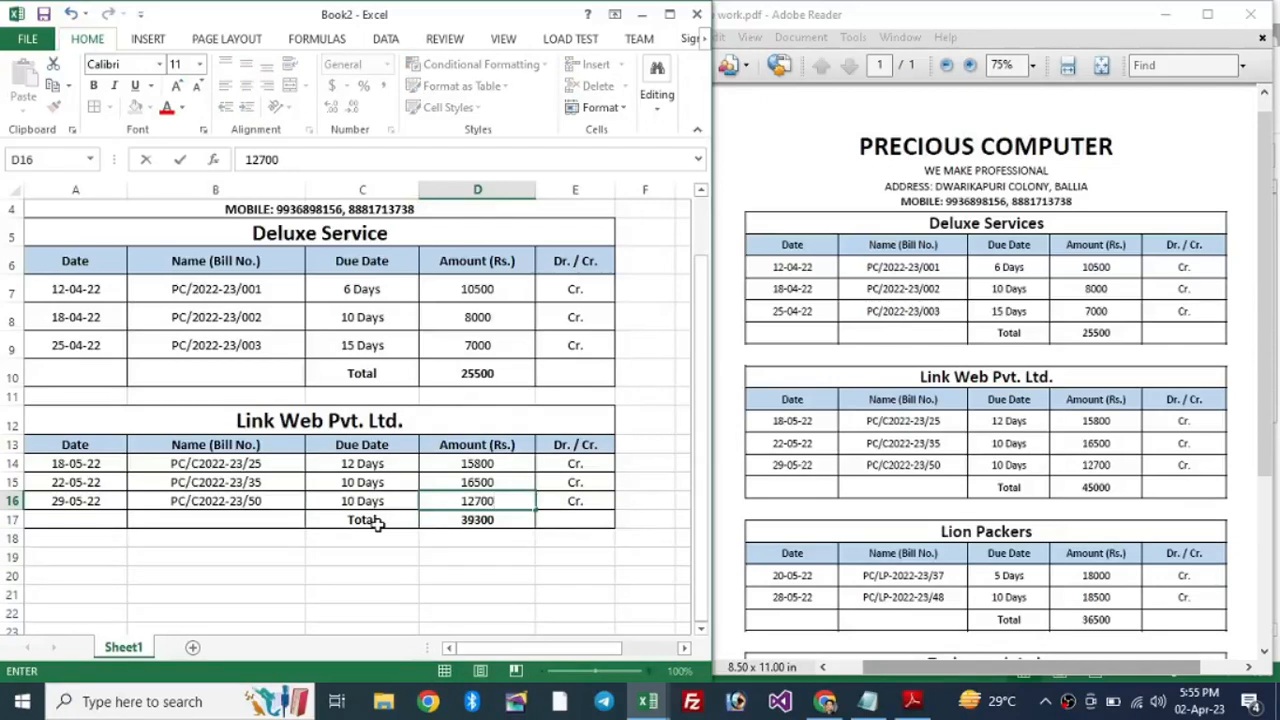
{"action": "key", "text": "Tab"}
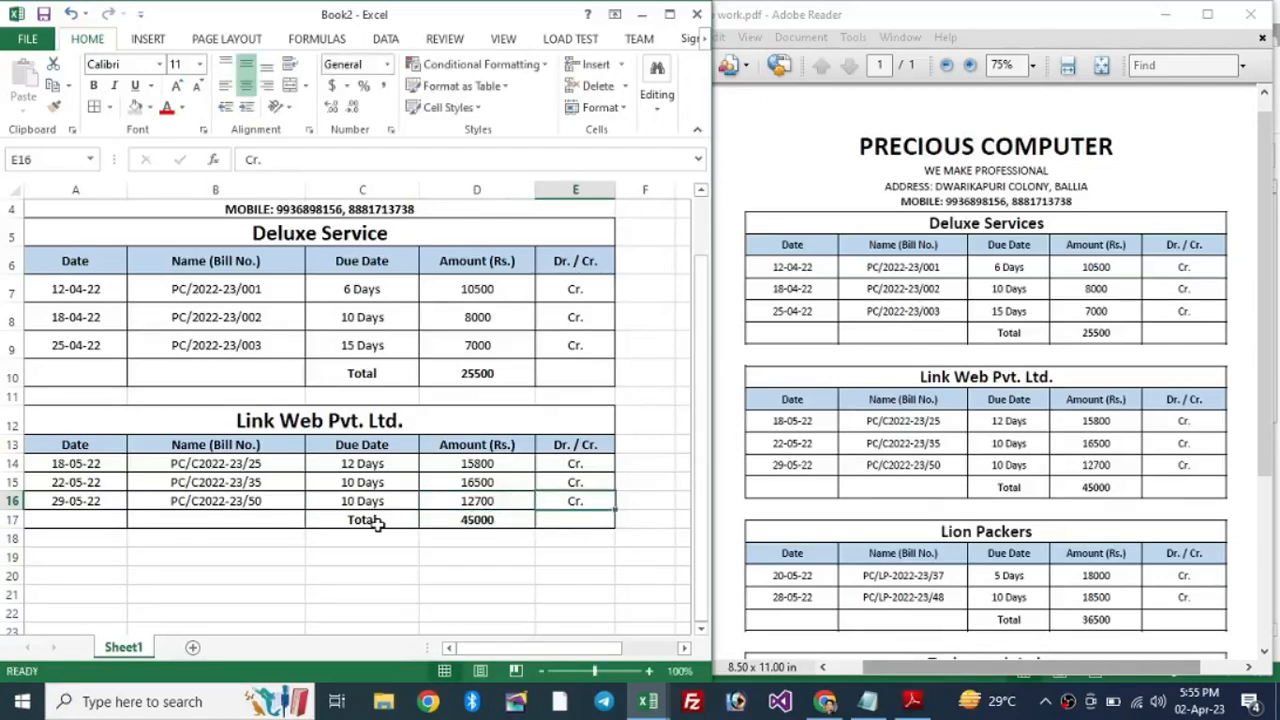
{"action": "left_click", "coordinate": [480, 518]}
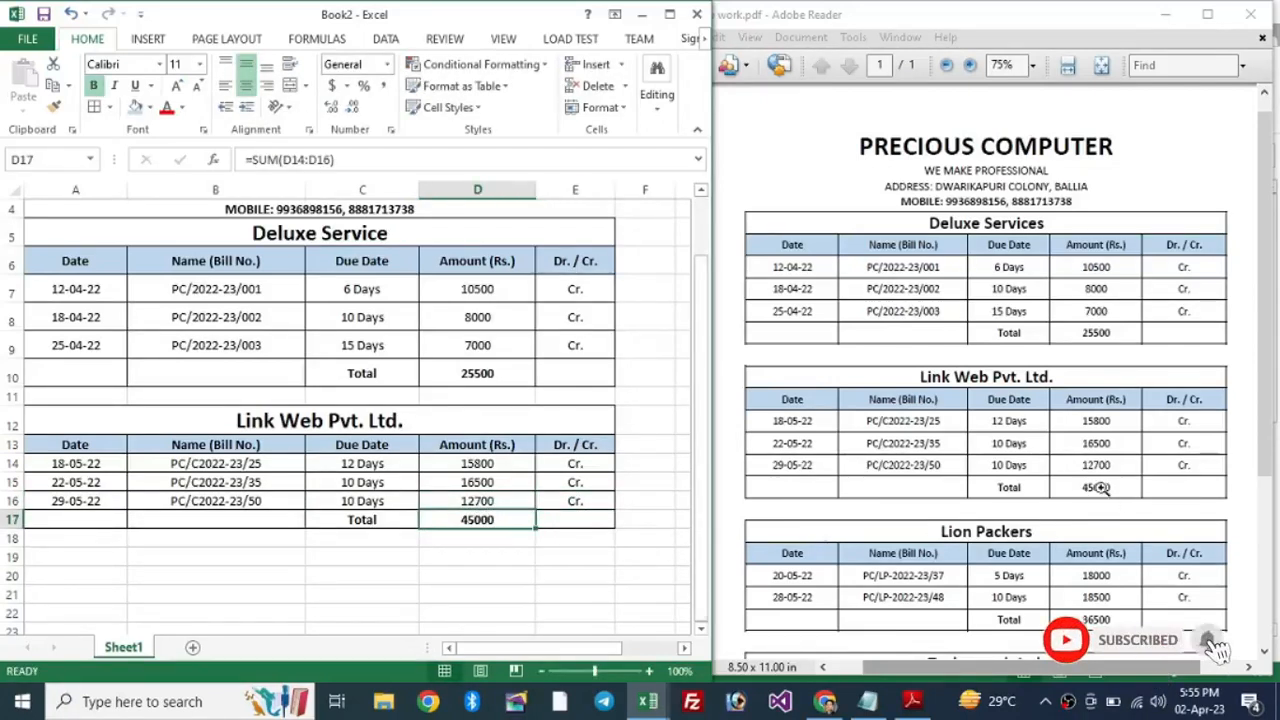
Step: Select and copy the whole Link Web table, A12:E17, including its Total row
{"action": "left_click_drag", "start_coordinate": [1266, 370], "coordinate": [1268, 522]}
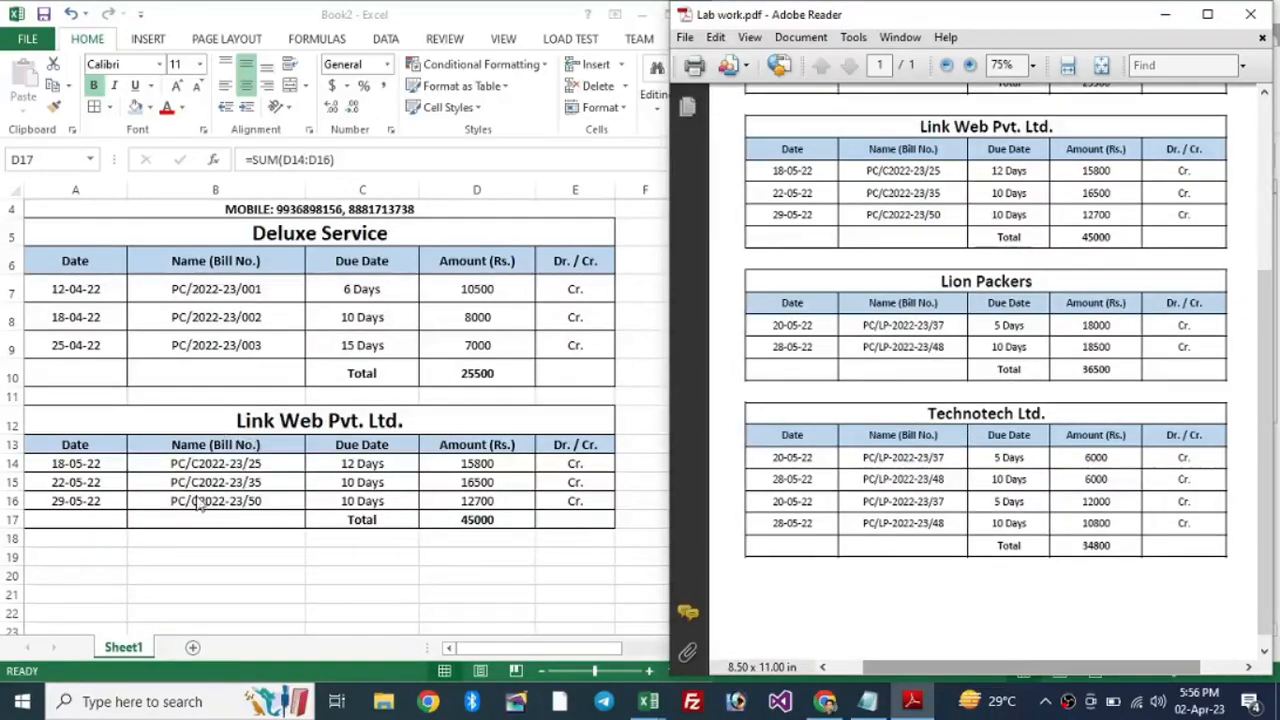
{"action": "left_click", "coordinate": [215, 470]}
{"action": "left_click_drag", "start_coordinate": [219, 446], "coordinate": [270, 481]}
{"action": "left_click_drag", "start_coordinate": [329, 423], "coordinate": [378, 521]}
{"action": "key", "text": "ctrl+c"}
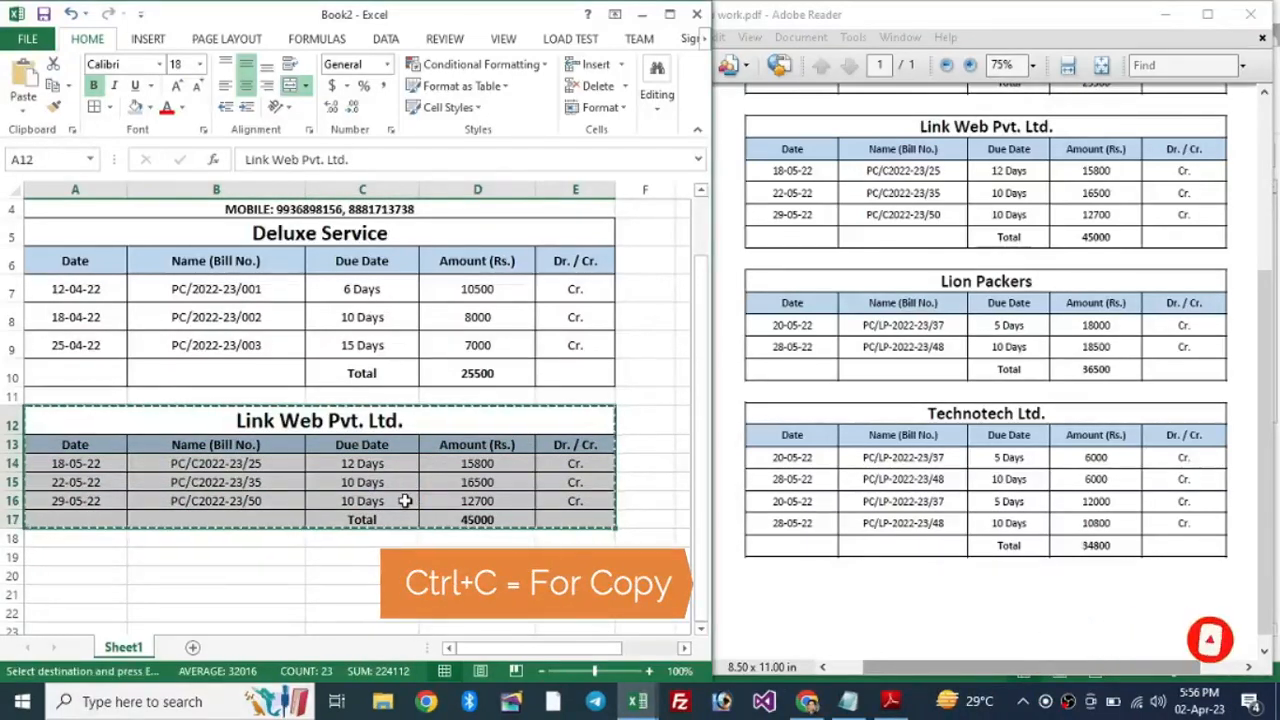
Step: Paste the copied table at A19 so the duplicate fills rows 19–24
{"action": "scroll", "coordinate": [445, 388], "scroll_direction": "down", "scroll_amount": 1}
{"action": "scroll", "coordinate": [445, 388], "scroll_direction": "down", "scroll_amount": 2}
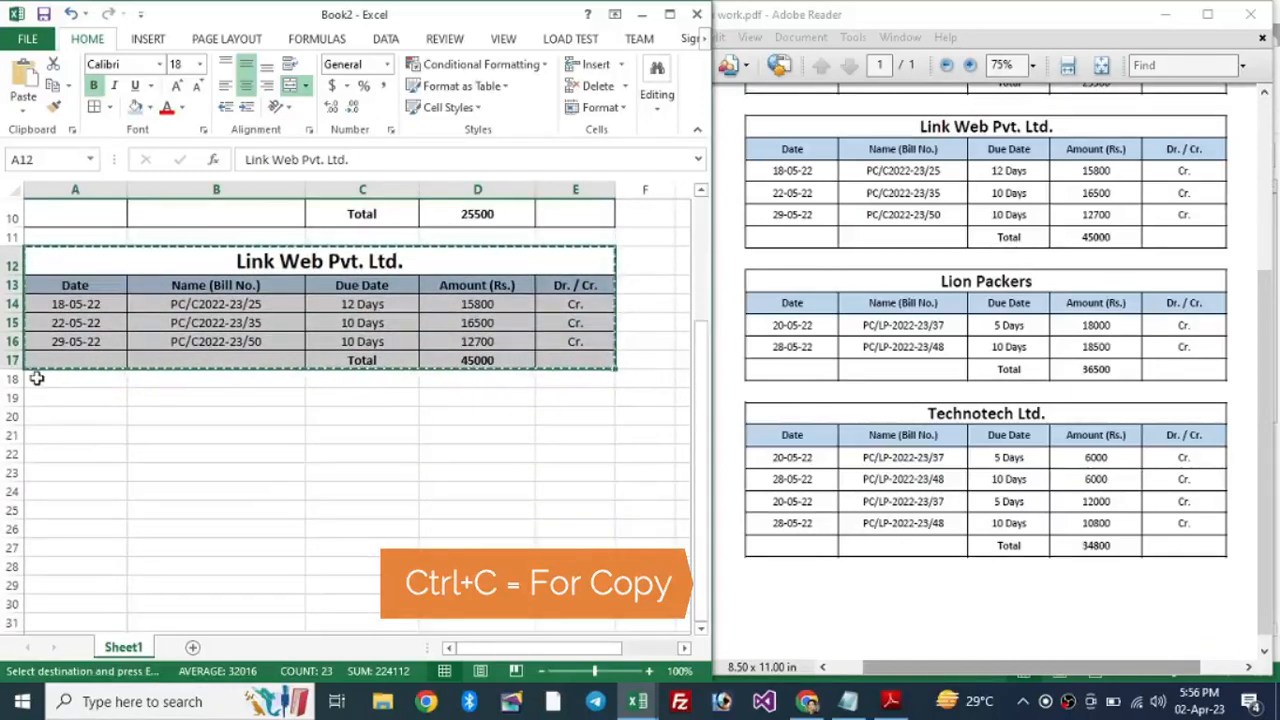
{"action": "left_click", "coordinate": [44, 374]}
{"action": "left_click", "coordinate": [12, 378]}
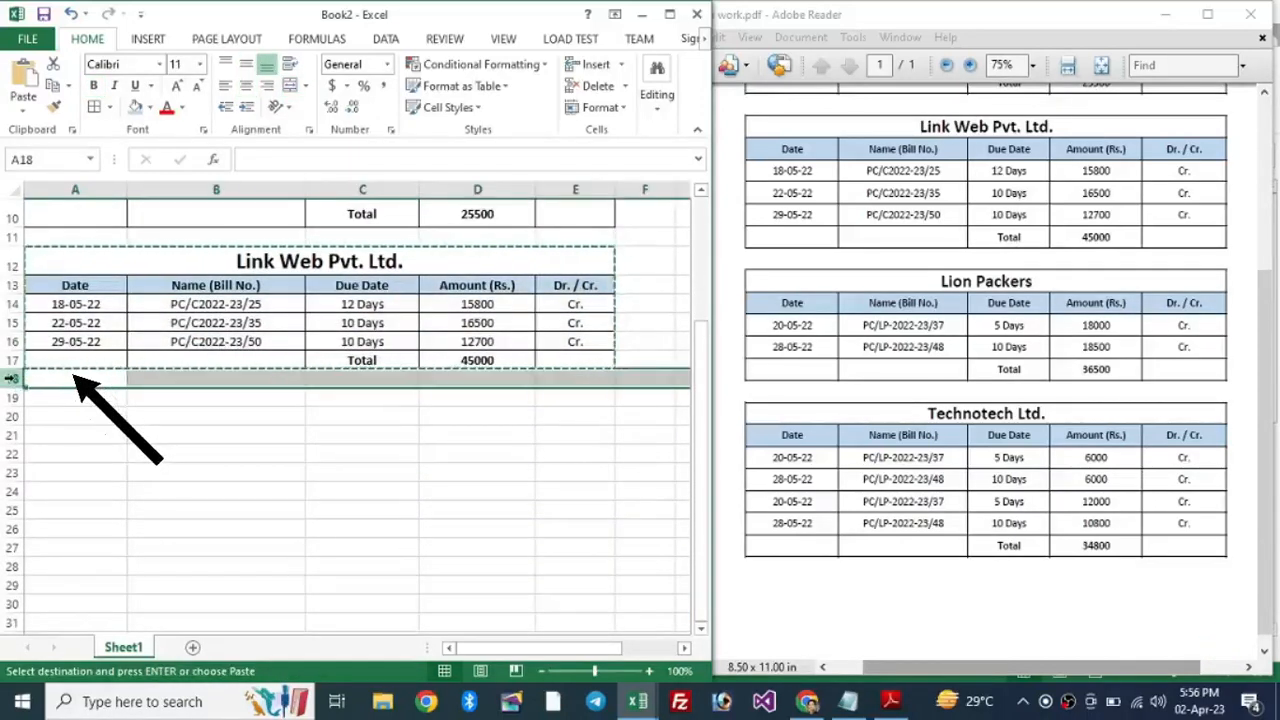
{"action": "left_click", "coordinate": [71, 400]}
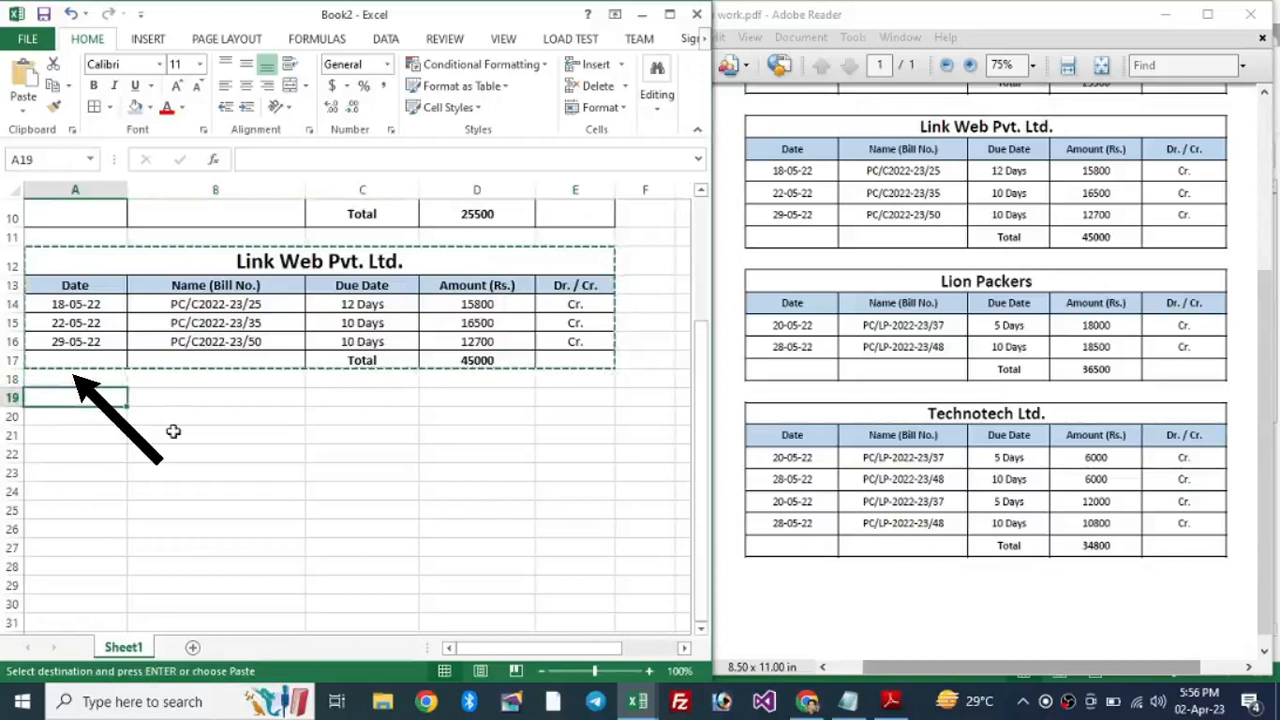
{"action": "key", "text": "ctrl+v"}
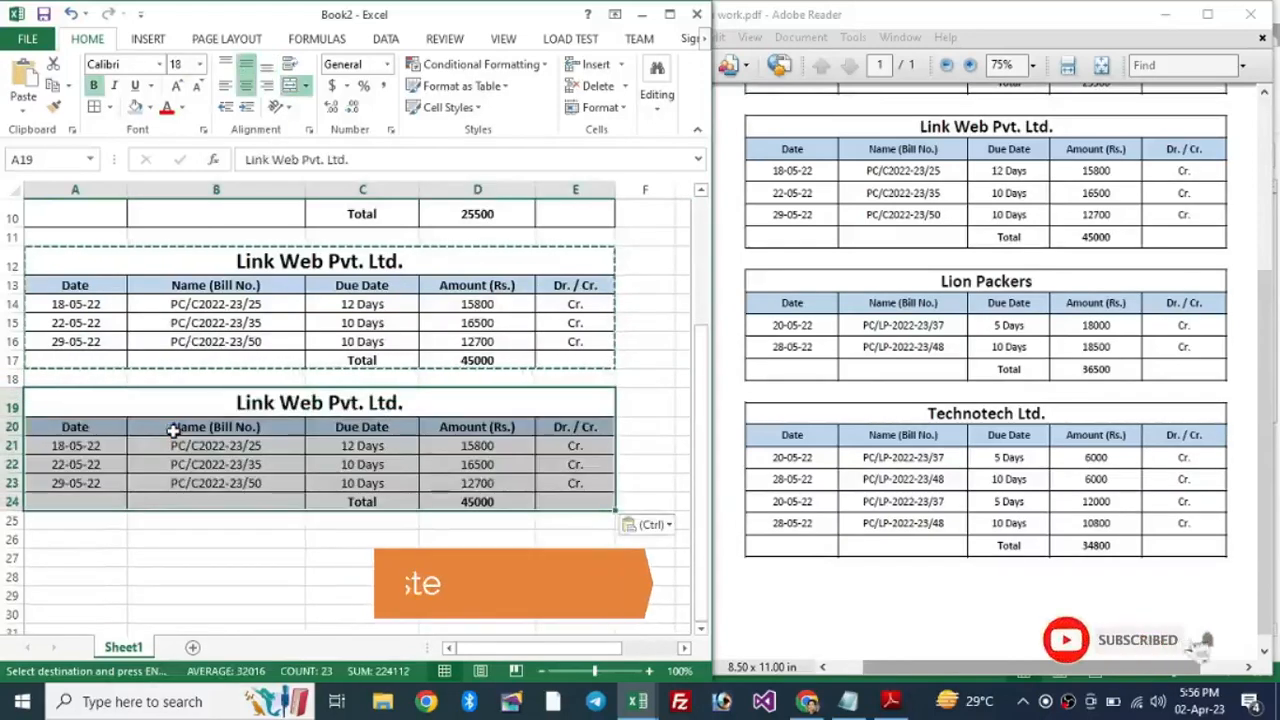
{"action": "left_click", "coordinate": [295, 462]}
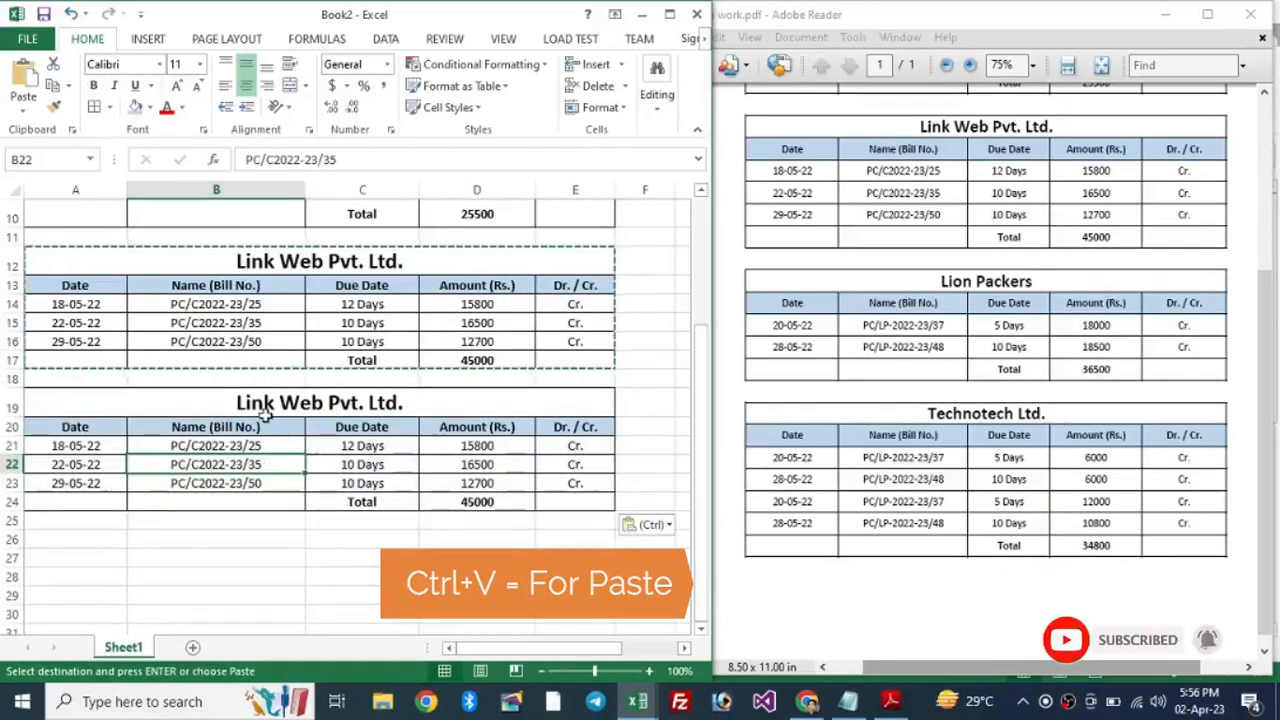
{"action": "left_click_drag", "start_coordinate": [257, 401], "coordinate": [280, 496]}
{"action": "left_click", "coordinate": [363, 465]}
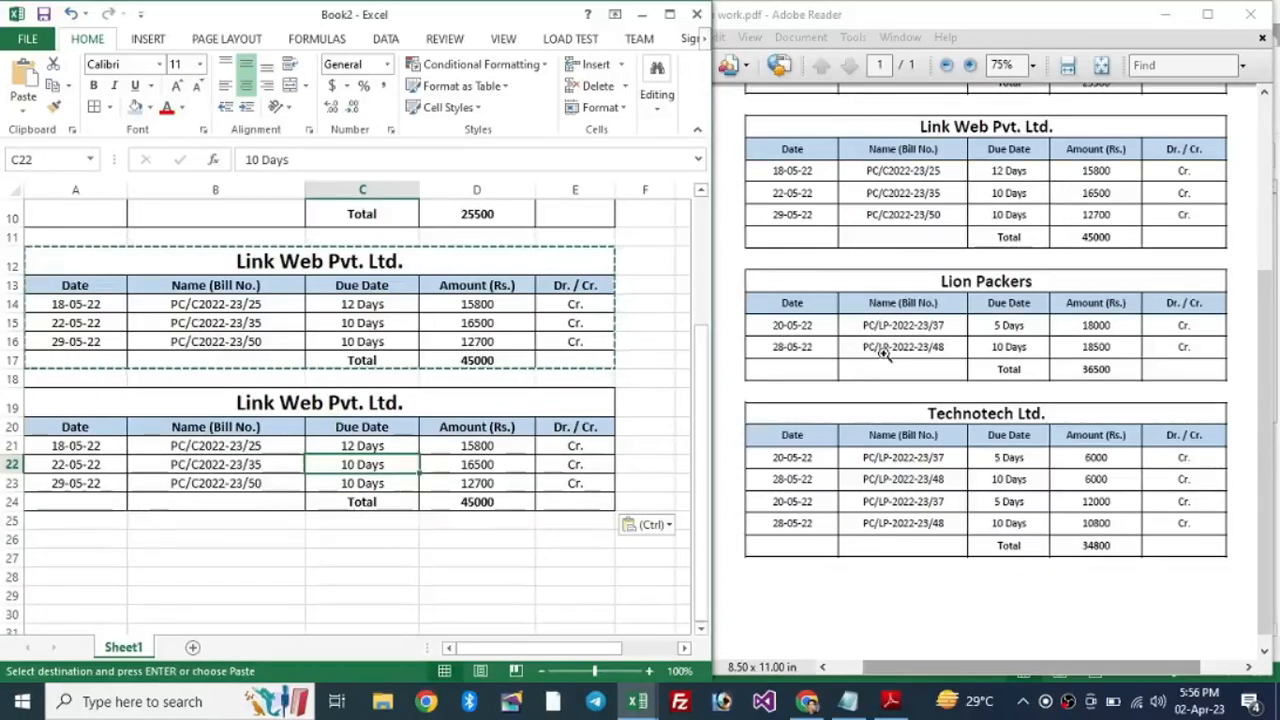
{"action": "left_click", "coordinate": [219, 464]}
{"action": "left_click", "coordinate": [240, 483]}
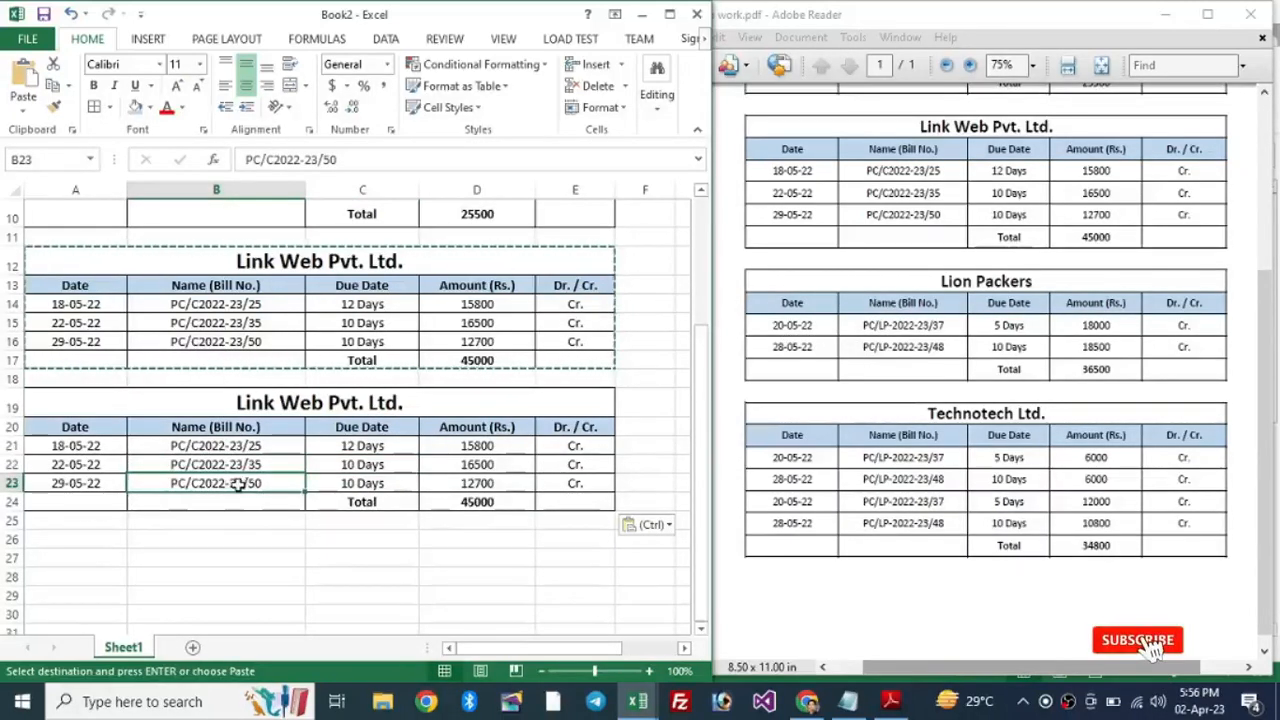
Step: Delete the extra bill row 23 from the copied table
{"action": "right_click", "coordinate": [10, 483]}
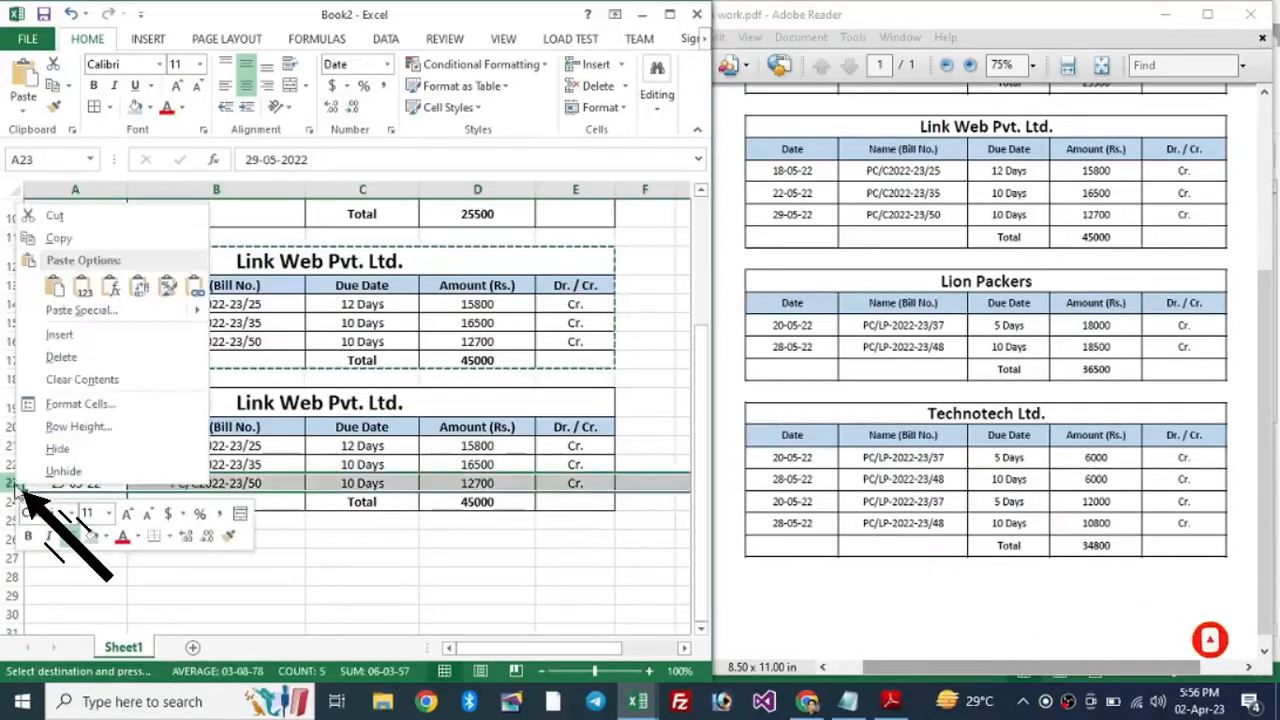
{"action": "left_click", "coordinate": [72, 366]}
{"action": "left_click", "coordinate": [240, 460]}
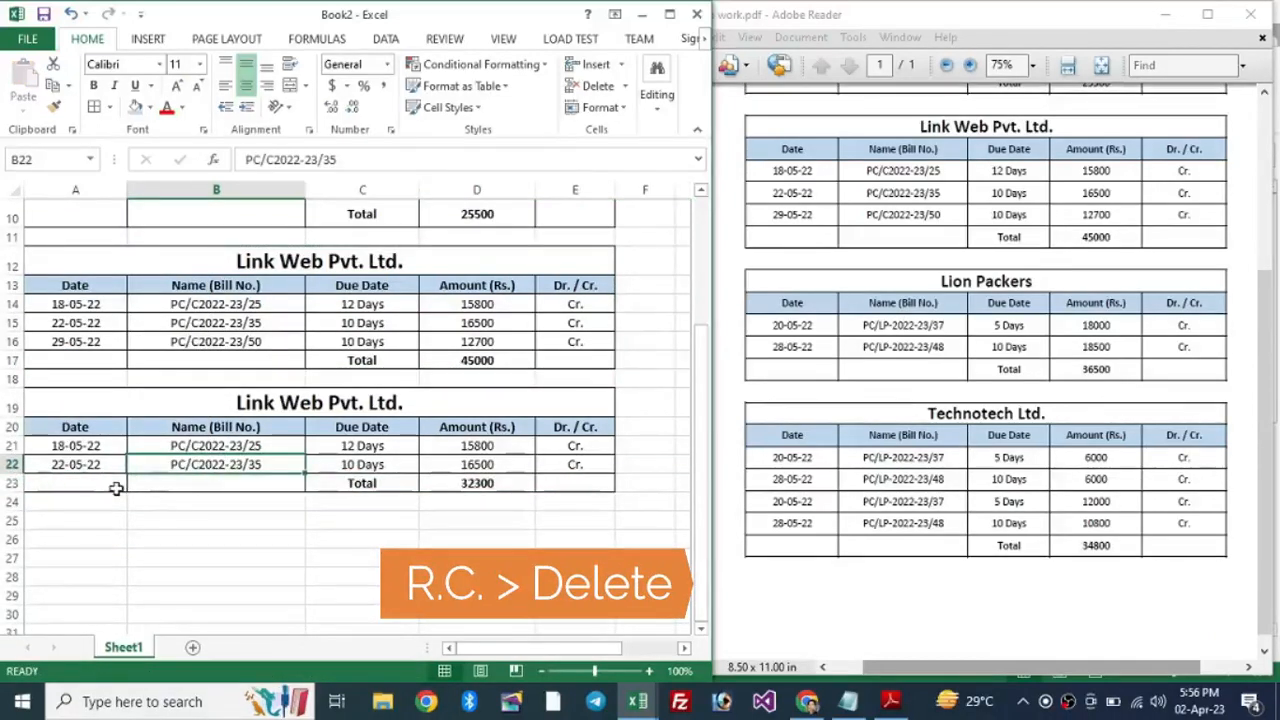
Step: Change the copy's first bill to 20-05-22, PC/LP-2022-23/37, 5 Days, 18000
{"action": "left_click", "coordinate": [94, 446]}
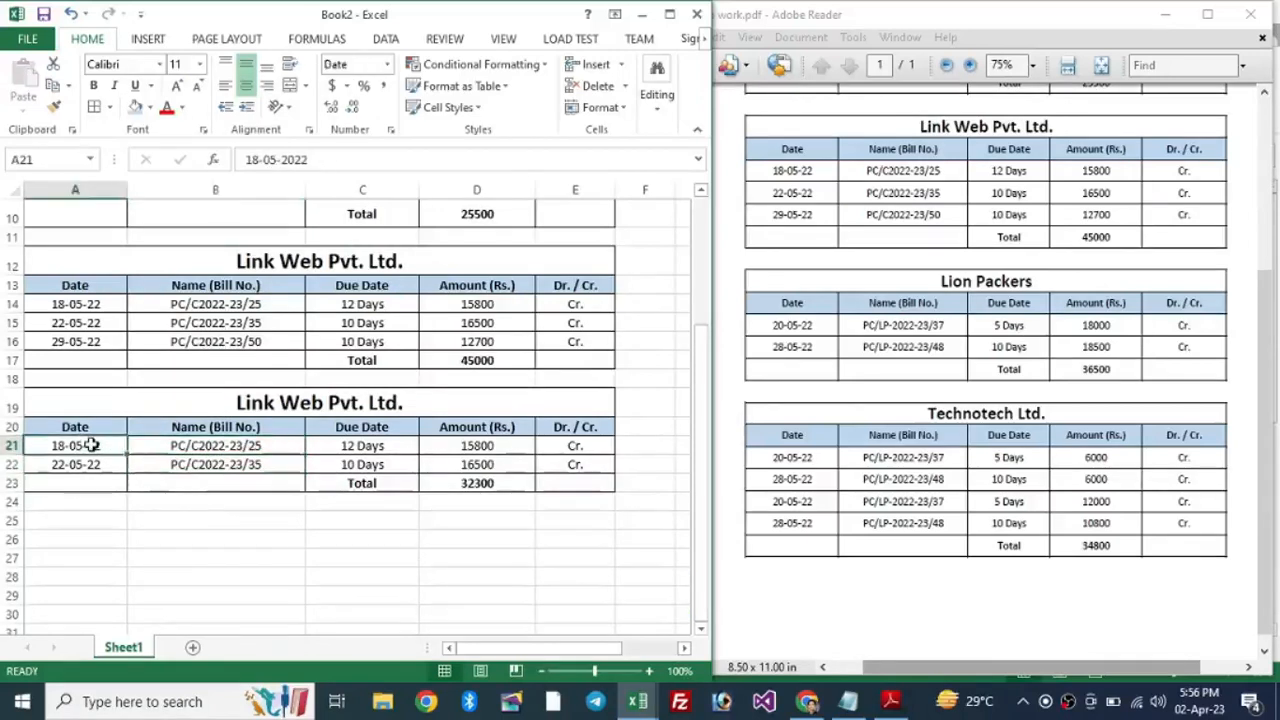
{"action": "type", "text": "20"}
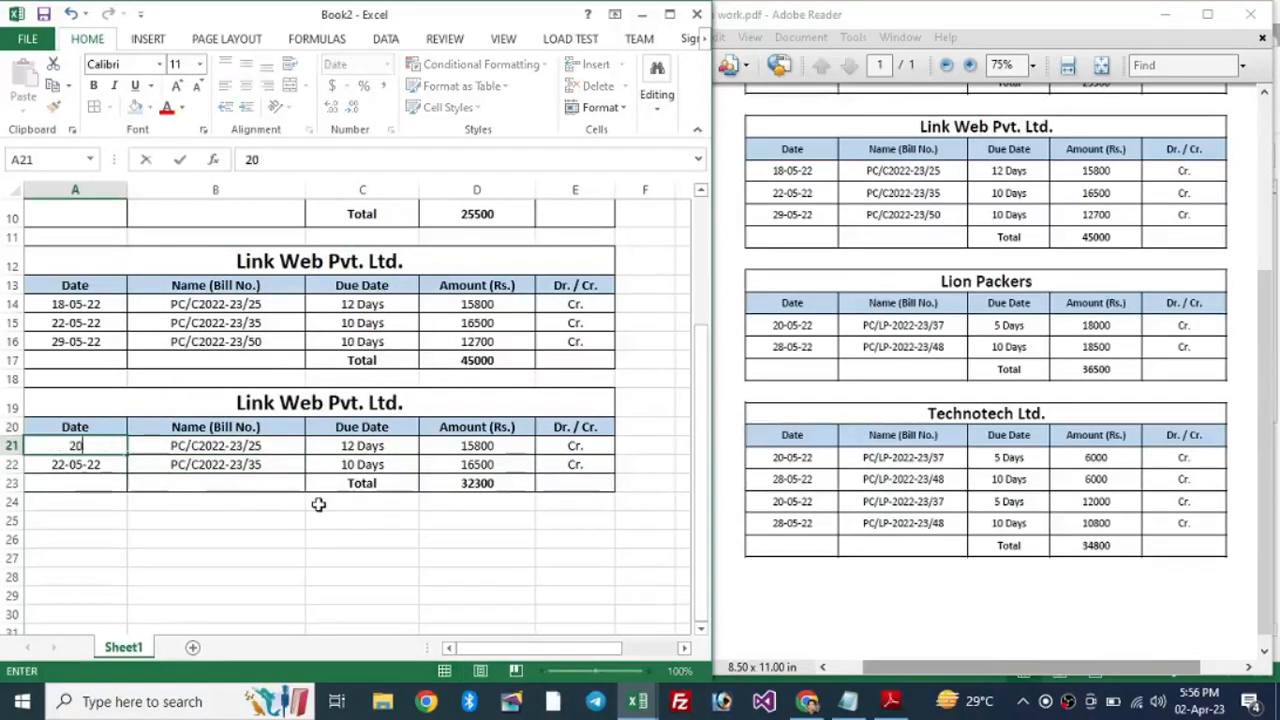
{"action": "type", "text": "-05-22"}
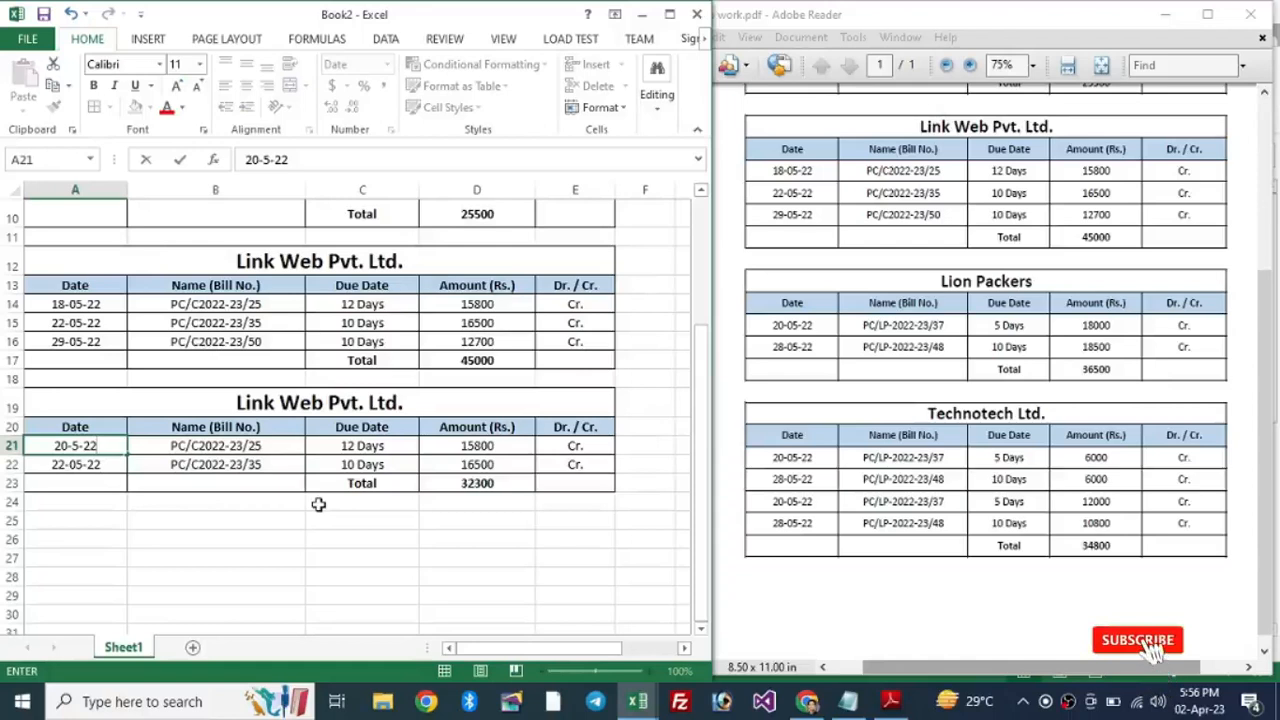
{"action": "key", "text": "Tab"}
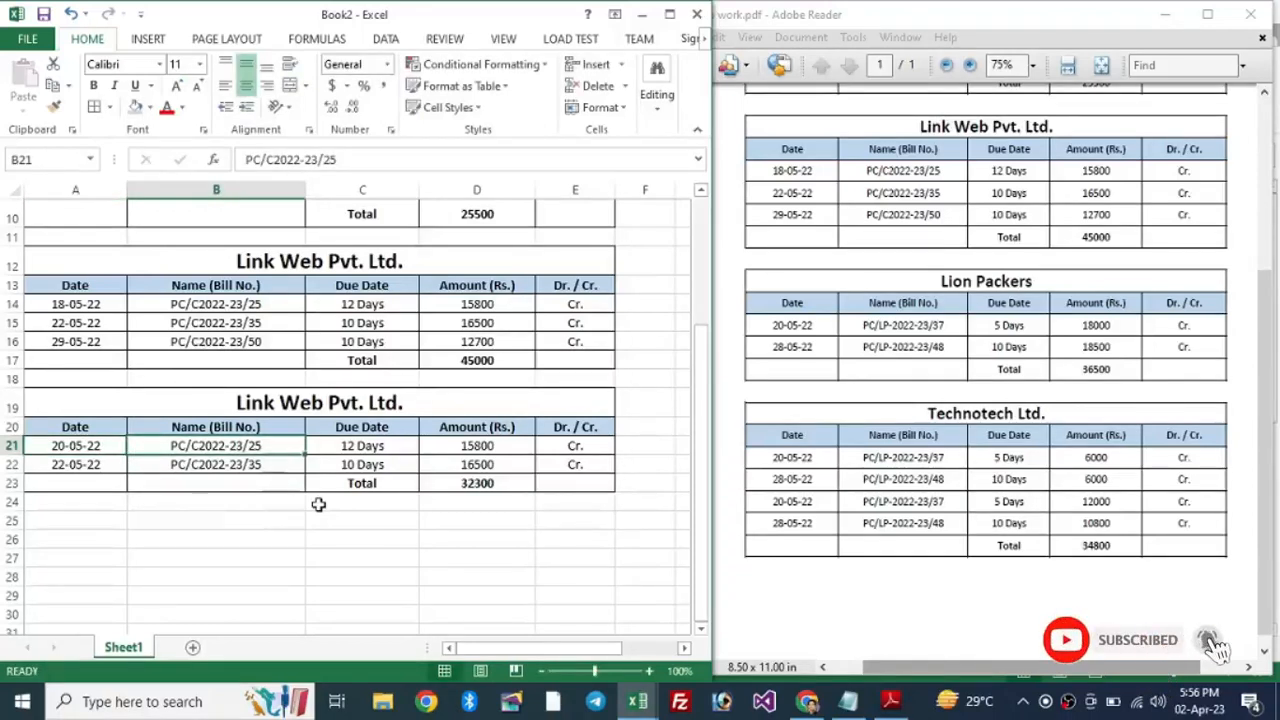
{"action": "type", "text": "PC/C2022-23/35"}
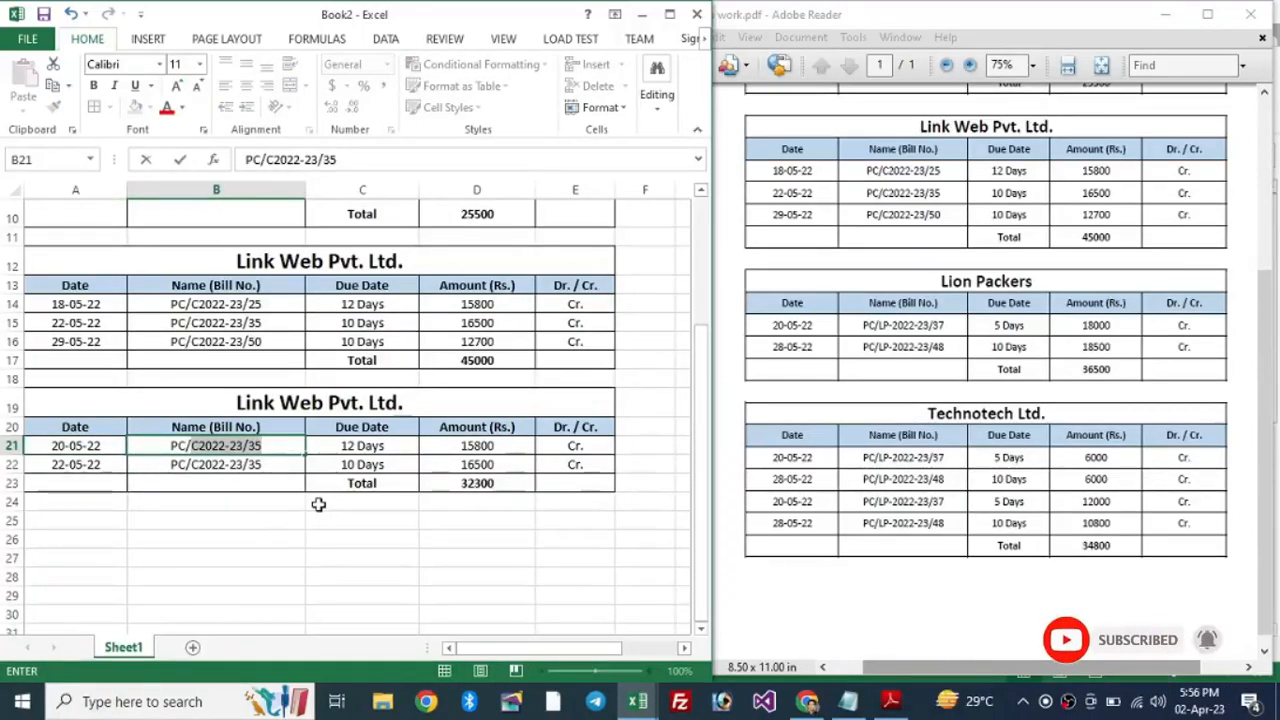
{"action": "type", "text": "LP-2"}
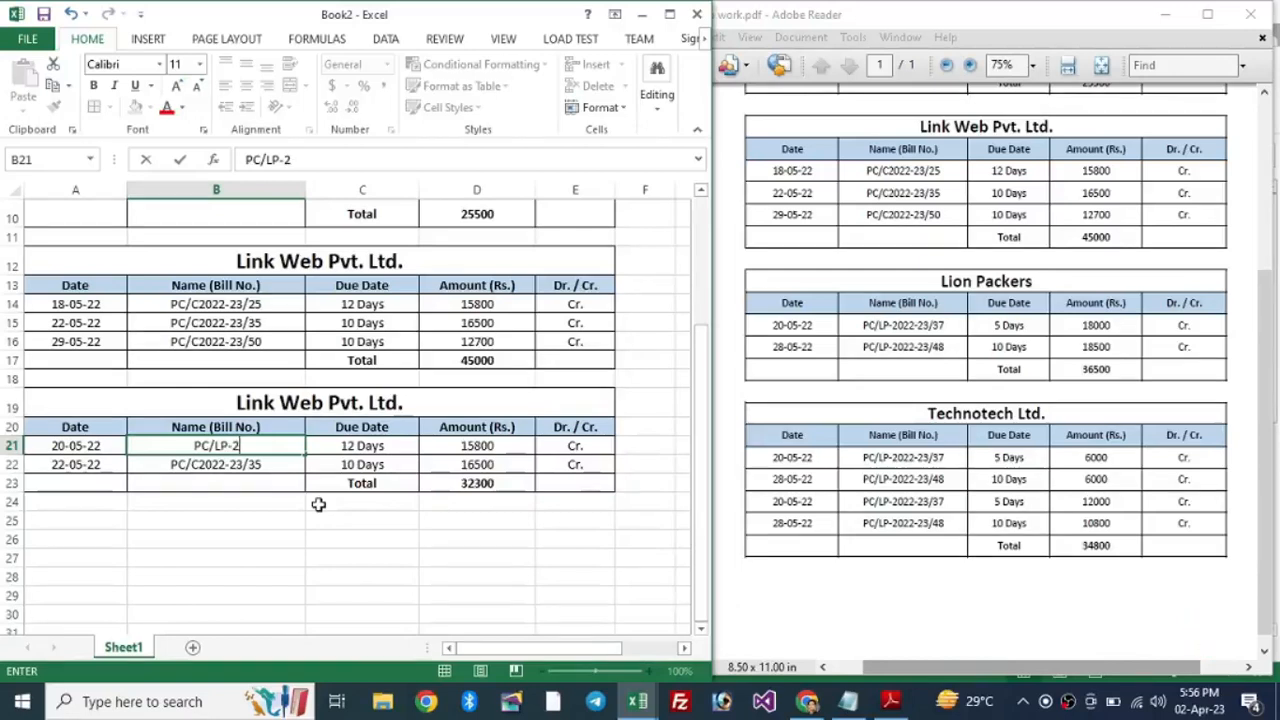
{"action": "type", "text": "022-23/37"}
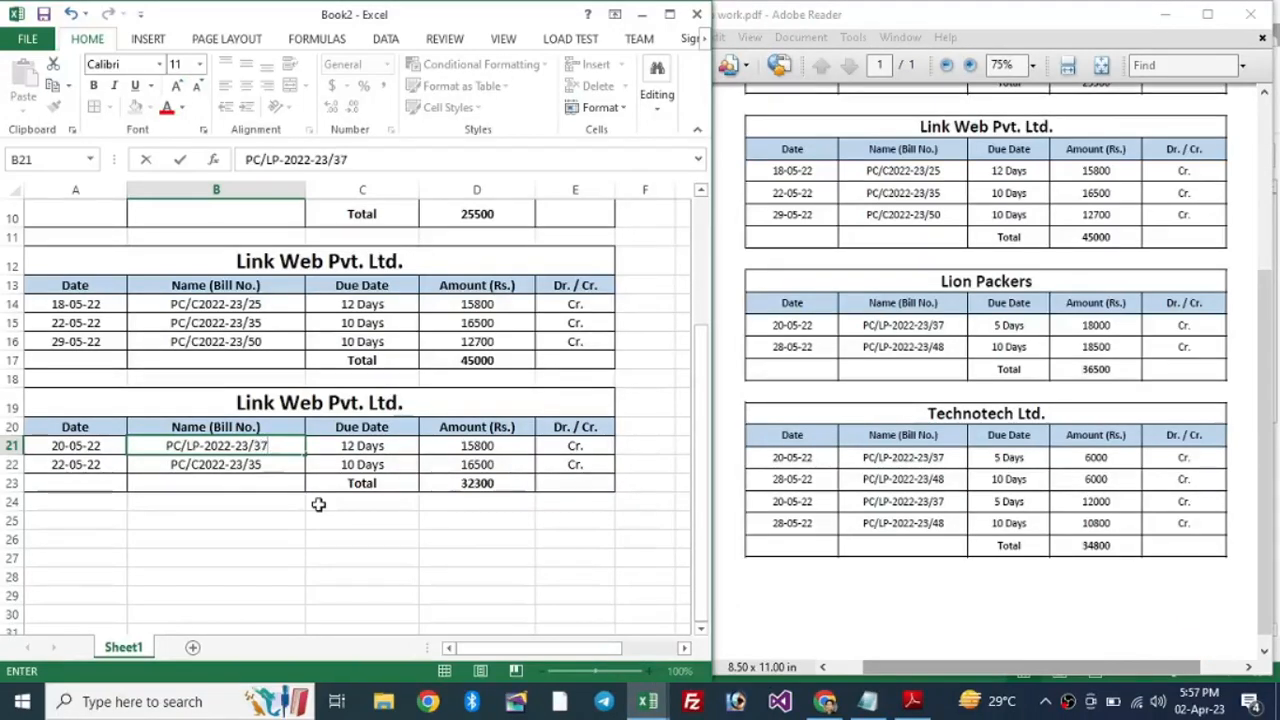
{"action": "key", "text": "Tab"}
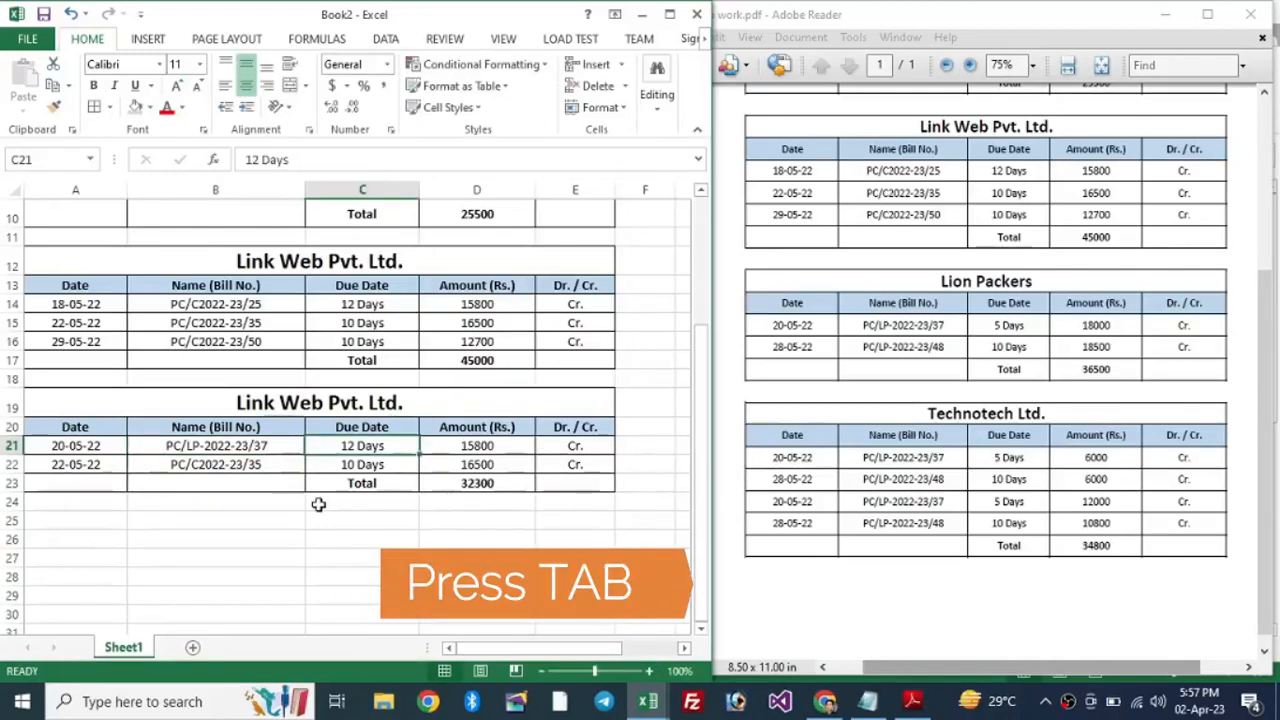
{"action": "key", "text": "F2"}
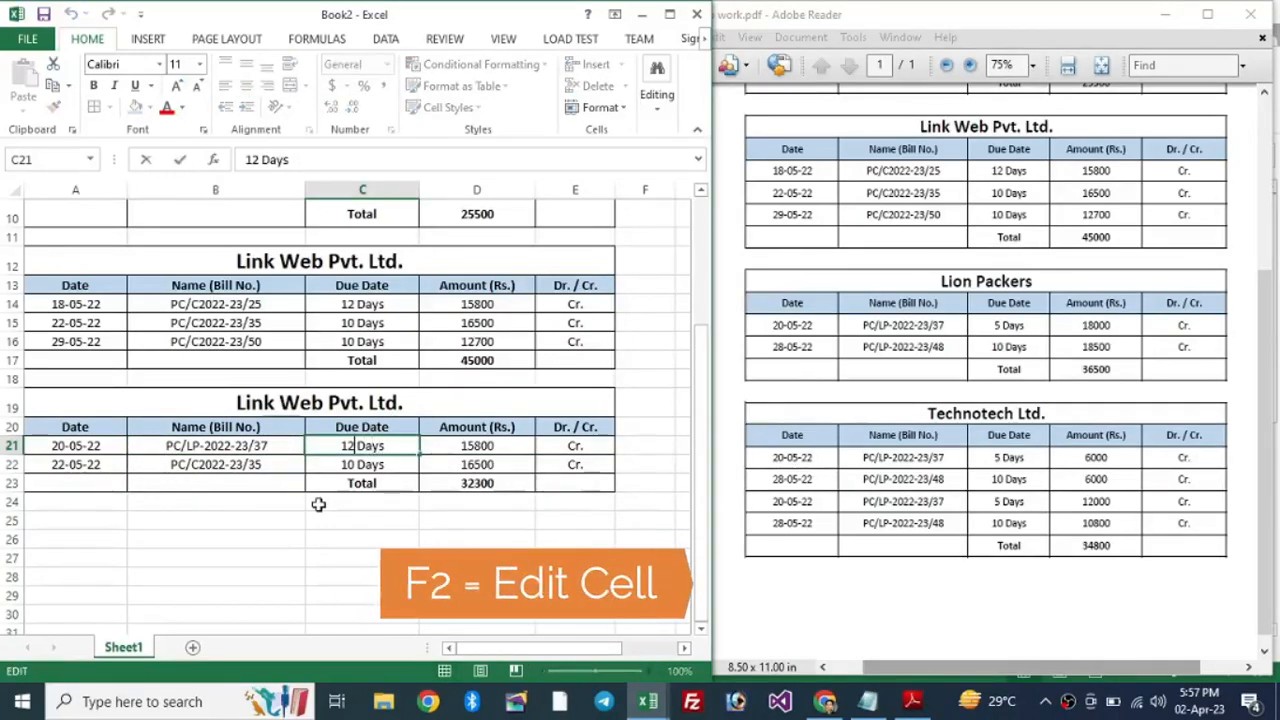
{"action": "type", "text": "5"}
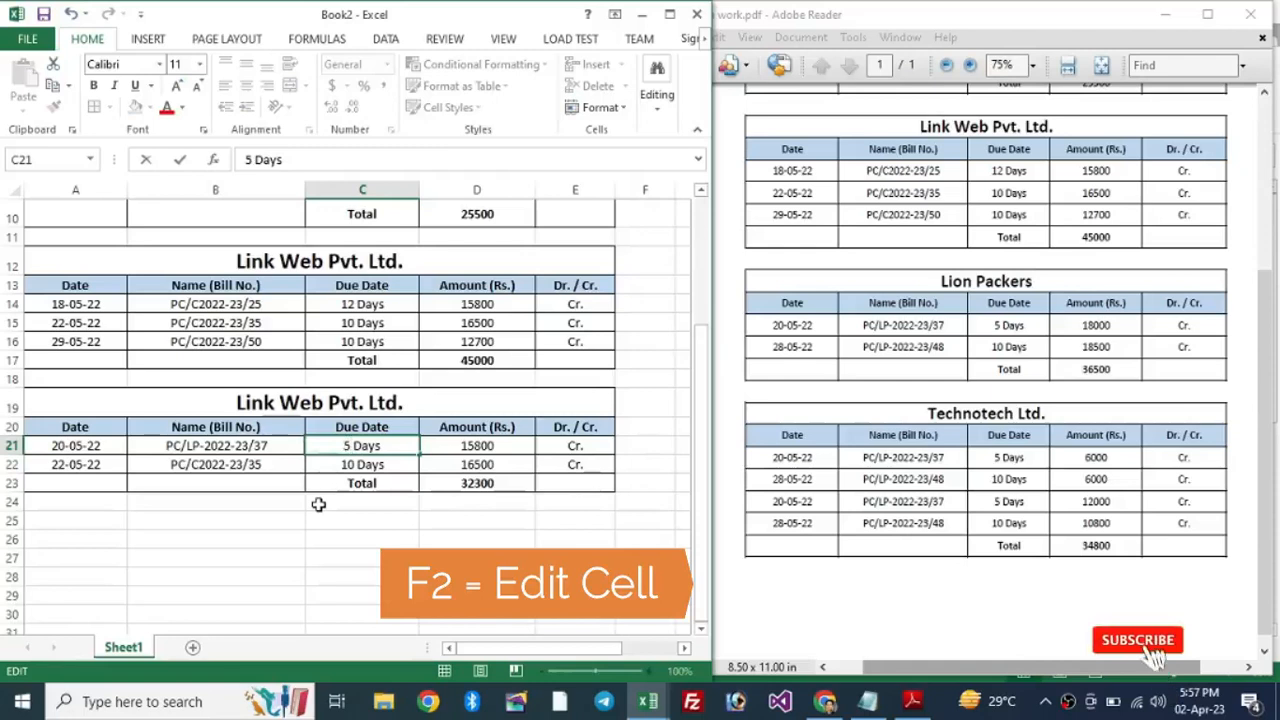
{"action": "key", "text": "Tab"}
{"action": "type", "text": "18000"}
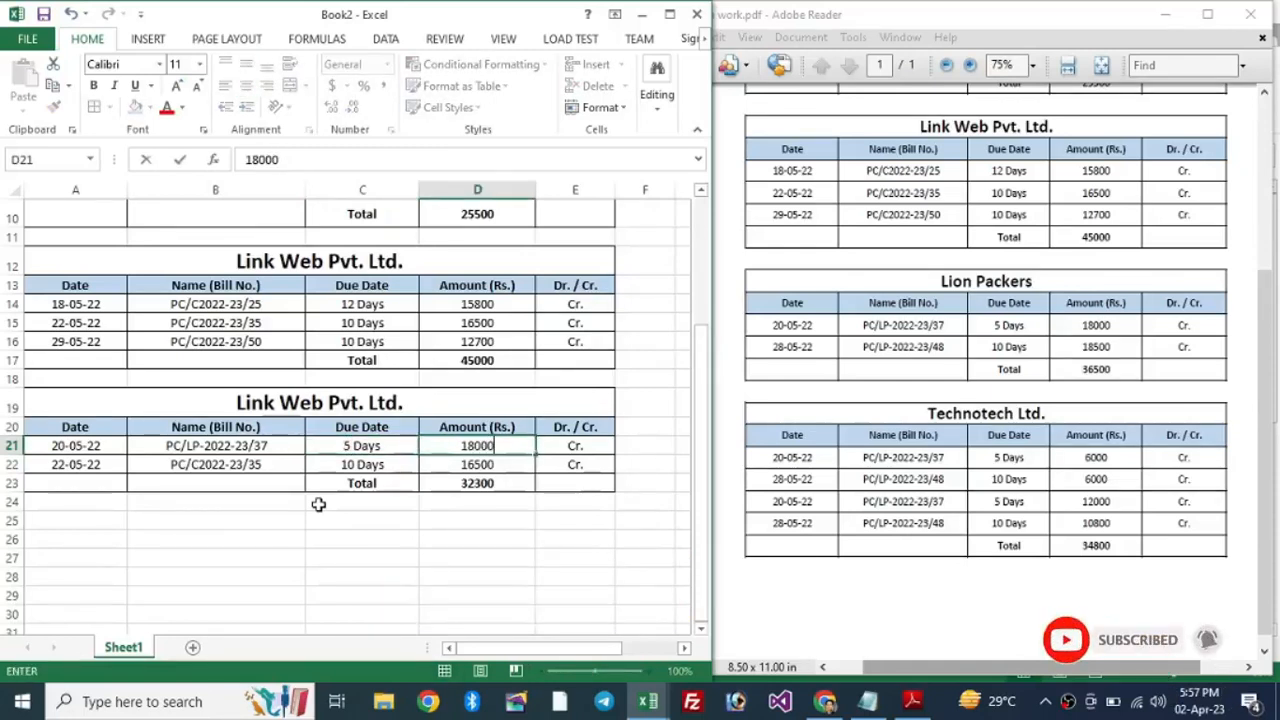
{"action": "key", "text": "Tab"}
Step: Set the second bill to 28-05-22, PC/LP-2022-23/48, amount 18500
{"action": "key", "text": "Down"}
{"action": "key", "text": "Left"}
{"action": "key", "text": "Left"}
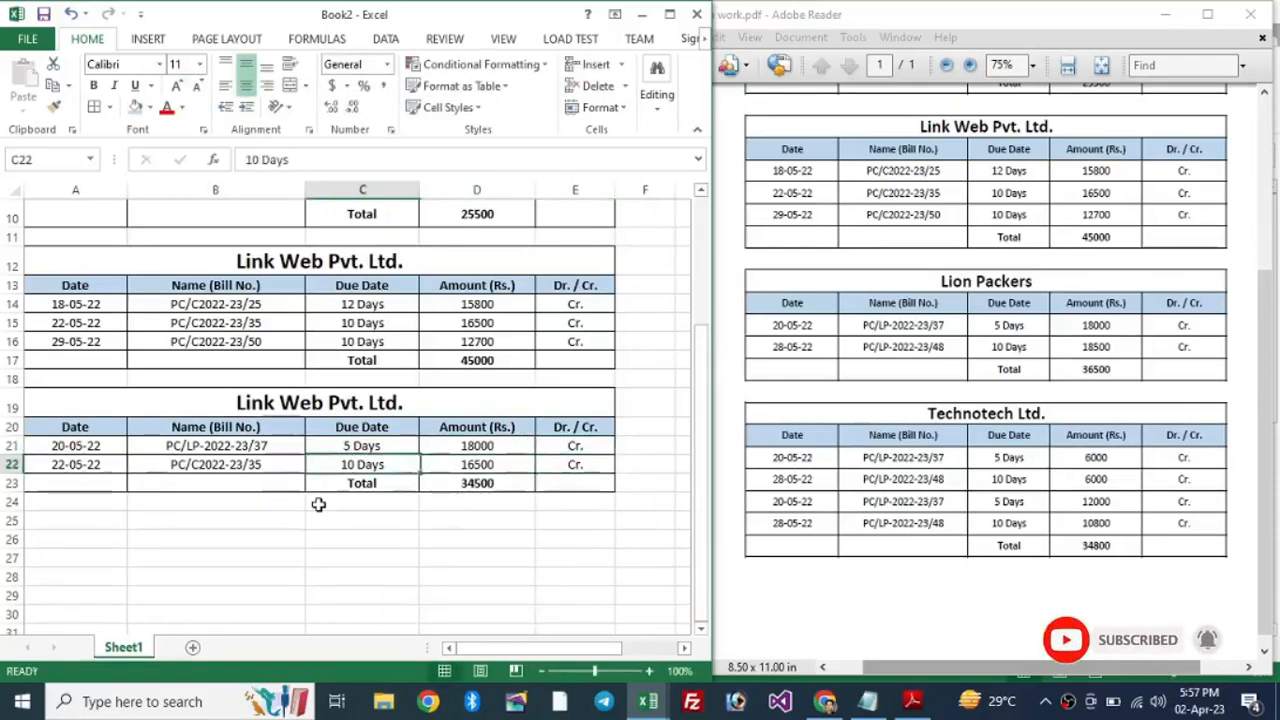
{"action": "key", "text": "Left"}
{"action": "key", "text": "Left"}
{"action": "type", "text": "28-05-22"}
{"action": "key", "text": "Tab"}
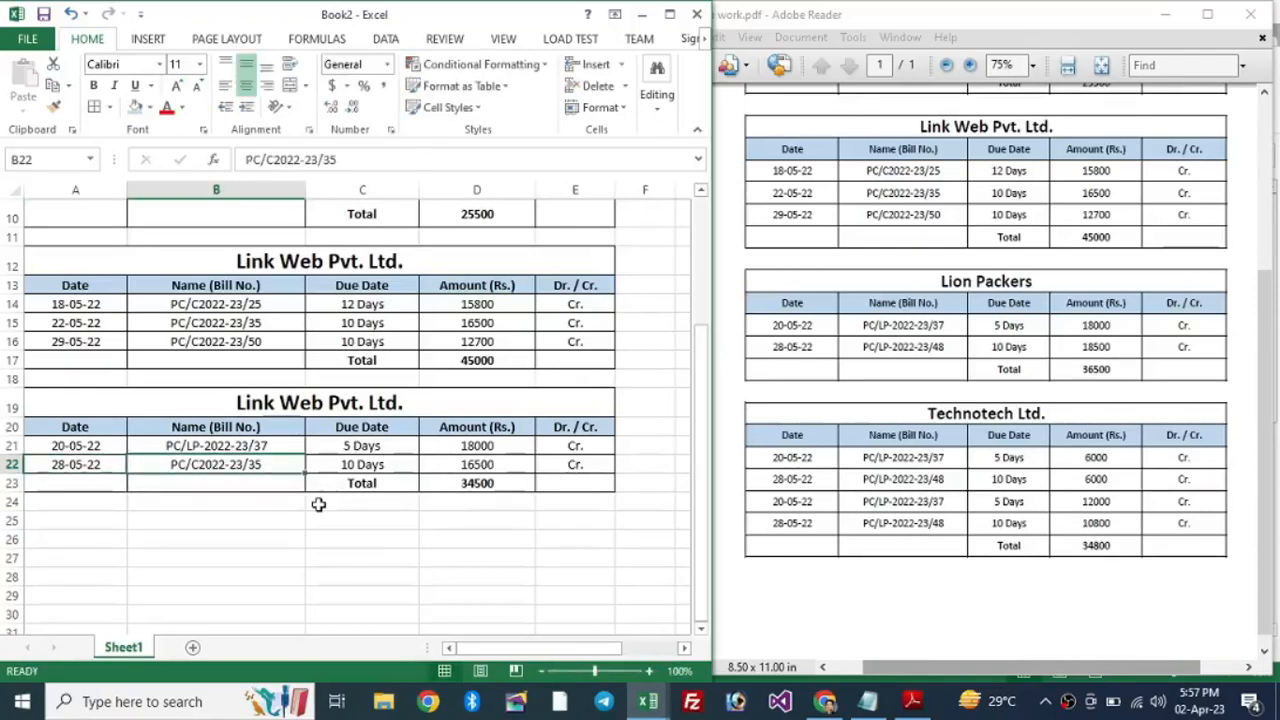
{"action": "key", "text": "ctrl+d"}
{"action": "key", "text": "F2"}
{"action": "key", "text": "BackSpace"}
{"action": "key", "text": "BackSpace"}
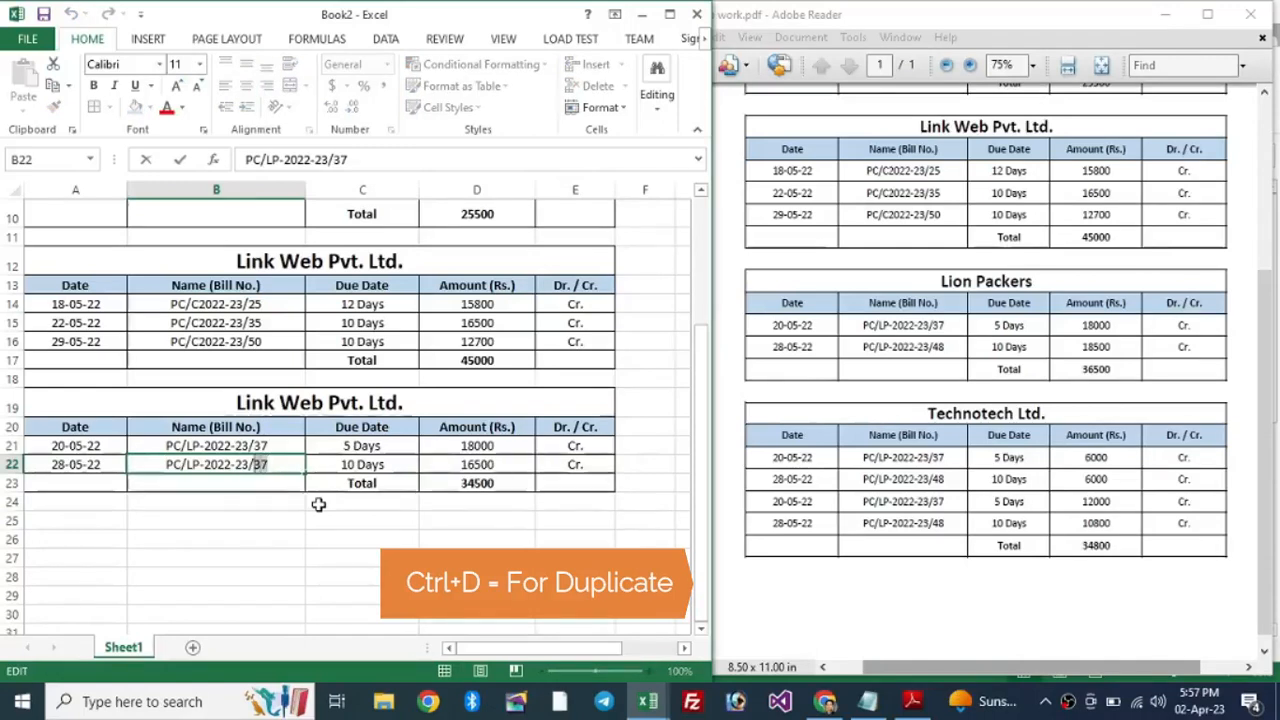
{"action": "type", "text": "48"}
{"action": "key", "text": "Tab"}
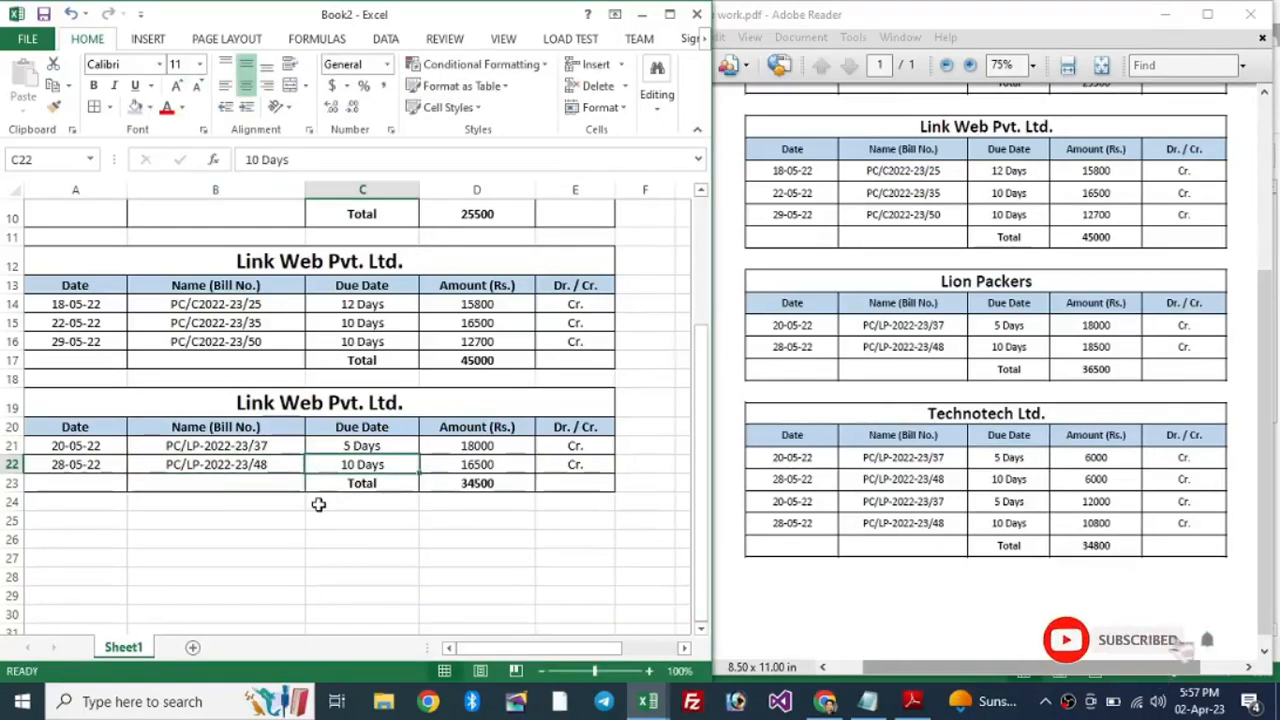
{"action": "key", "text": "Tab"}
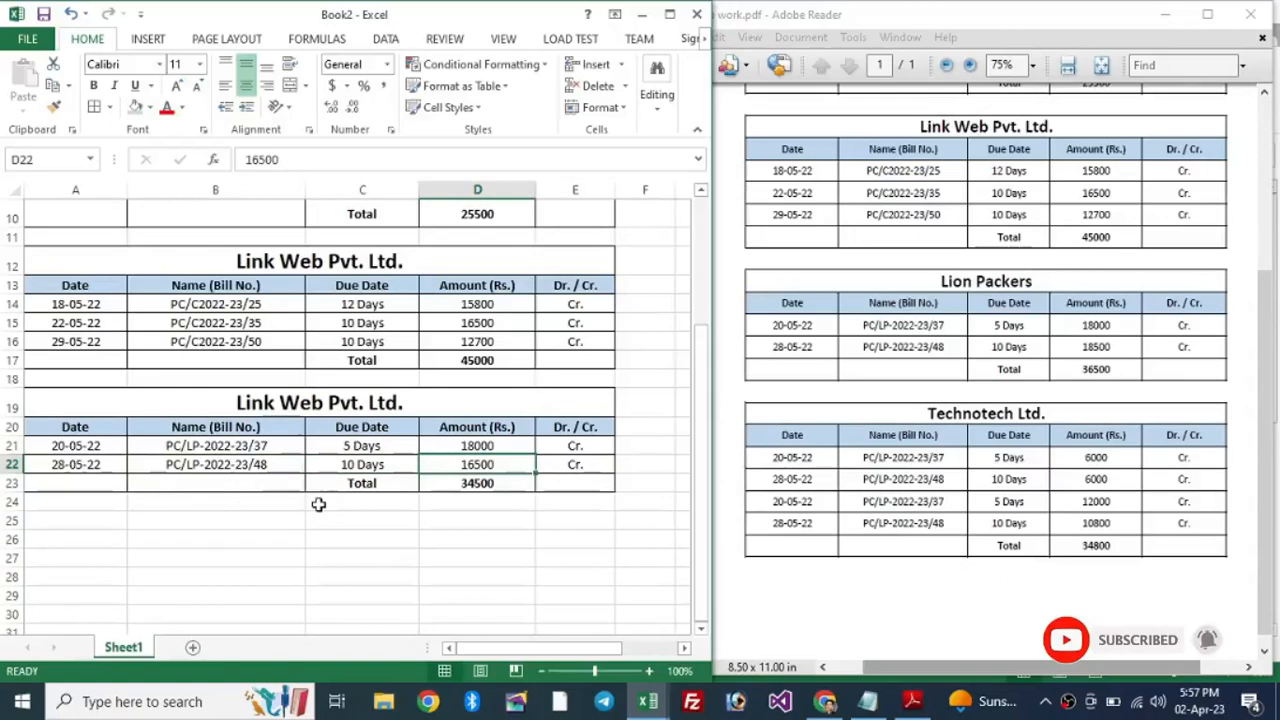
{"action": "type", "text": "18500"}
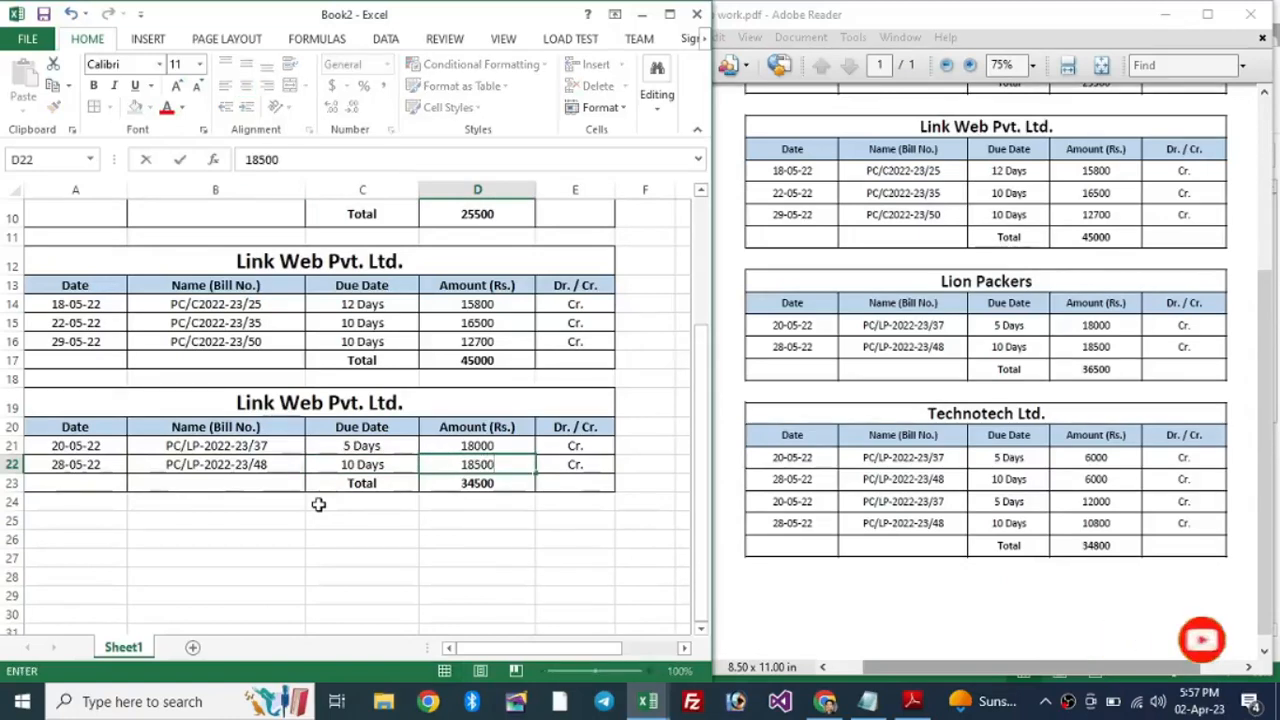
{"action": "key", "text": "Return"}
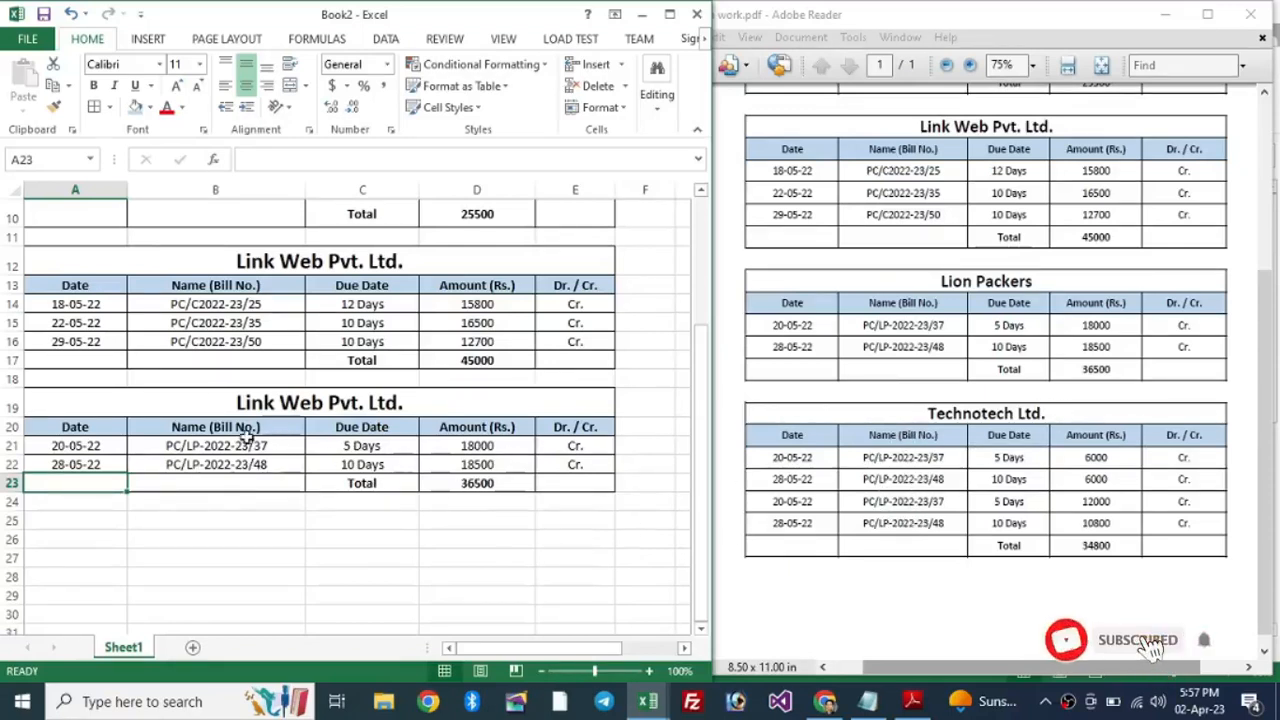
Step: Copy the Link Web table and paste it at A25 below the second table
{"action": "left_click_drag", "start_coordinate": [198, 272], "coordinate": [420, 362]}
{"action": "key", "text": "ctrl+c"}
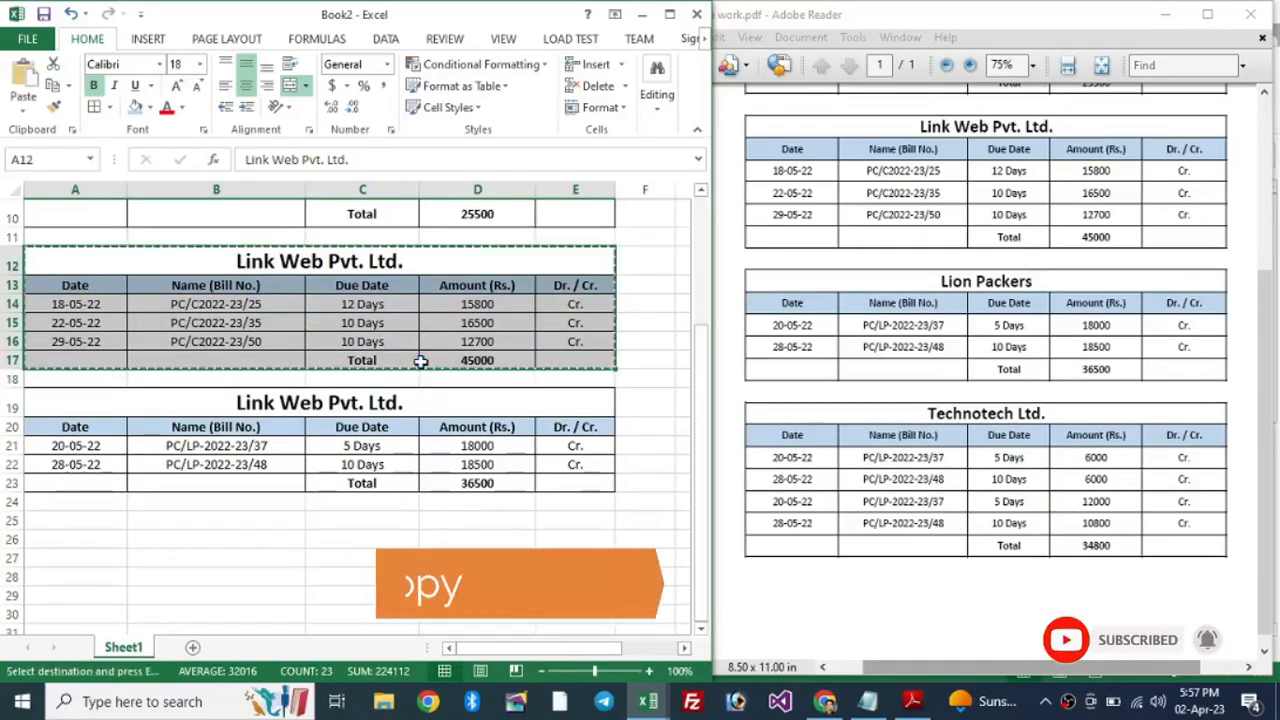
{"action": "left_click", "coordinate": [63, 503]}
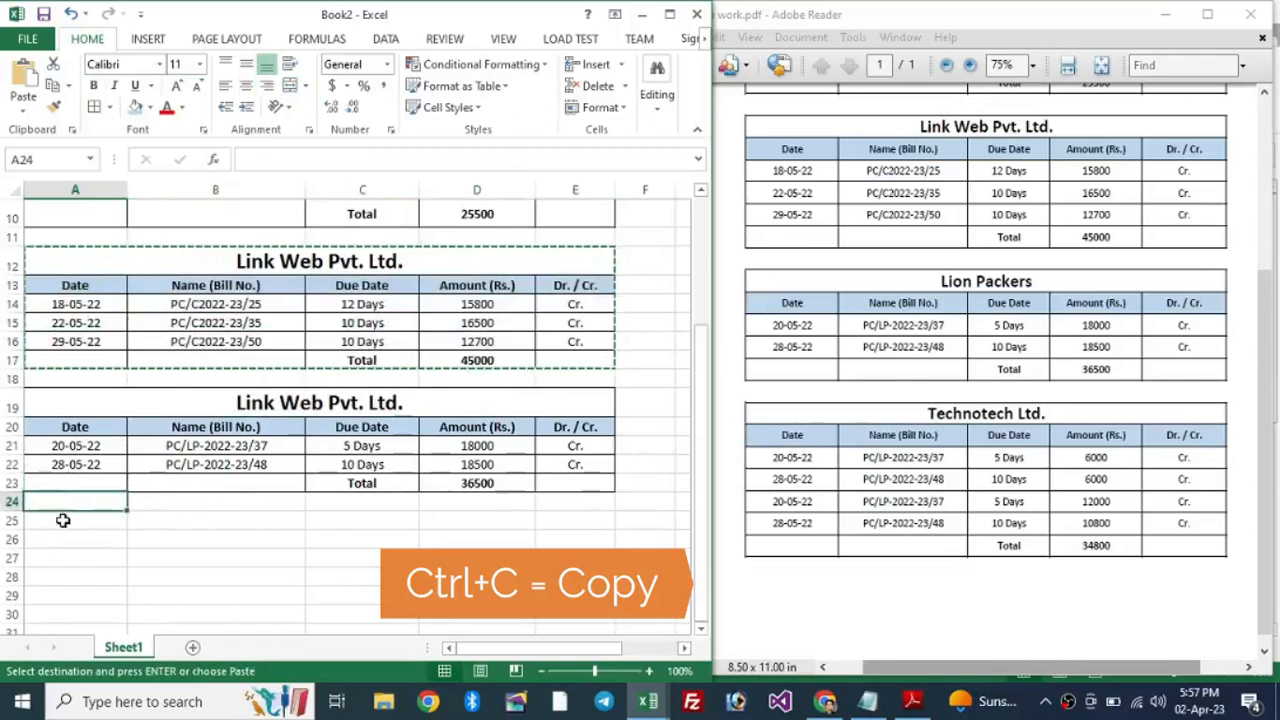
{"action": "left_click", "coordinate": [58, 521]}
{"action": "key", "text": "ctrl+v"}
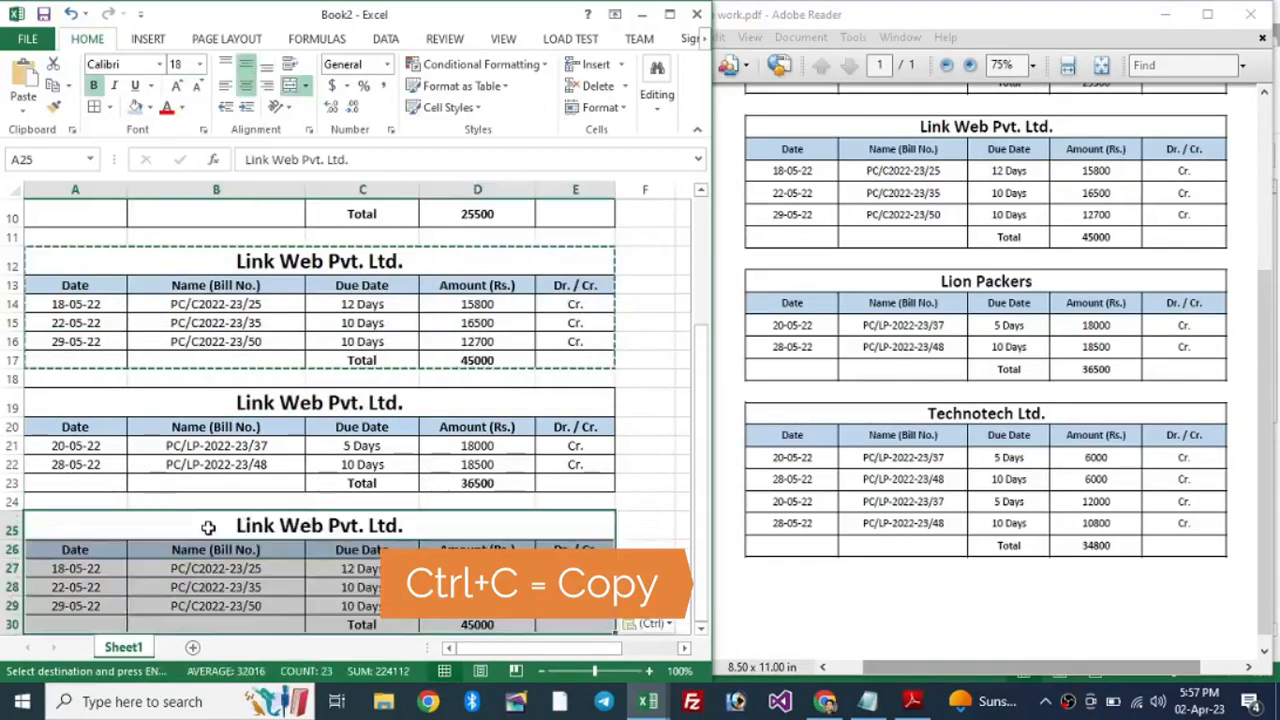
{"action": "scroll", "coordinate": [280, 440], "scroll_direction": "down", "scroll_amount": 2}
{"action": "left_click", "coordinate": [256, 456]}
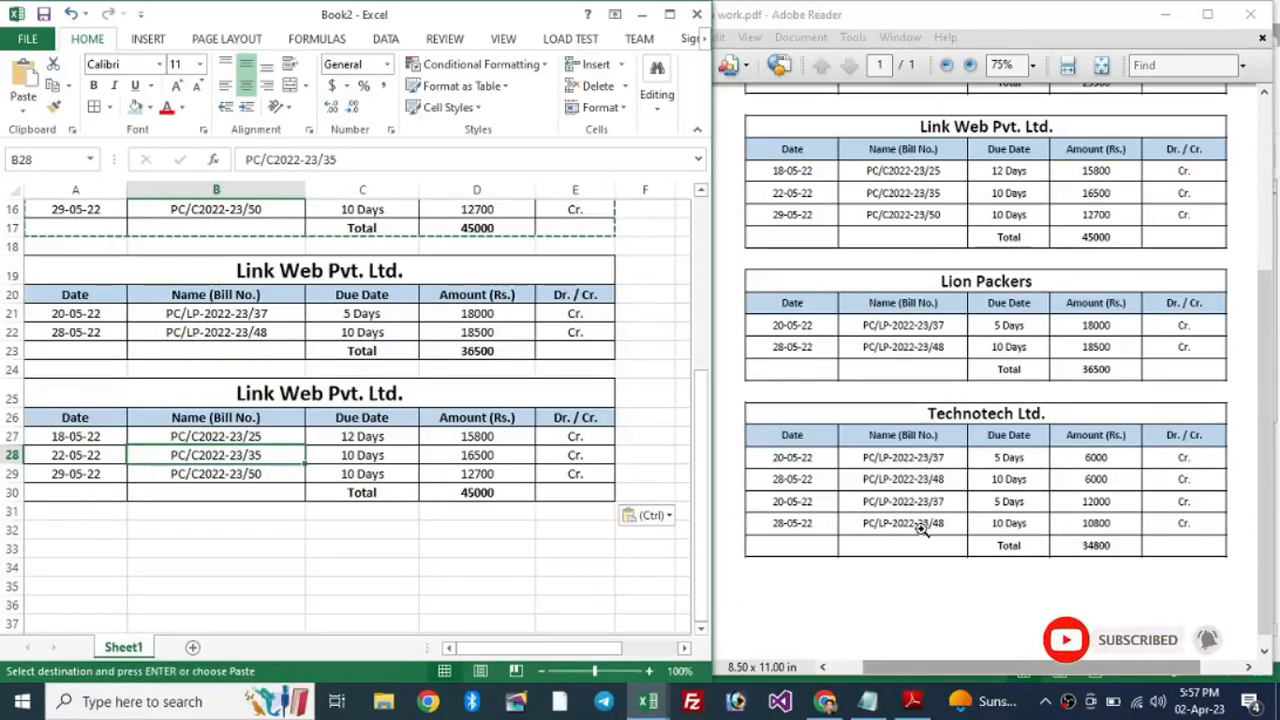
Step: Insert a blank bill row at row 30, above the new table's Total
{"action": "left_click_drag", "start_coordinate": [575, 485], "coordinate": [80, 491]}
{"action": "left_click", "coordinate": [82, 493]}
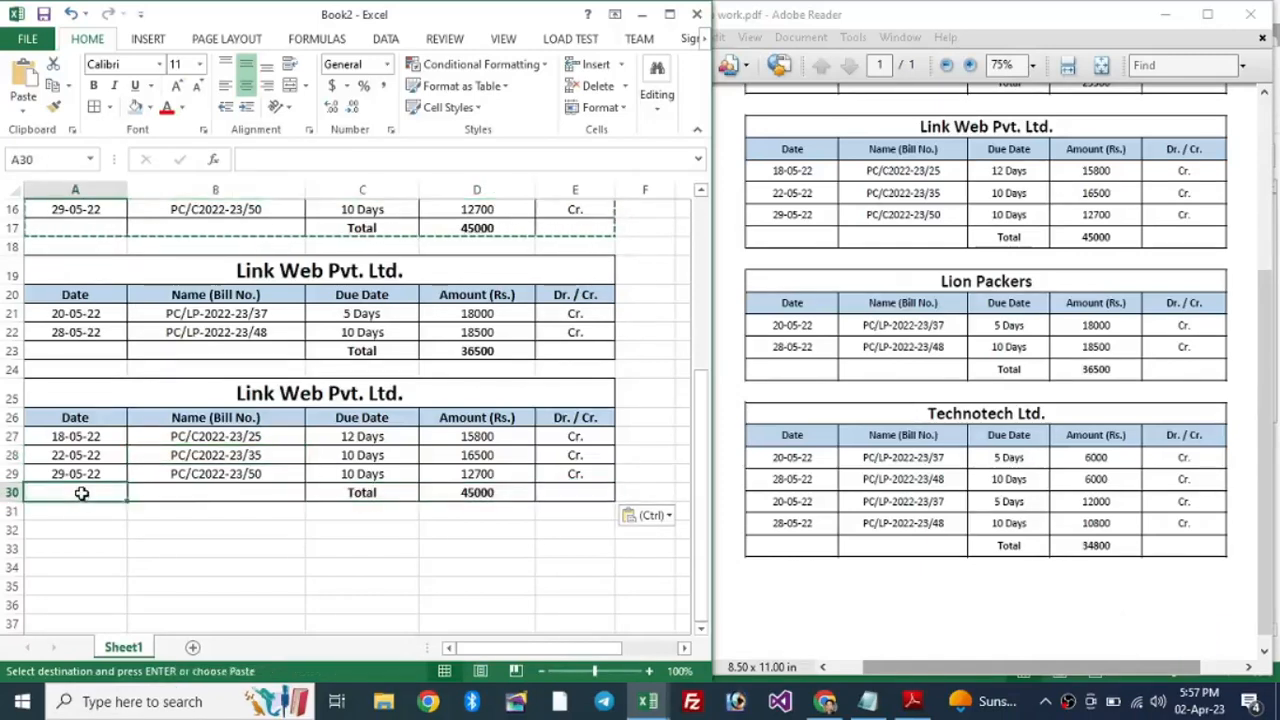
{"action": "right_click", "coordinate": [11, 492]}
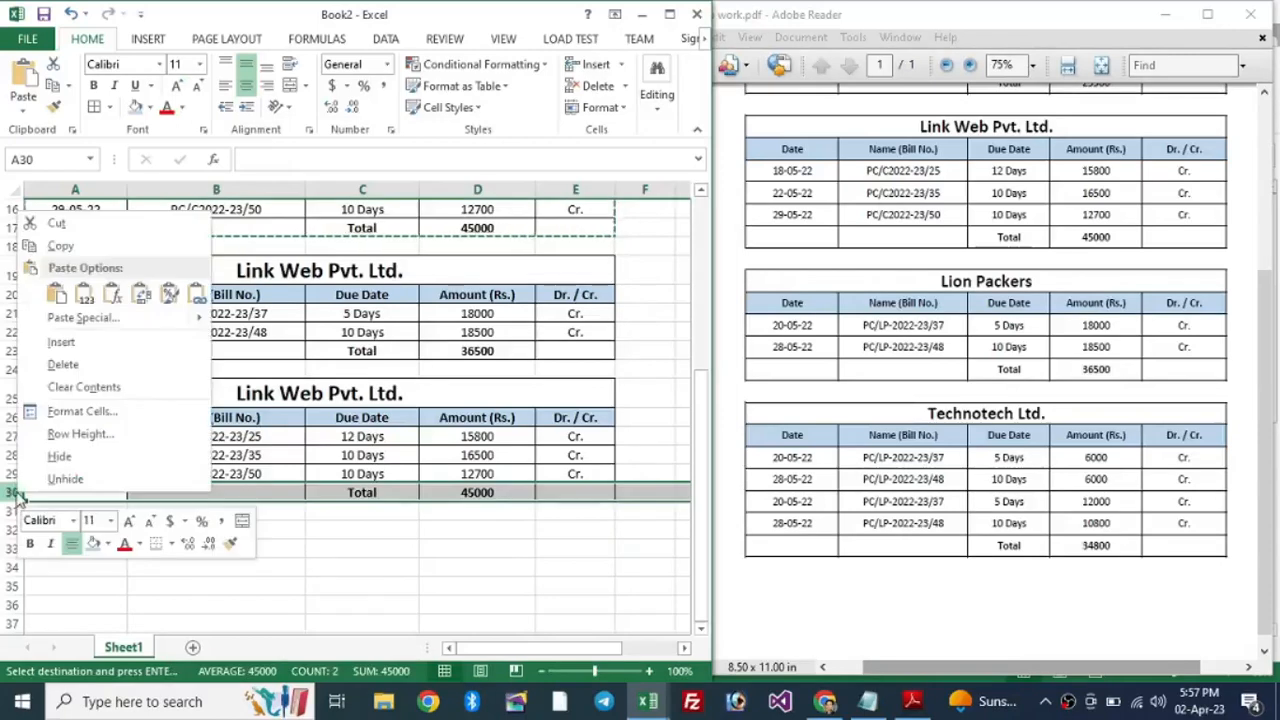
{"action": "left_click", "coordinate": [82, 343]}
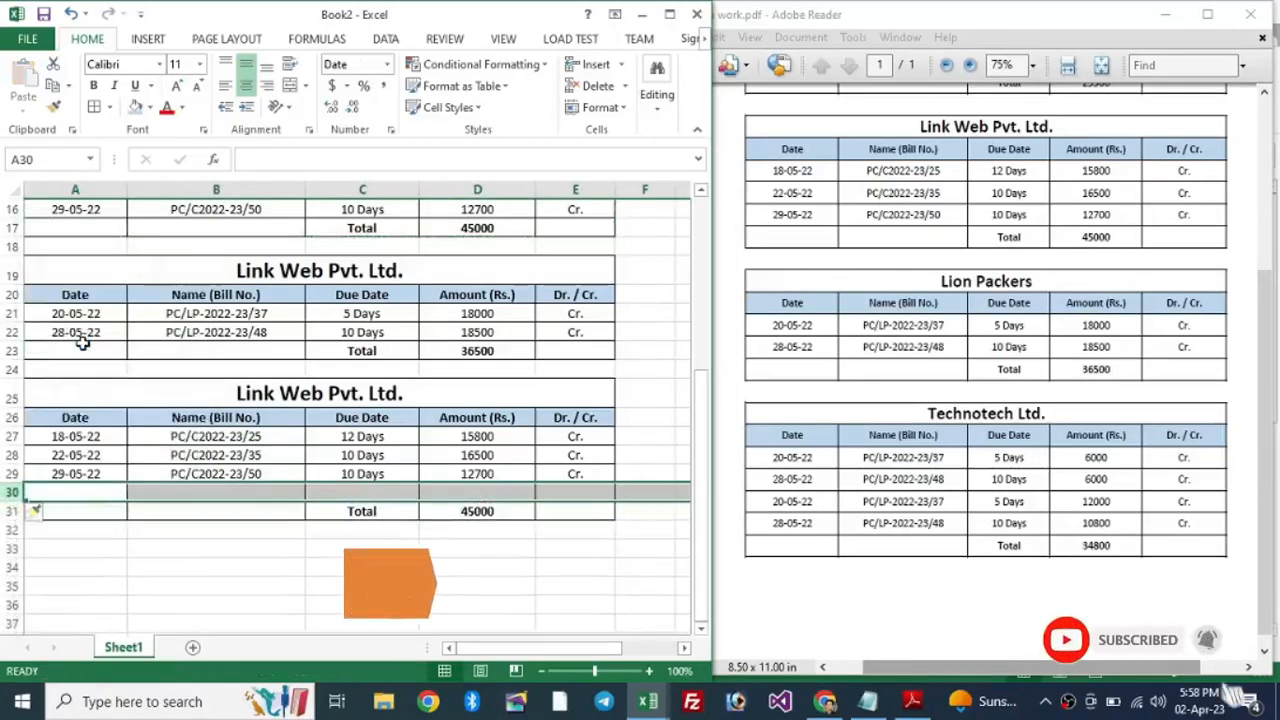
{"action": "left_click", "coordinate": [485, 494]}
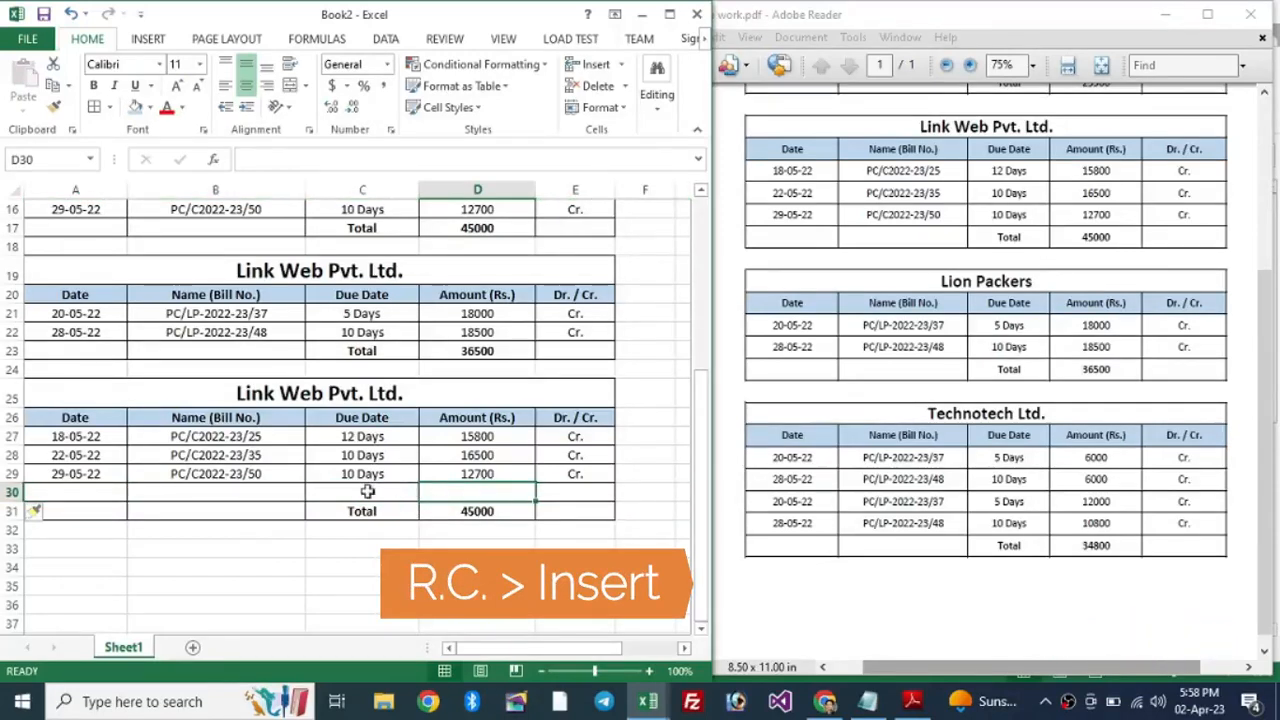
{"action": "left_click", "coordinate": [77, 439]}
{"action": "left_click_drag", "start_coordinate": [96, 493], "coordinate": [546, 499]}
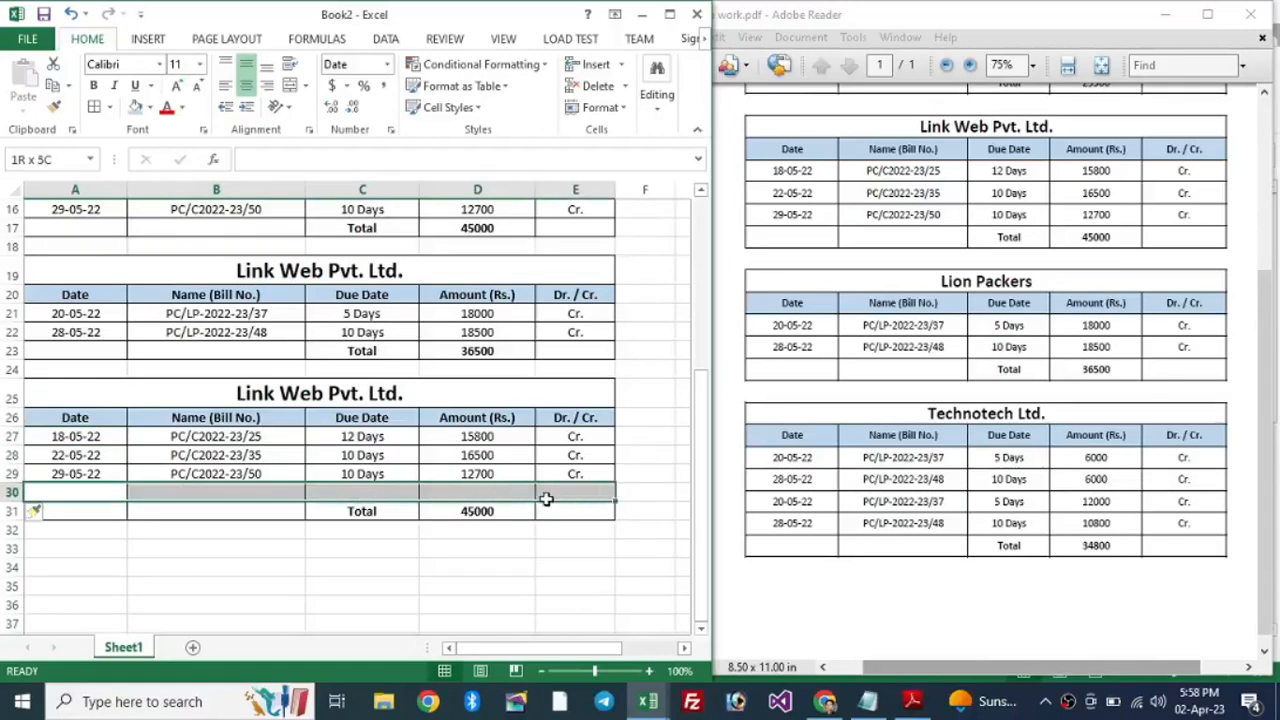
{"action": "left_click", "coordinate": [99, 439]}
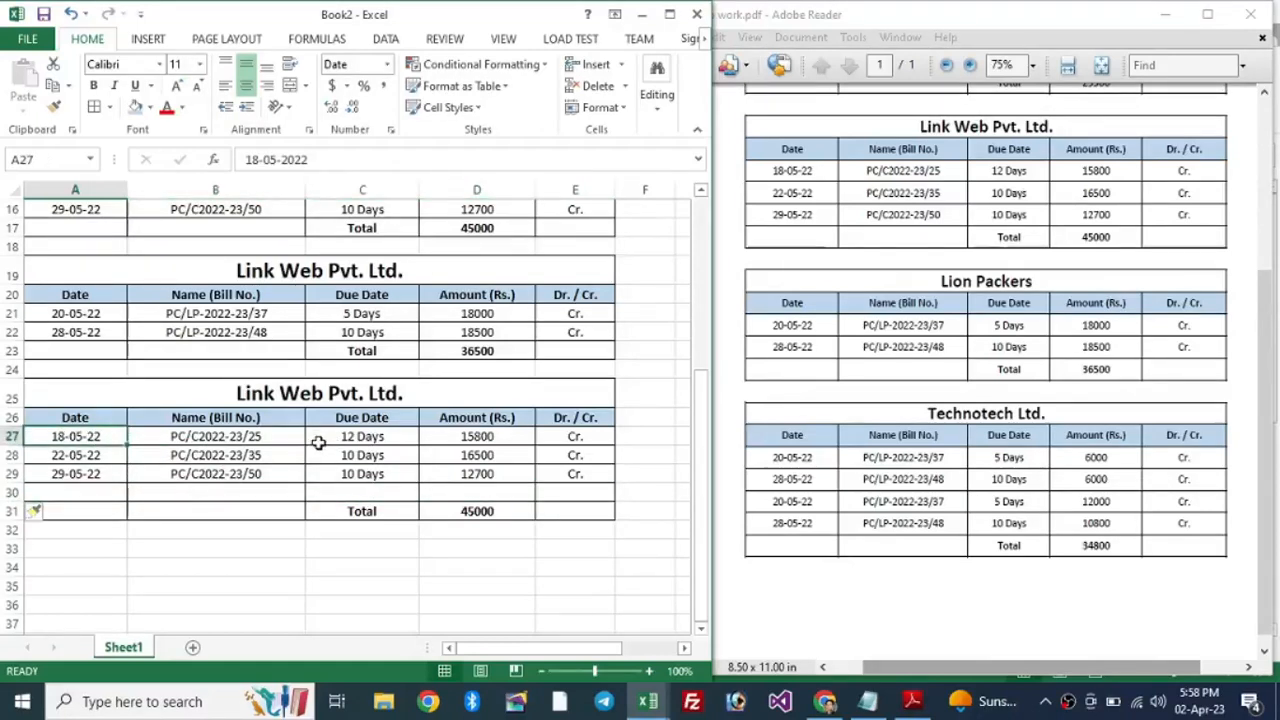
Step: Retitle the second table in A19 as Lion Packers
{"action": "left_click", "coordinate": [313, 270]}
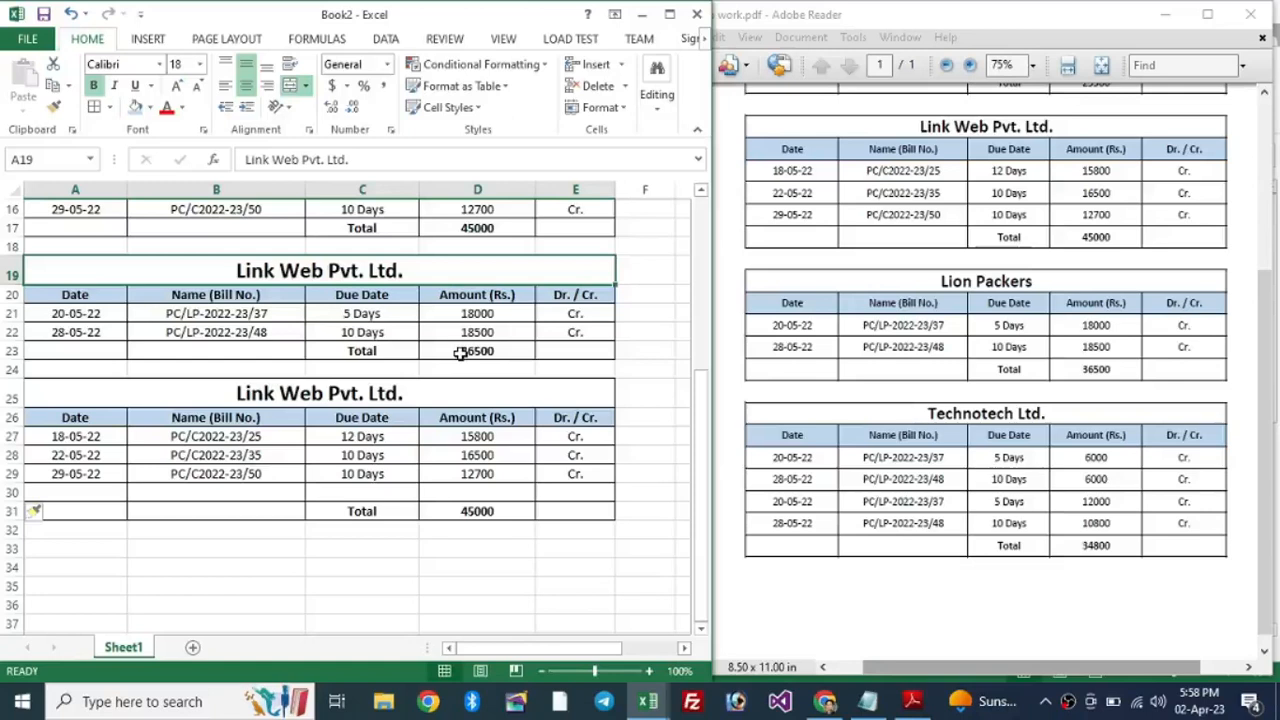
{"action": "type", "text": "P"}
{"action": "key", "text": "BackSpace"}
{"action": "type", "text": "Lion Pac"}
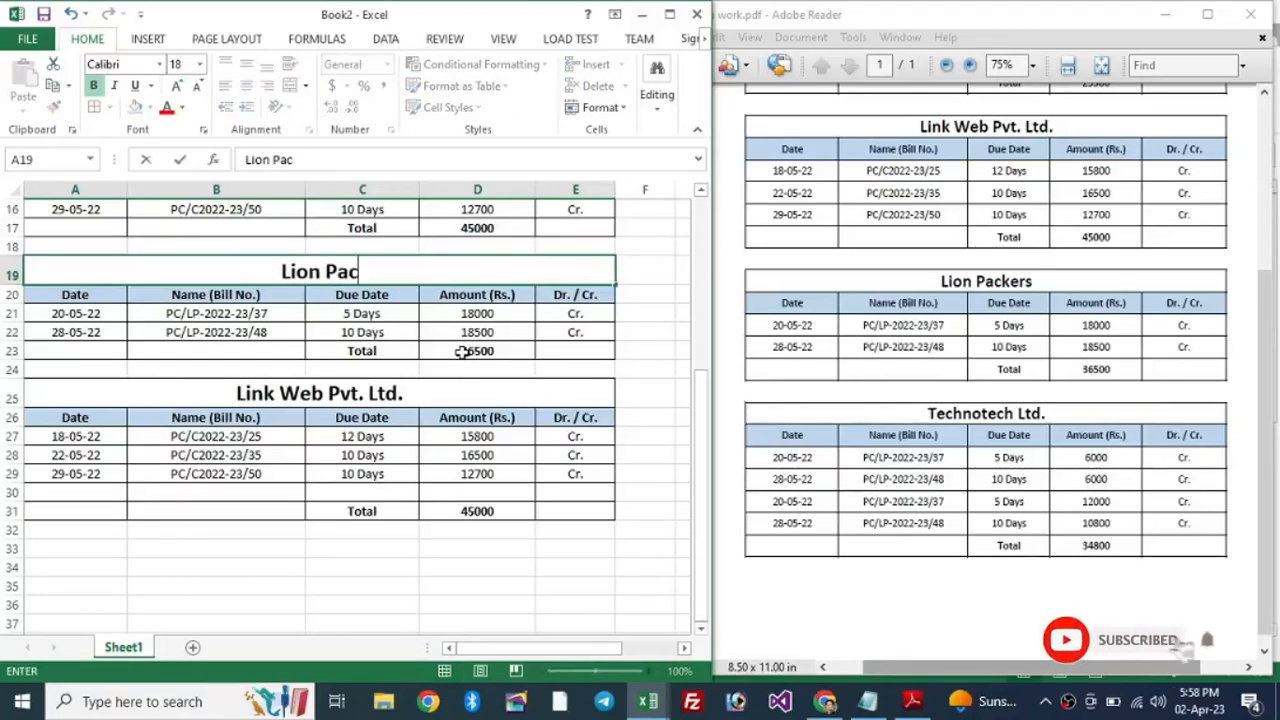
{"action": "type", "text": "kers"}
{"action": "key", "text": "Return"}
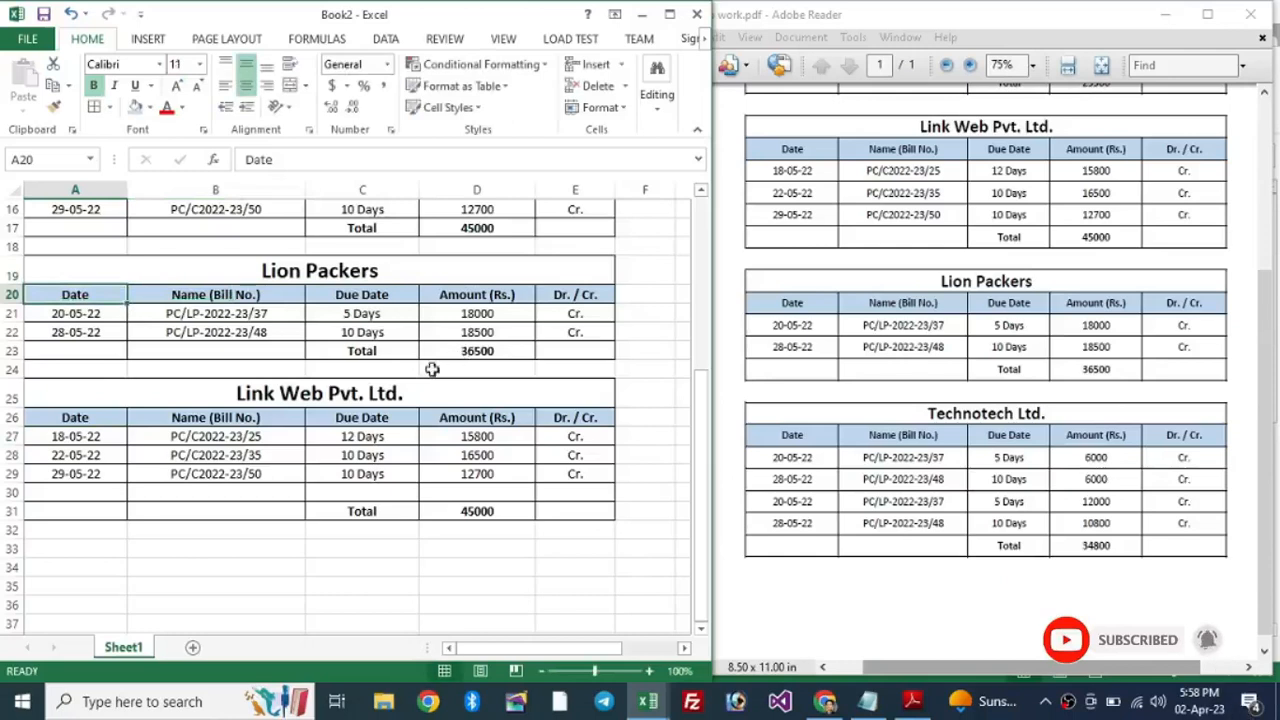
Step: Retitle the third table in A25 as Technotech Ltd
{"action": "left_click", "coordinate": [357, 397]}
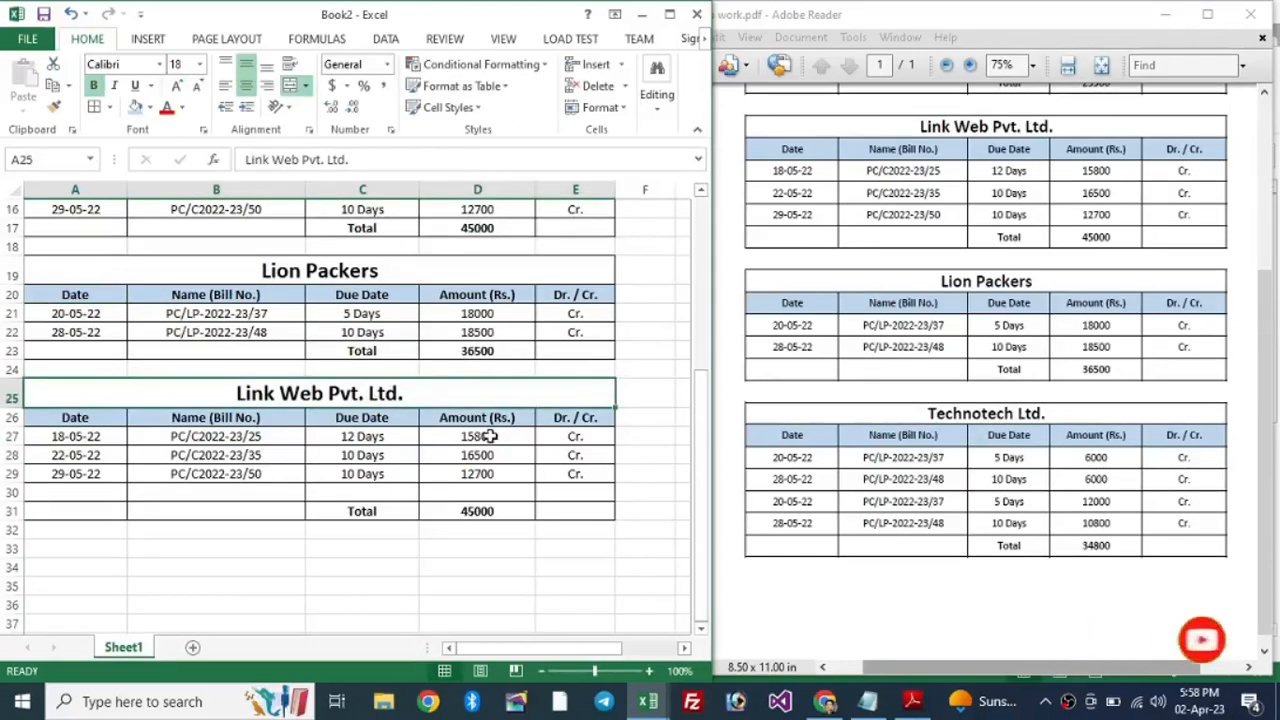
{"action": "type", "text": "Technotech Ltd."}
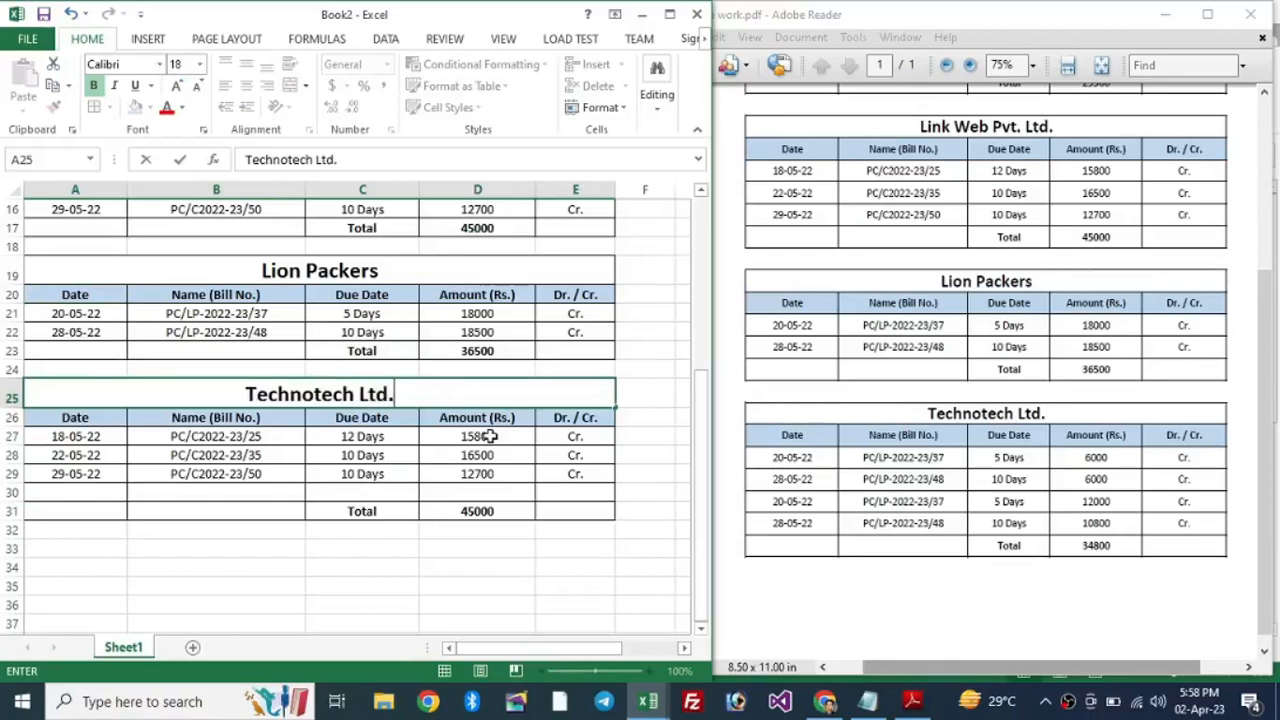
{"action": "key", "text": "Return"}
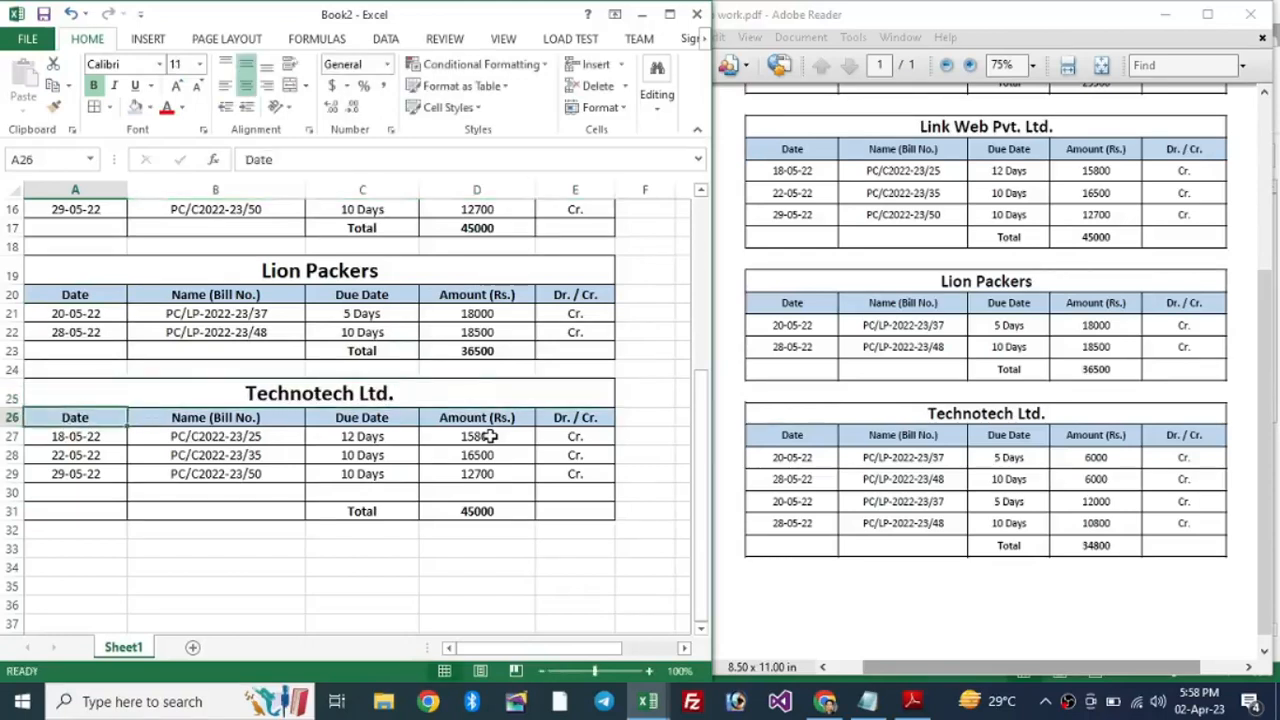
{"action": "key", "text": "Down"}
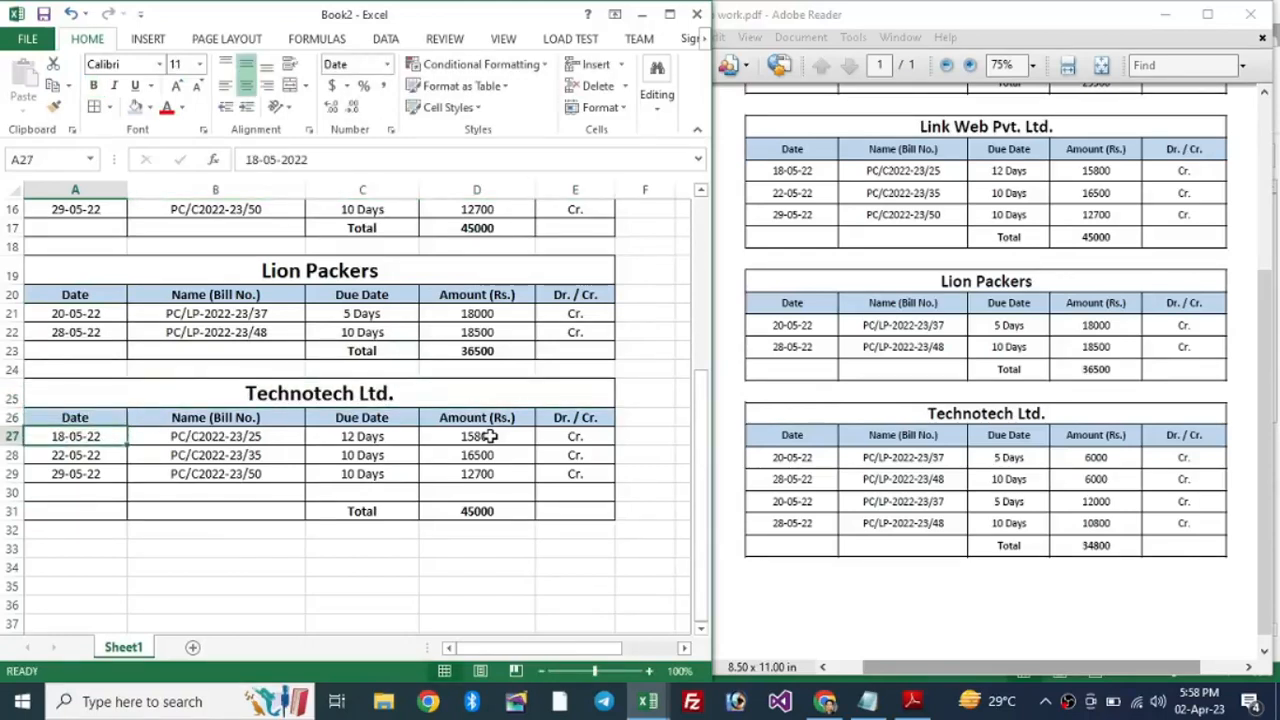
Step: Set the first Technotech bill to 20-05-22, PC/LP-2022-23/37, 5 Days, 6000
{"action": "type", "text": "20"}
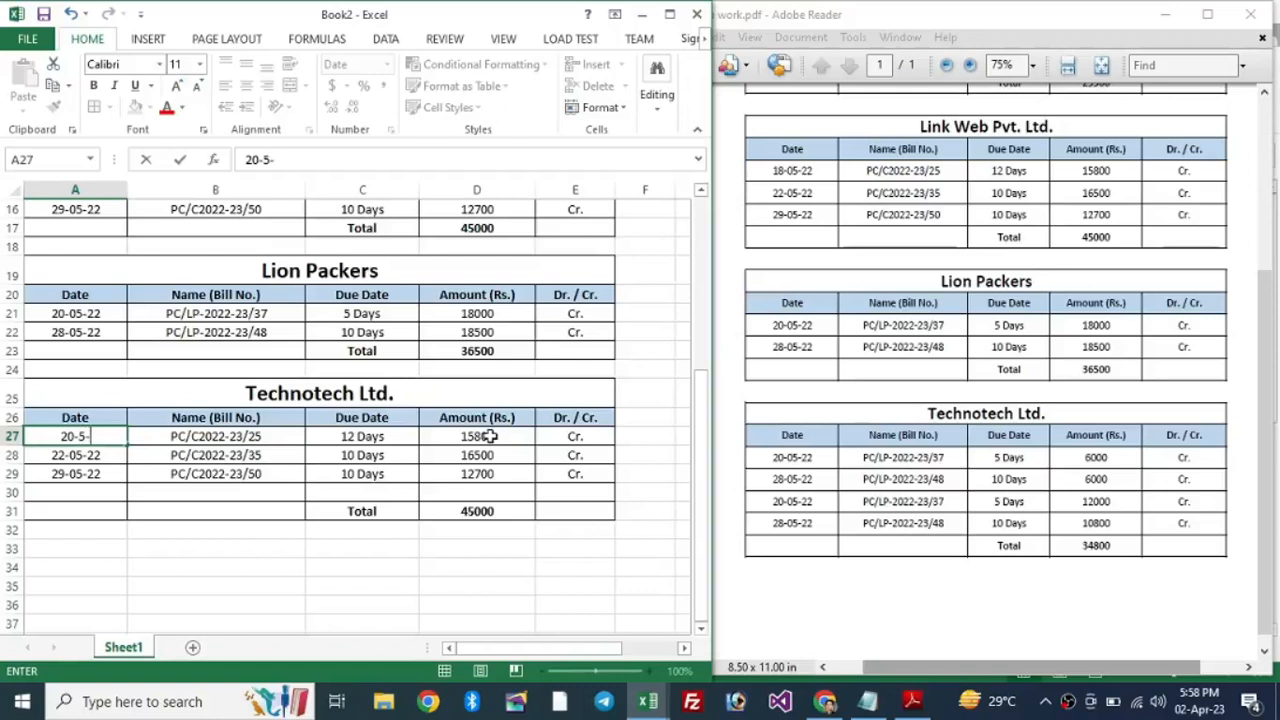
{"action": "key", "text": "Tab"}
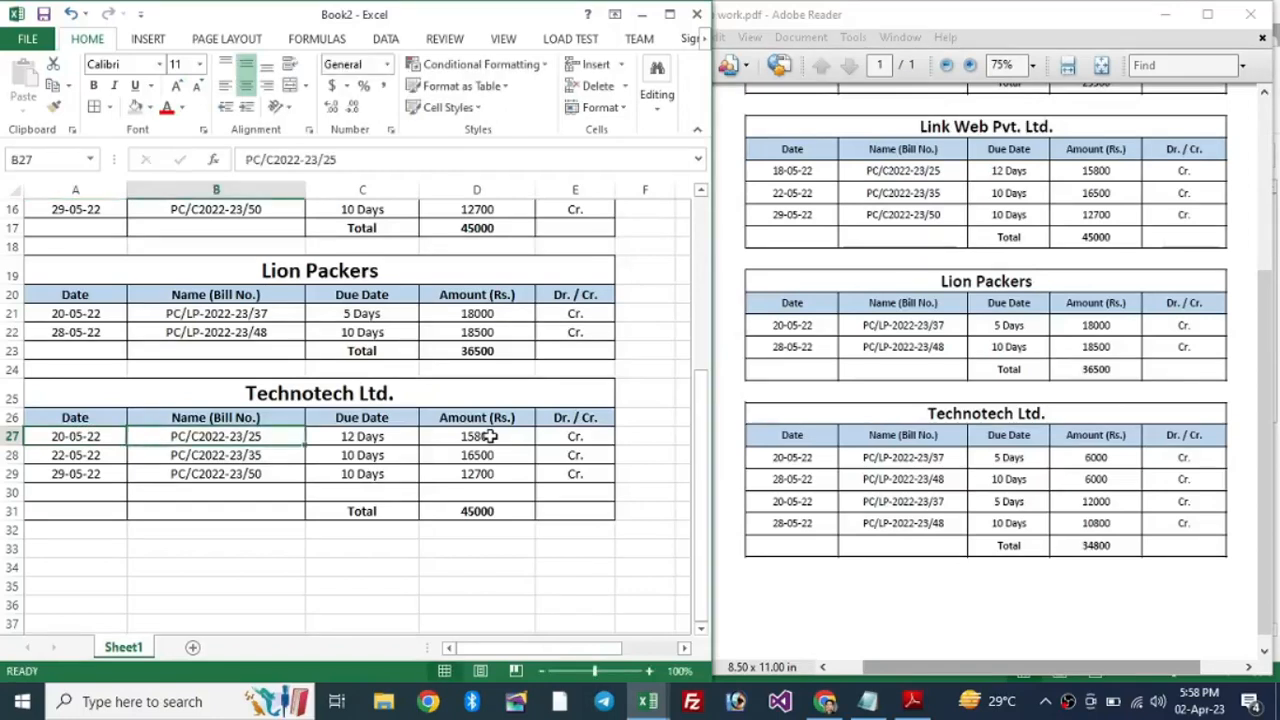
{"action": "type", "text": "PC/"}
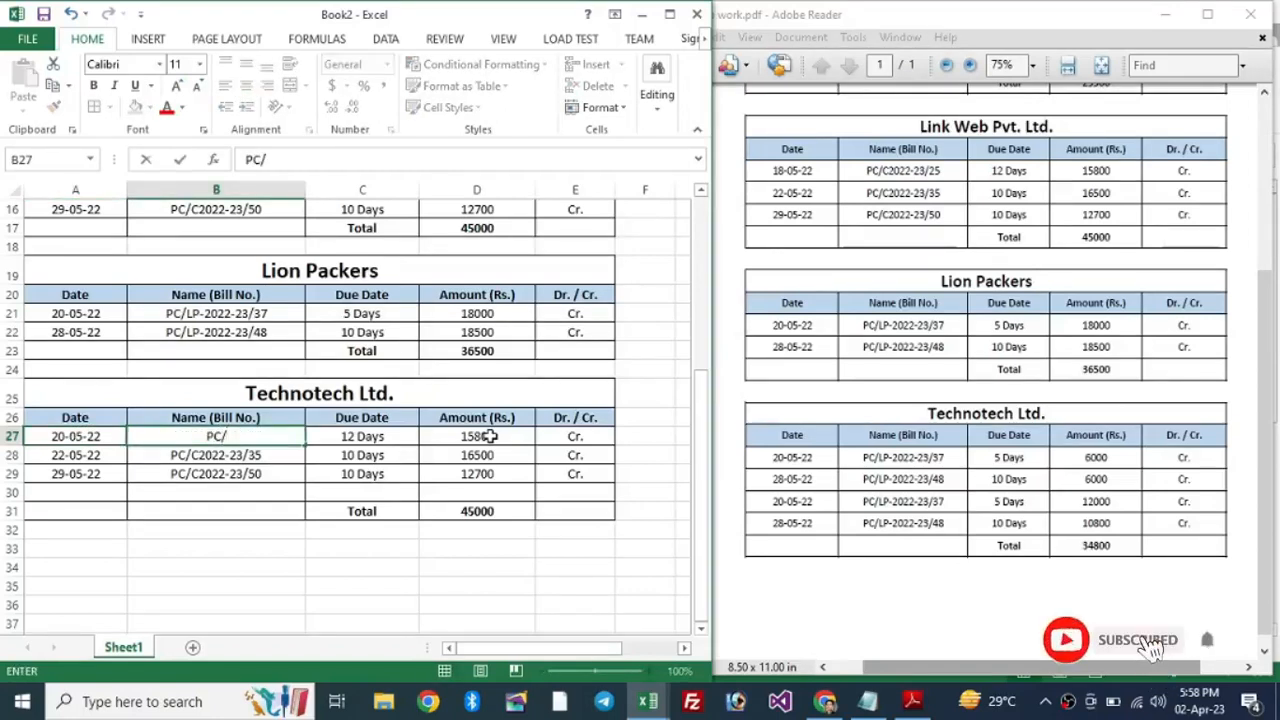
{"action": "type", "text": "LP-"}
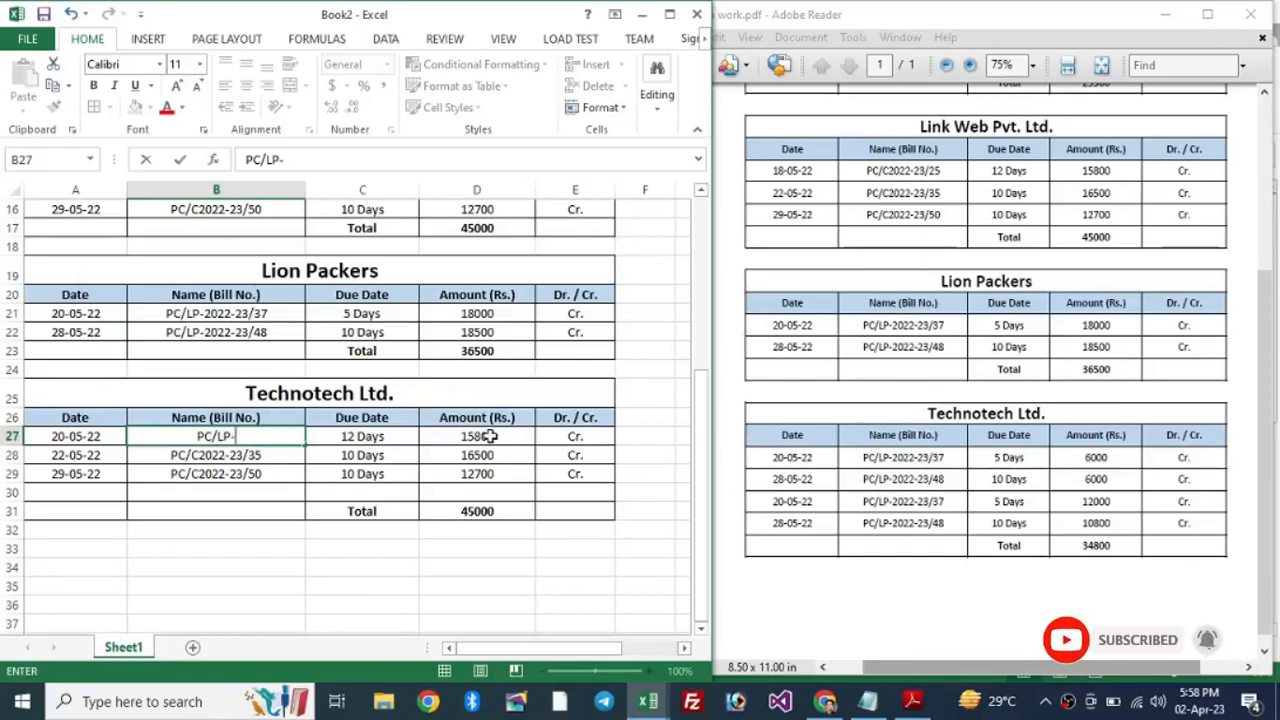
{"action": "type", "text": "2022-2"}
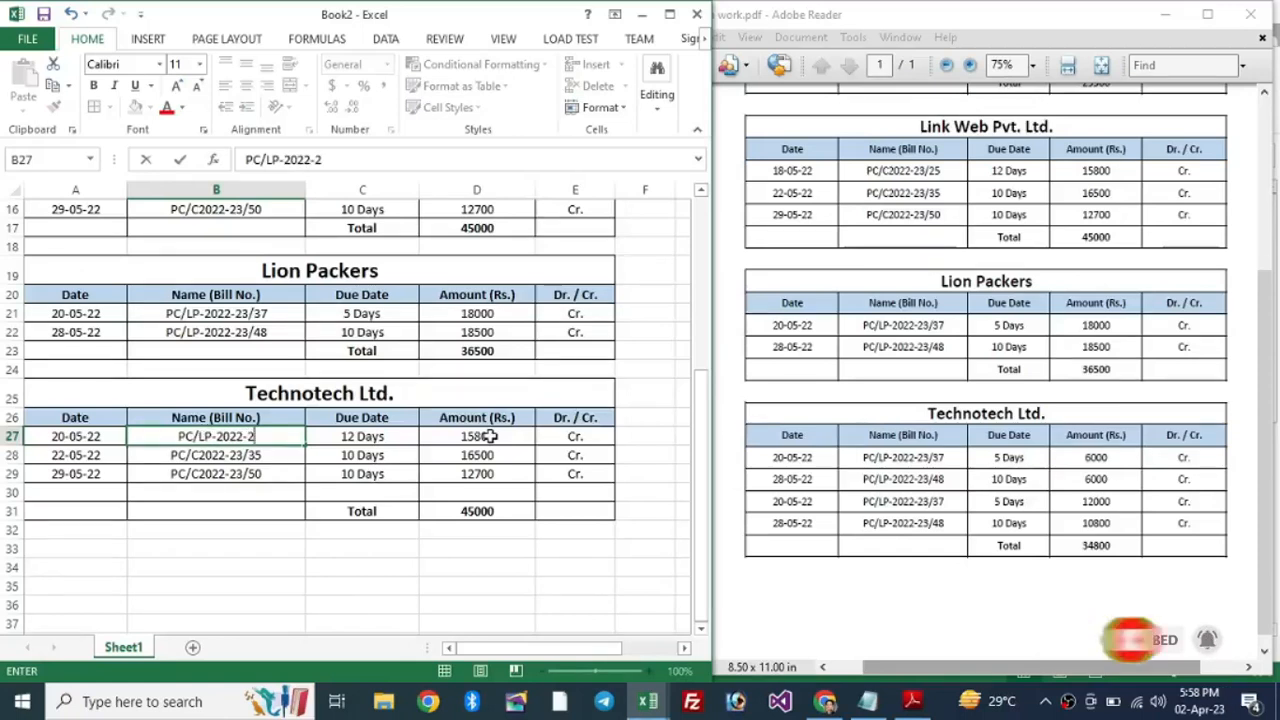
{"action": "type", "text": "3/37"}
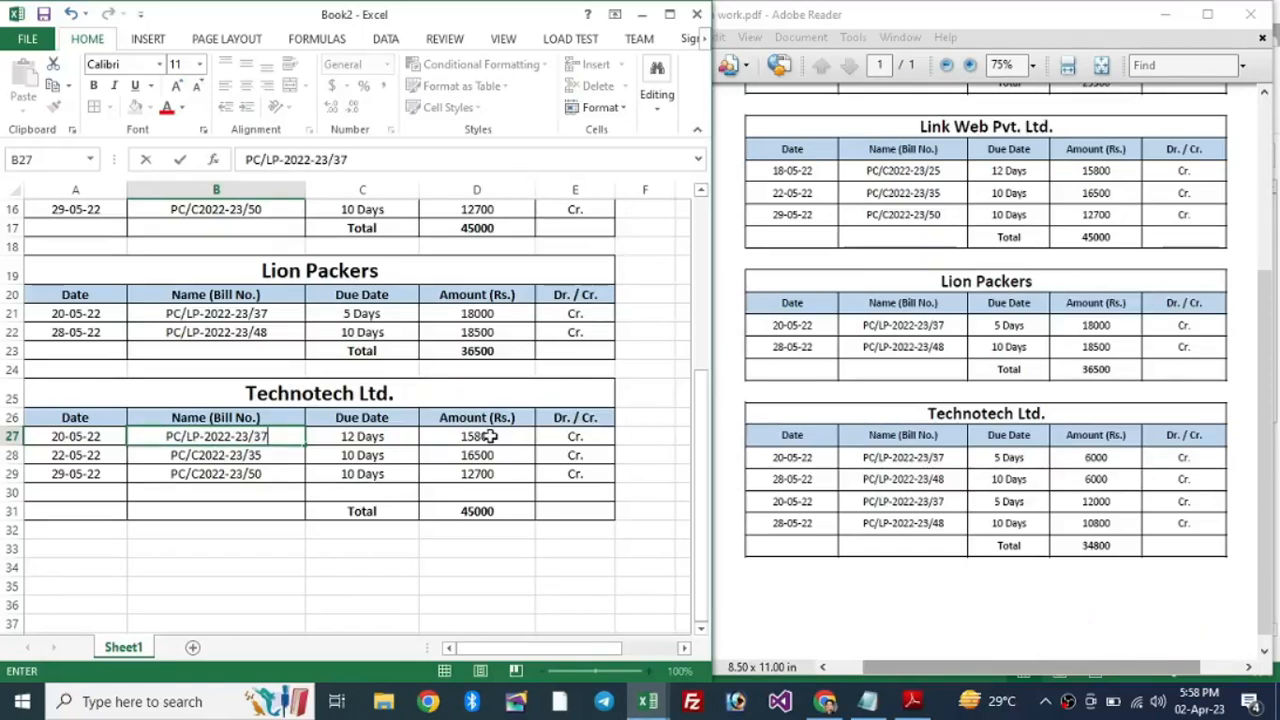
{"action": "key", "text": "Tab"}
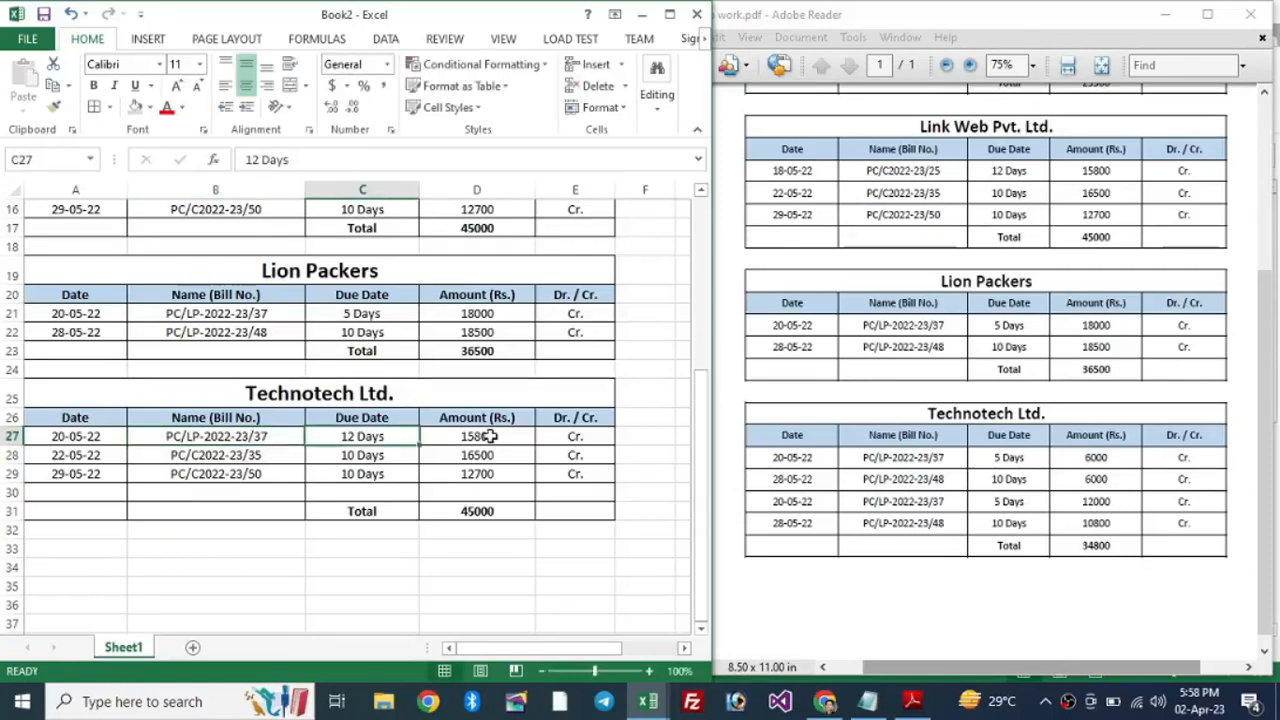
{"action": "key", "text": "F2"}
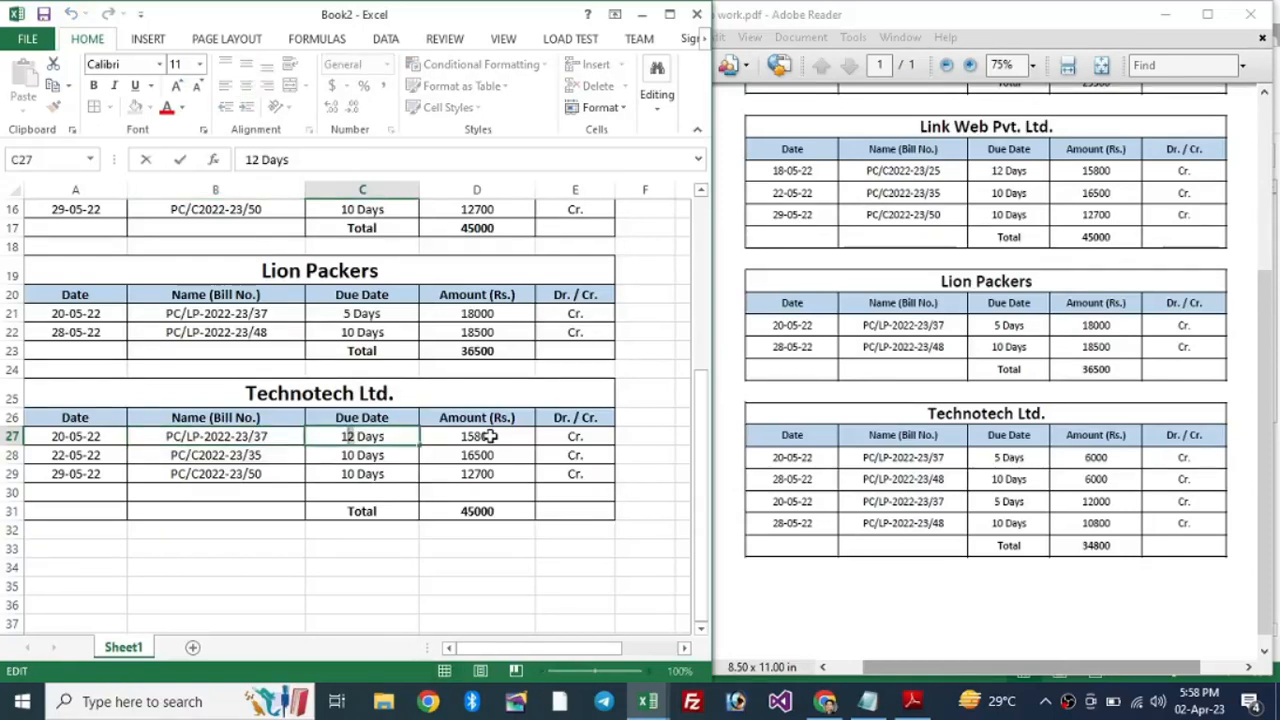
{"action": "key", "text": "shift+Home"}
{"action": "type", "text": "5"}
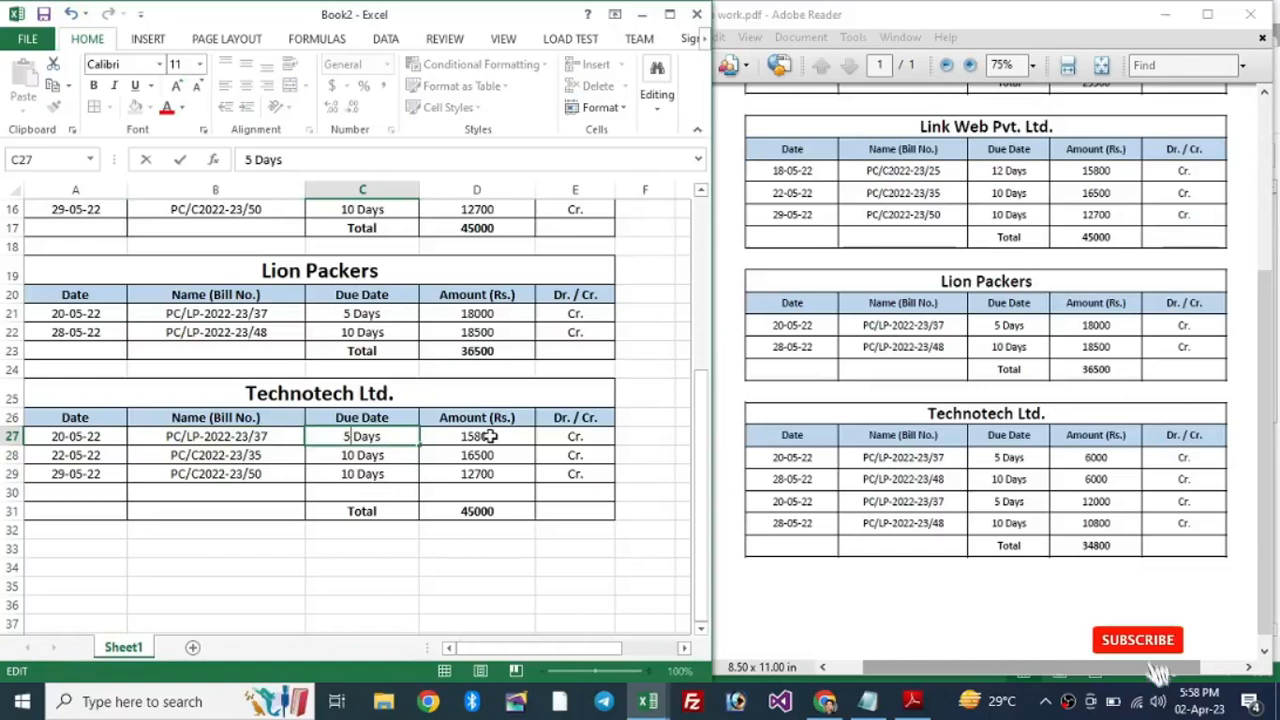
{"action": "key", "text": "Tab"}
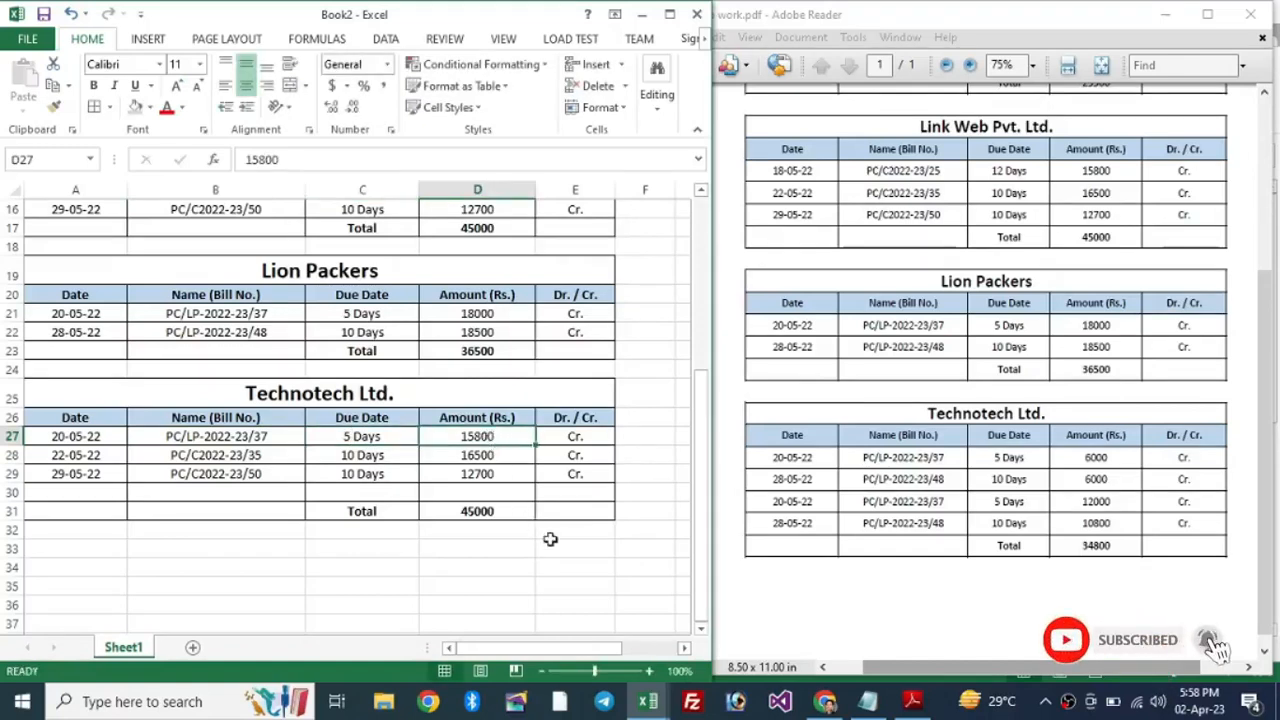
{"action": "type", "text": "6"}
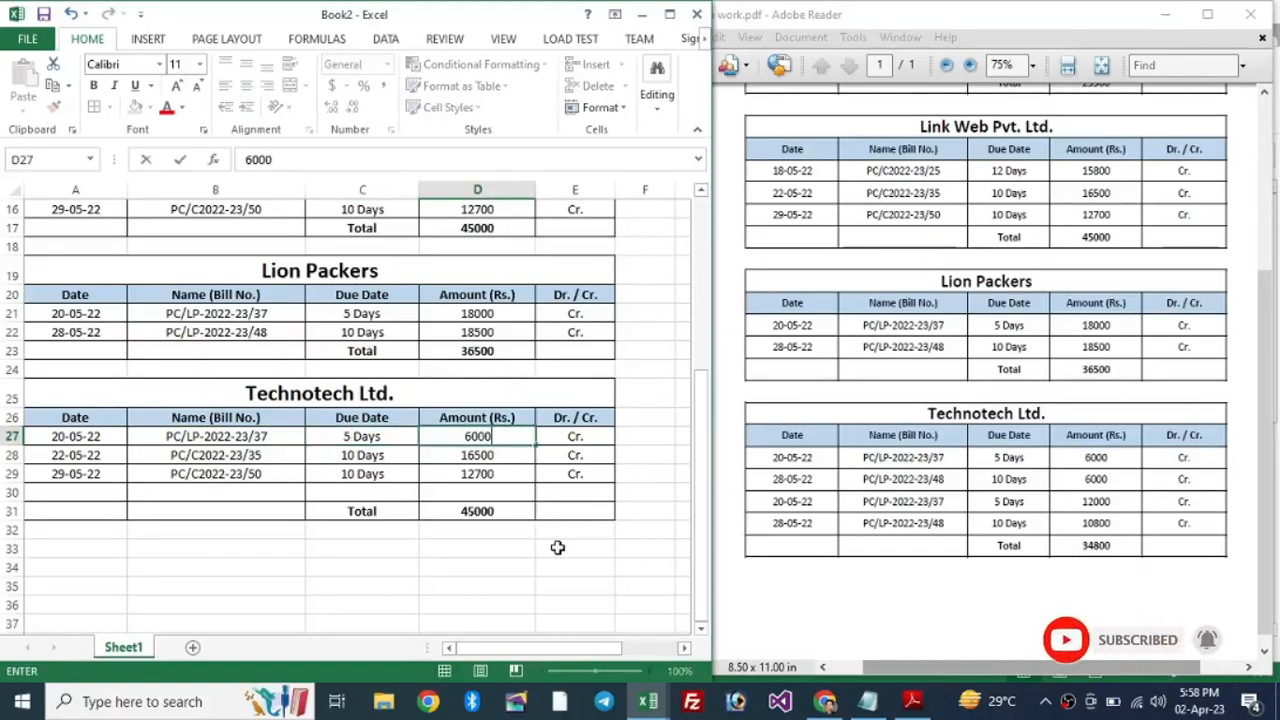
{"action": "type", "text": "000"}
{"action": "key", "text": "Return"}
Step: Set the second Technotech bill to 28-05-22, PC/LP-2022-23/48, amount 6000
{"action": "key", "text": "Left"}
{"action": "key", "text": "Left"}
{"action": "key", "text": "Left"}
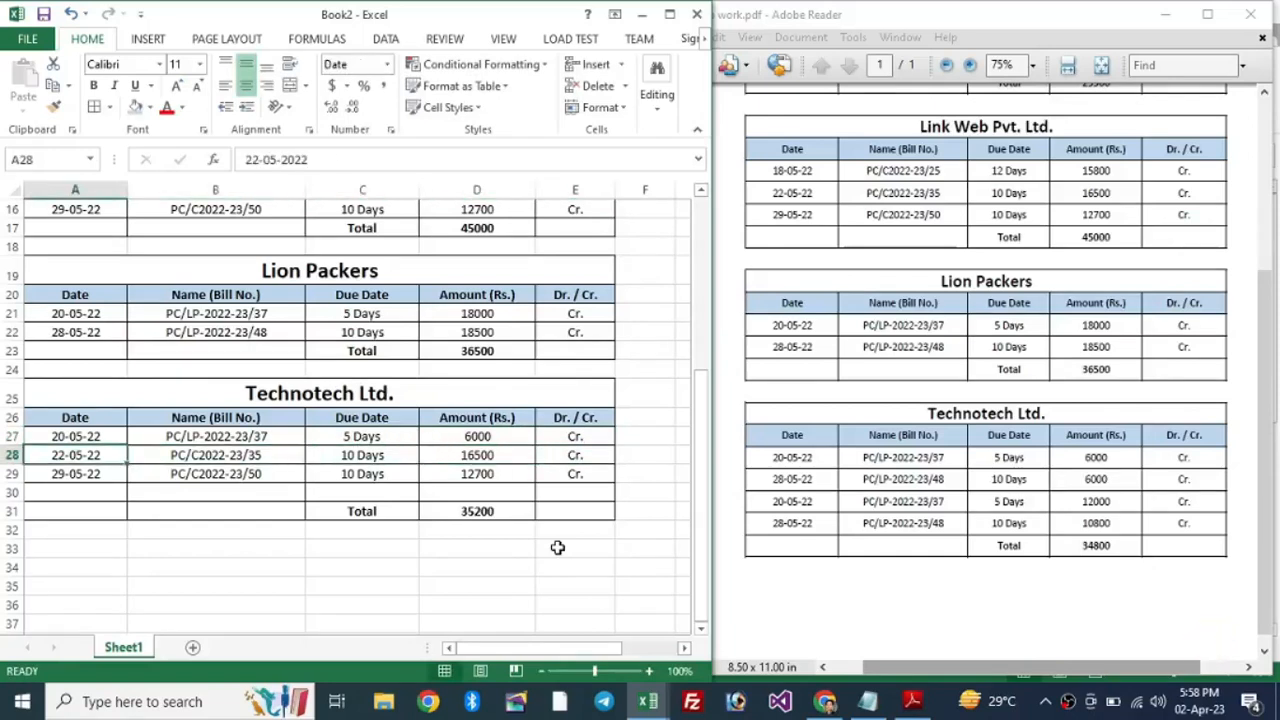
{"action": "type", "text": "28-5-22"}
{"action": "key", "text": "Right"}
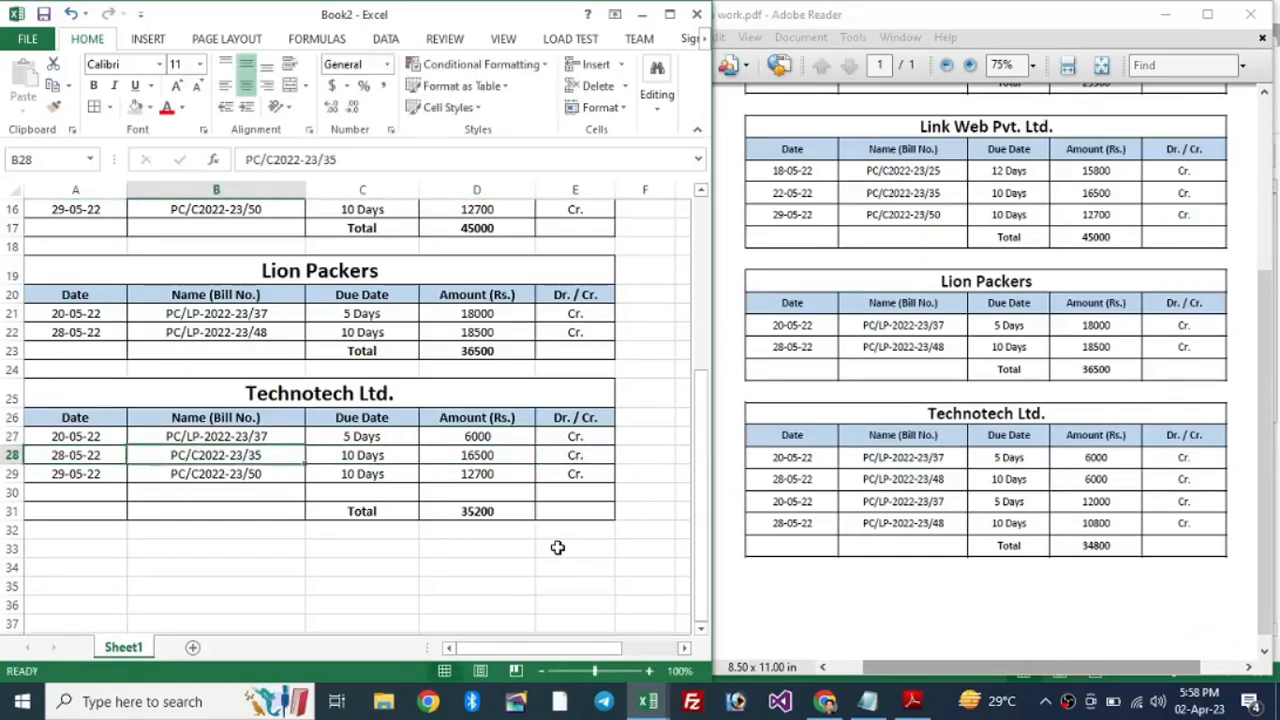
{"action": "key", "text": "ctrl+d"}
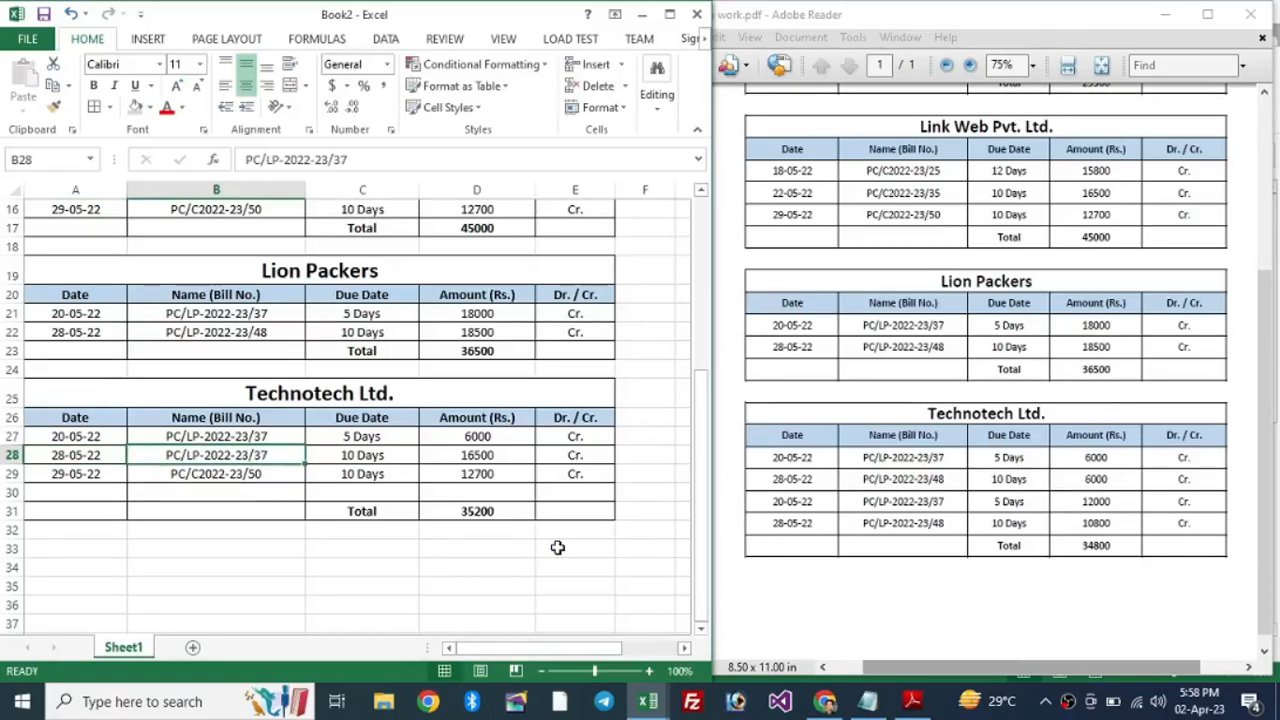
{"action": "key", "text": "F2"}
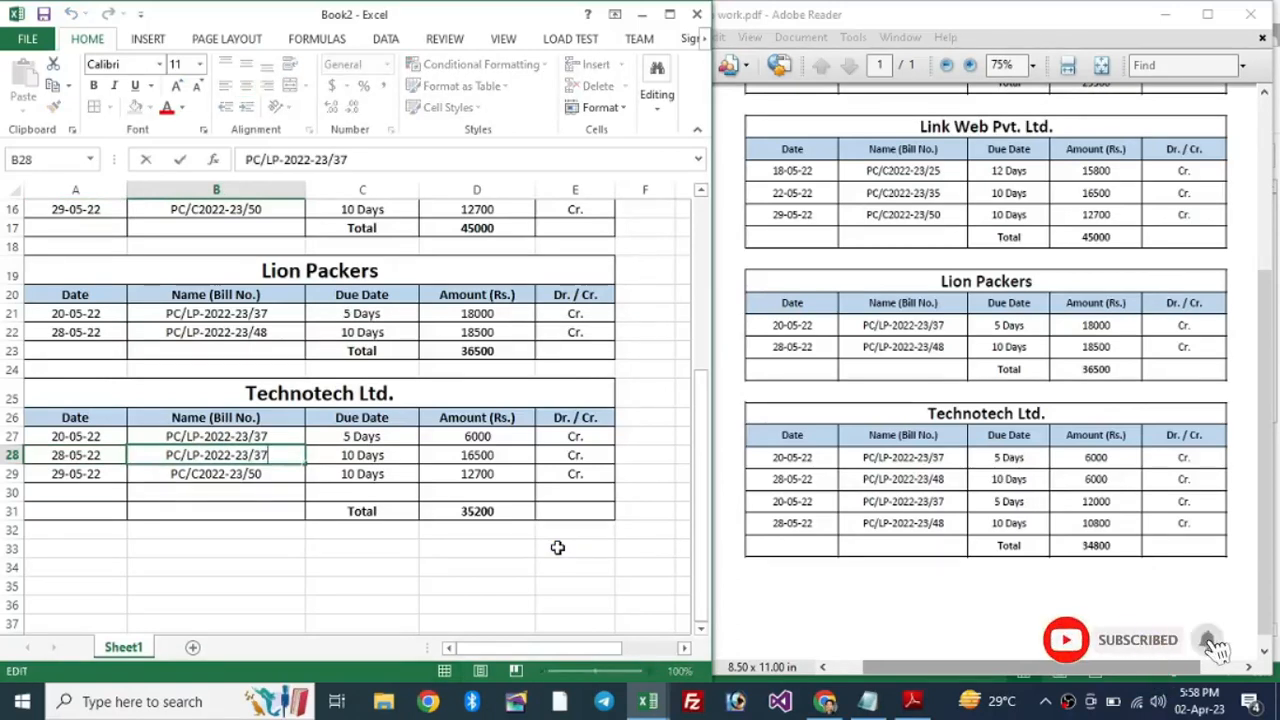
{"action": "key", "text": "BackSpace"}
{"action": "key", "text": "BackSpace"}
{"action": "type", "text": "48"}
{"action": "key", "text": "Tab"}
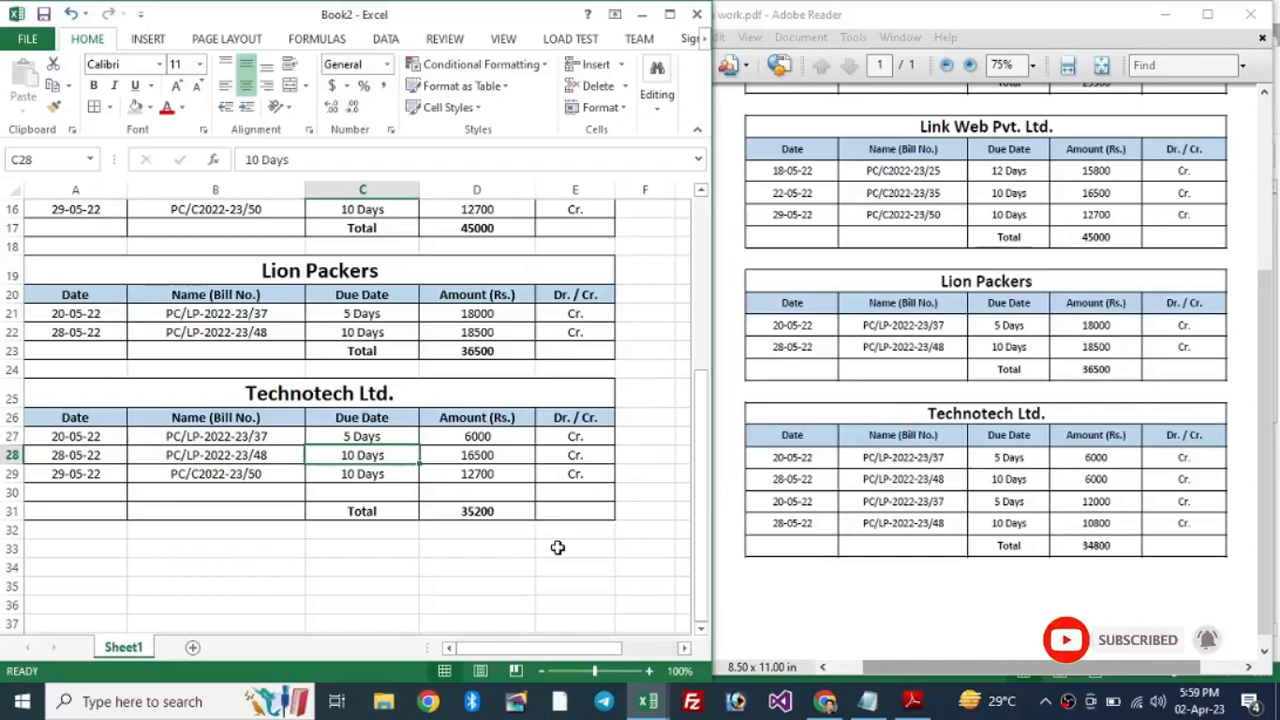
{"action": "key", "text": "Right"}
{"action": "key", "text": "Left"}
{"action": "key", "text": "Right"}
{"action": "type", "text": "60"}
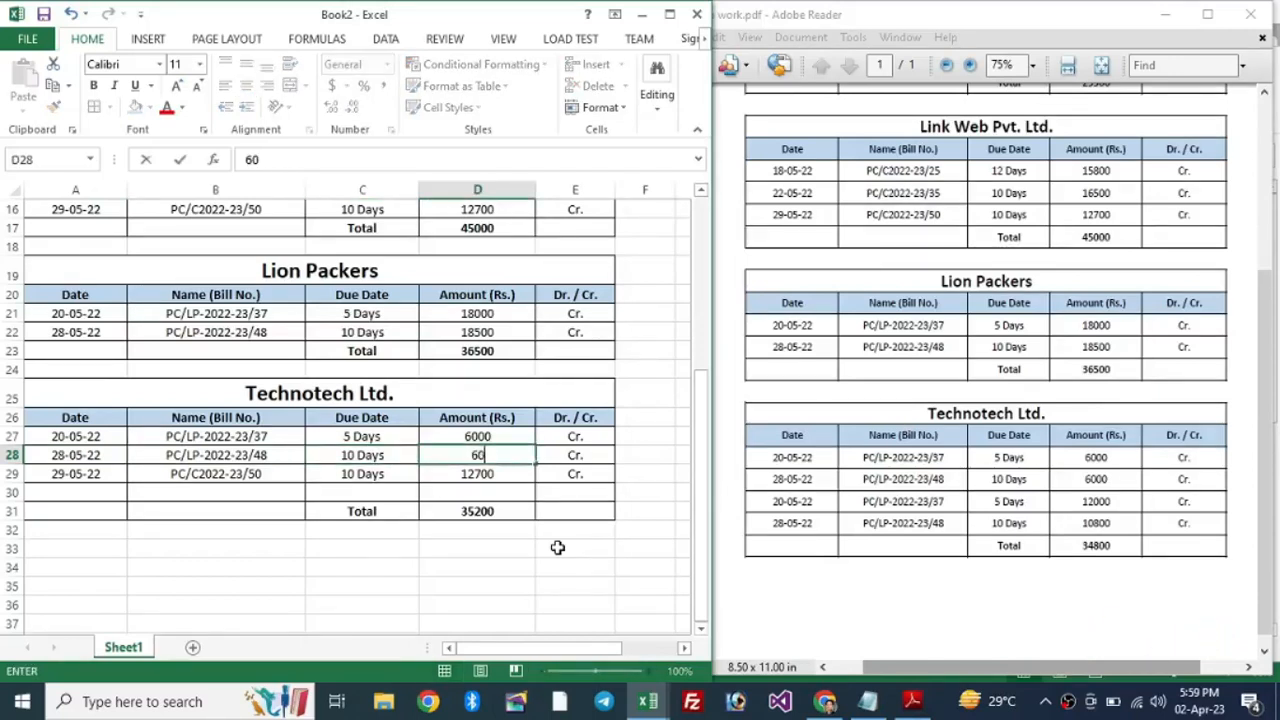
{"action": "type", "text": "00"}
{"action": "key", "text": "Return"}
{"action": "key", "text": "Left"}
{"action": "key", "text": "Left"}
{"action": "key", "text": "Left"}
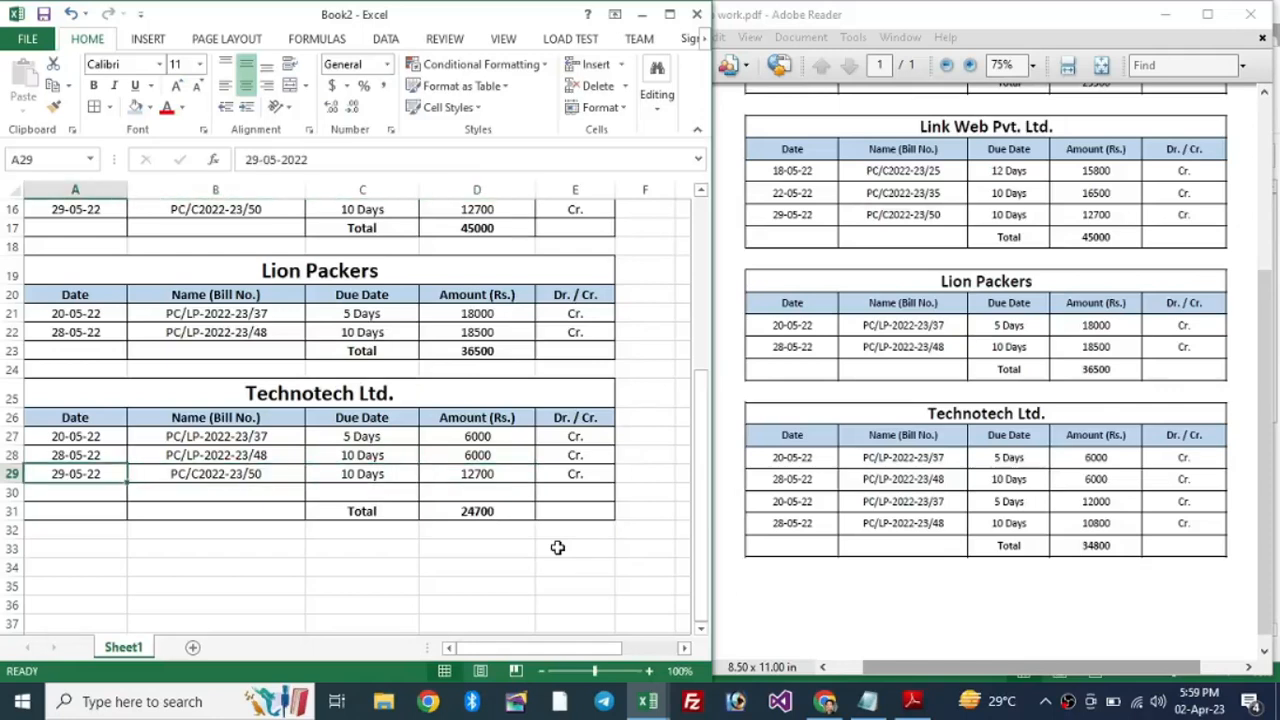
Step: Enter the third Technotech bill: 20-05-22, PC/LP-2022-23/37, 5 Days, 12000
{"action": "type", "text": "20-"}
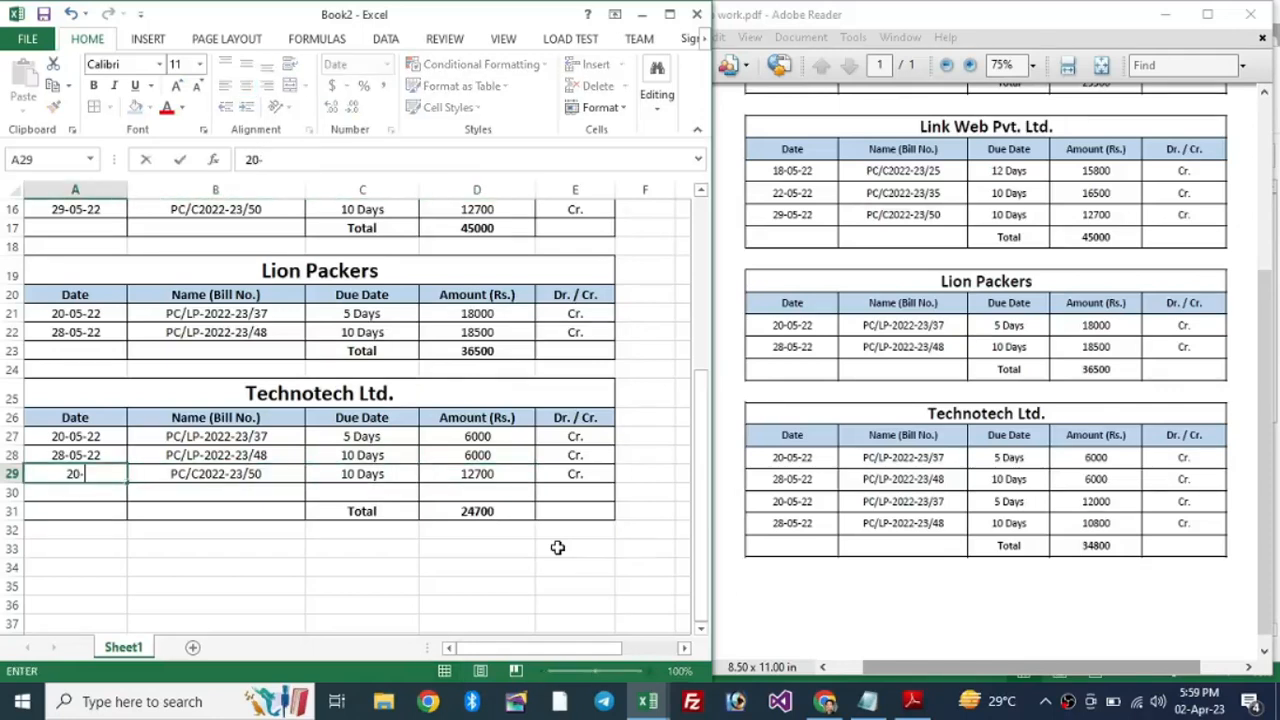
{"action": "type", "text": "05-22"}
{"action": "key", "text": "Tab"}
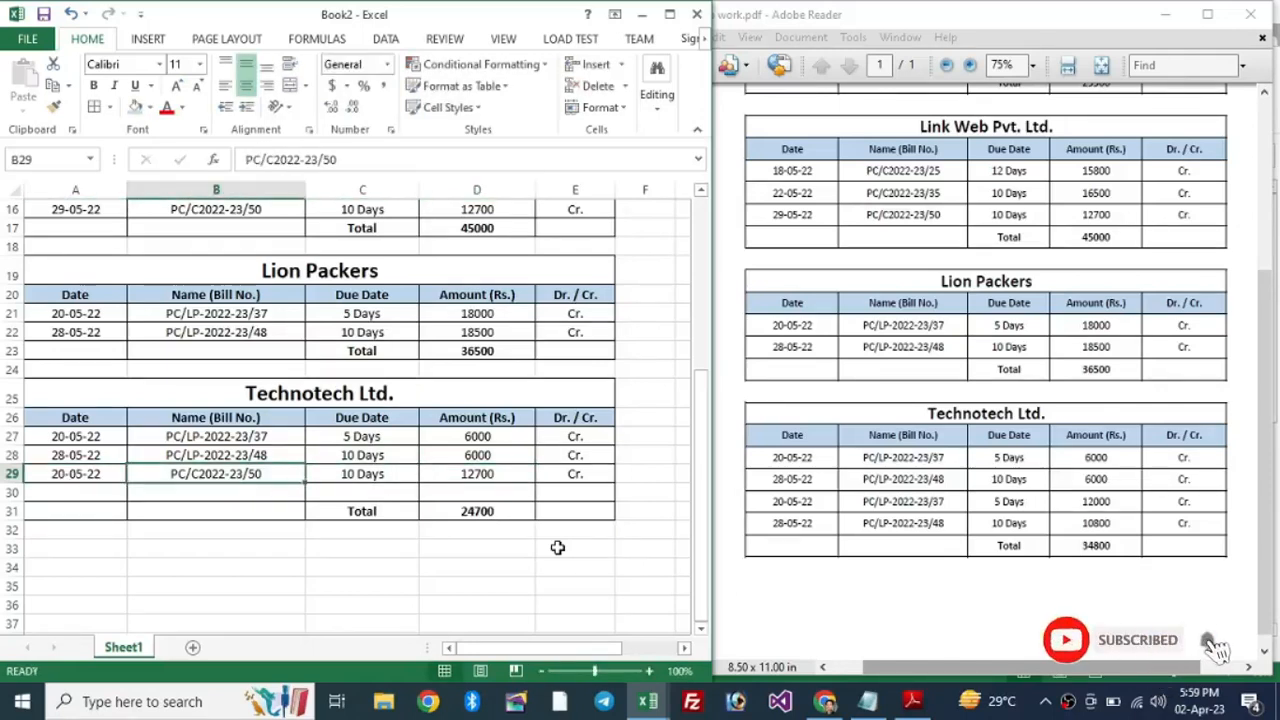
{"action": "key", "text": "ctrl+d"}
{"action": "key", "text": "F2"}
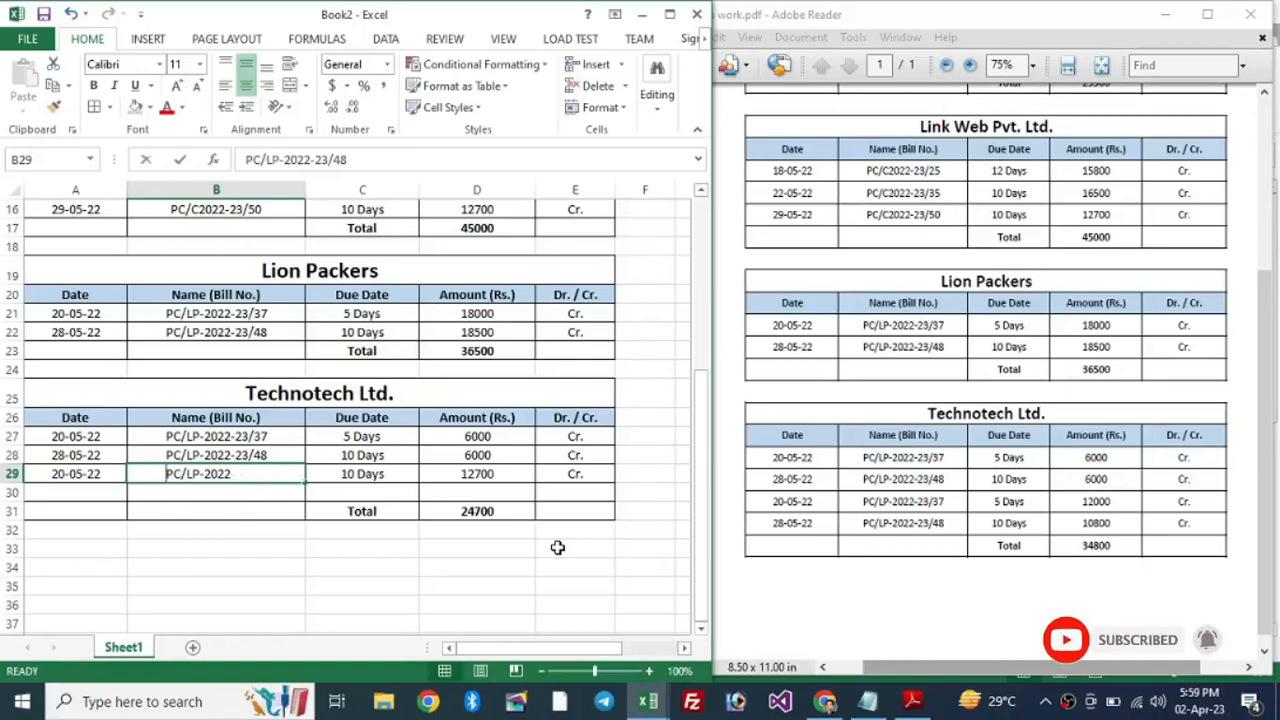
{"action": "key", "text": "BackSpace"}
{"action": "key", "text": "BackSpace"}
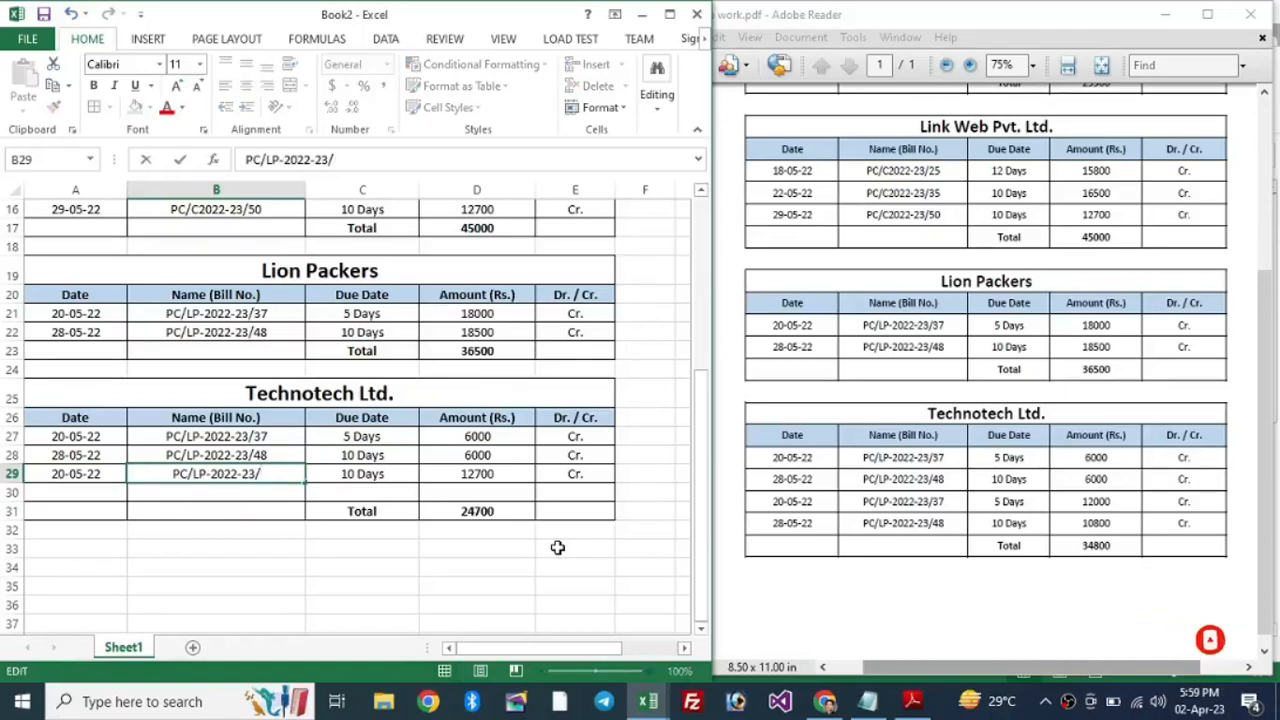
{"action": "type", "text": "37"}
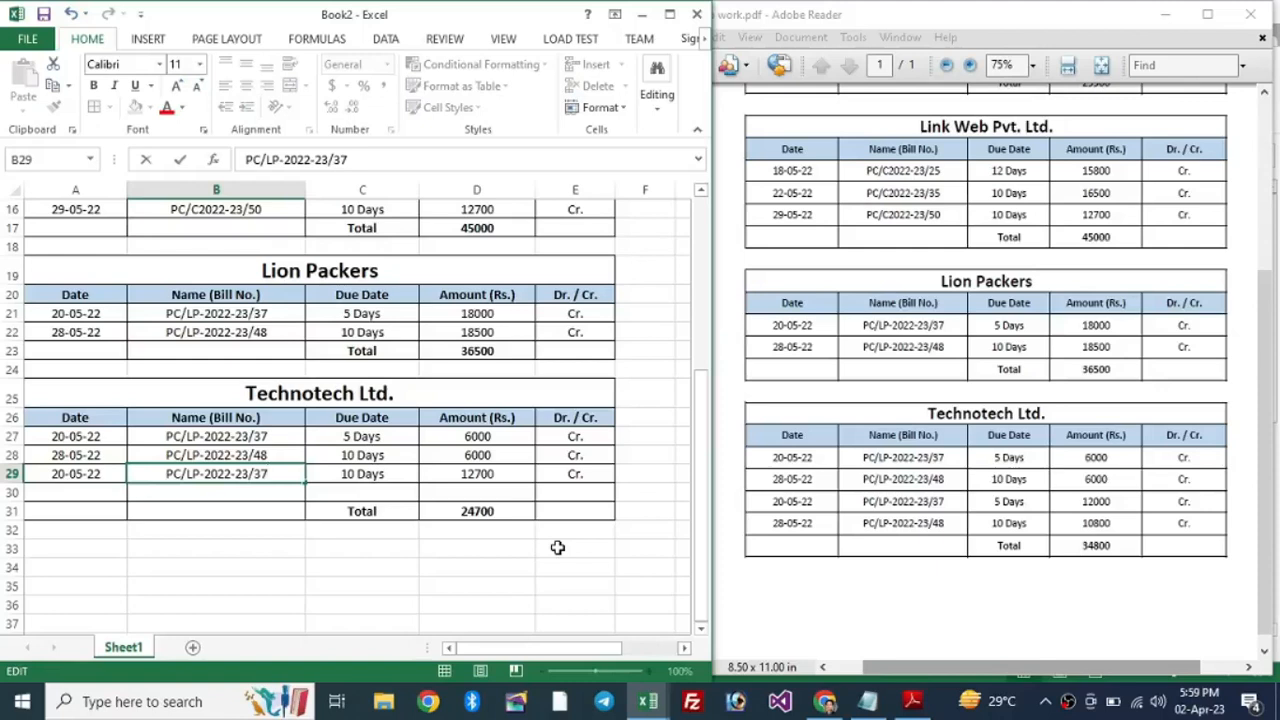
{"action": "key", "text": "Tab"}
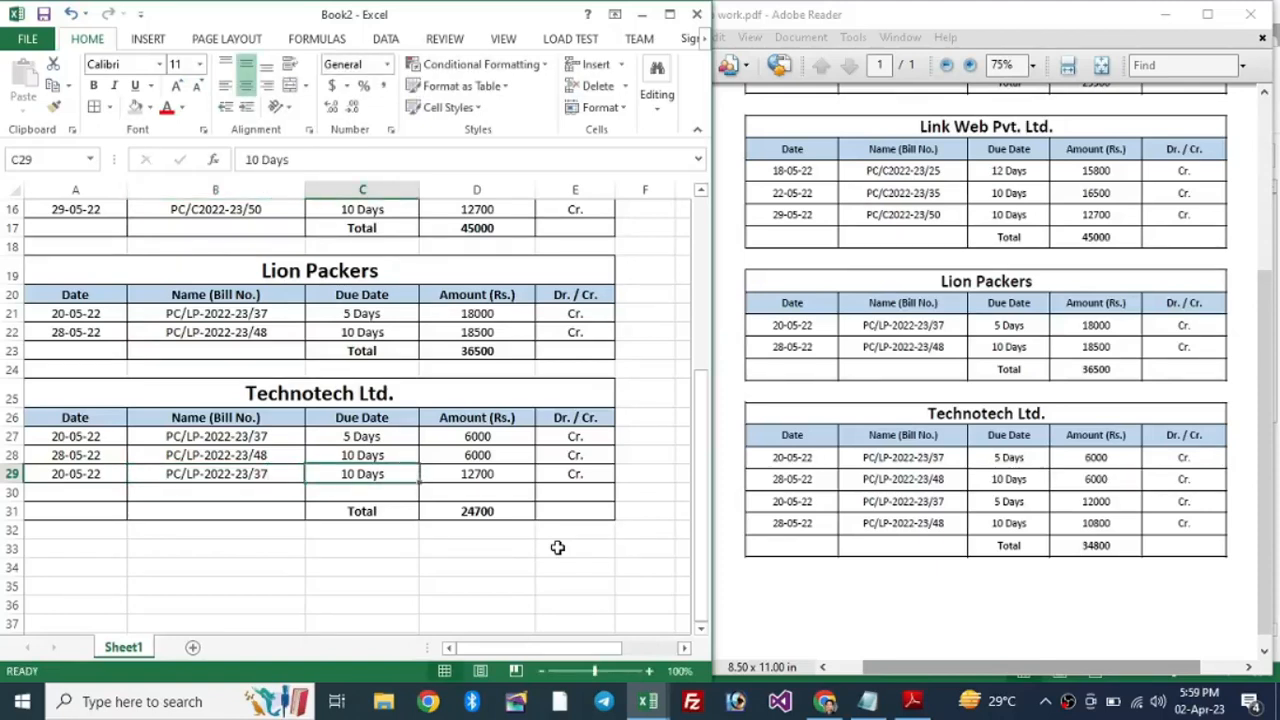
{"action": "key", "text": "F2"}
{"action": "key", "text": "Left"}
{"action": "key", "text": "Left"}
{"action": "key", "text": "shift+Left"}
{"action": "key", "text": "shift+Left"}
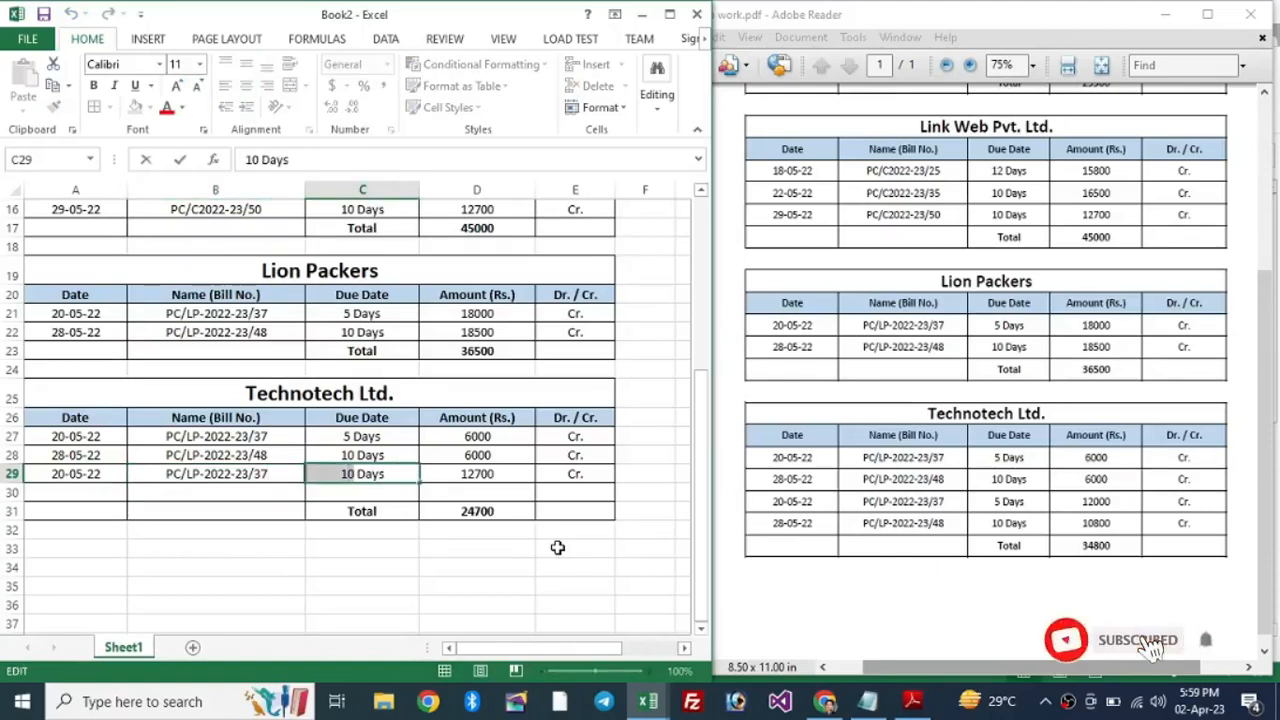
{"action": "type", "text": "5"}
{"action": "key", "text": "Tab"}
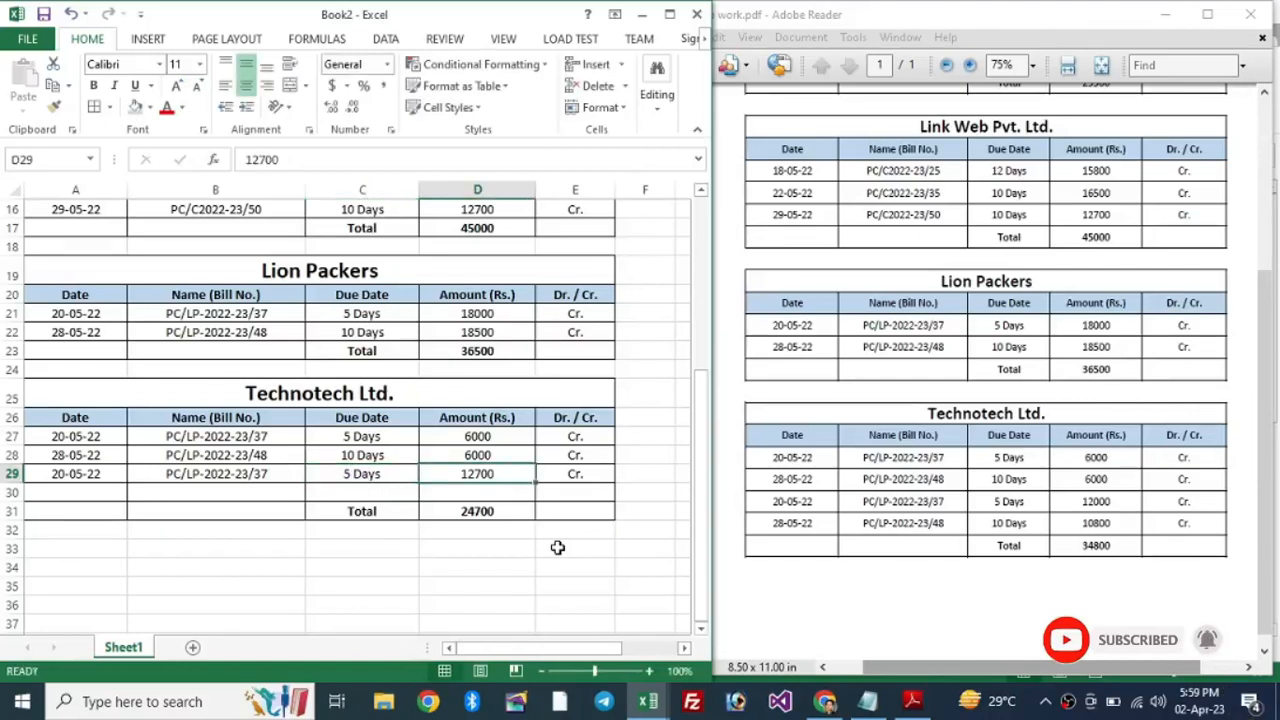
{"action": "type", "text": "12000"}
{"action": "key", "text": "Return"}
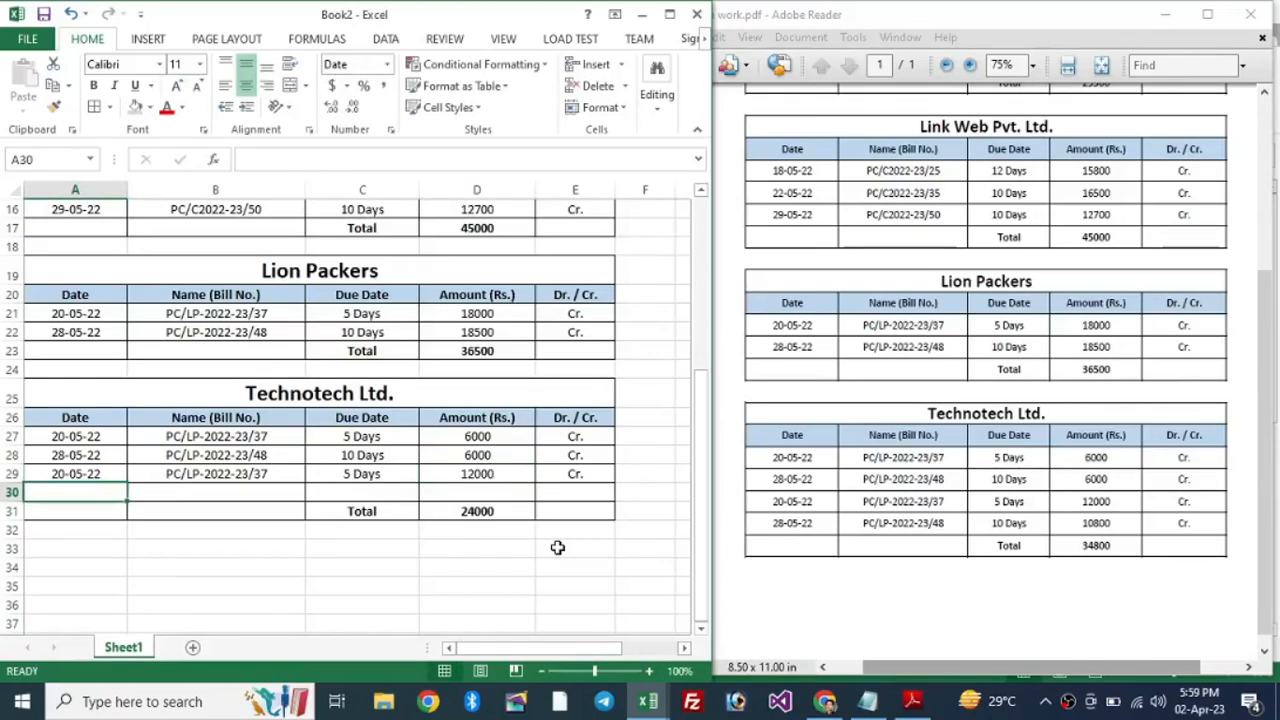
Step: Enter the fourth bill: 28-05-22, the copied bill number, 10 Days, 10800
{"action": "type", "text": "28-5"}
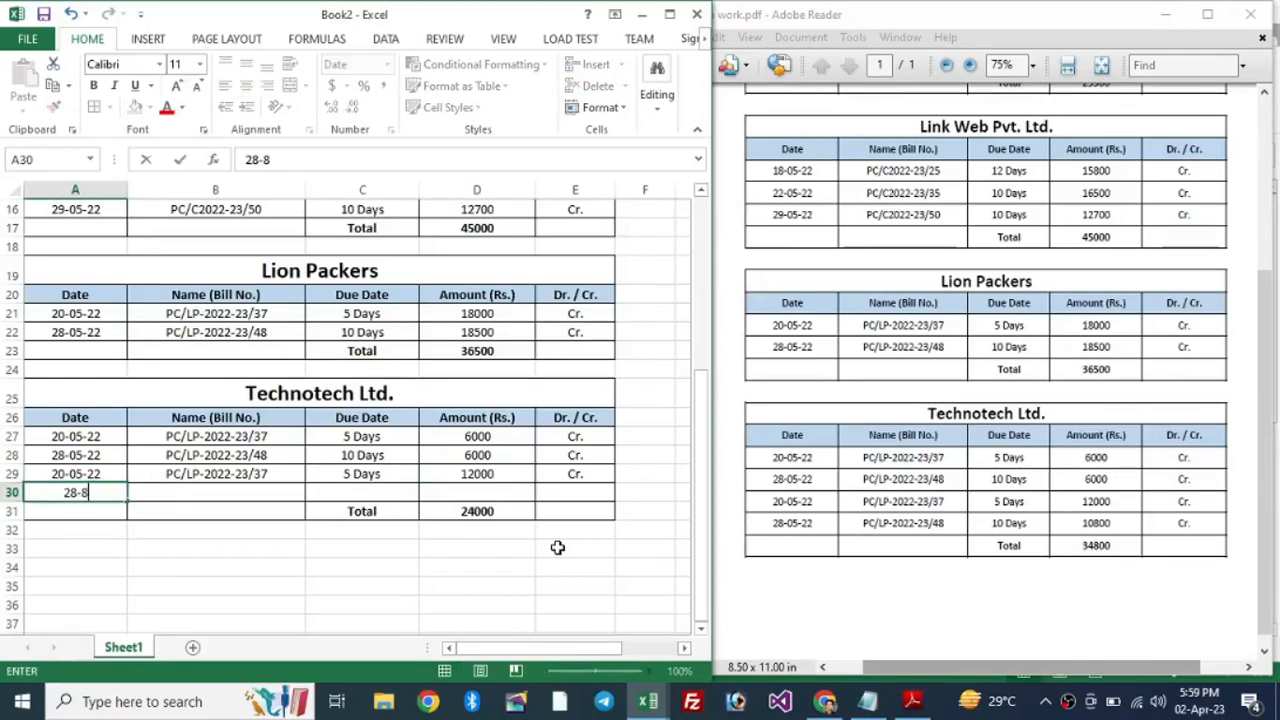
{"action": "type", "text": "8-05-22"}
{"action": "key", "text": "Tab"}
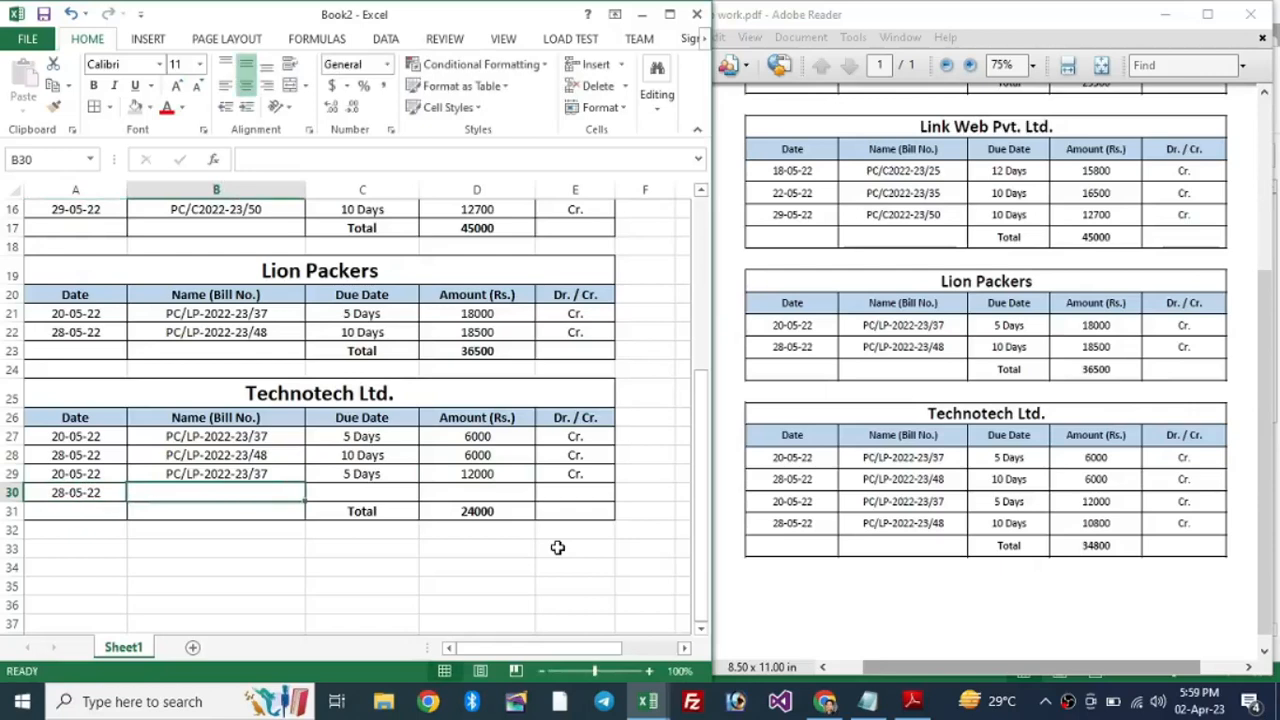
{"action": "key", "text": "ctrl+d"}
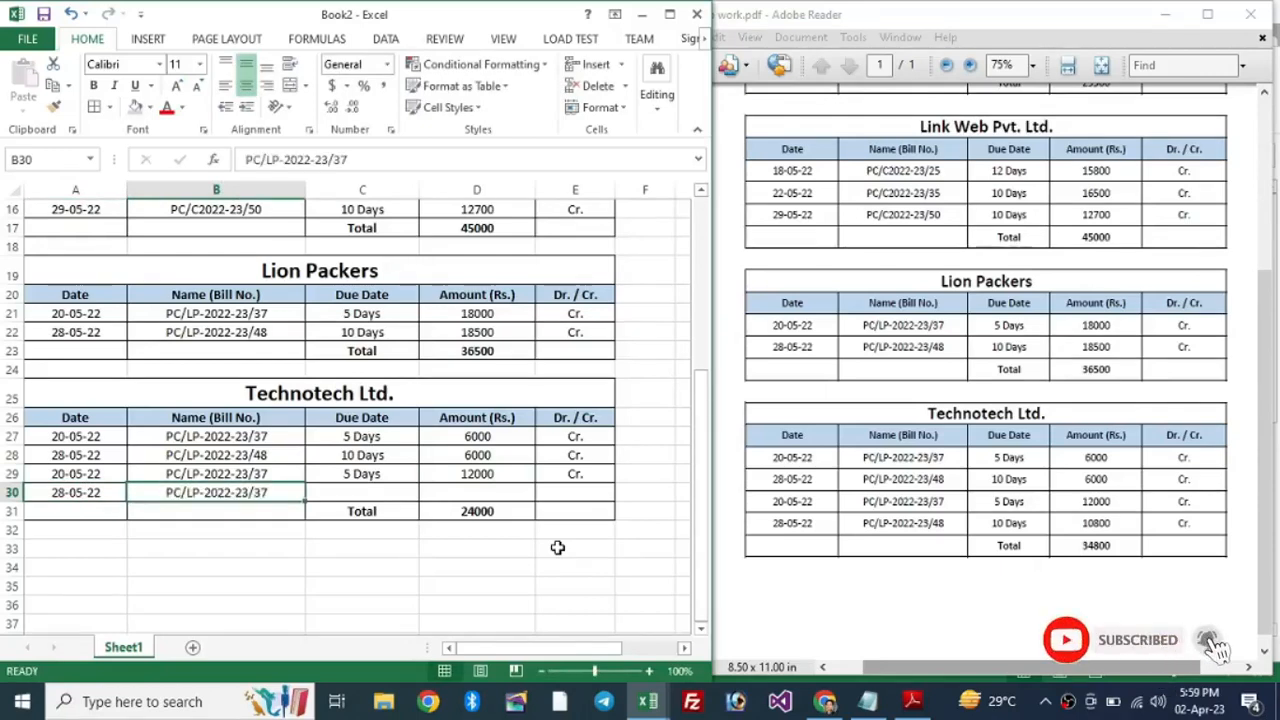
{"action": "key", "text": "Tab"}
{"action": "key", "text": "ctrl+d"}
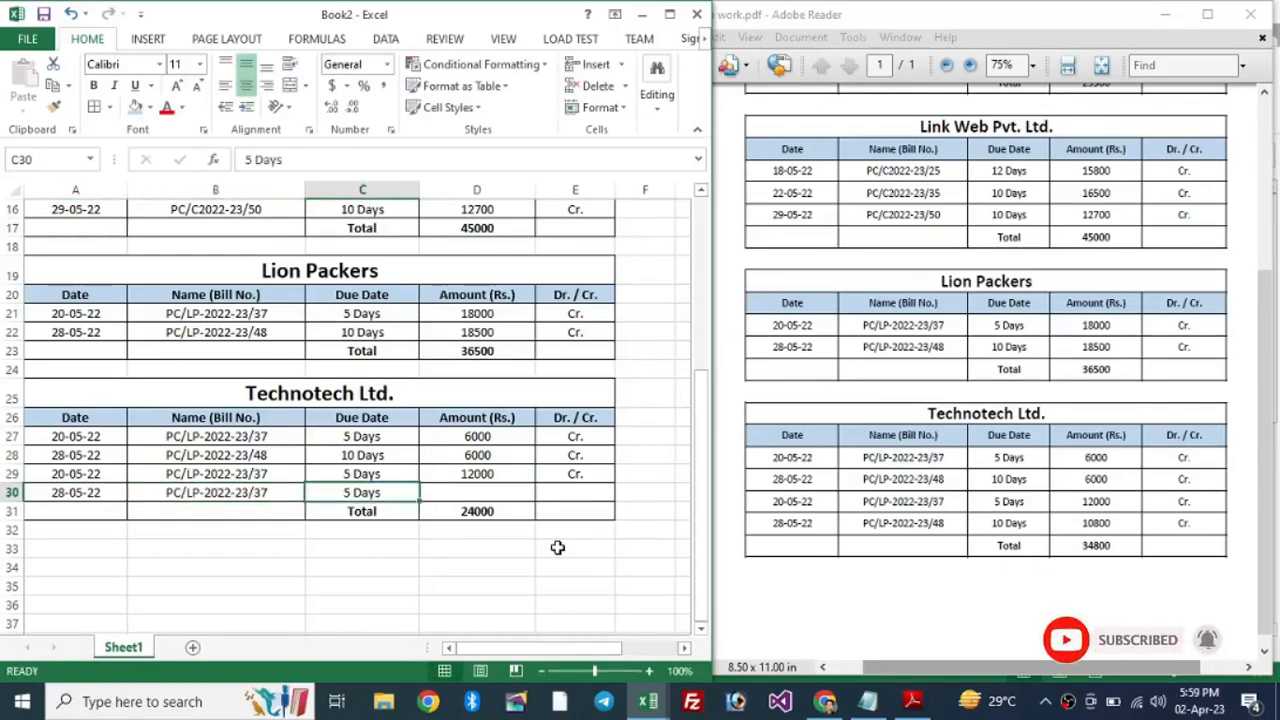
{"action": "key", "text": "F2"}
{"action": "key", "text": "Left"}
{"action": "key", "text": "Left"}
{"action": "key", "text": "Left"}
{"action": "key", "text": "Left"}
{"action": "key", "text": "Left"}
{"action": "key", "text": "shift+Left"}
{"action": "type", "text": "10"}
{"action": "key", "text": "Tab"}
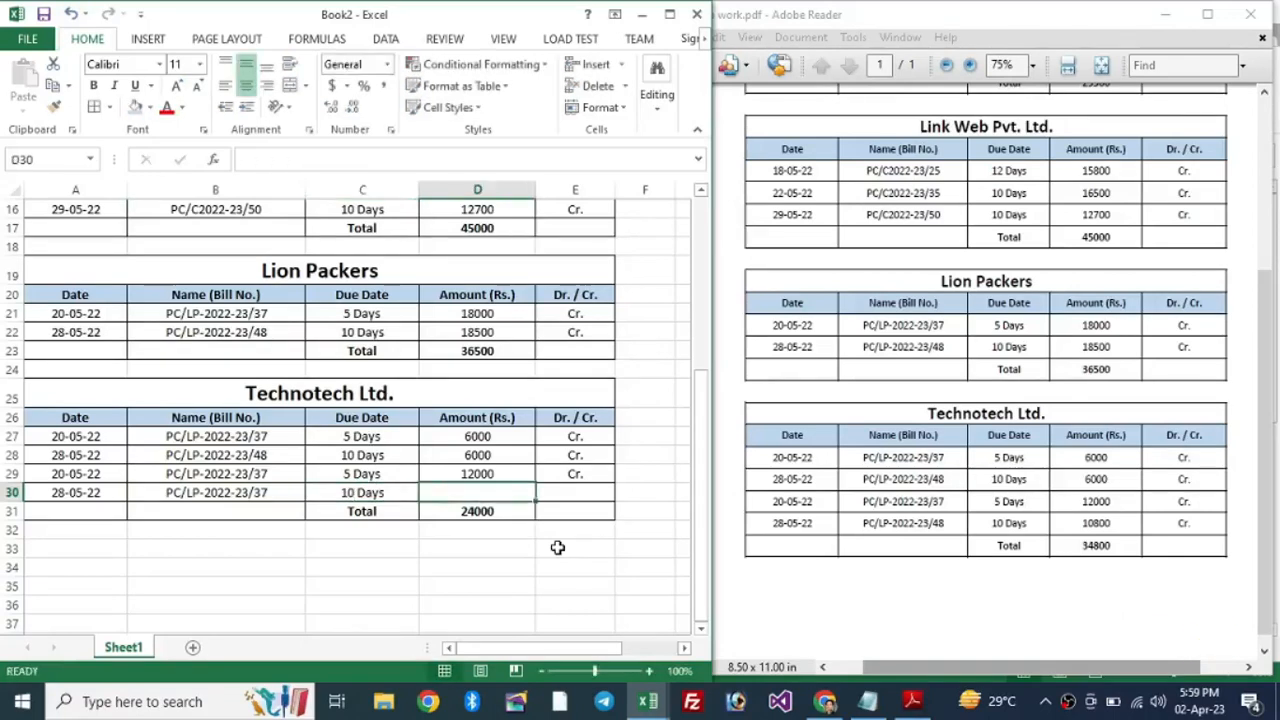
{"action": "type", "text": "10800"}
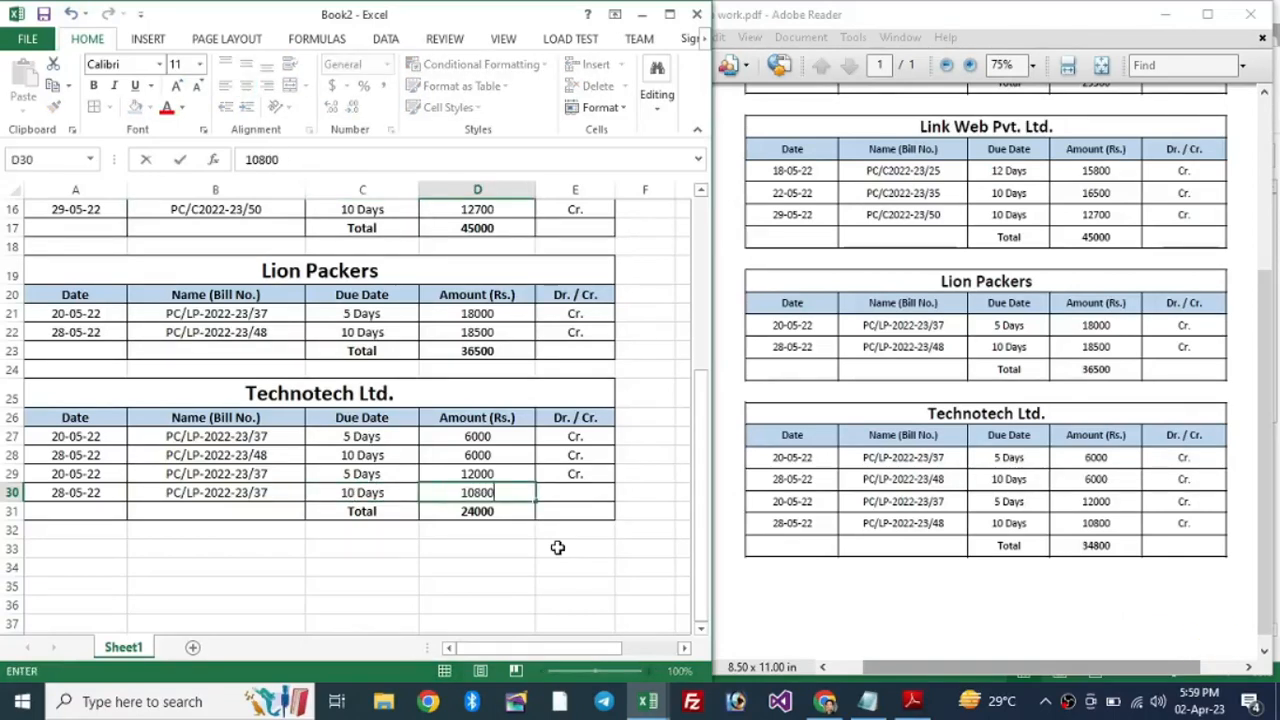
{"action": "key", "text": "Return"}
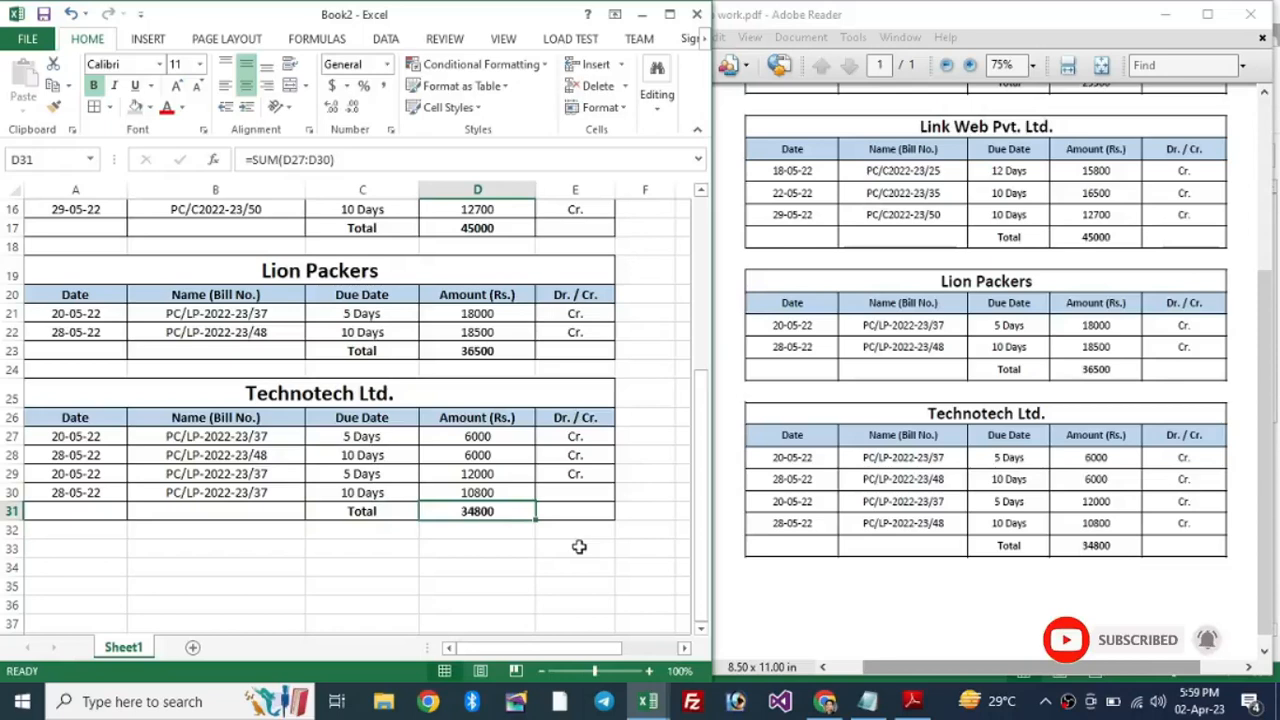
Step: Review the ledger, then show it in print preview with the Excel window maximized
{"action": "scroll", "coordinate": [515, 468], "scroll_direction": "up", "scroll_amount": 5}
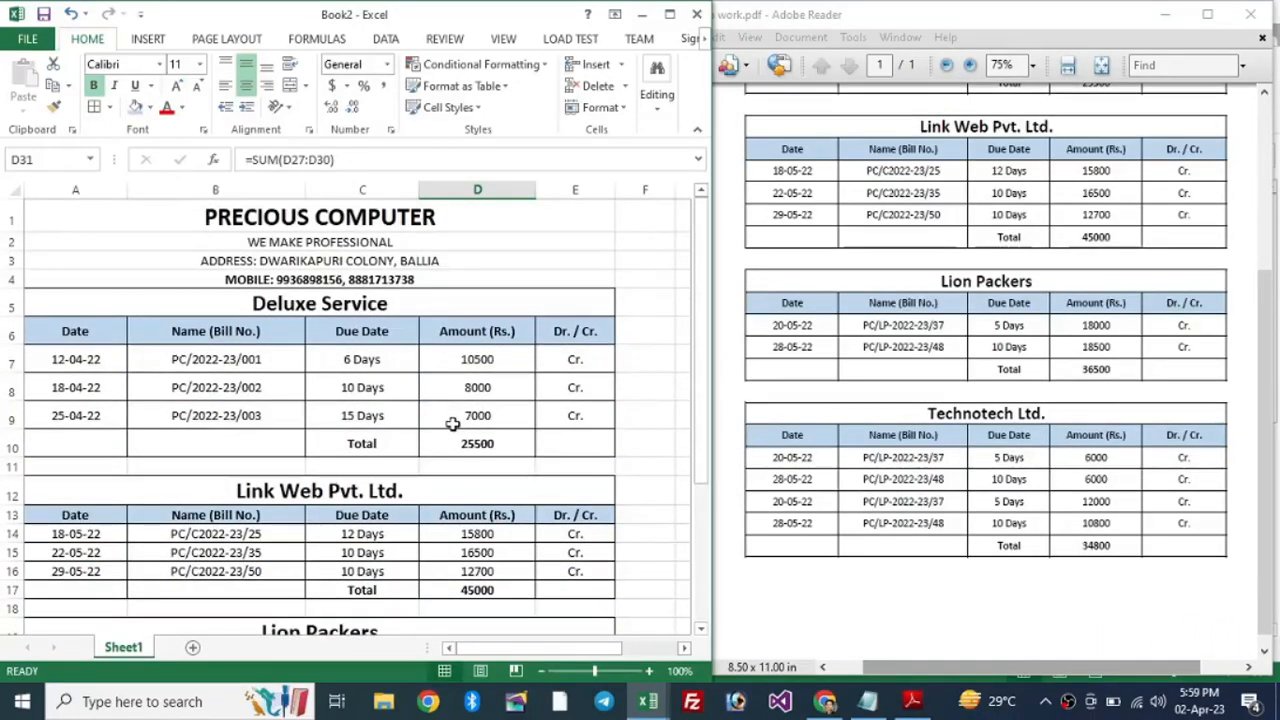
{"action": "scroll", "coordinate": [485, 400], "scroll_direction": "down", "scroll_amount": 3}
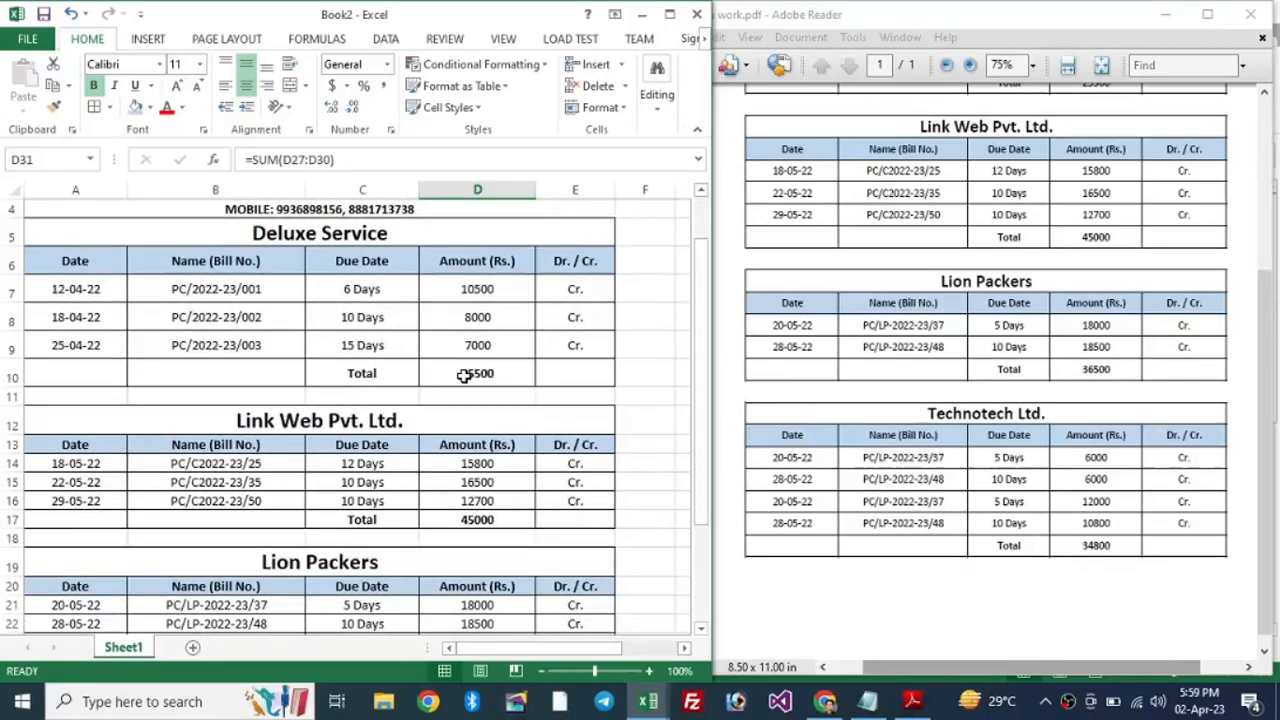
{"action": "key", "text": "ctrl+p"}
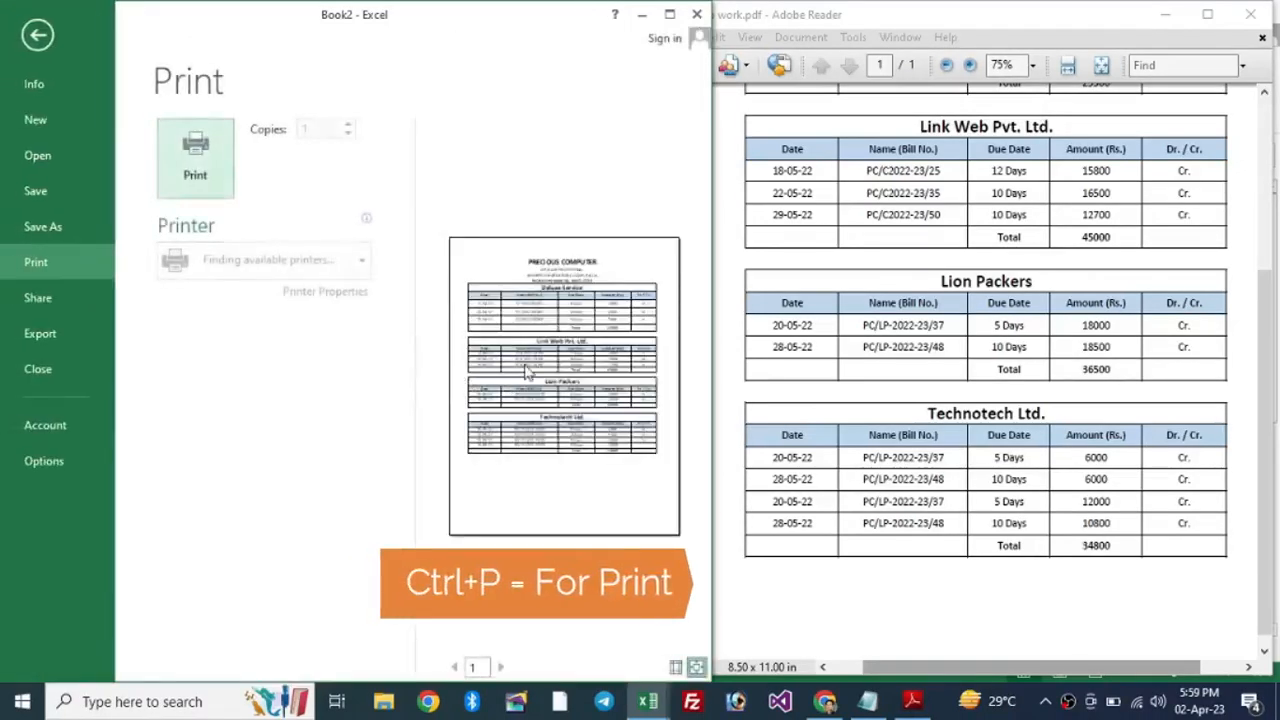
{"action": "left_click", "coordinate": [670, 15]}
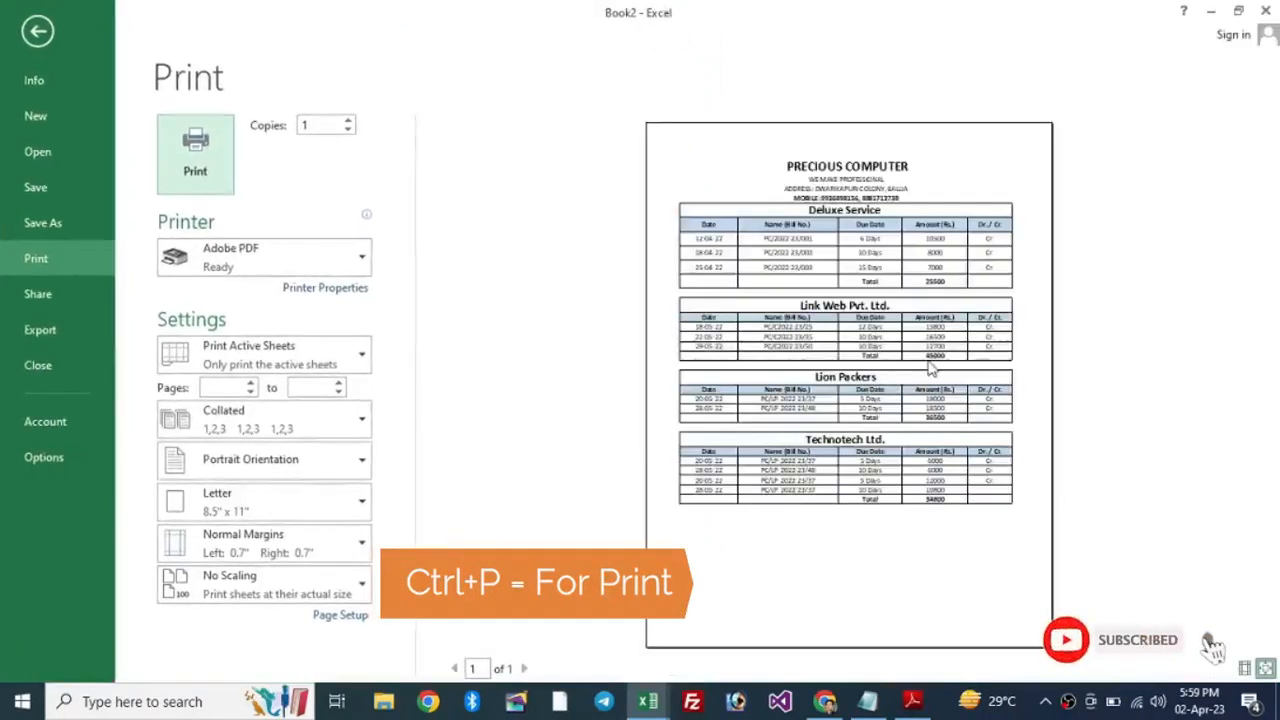
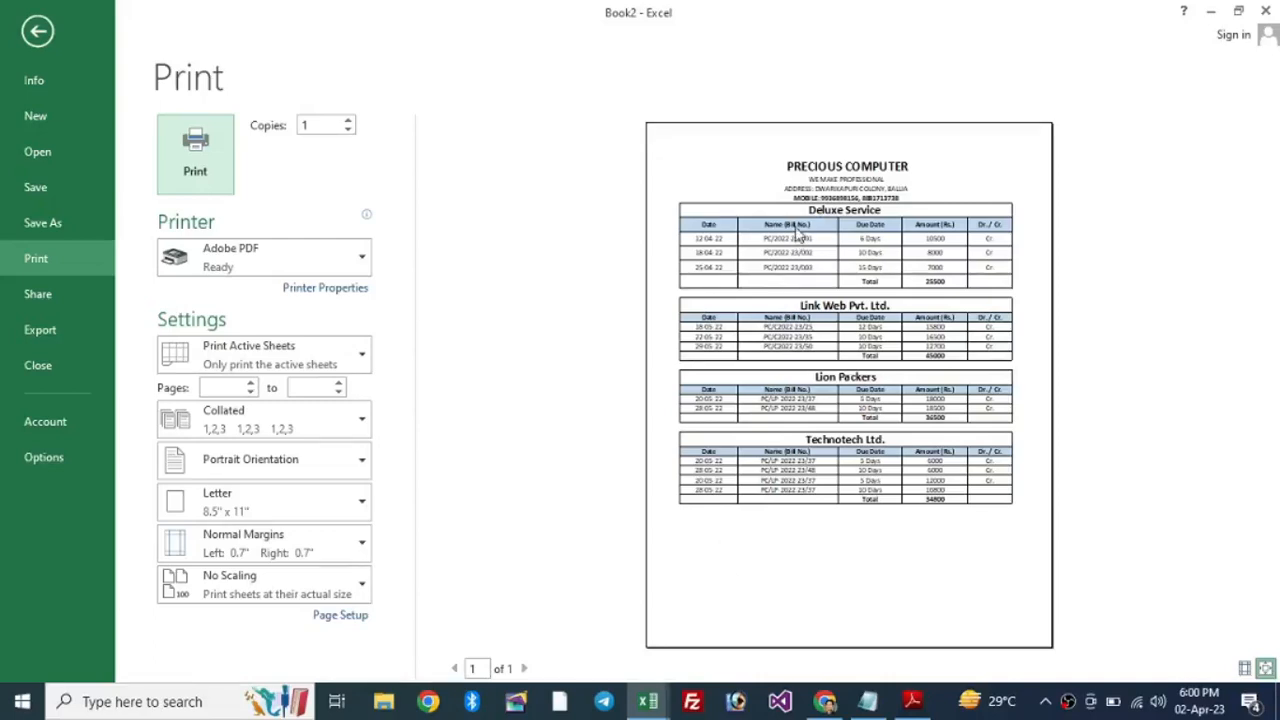
Step: Zoom the ledger's print preview page to actual size for checking
{"action": "left_click", "coordinate": [815, 255]}
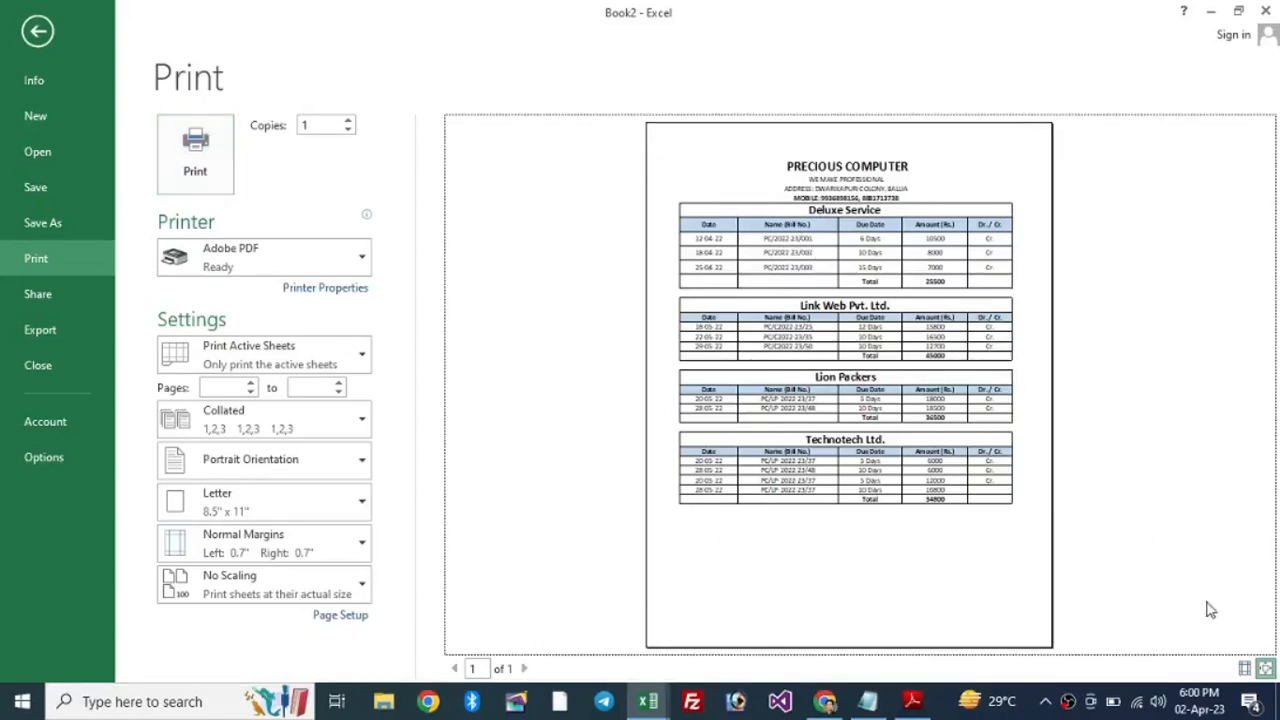
{"action": "left_click", "coordinate": [1265, 668]}
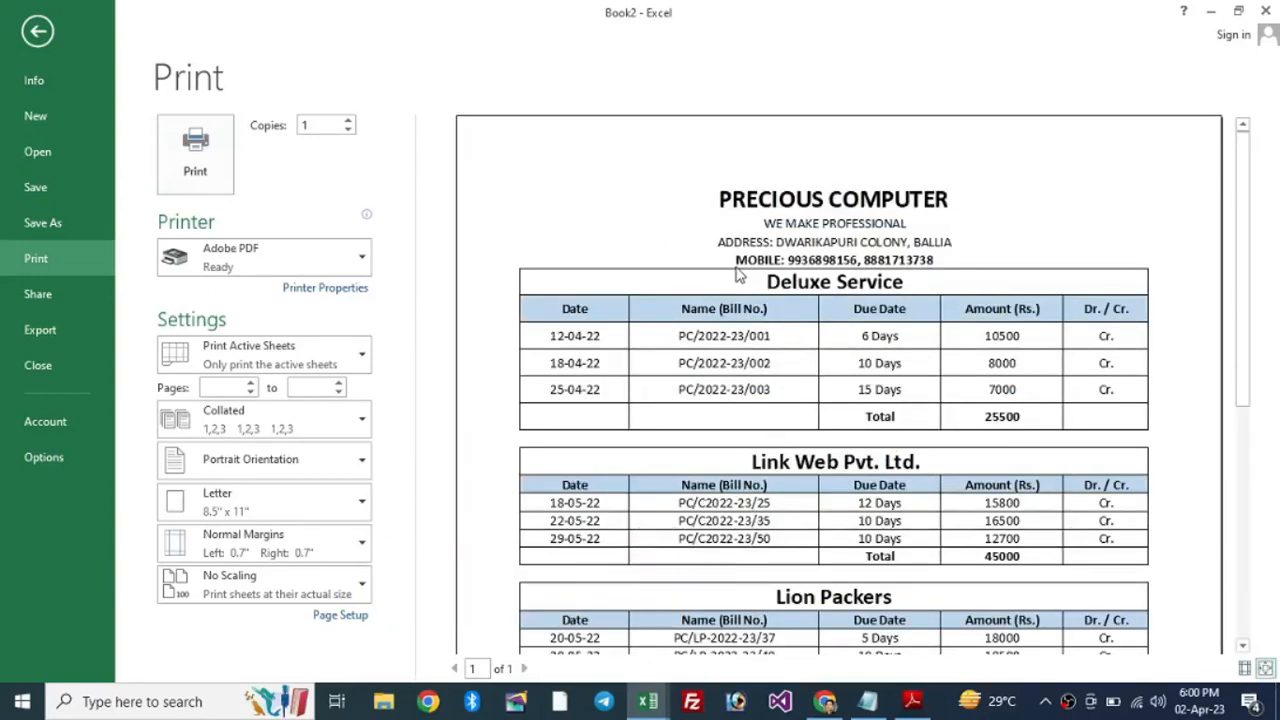
Step: Back on the sheet, make the rows from the Deluxe Service title downward taller
{"action": "key", "text": "Escape"}
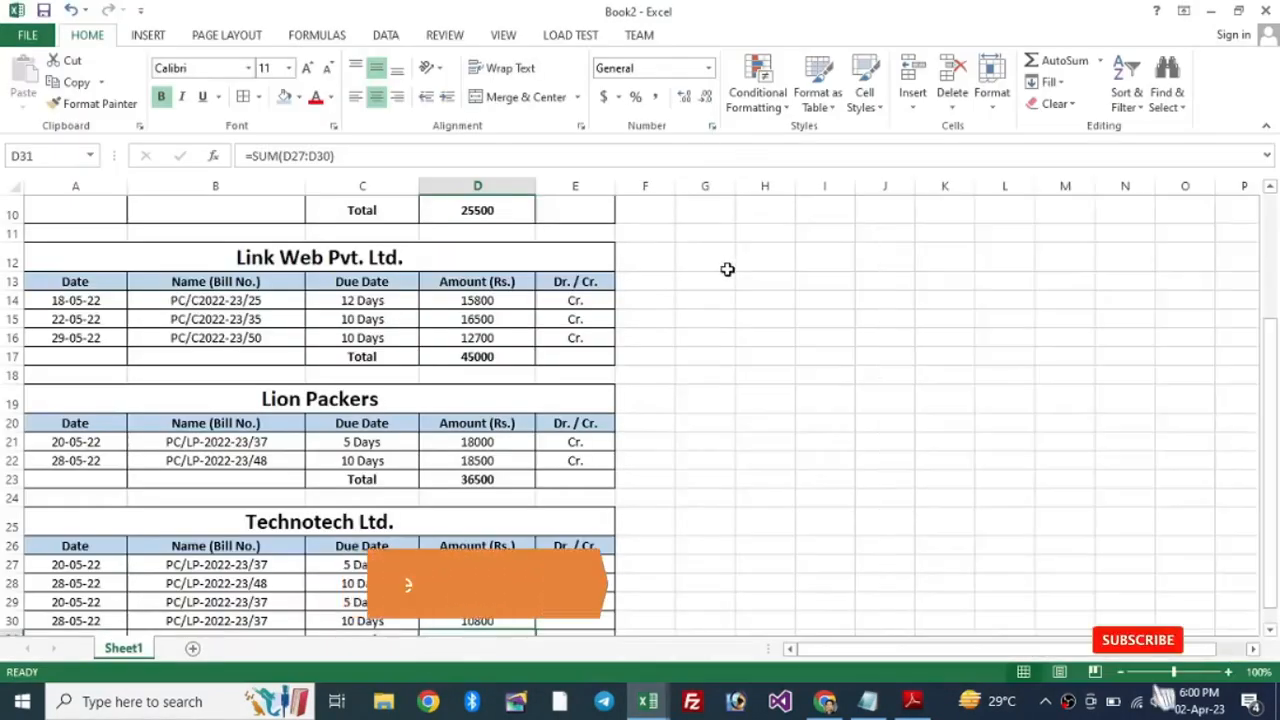
{"action": "scroll", "coordinate": [297, 326], "scroll_direction": "up", "scroll_amount": 3}
{"action": "left_click_drag", "start_coordinate": [237, 420], "coordinate": [71, 411]}
{"action": "left_click", "coordinate": [245, 380]}
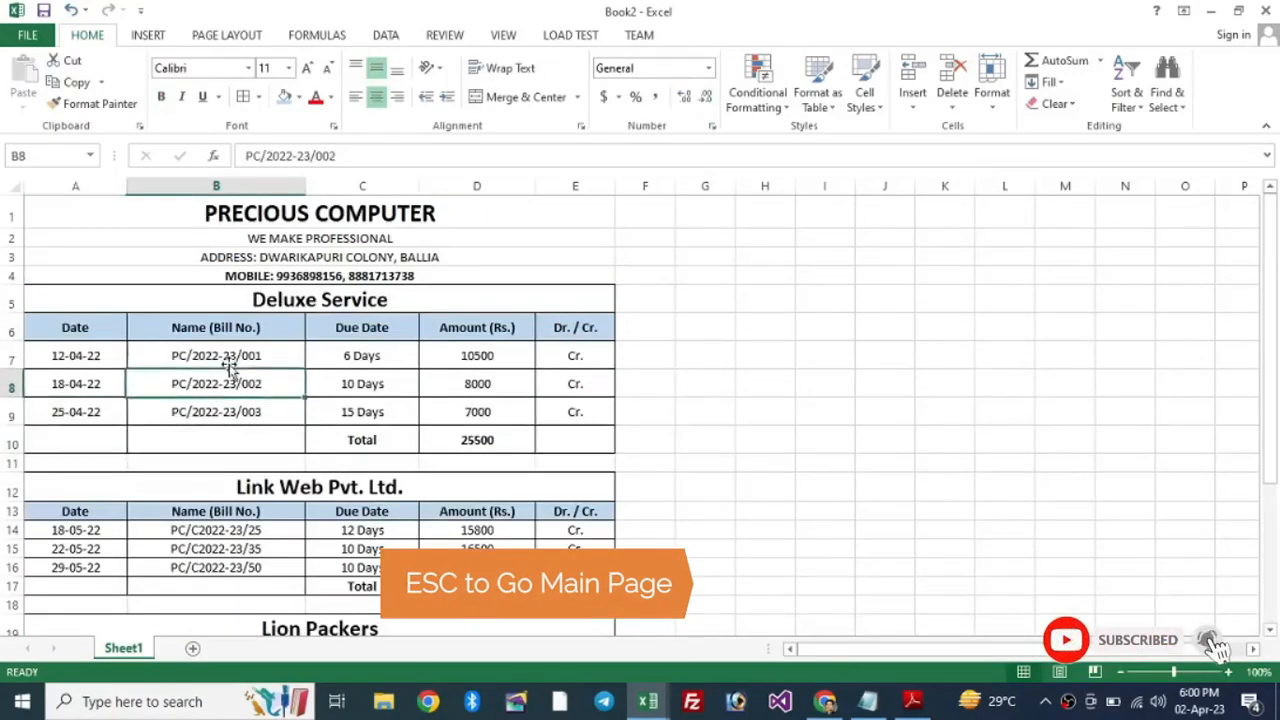
{"action": "left_click", "coordinate": [8, 300]}
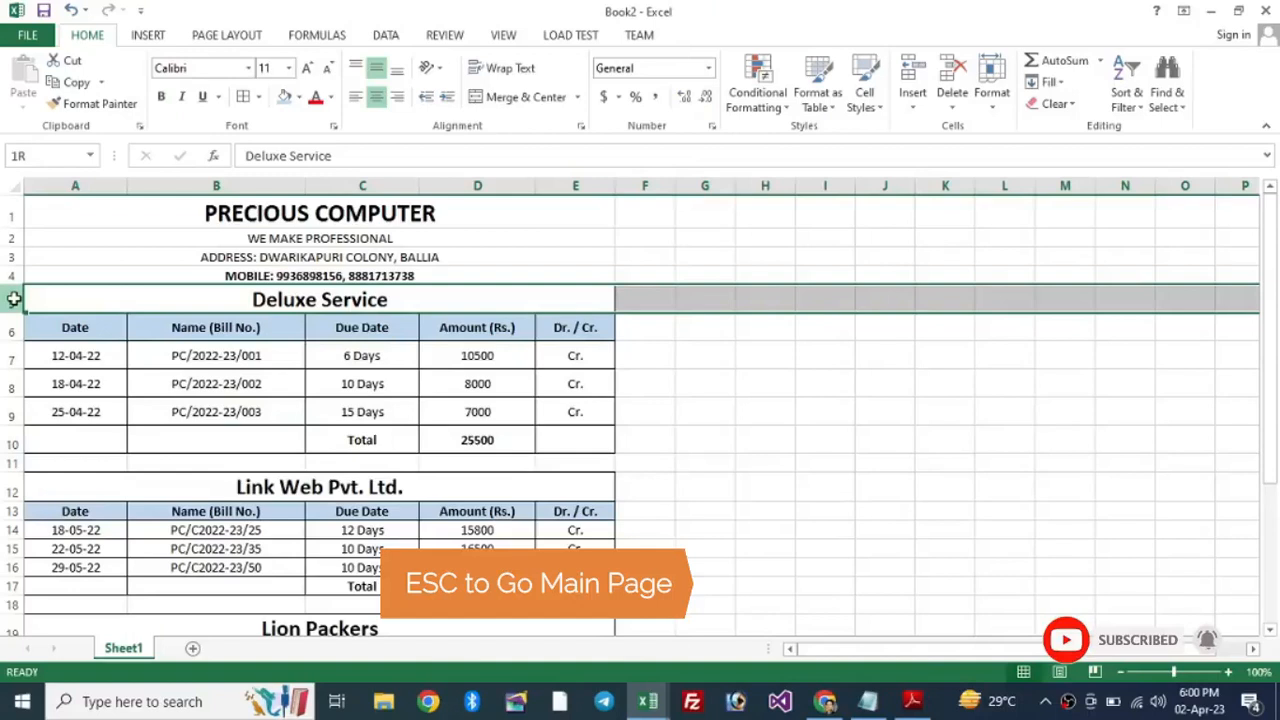
{"action": "left_click_drag", "start_coordinate": [8, 300], "coordinate": [22, 566]}
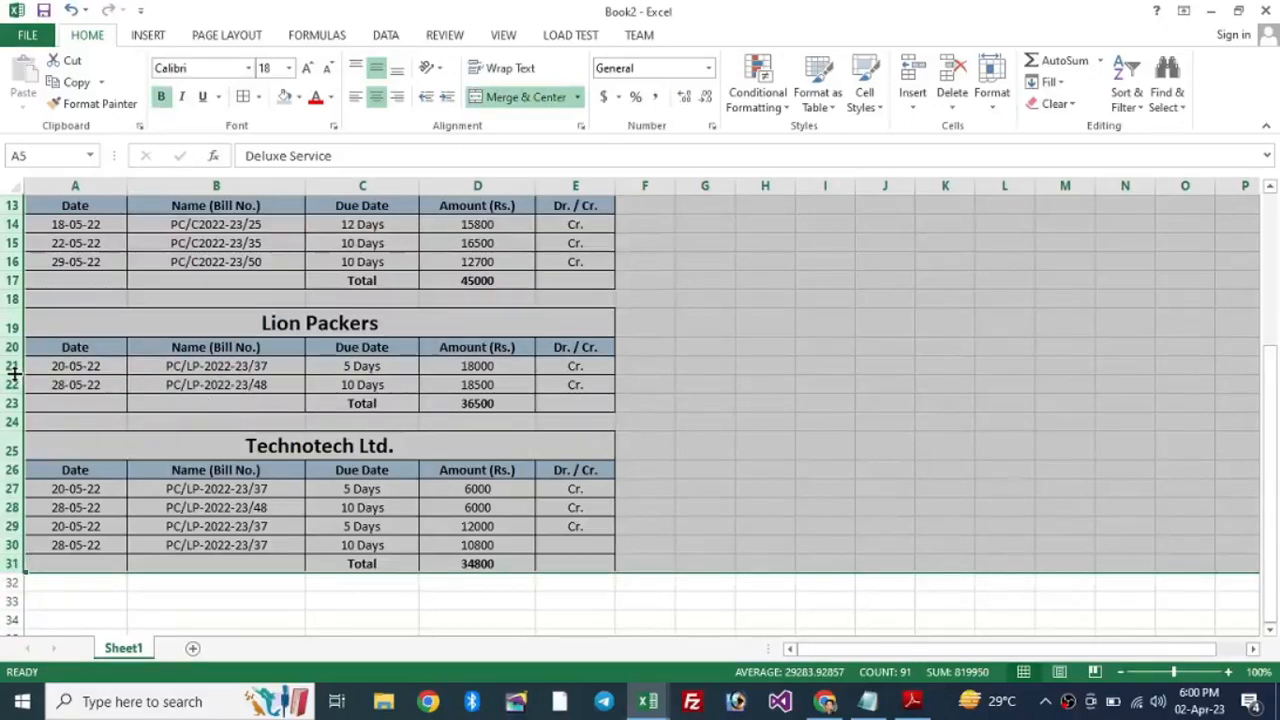
{"action": "left_click_drag", "start_coordinate": [16, 413], "coordinate": [16, 420]}
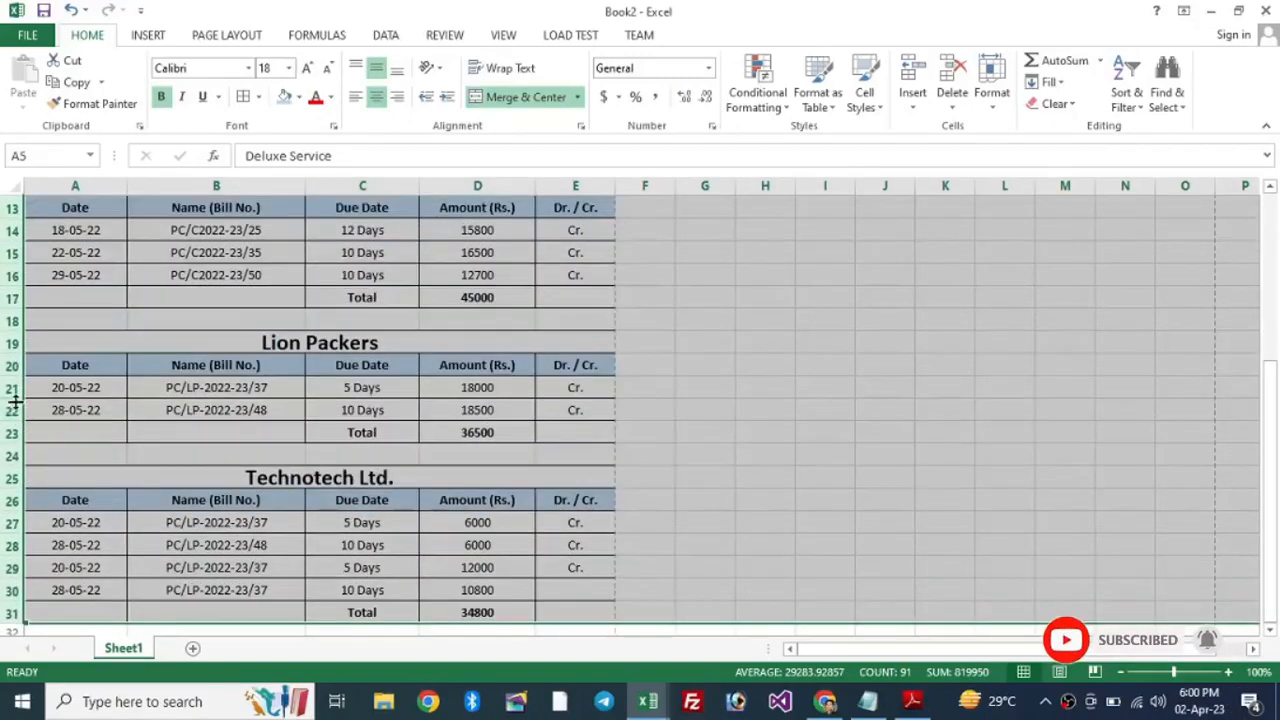
{"action": "left_click_drag", "start_coordinate": [16, 402], "coordinate": [17, 402]}
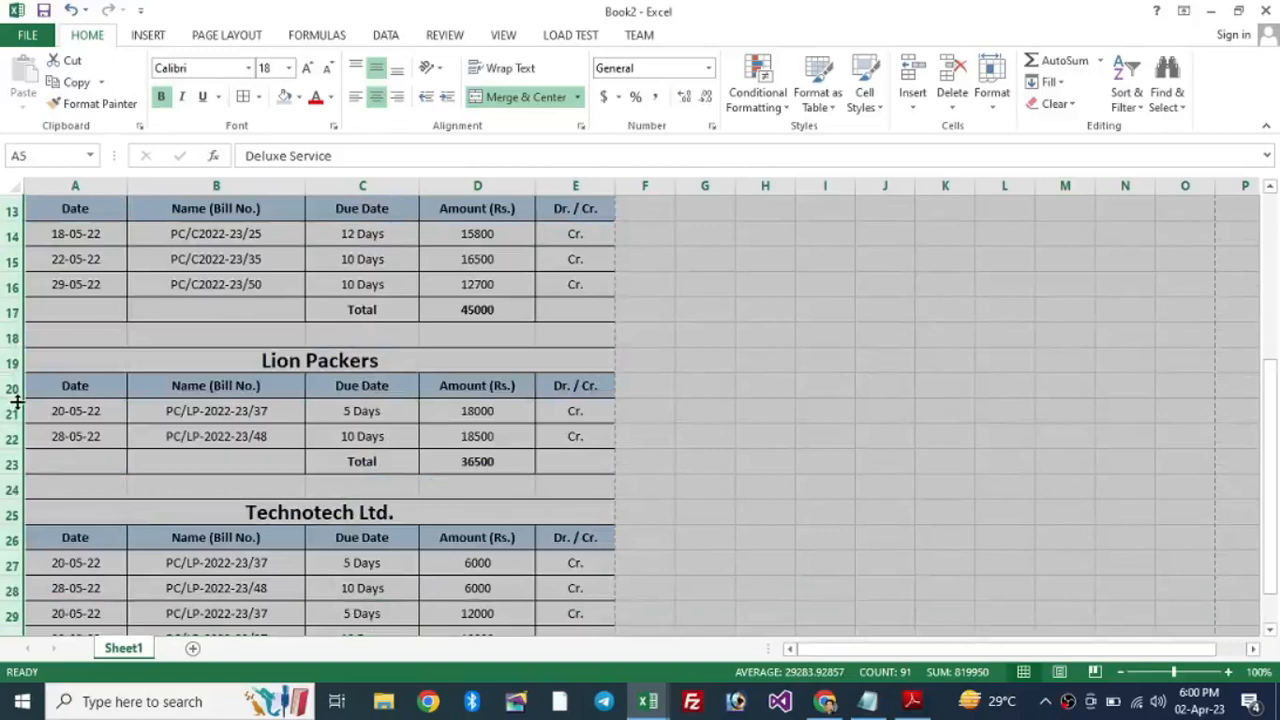
Step: Set rows 1–31 to a height of 21, then show the print preview
{"action": "scroll", "coordinate": [415, 336], "scroll_direction": "down", "scroll_amount": 4}
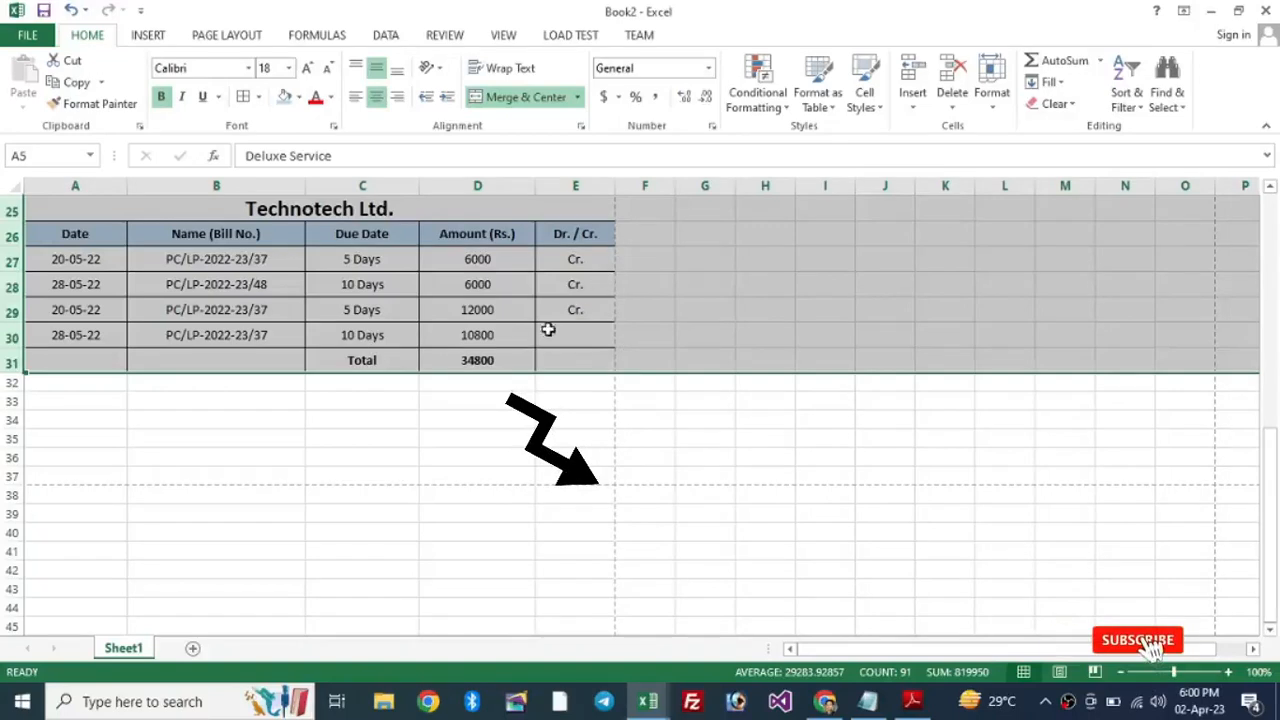
{"action": "scroll", "coordinate": [548, 329], "scroll_direction": "up", "scroll_amount": 8}
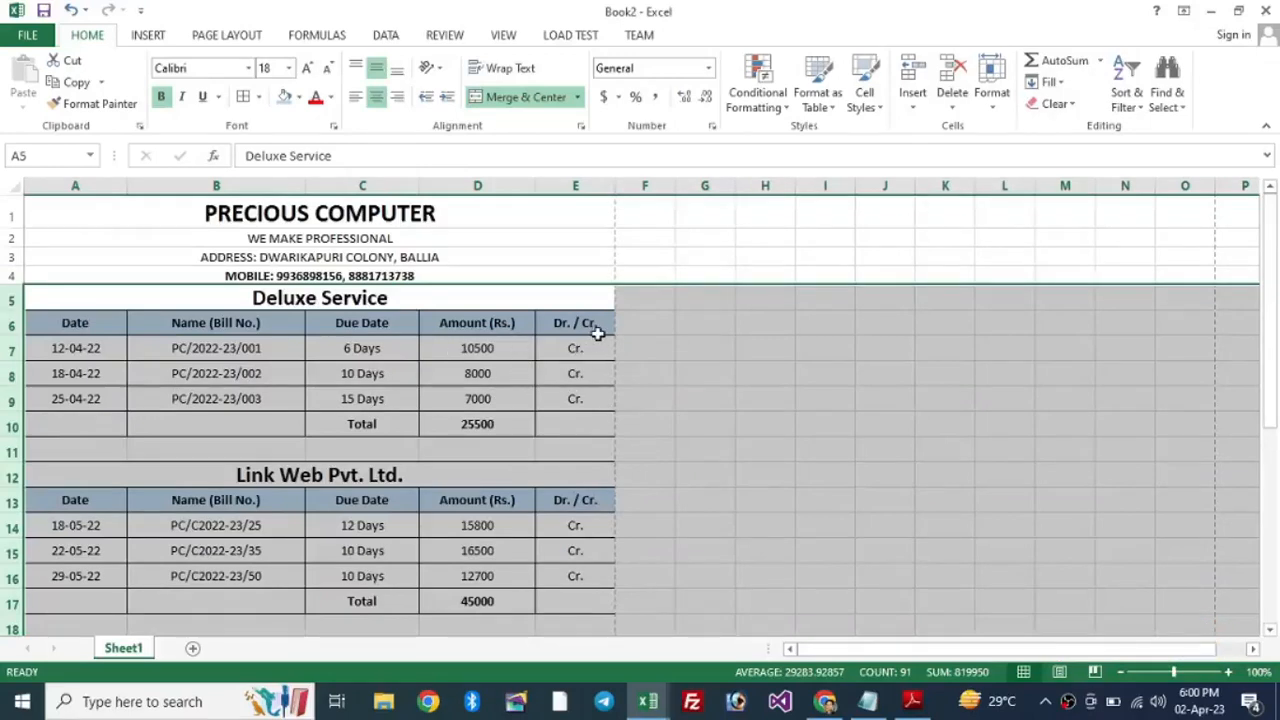
{"action": "scroll", "coordinate": [568, 333], "scroll_direction": "down", "scroll_amount": 8}
{"action": "left_click_drag", "start_coordinate": [308, 382], "coordinate": [349, 477]}
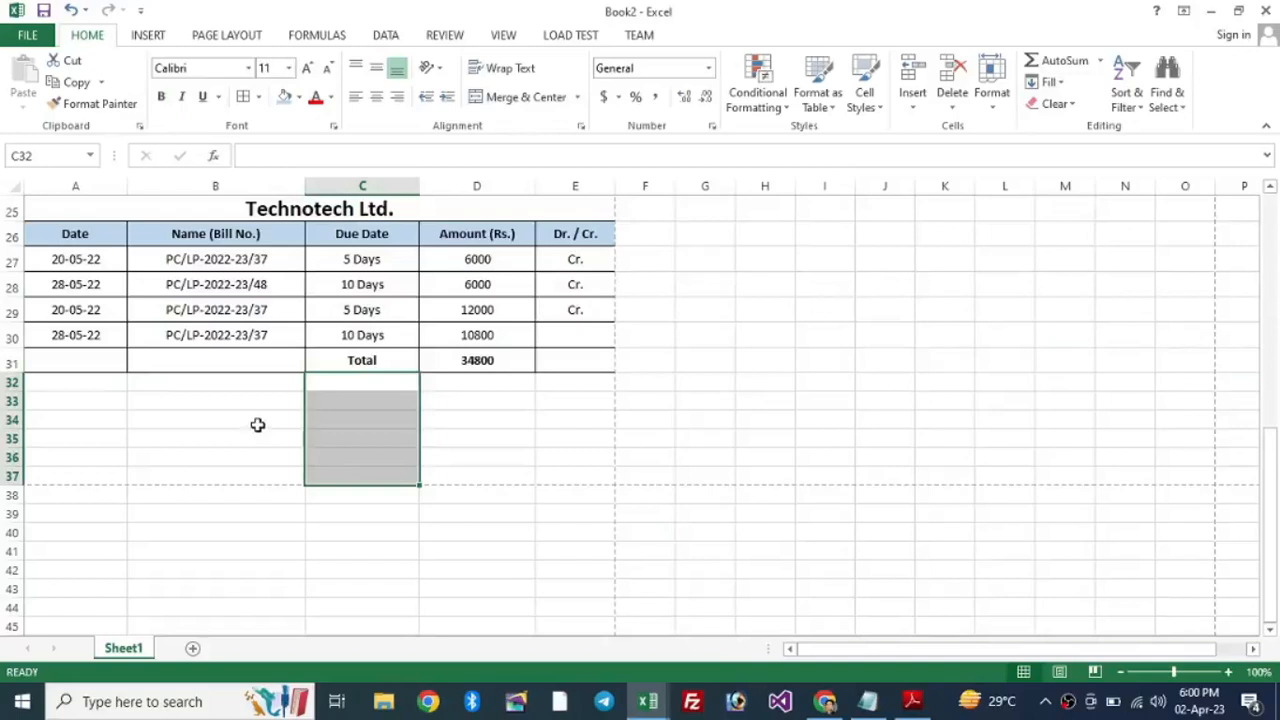
{"action": "left_click", "coordinate": [257, 425]}
{"action": "left_click_drag", "start_coordinate": [12, 360], "coordinate": [17, 309]}
{"action": "scroll", "coordinate": [406, 374], "scroll_direction": "down", "scroll_amount": 7}
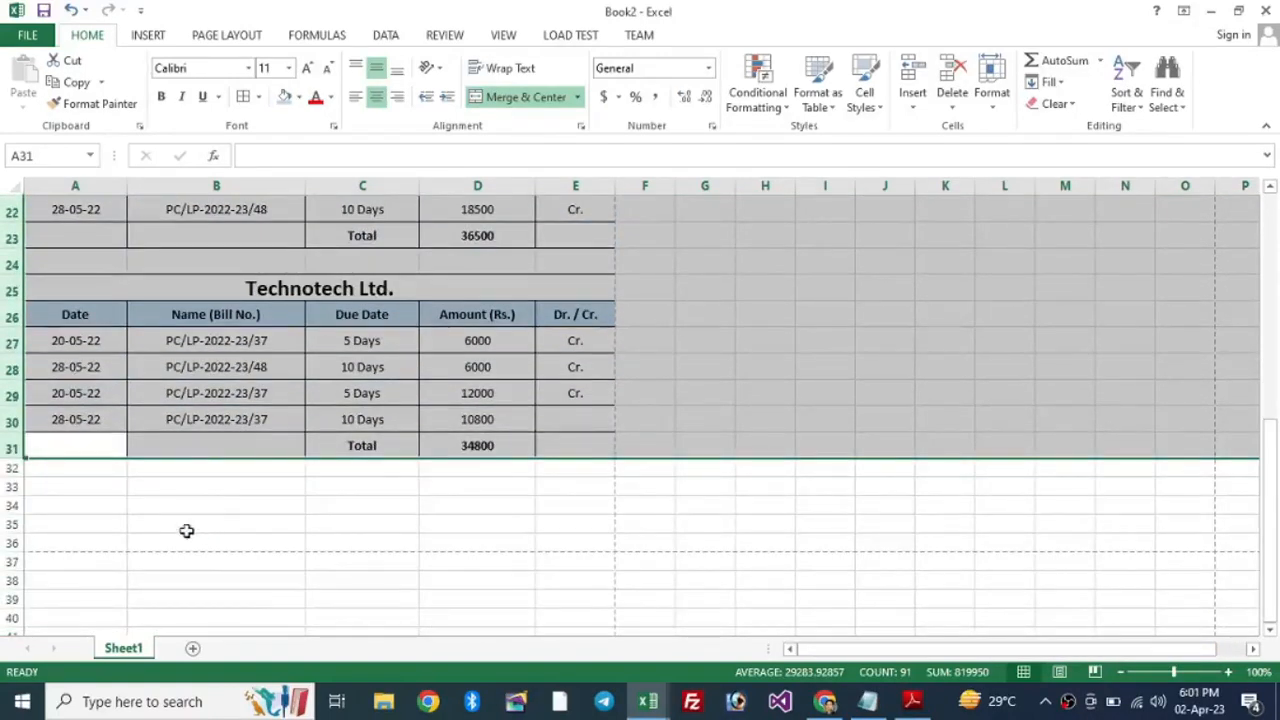
{"action": "left_click_drag", "start_coordinate": [17, 432], "coordinate": [17, 434]}
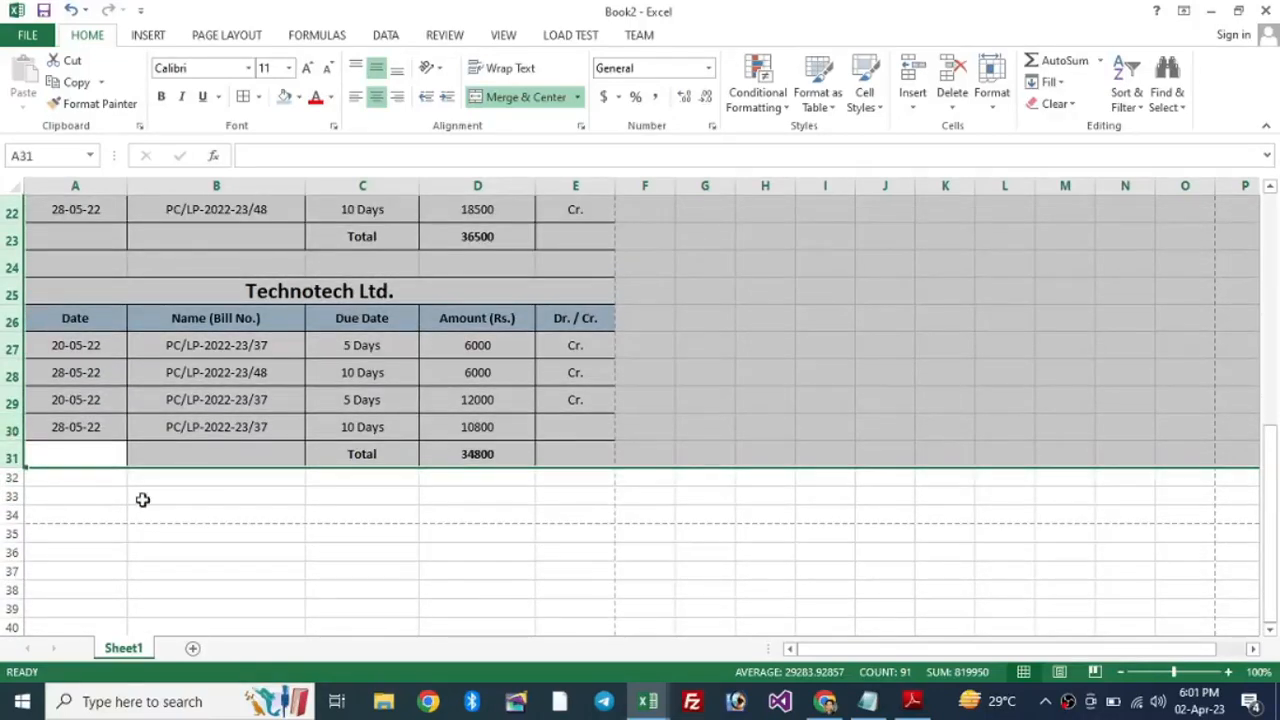
{"action": "left_click_drag", "start_coordinate": [61, 477], "coordinate": [563, 509]}
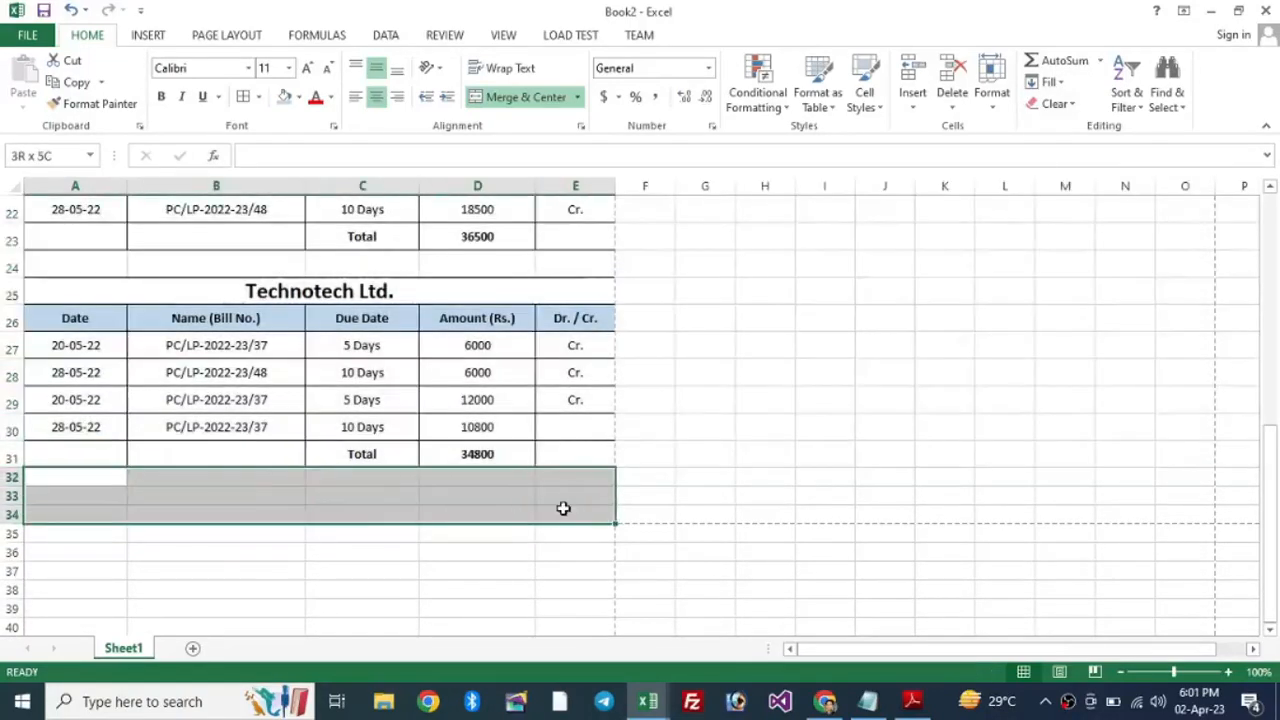
{"action": "left_click", "coordinate": [524, 398]}
{"action": "key", "text": "ctrl+p"}
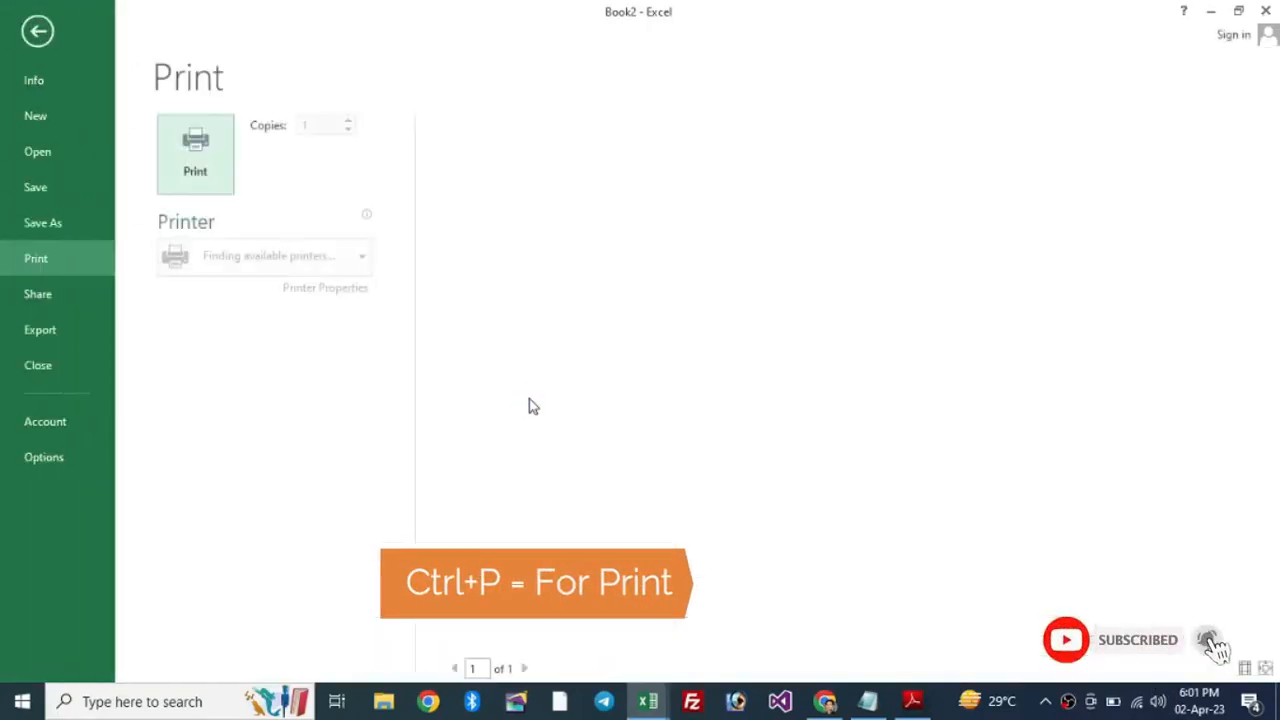
Step: Fit the whole ledger page in the preview and display its margin and column guides
{"action": "left_click", "coordinate": [1265, 670]}
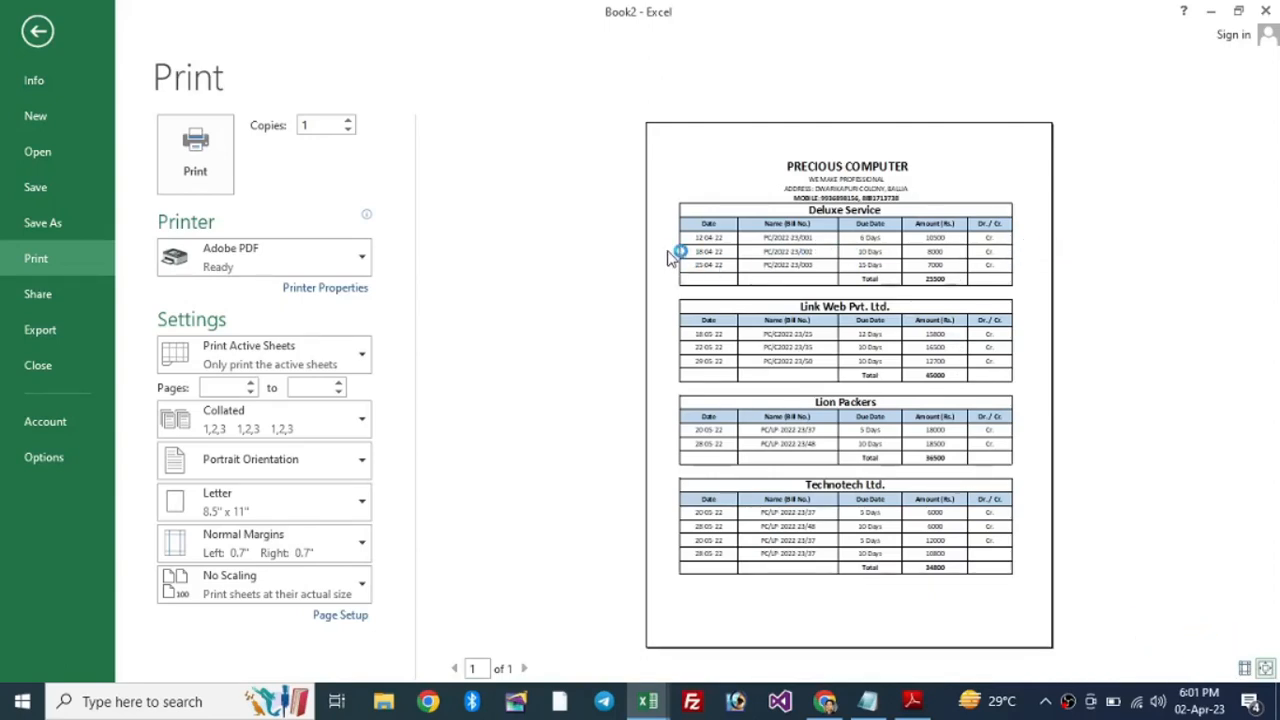
{"action": "left_click", "coordinate": [1245, 668]}
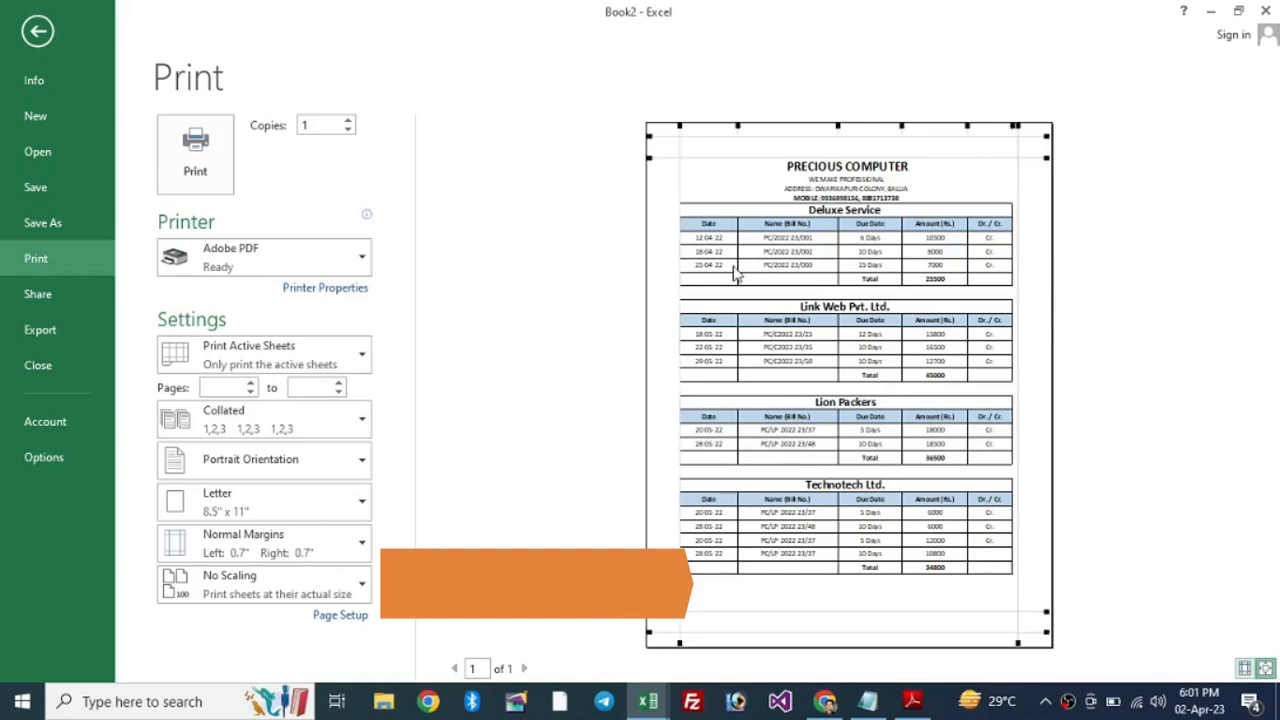
Step: Widen the Date, Name (Bill No.) and Amount (Rs.) columns so tables span one page
{"action": "left_click_drag", "start_coordinate": [737, 237], "coordinate": [727, 237]}
{"action": "left_click_drag", "start_coordinate": [830, 237], "coordinate": [951, 246]}
{"action": "left_click", "coordinate": [1246, 670]}
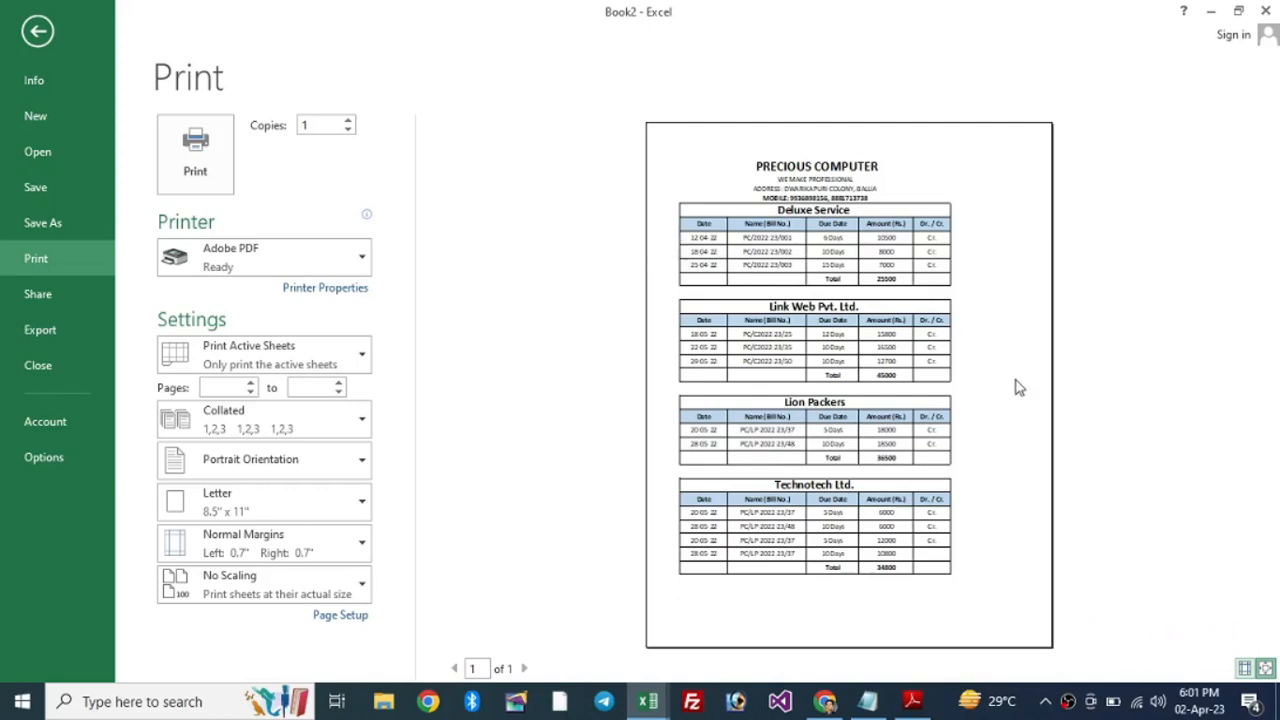
{"action": "left_click", "coordinate": [1245, 670]}
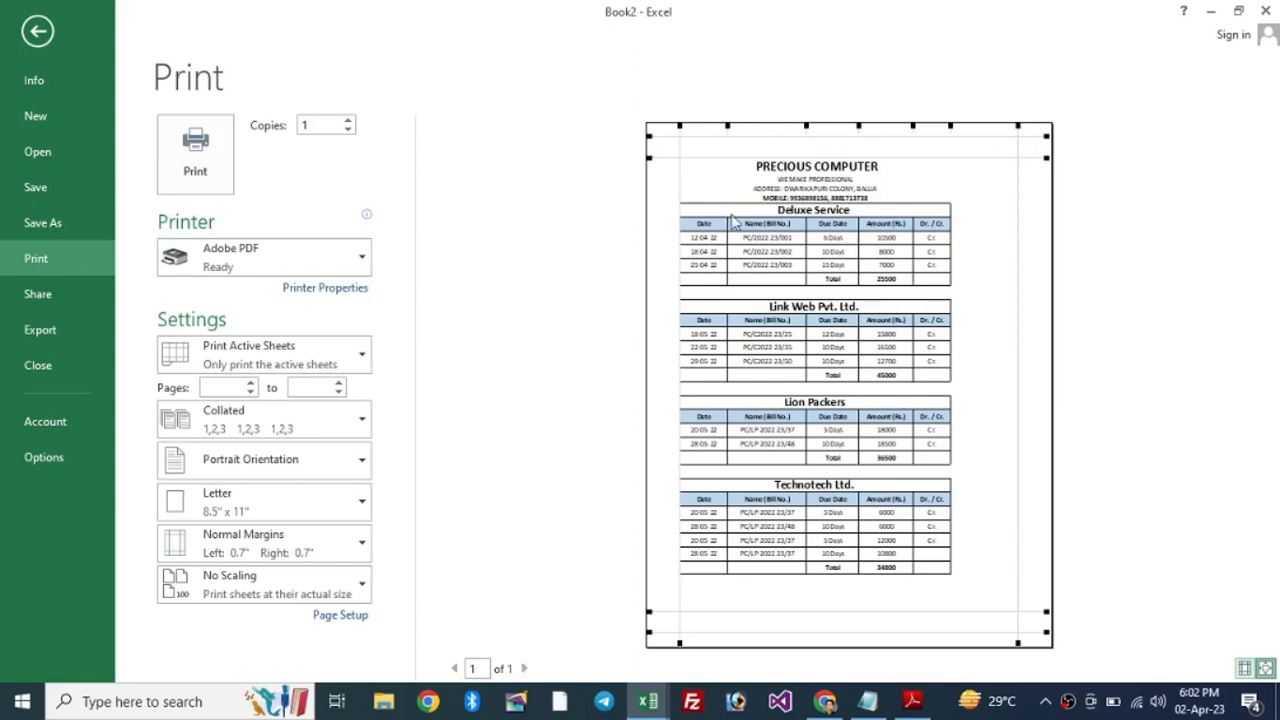
{"action": "left_click_drag", "start_coordinate": [727, 232], "coordinate": [734, 236]}
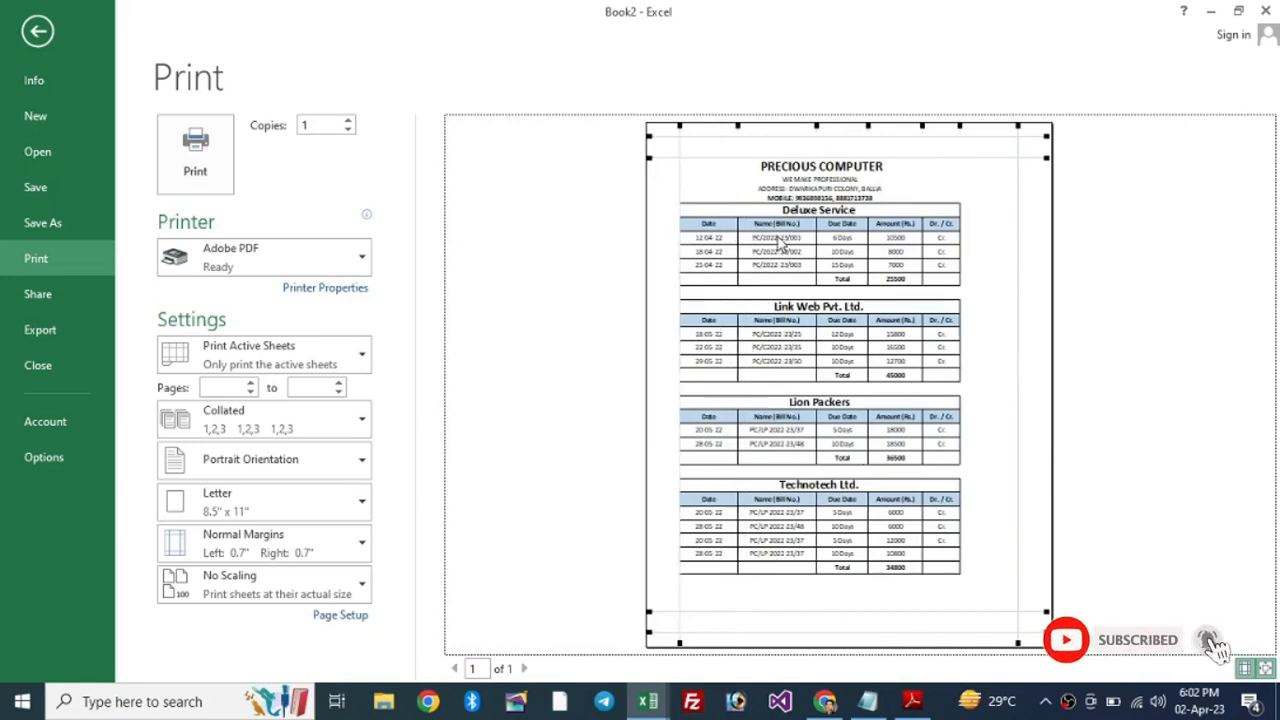
{"action": "left_click_drag", "start_coordinate": [816, 232], "coordinate": [995, 238]}
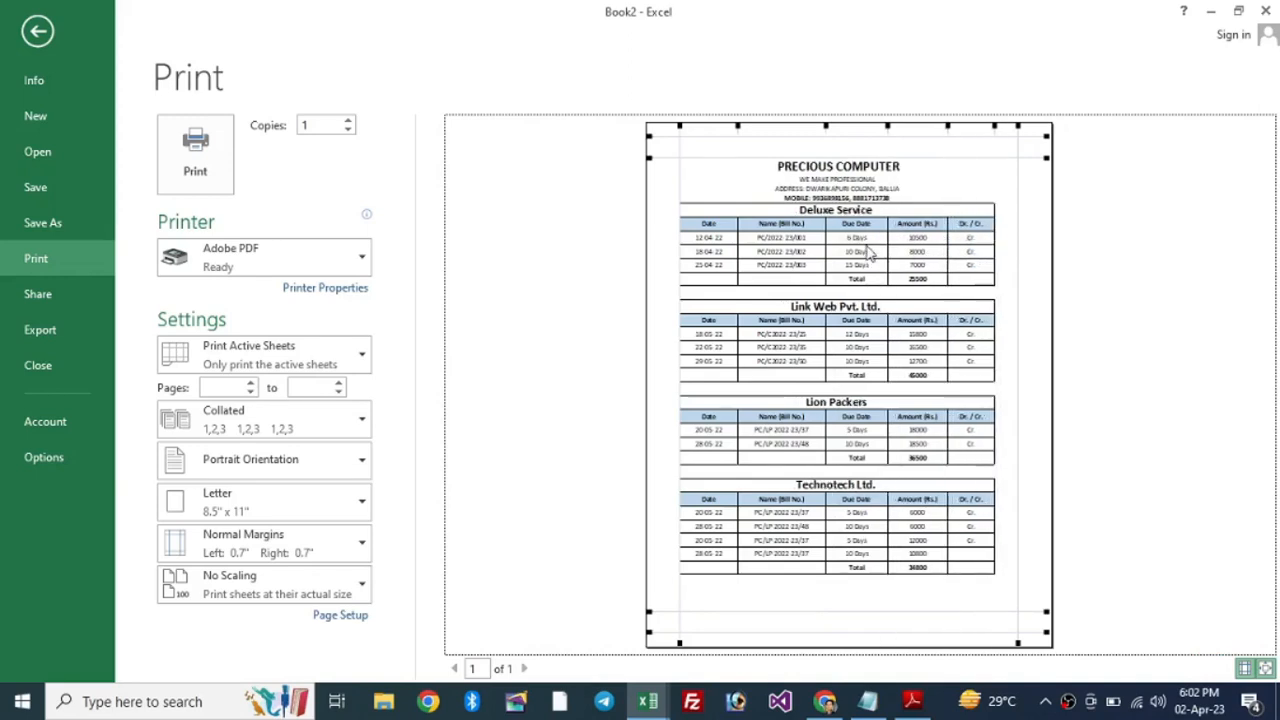
{"action": "left_click_drag", "start_coordinate": [752, 244], "coordinate": [905, 247]}
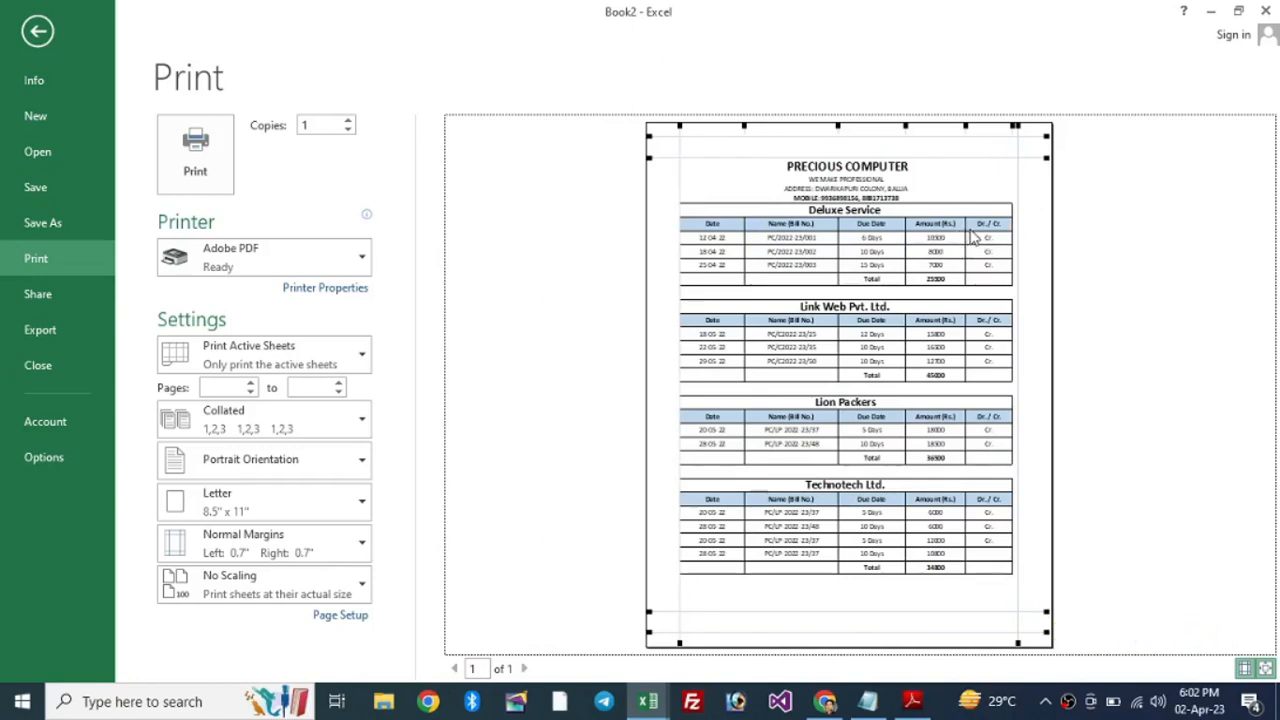
{"action": "left_click_drag", "start_coordinate": [964, 238], "coordinate": [973, 240]}
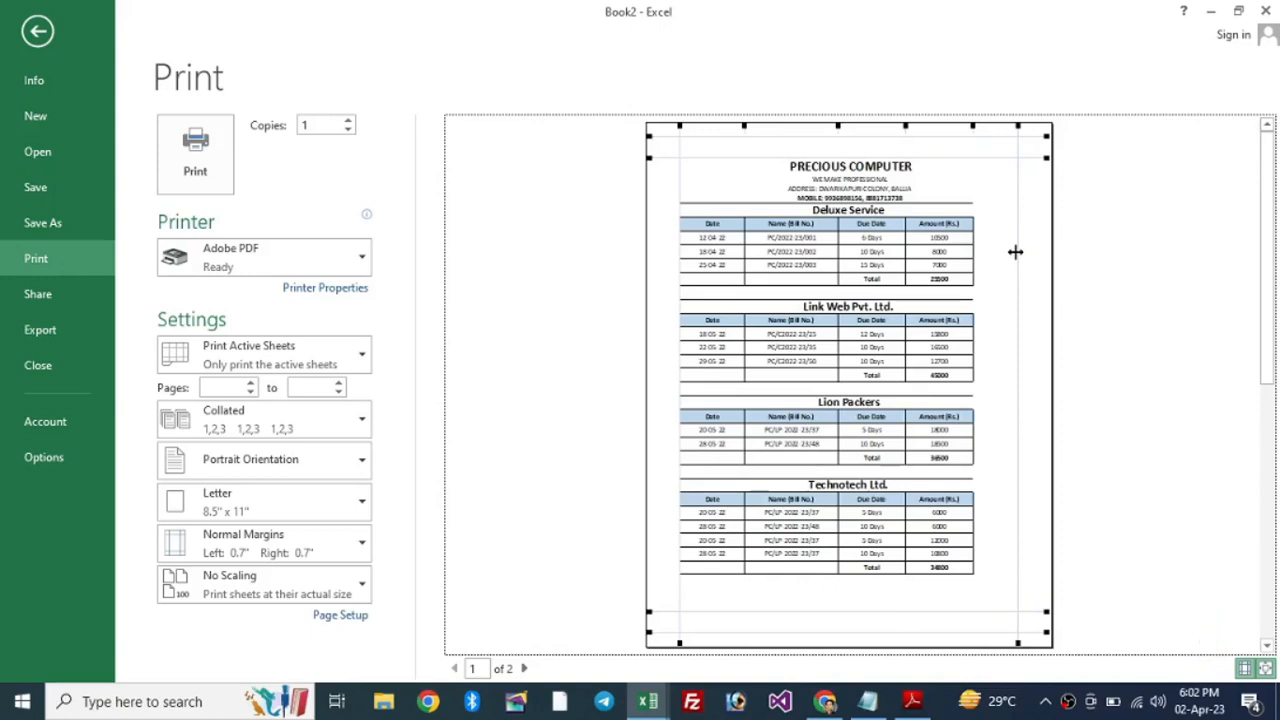
{"action": "left_click_drag", "start_coordinate": [975, 240], "coordinate": [968, 238]}
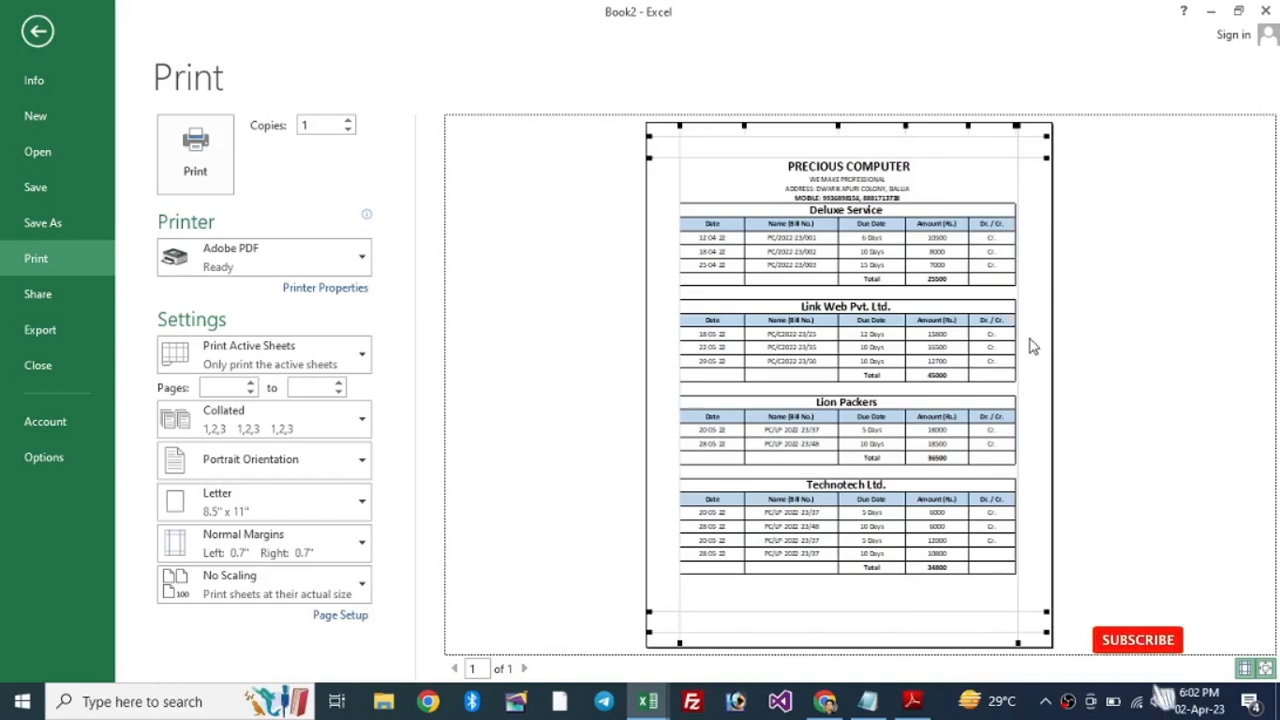
Step: Hide the guides and view Lab work.pdf maximized in Adobe Reader for comparison
{"action": "left_click", "coordinate": [1245, 667]}
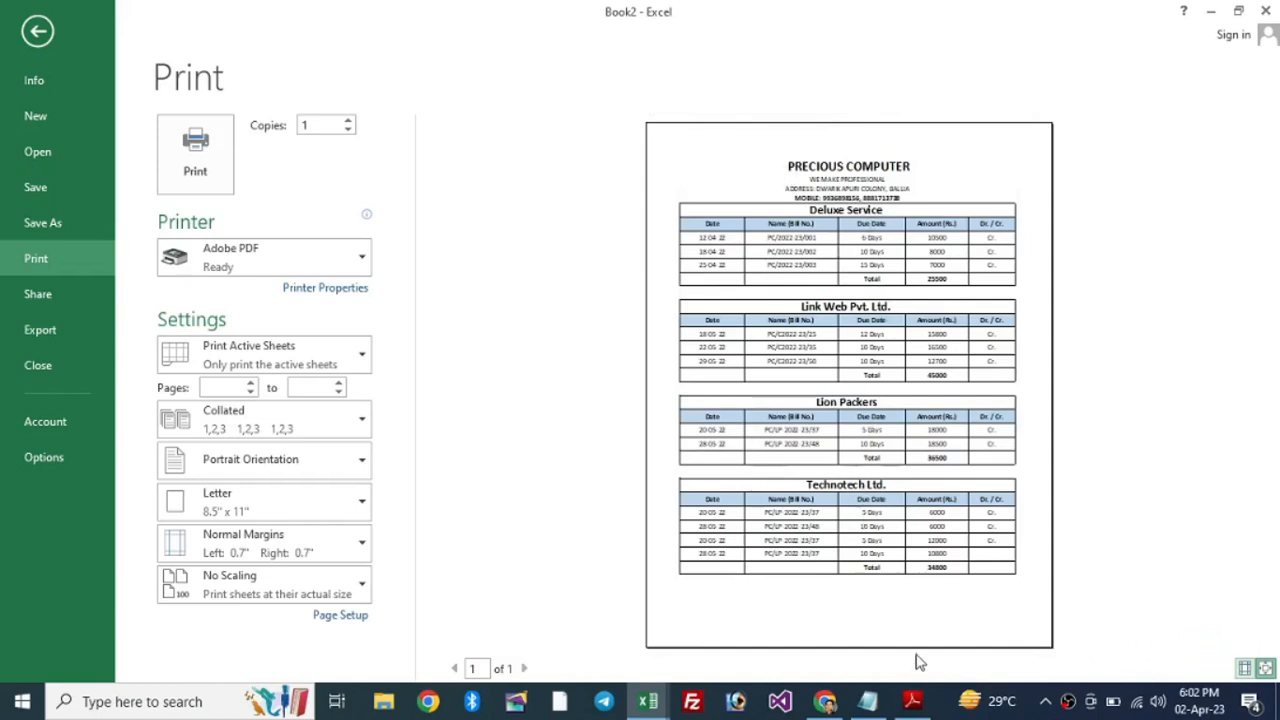
{"action": "left_click", "coordinate": [912, 701]}
{"action": "left_click", "coordinate": [1213, 12]}
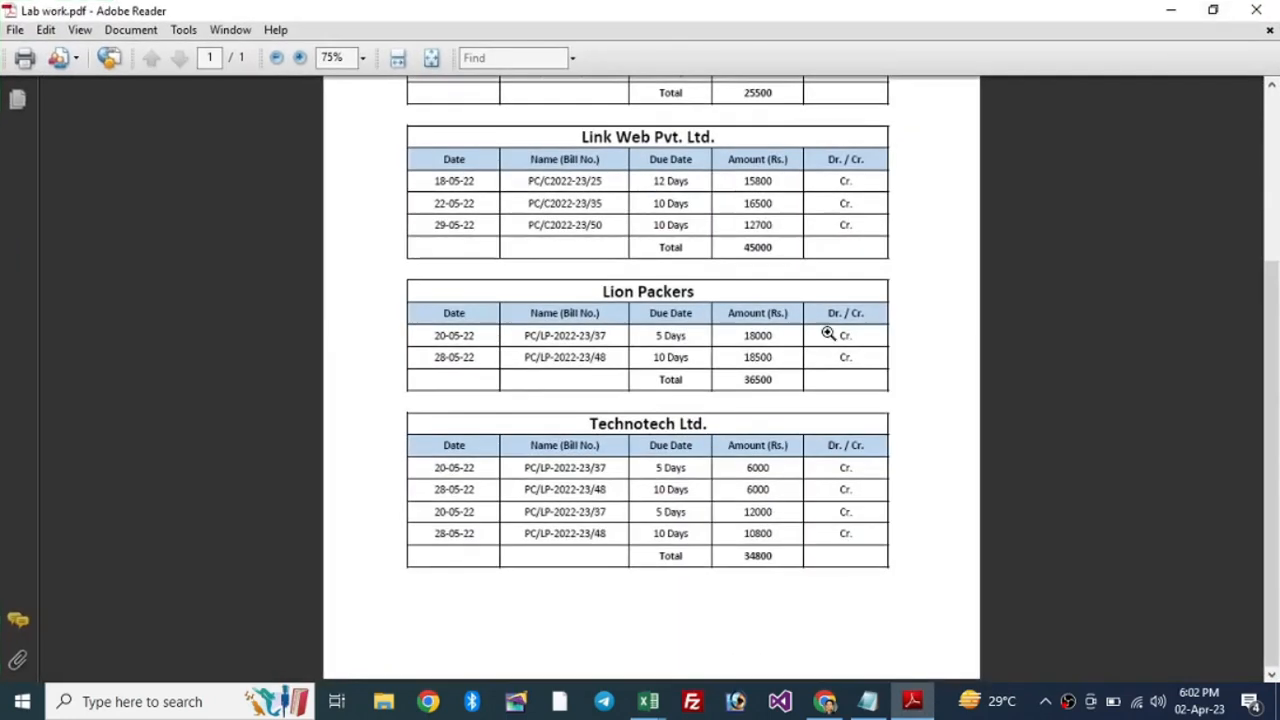
{"action": "scroll", "coordinate": [726, 361], "scroll_direction": "up", "scroll_amount": 5}
{"action": "scroll", "coordinate": [700, 330], "scroll_direction": "down", "scroll_amount": 3}
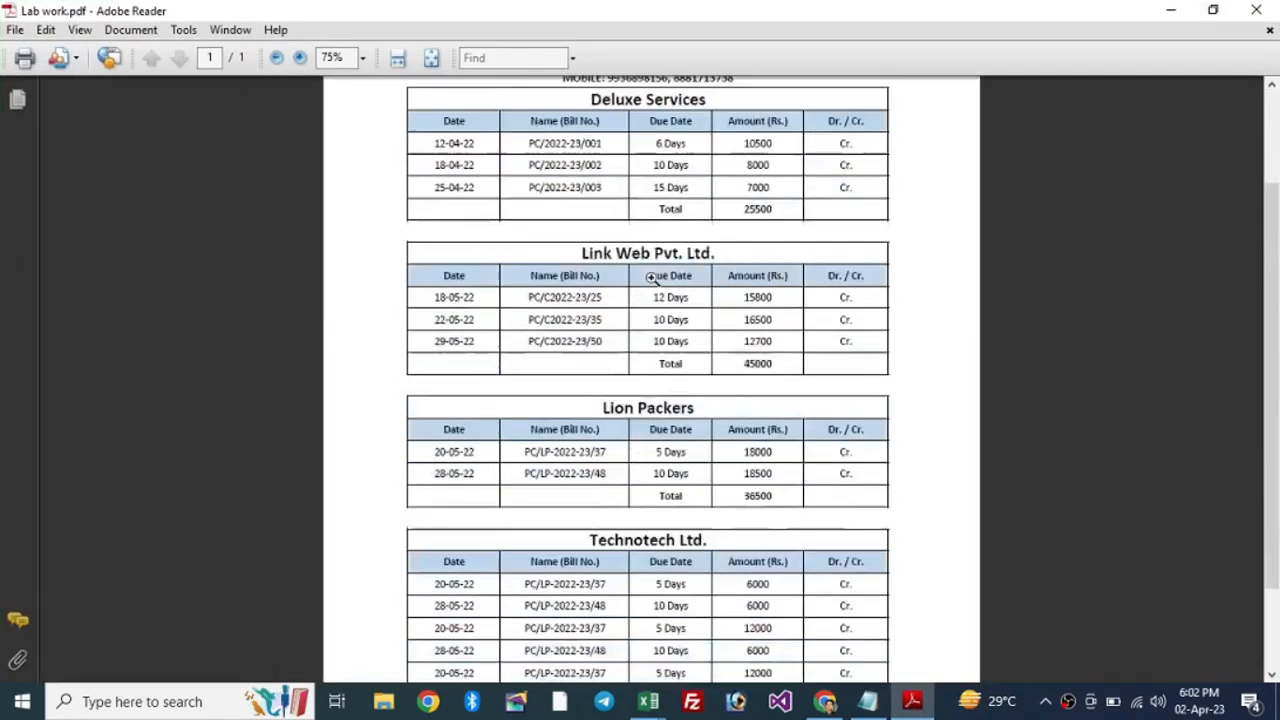
{"action": "scroll", "coordinate": [672, 309], "scroll_direction": "up", "scroll_amount": 3}
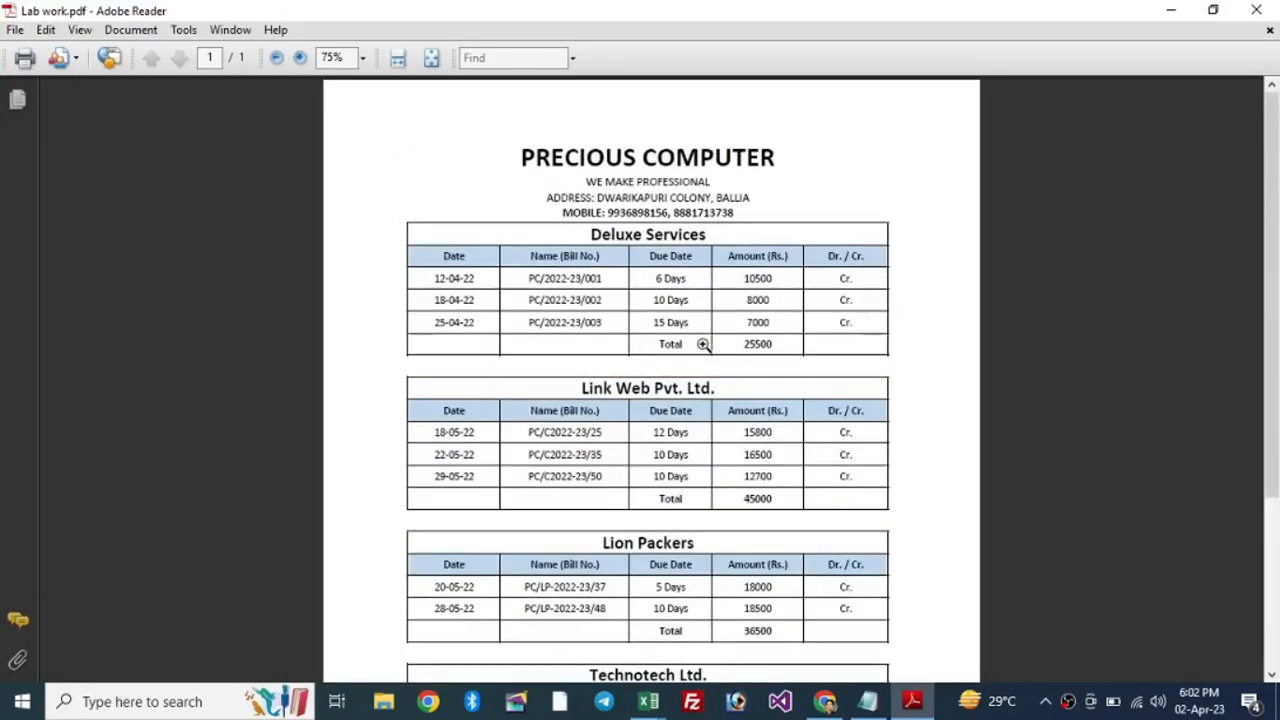